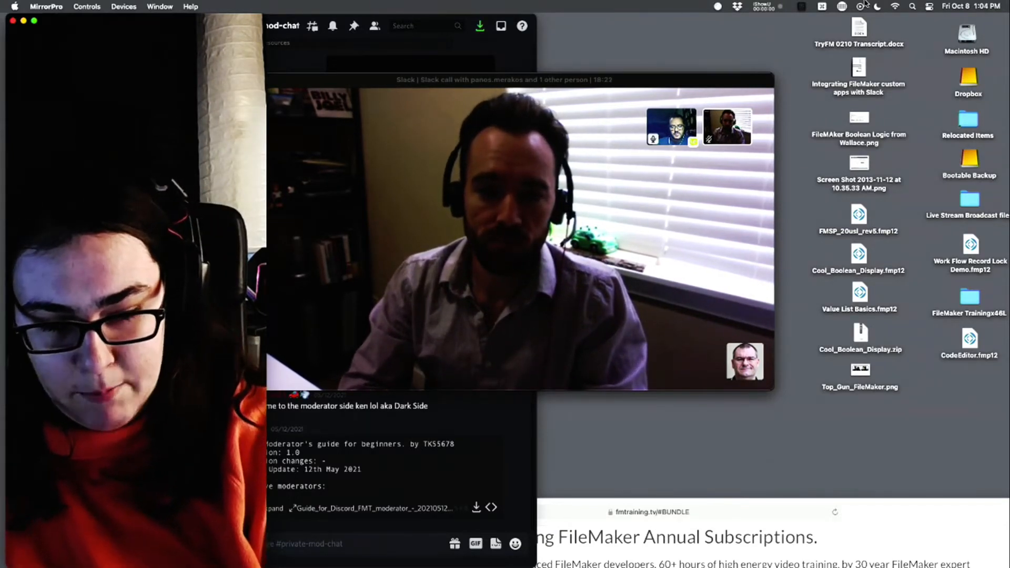
# - Switch to Safari, look over the FMTraining.tv live broadcast schedule and annual subscriptions pages, and close the schedule window
pyautogui.press('super+Tab')
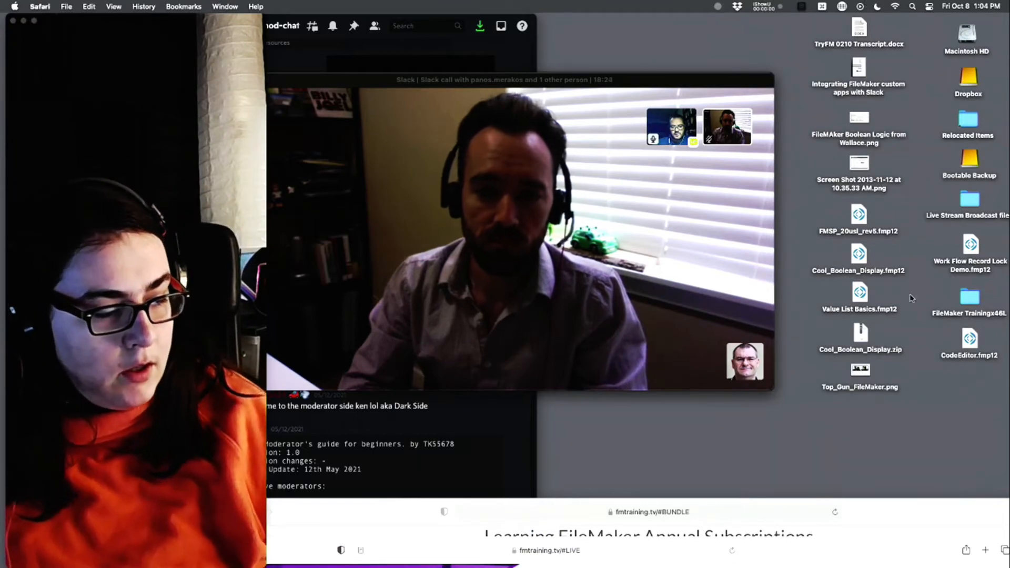
pyautogui.moveTo(828, 558); pyautogui.dragTo(931, 36)
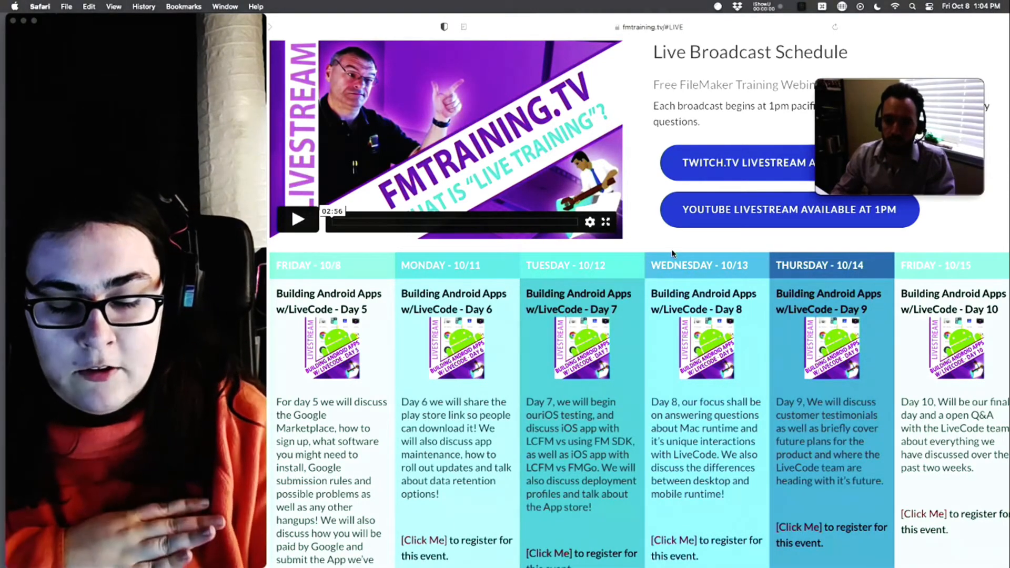
pyautogui.press('super+grave')
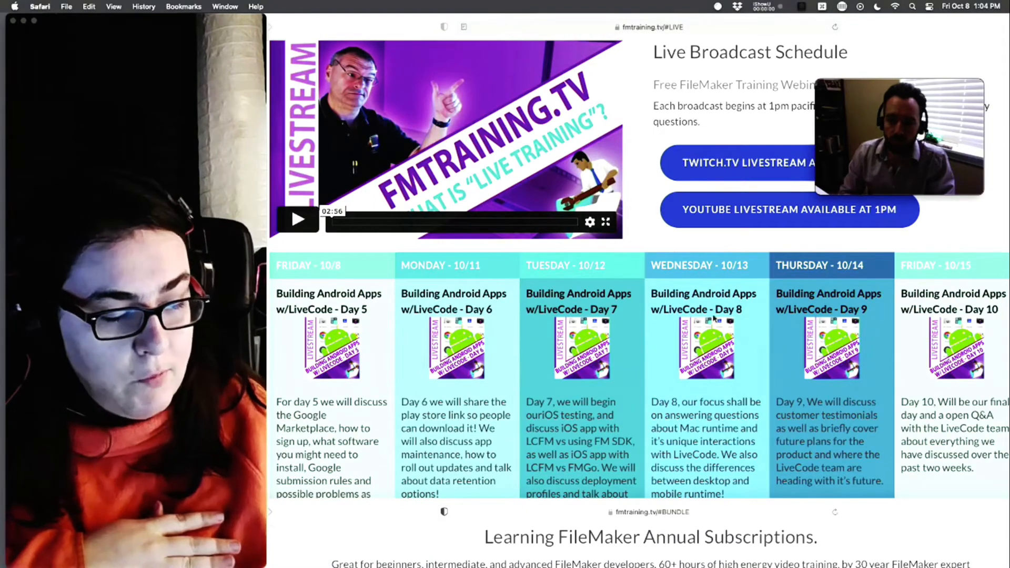
pyautogui.moveTo(391, 513); pyautogui.dragTo(392, 54)
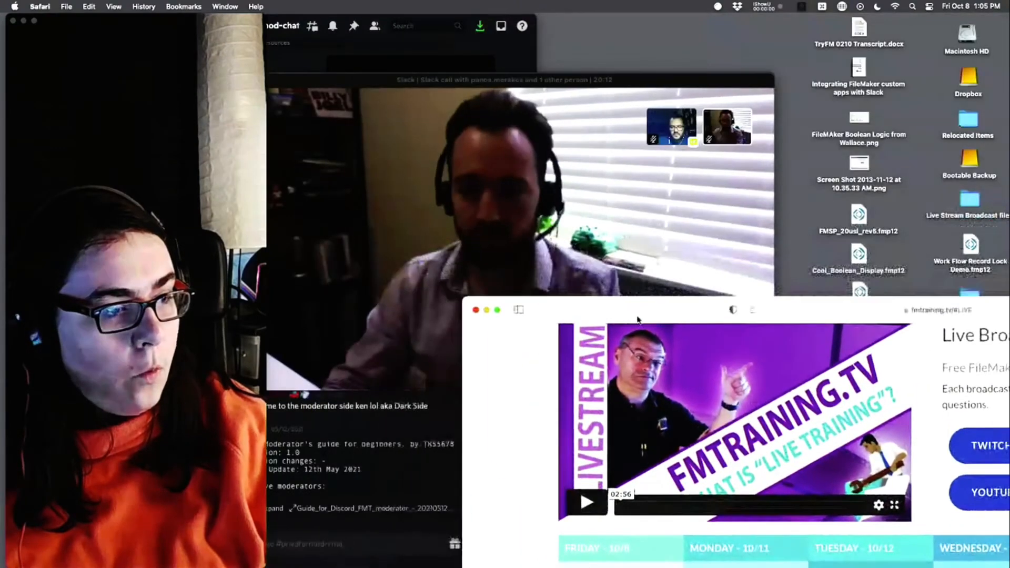
pyautogui.click(476, 310)
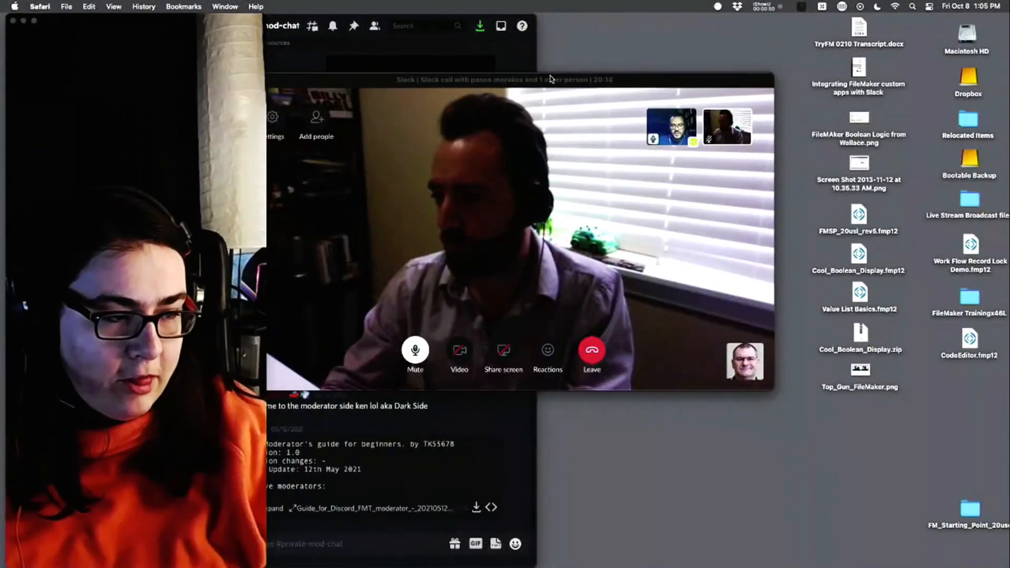
# - Close the webcam preview and show the Slack call full screen, with its floating call controls moved clear of the shared notes
pyautogui.moveTo(551, 79); pyautogui.dragTo(669, 51)
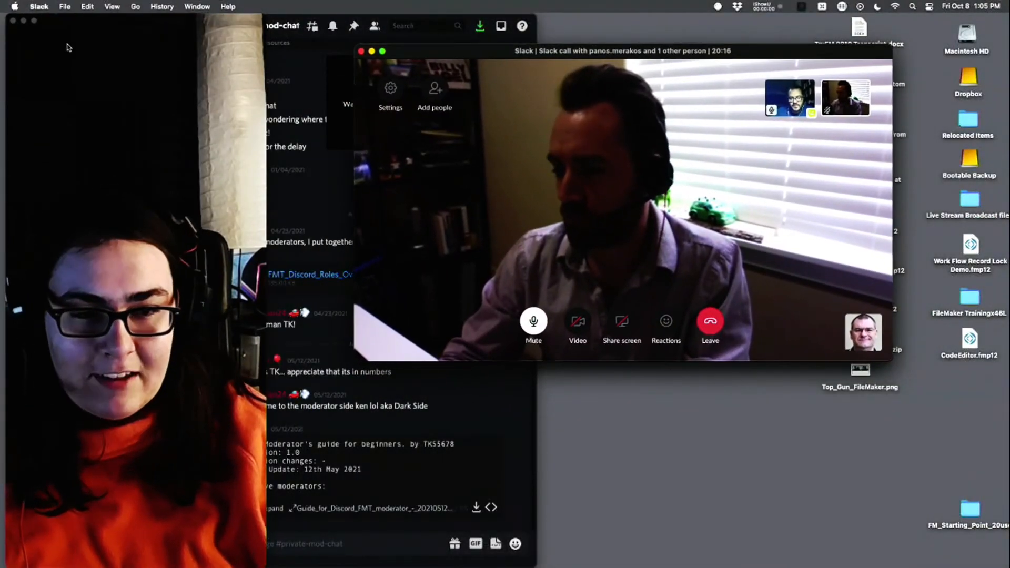
pyautogui.click(15, 21)
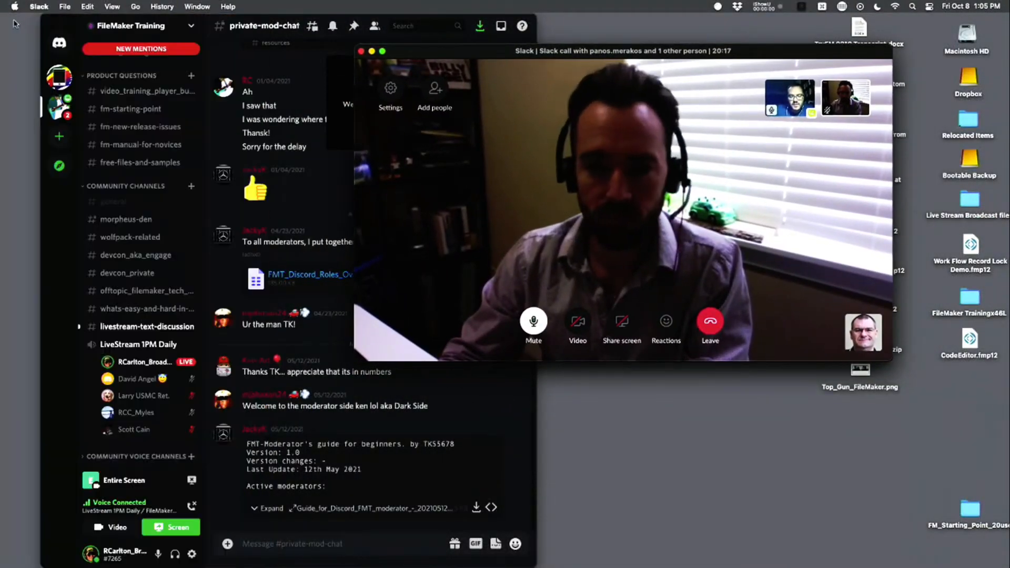
pyautogui.click(383, 52)
pyautogui.click(903, 34)
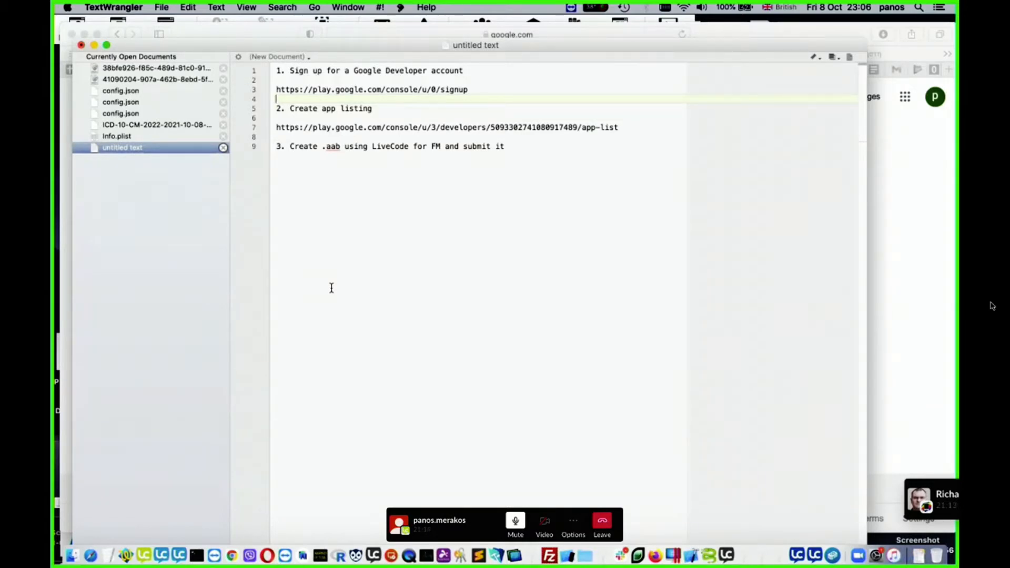
pyautogui.moveTo(462, 535); pyautogui.dragTo(848, 561)
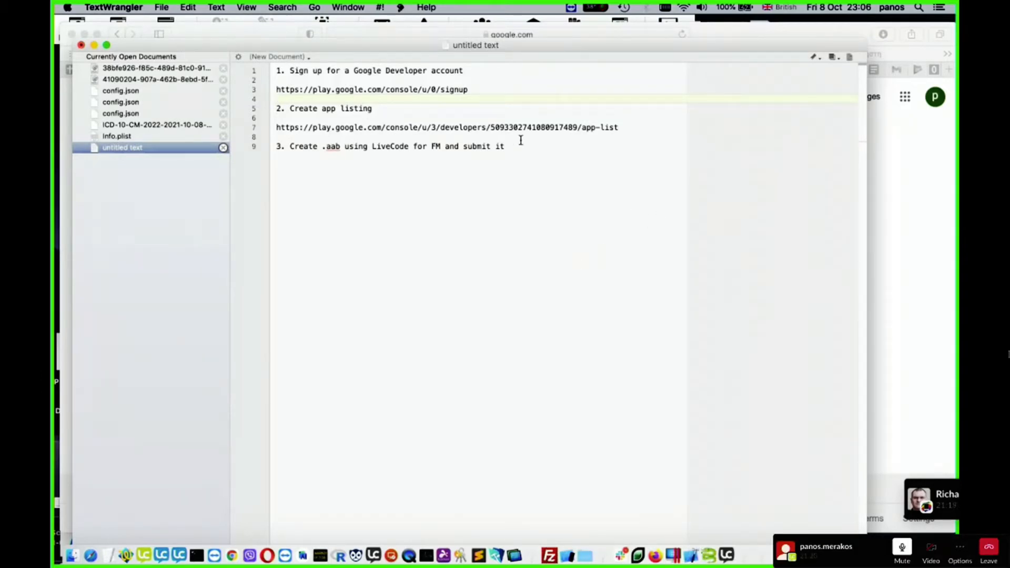
# - Copy the Google Developer signup link from the TextWrangler notes and open it in Safari
pyautogui.click(308, 90)
pyautogui.tripleClick(308, 90)
pyautogui.press('super+c')
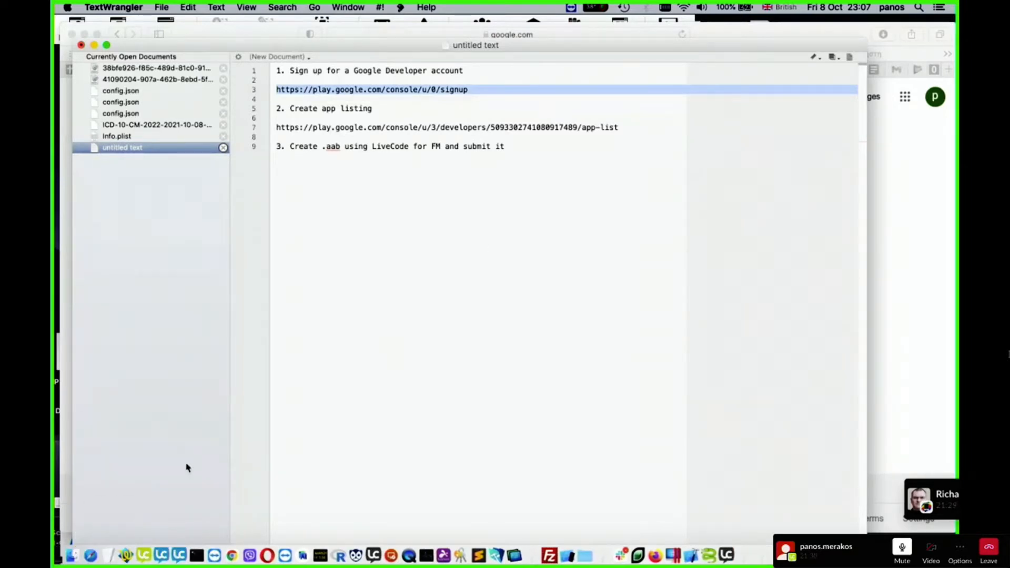
pyautogui.click(92, 554)
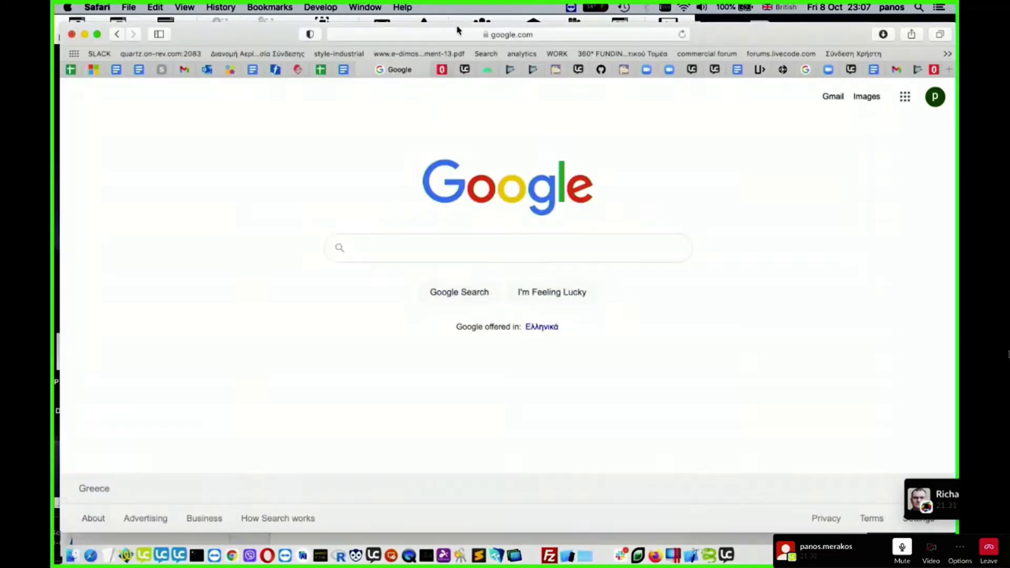
pyautogui.click(528, 33)
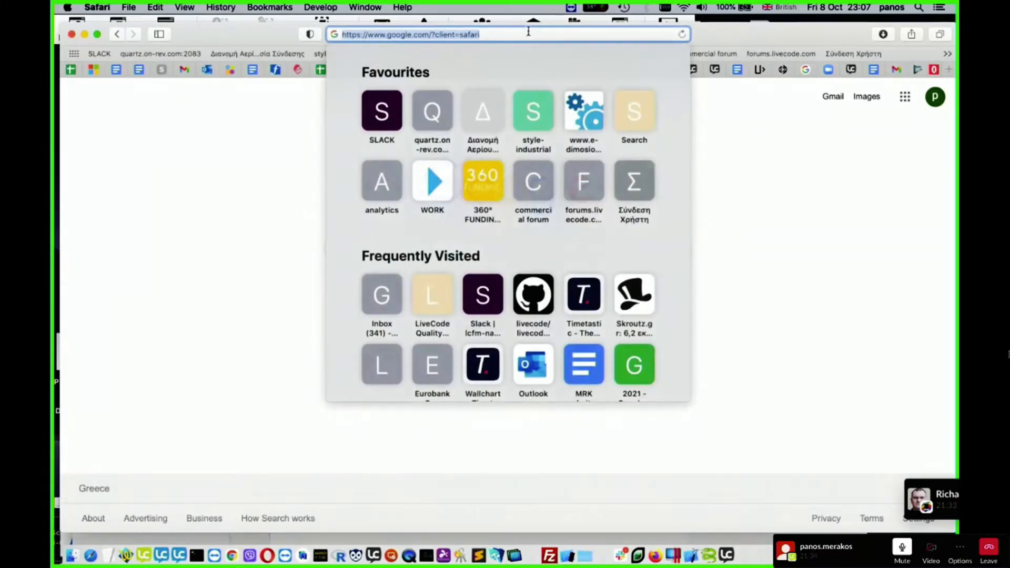
pyautogui.press('super+v')
pyautogui.press('Return')
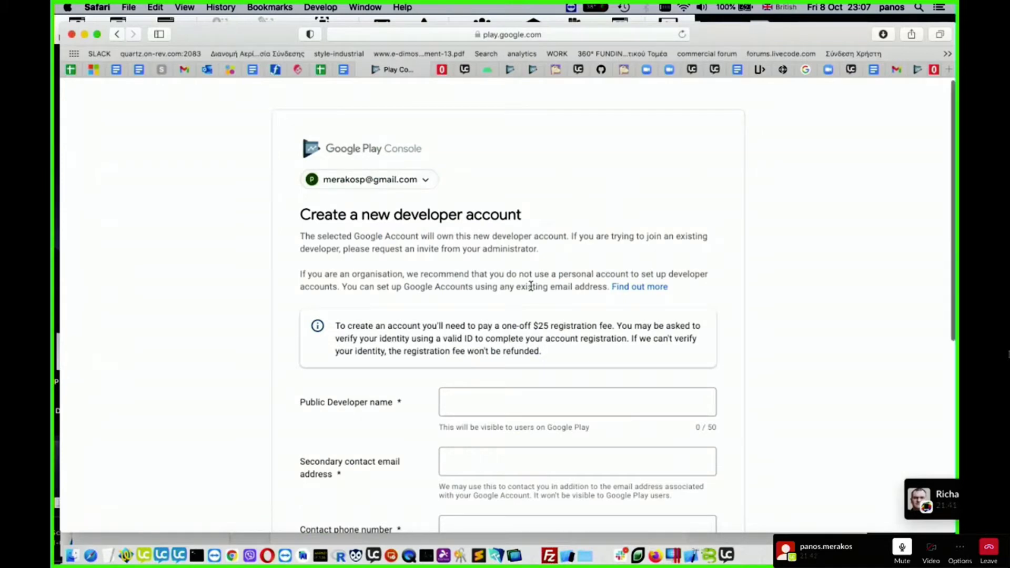
# - Examine the developer account form, including the registration fee notice, contact fields, agreement checkboxes and payment button
pyautogui.scroll(-3, 531, 286)
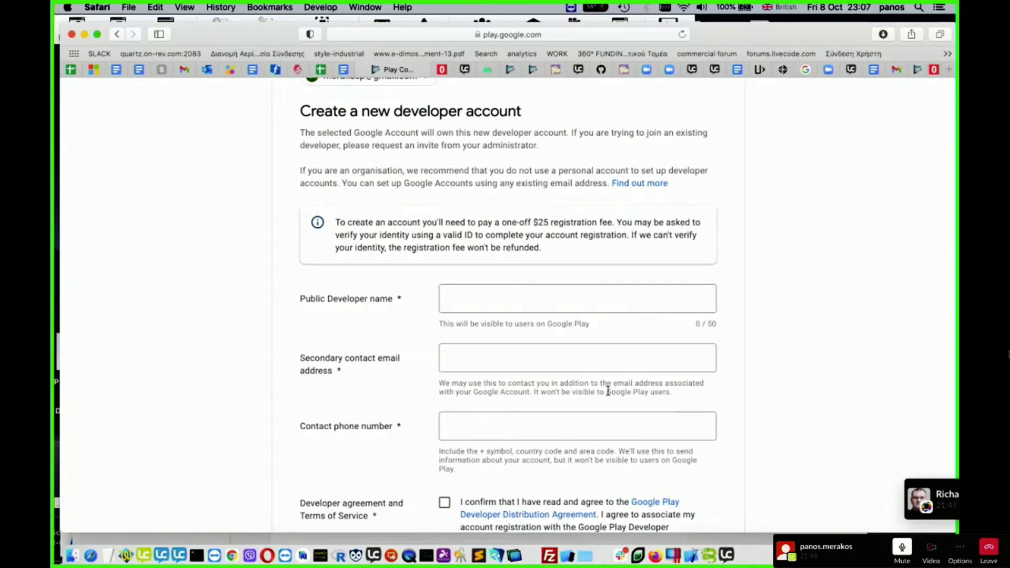
pyautogui.scroll(-3, 604, 386)
pyautogui.scroll(-4, 606, 395)
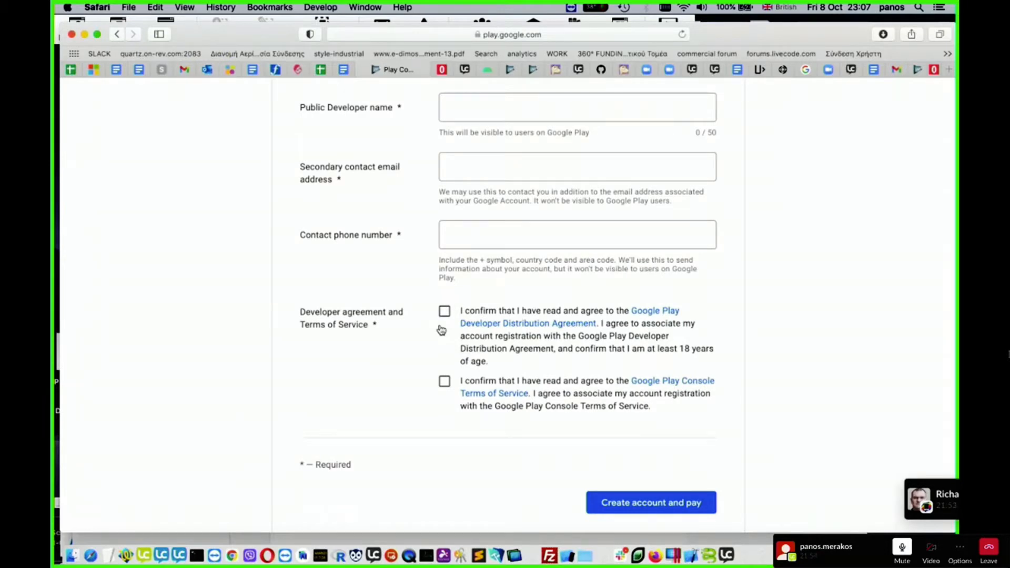
pyautogui.scroll(7, 507, 326)
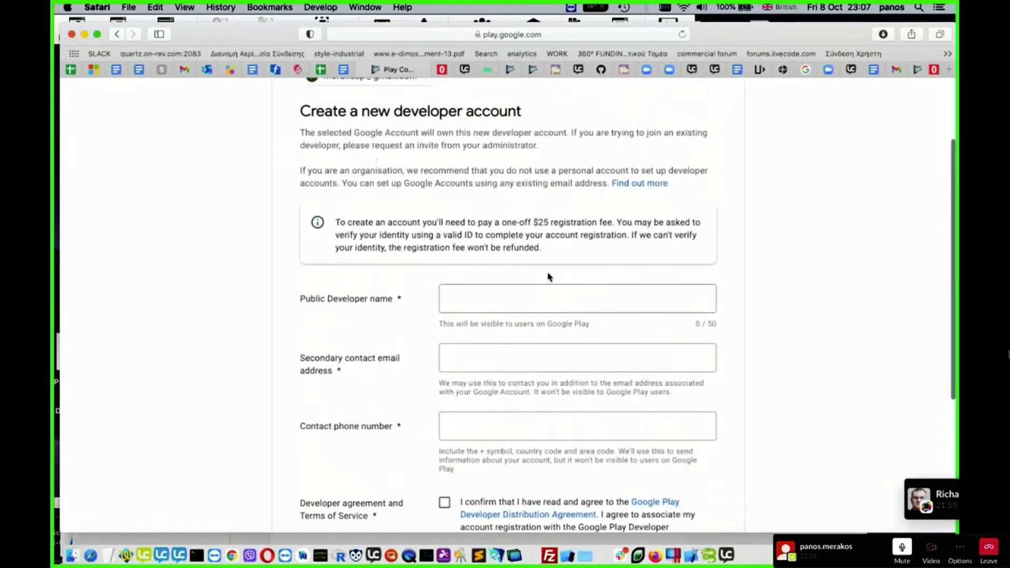
pyautogui.scroll(-8, 622, 274)
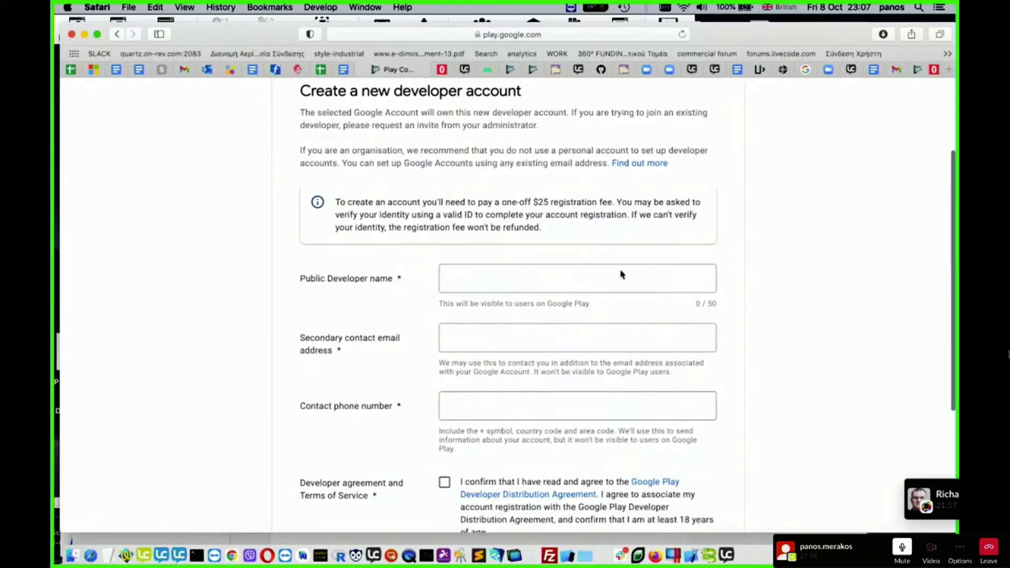
pyautogui.scroll(7, 710, 394)
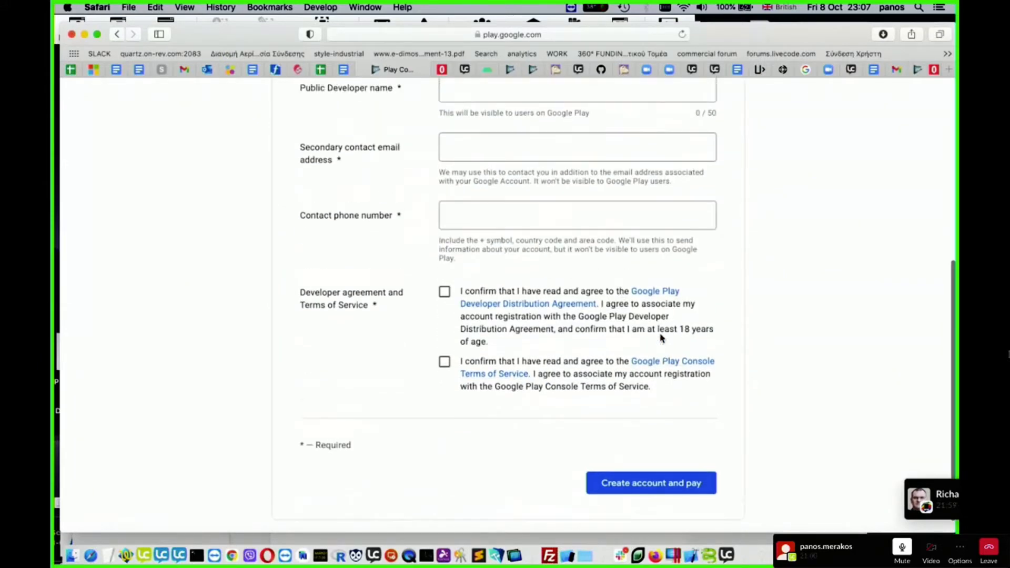
pyautogui.scroll(-2, 613, 286)
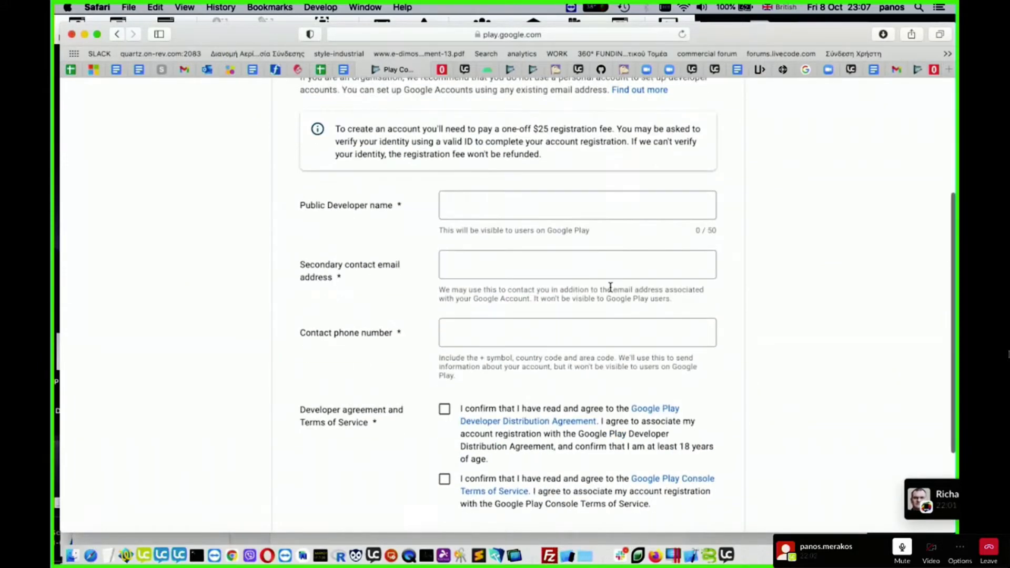
pyautogui.scroll(-2, 586, 315)
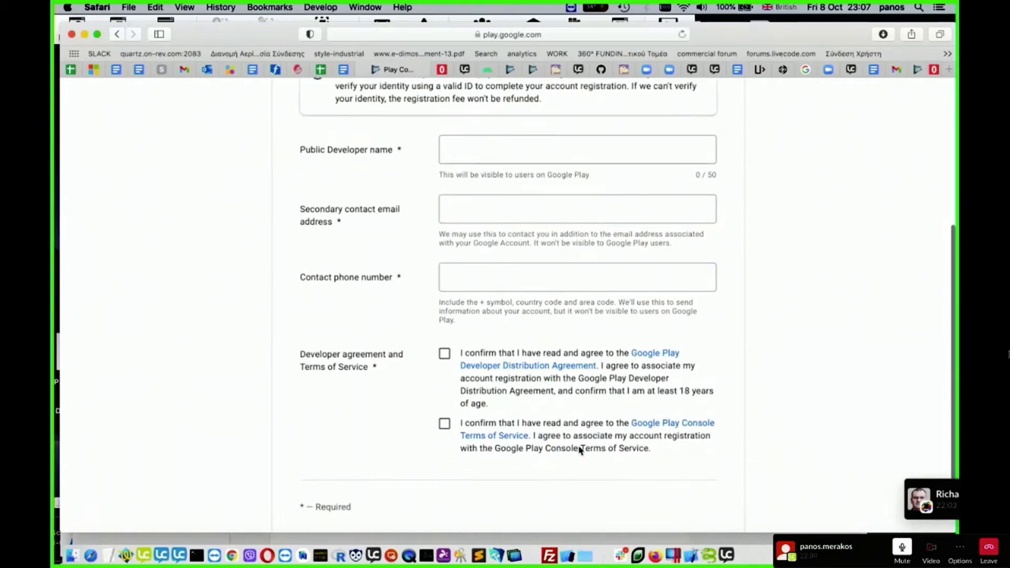
pyautogui.scroll(-3, 583, 420)
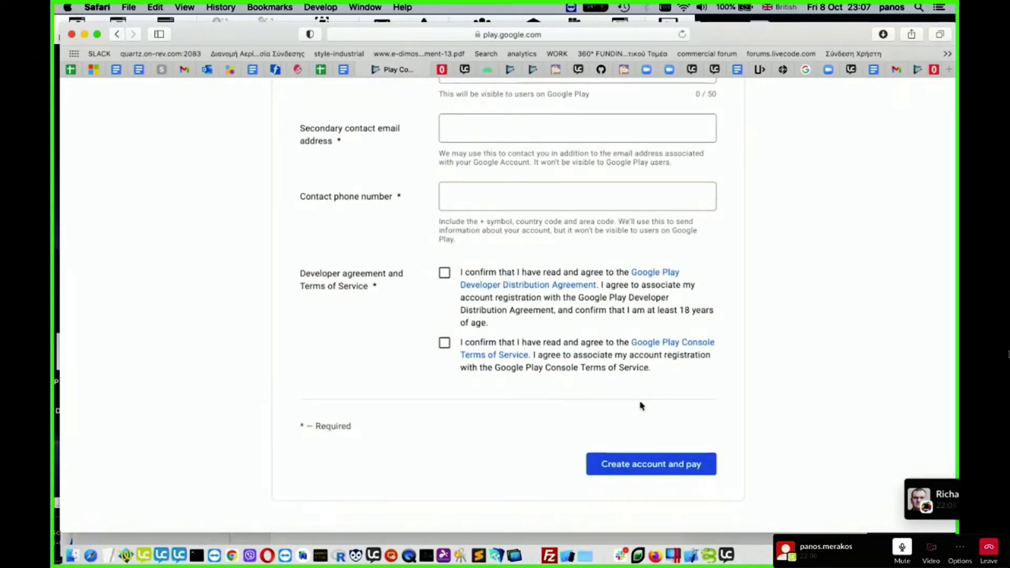
pyautogui.scroll(8, 640, 406)
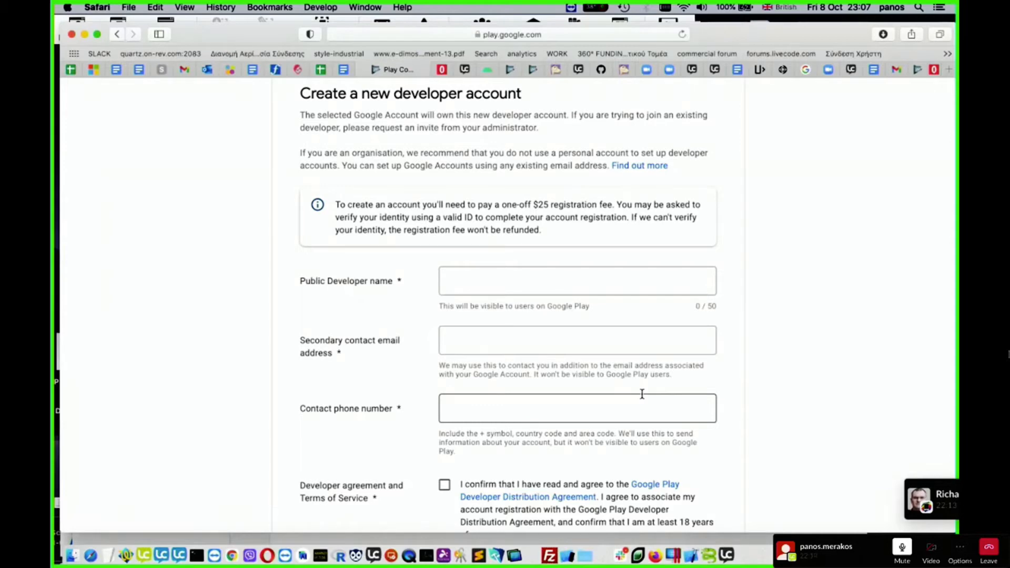
pyautogui.scroll(-4, 721, 265)
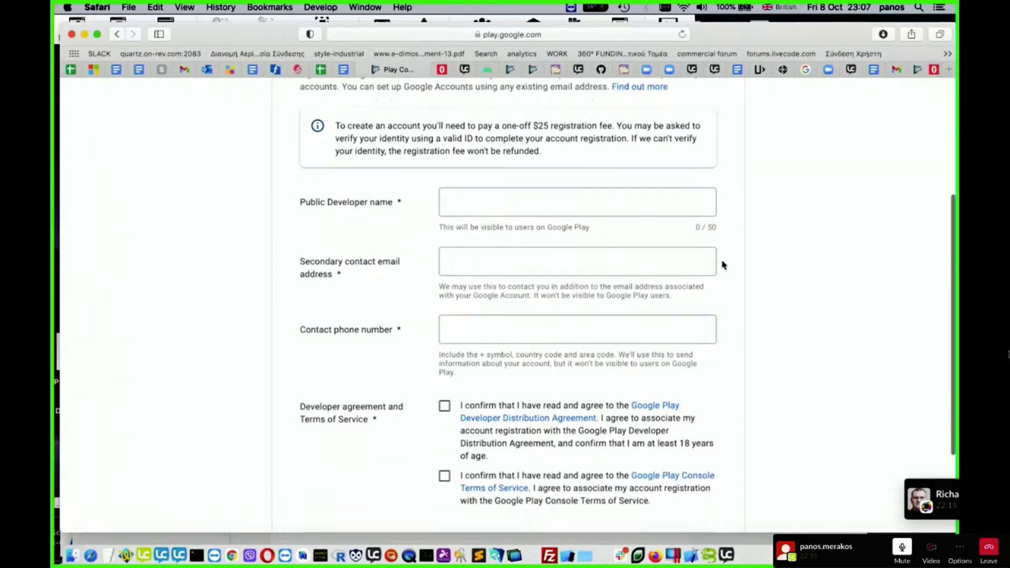
pyautogui.scroll(-4, 721, 265)
pyautogui.scroll(6, 721, 264)
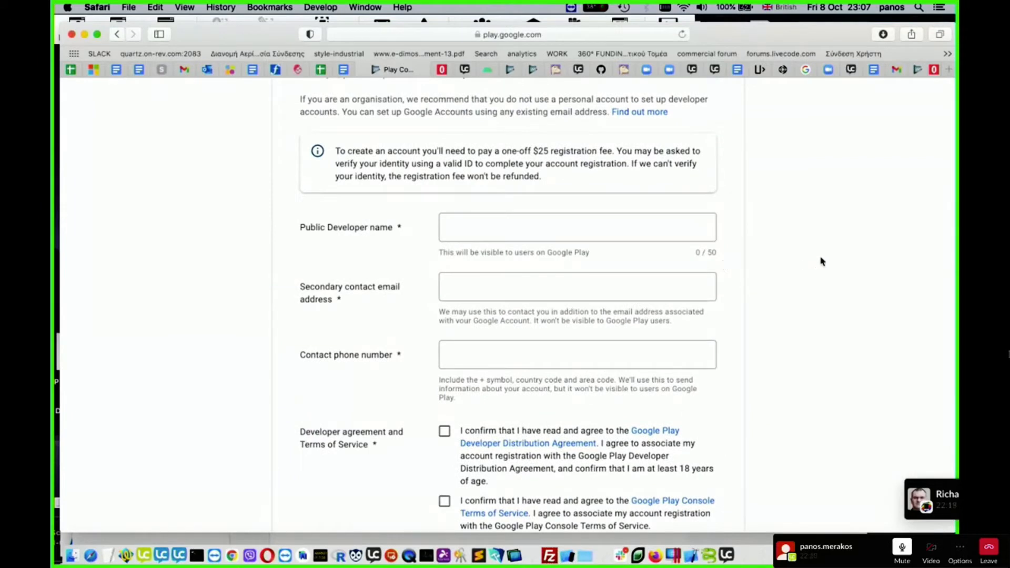
# - Copy the Play Console app-list link under "Create app listing" in the TextWrangler notes and open it in Safari
pyautogui.click(126, 553)
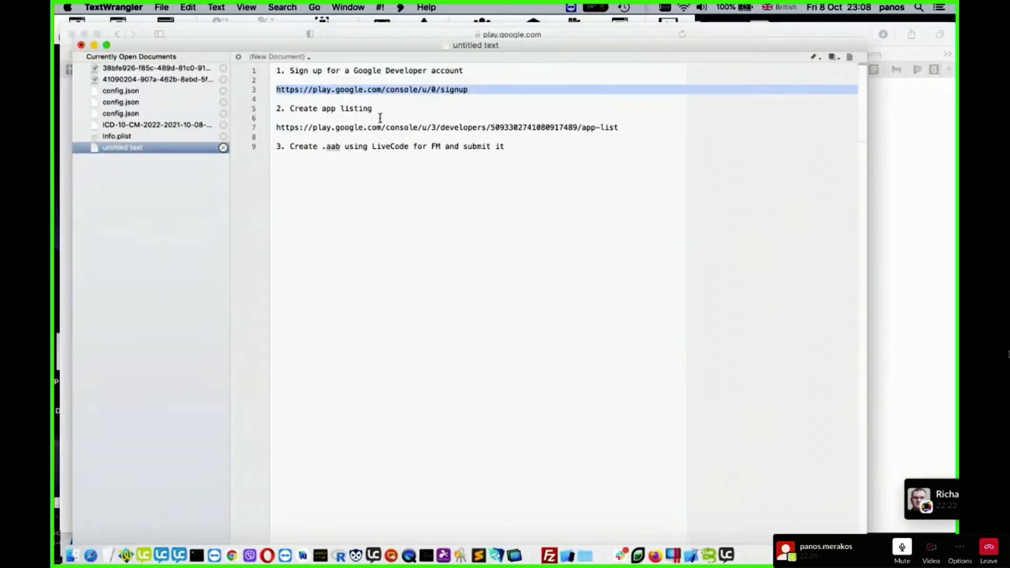
pyautogui.tripleClick(349, 130)
pyautogui.press('super+c')
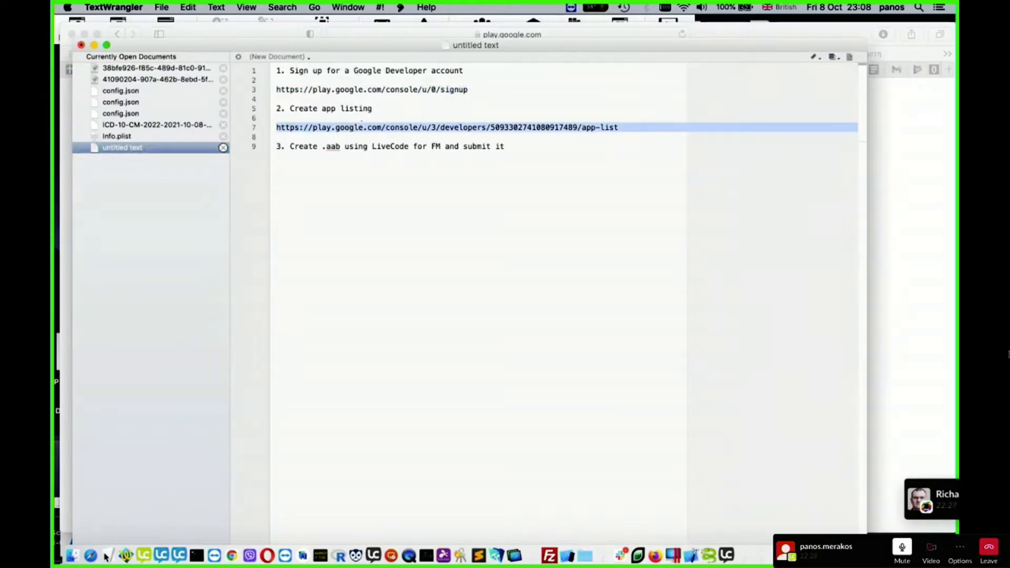
pyautogui.click(88, 555)
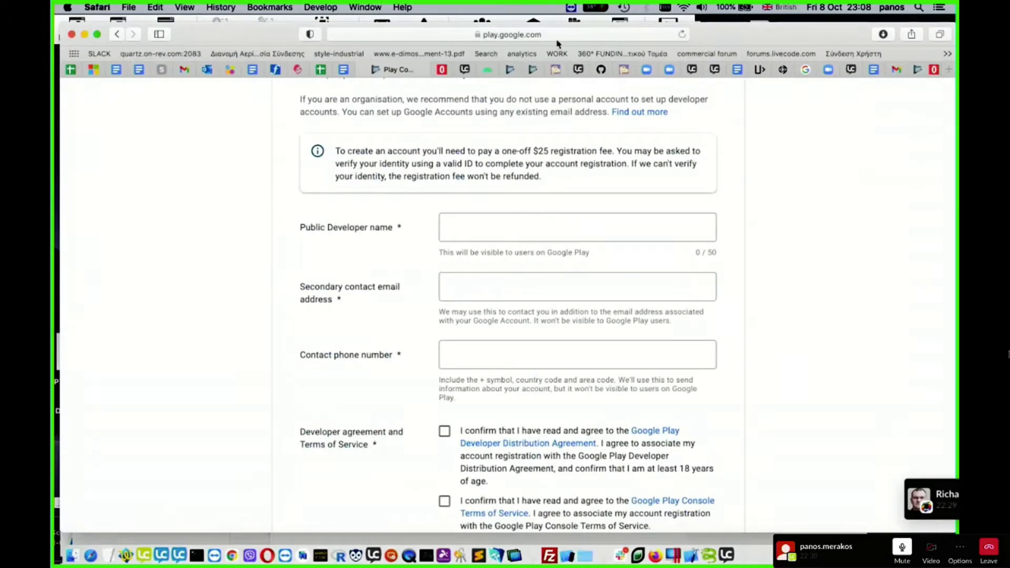
pyautogui.click(558, 35)
pyautogui.press('super+v')
pyautogui.press('Return')
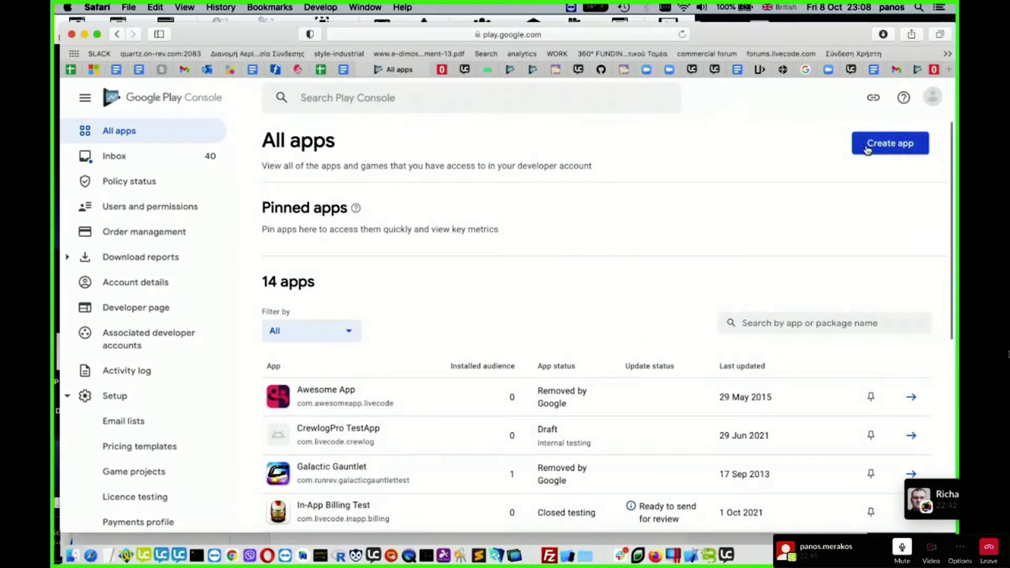
# - Start creating a new app in the Play Console and name it "RCC DataCollector v2"
pyautogui.click(894, 144)
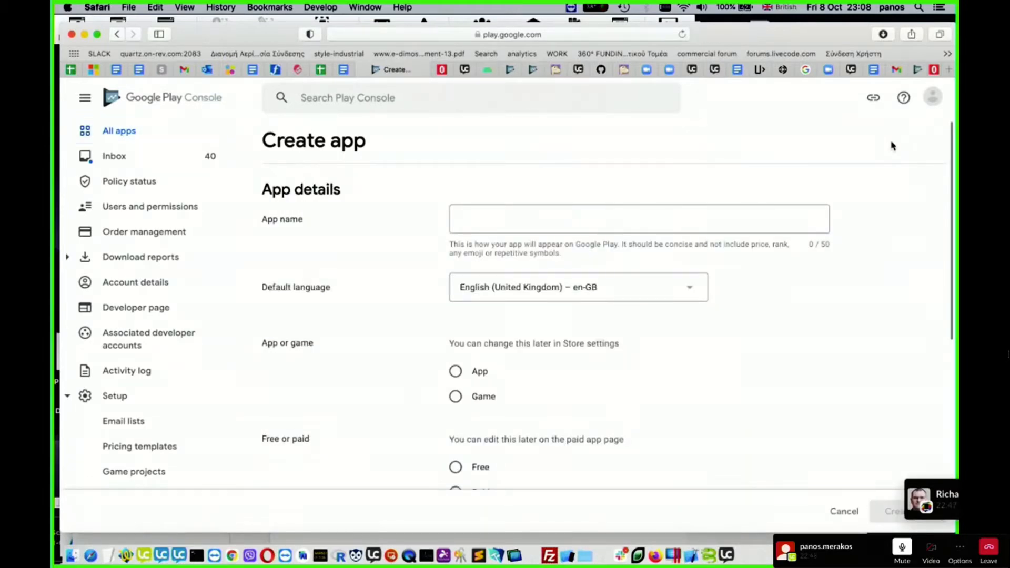
pyautogui.click(488, 221)
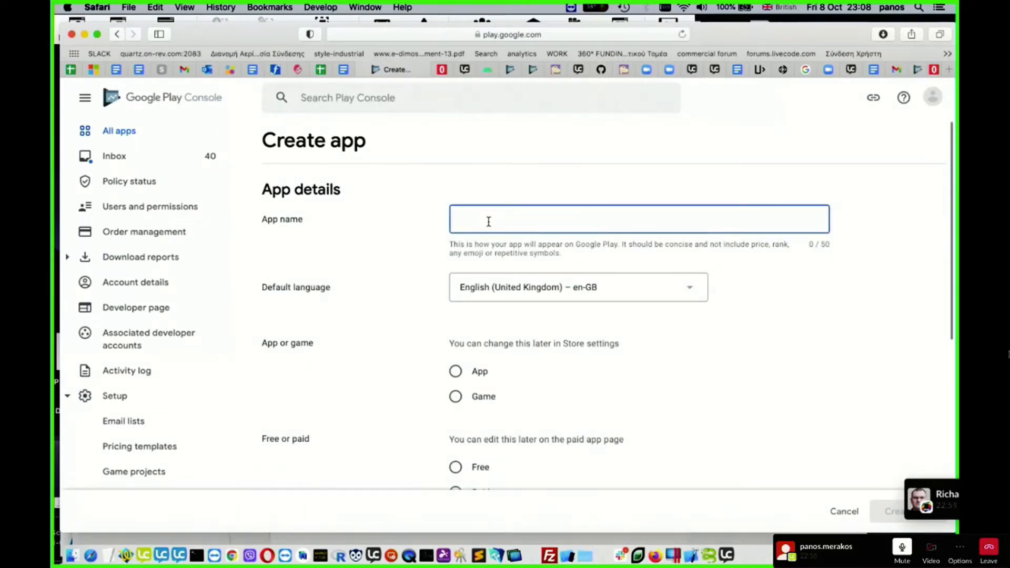
pyautogui.write('RCC')
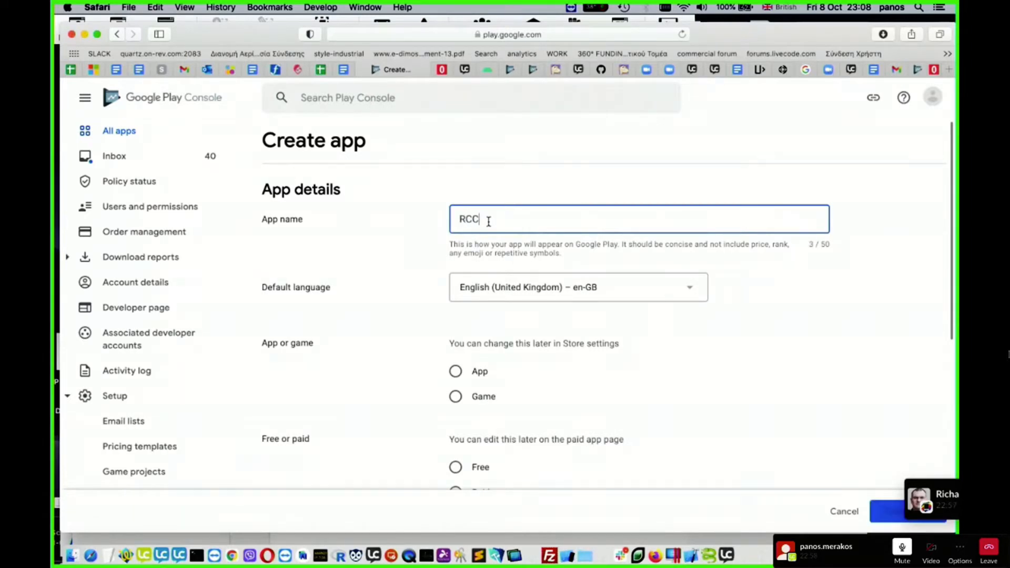
pyautogui.write(' DataCollector v2')
# - Classify the new listing as an App and mark it as Free
pyautogui.click(455, 371)
pyautogui.scroll(-5, 628, 397)
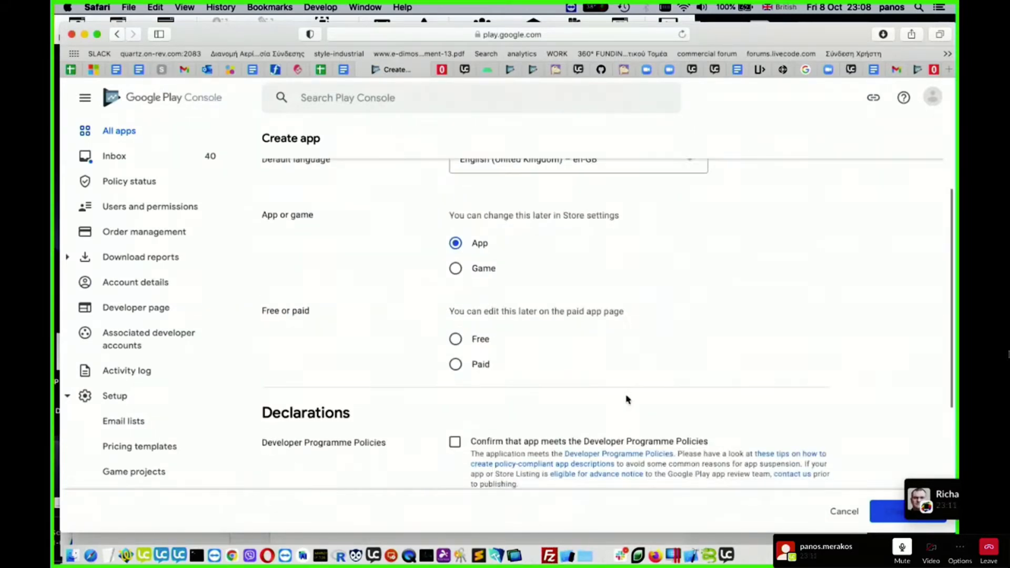
pyautogui.click(456, 338)
pyautogui.scroll(-3, 667, 335)
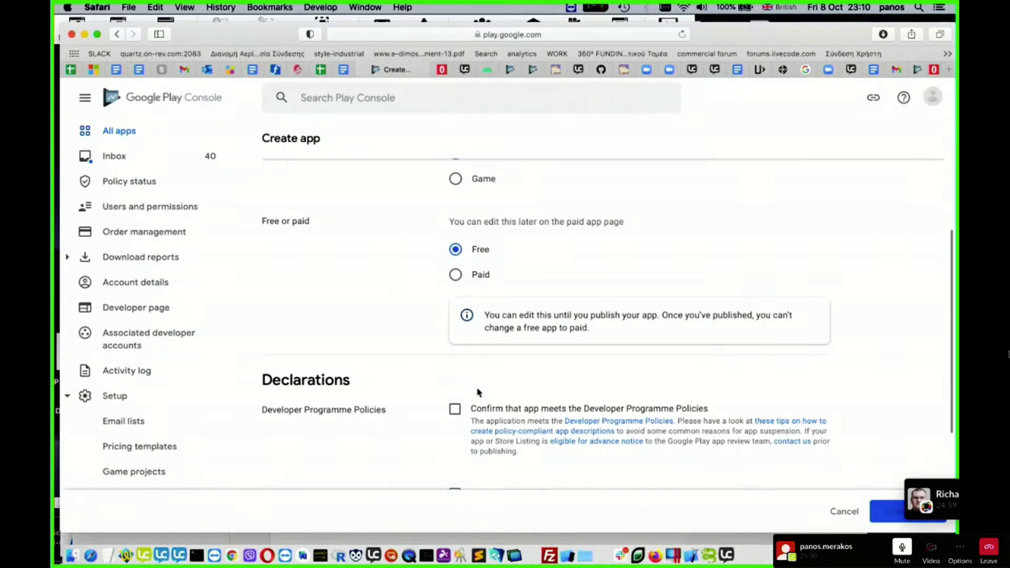
pyautogui.scroll(2, 456, 293)
pyautogui.scroll(5, 456, 293)
pyautogui.scroll(-3, 456, 293)
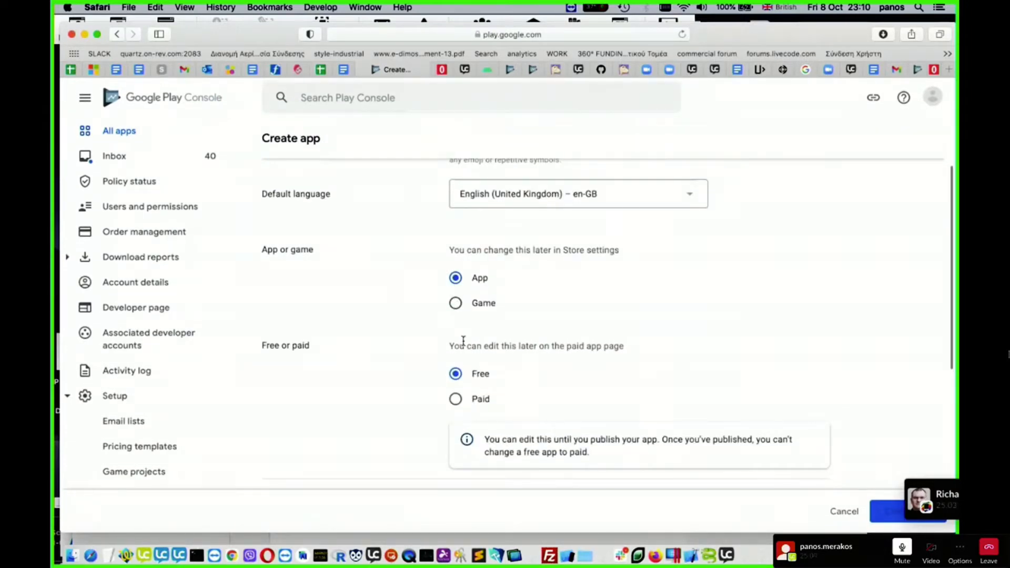
pyautogui.scroll(-3, 545, 374)
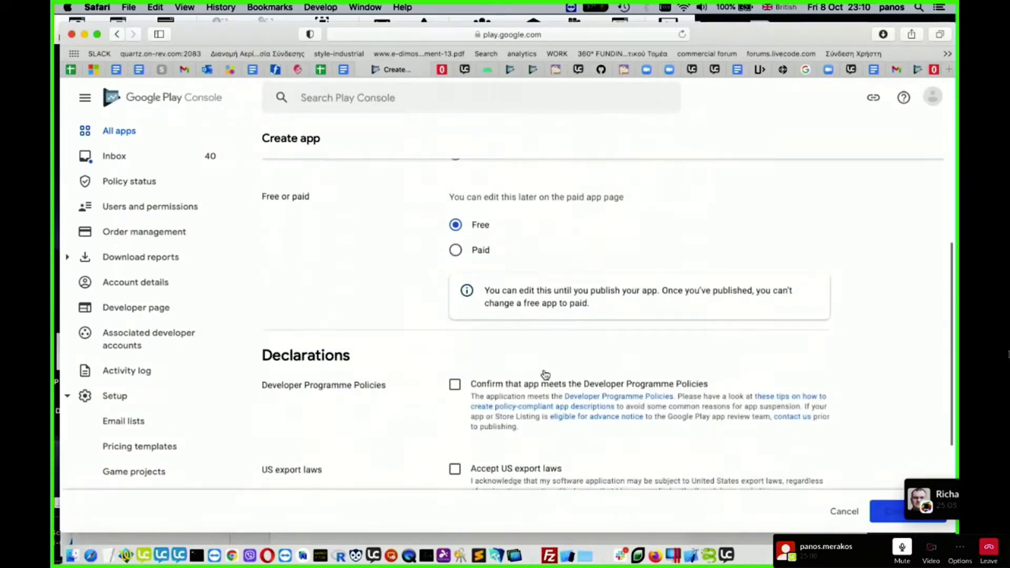
# - Accept the Developer Programme Policies and US export laws declarations, and create the app
pyautogui.scroll(-2, 485, 378)
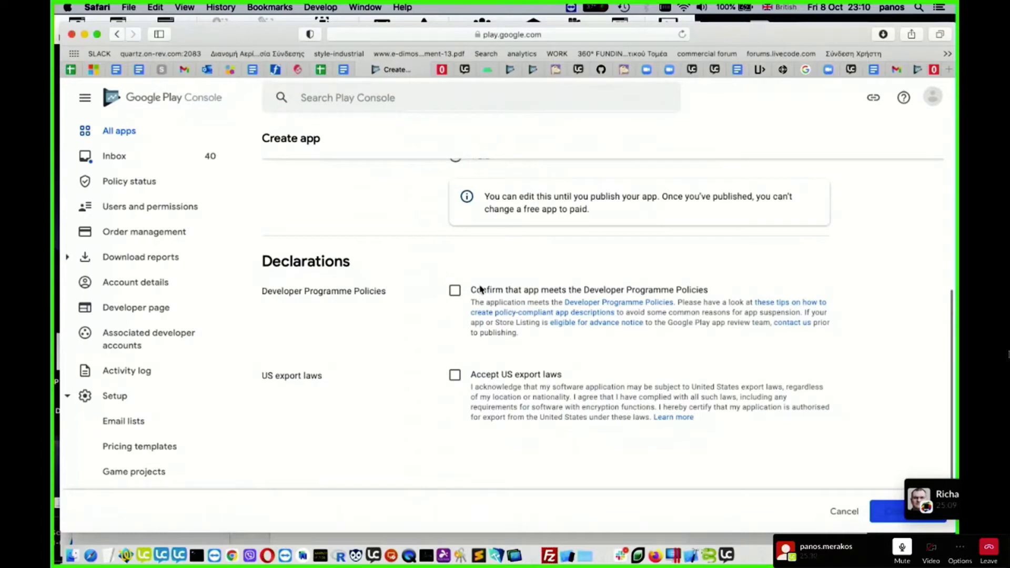
pyautogui.click(454, 292)
pyautogui.click(454, 375)
pyautogui.scroll(-2, 751, 381)
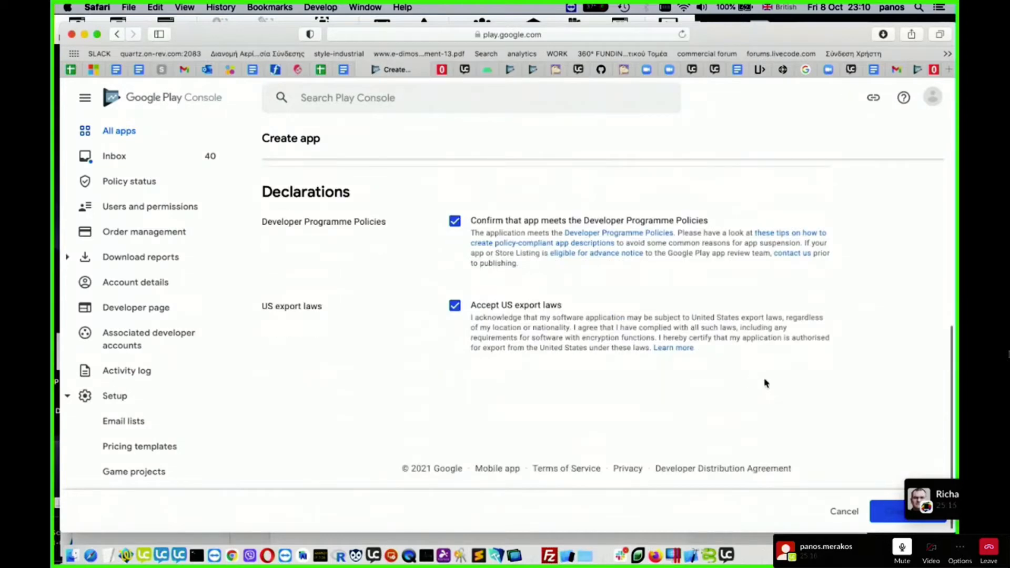
pyautogui.click(941, 490)
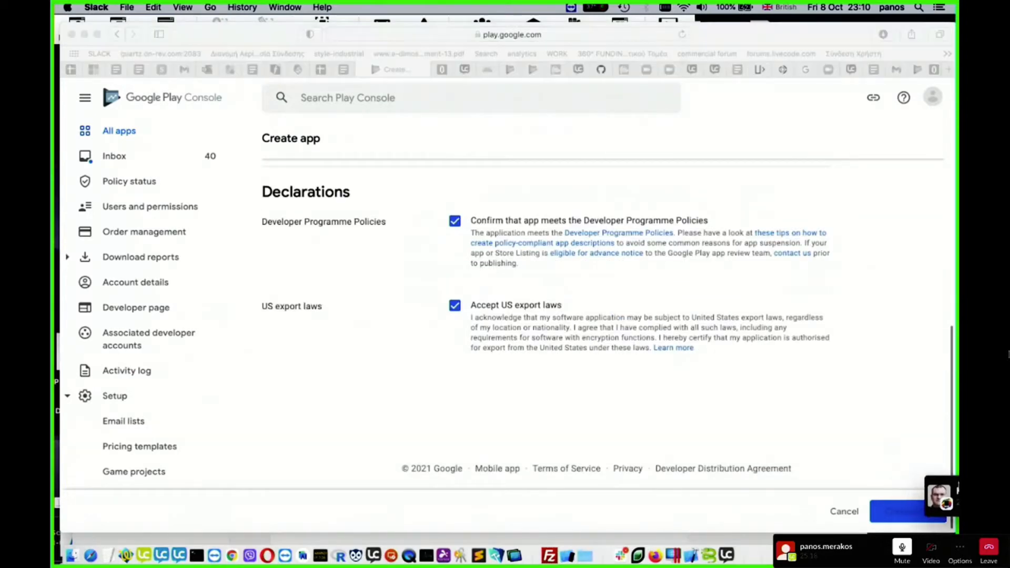
pyautogui.click(912, 519)
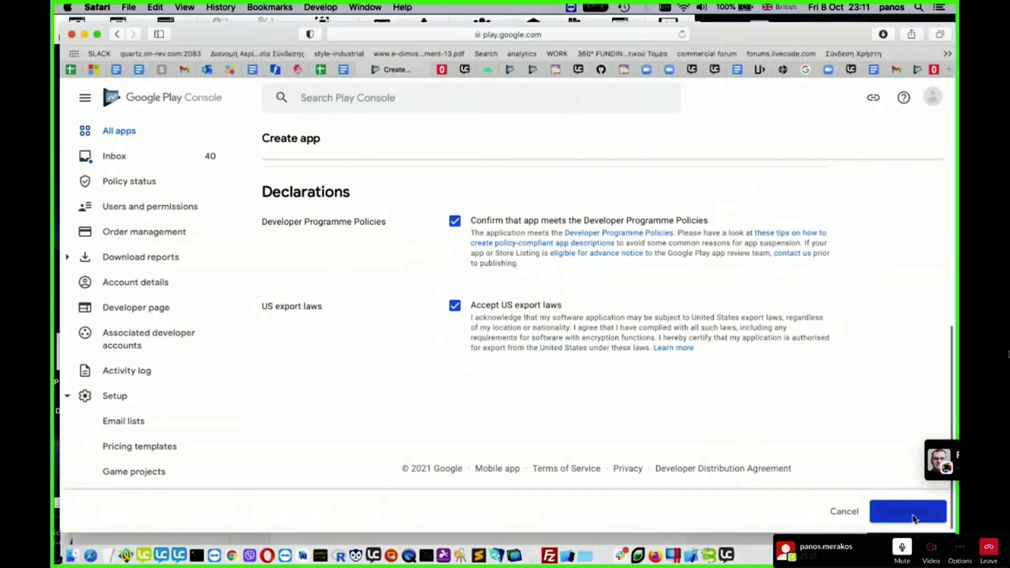
pyautogui.click(906, 515)
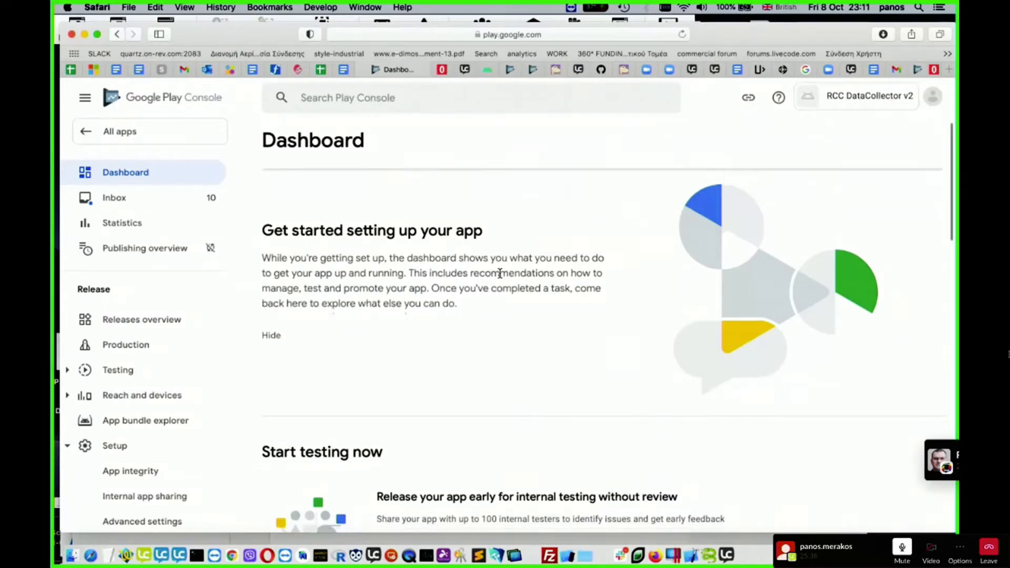
# - Examine the new app's dashboard, covering the internal testing, app setup and release sections
pyautogui.scroll(-5, 500, 270)
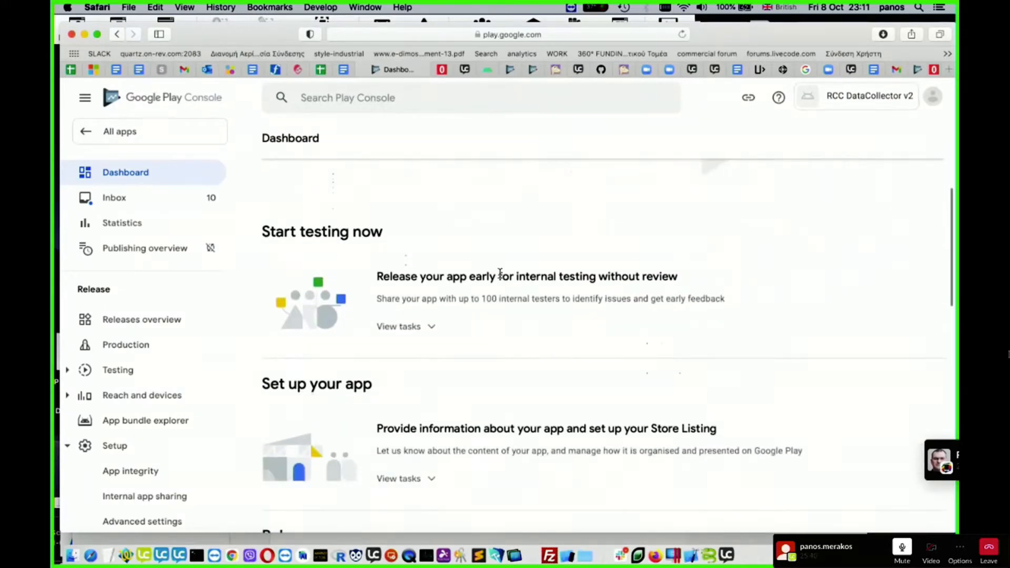
pyautogui.scroll(3, 500, 273)
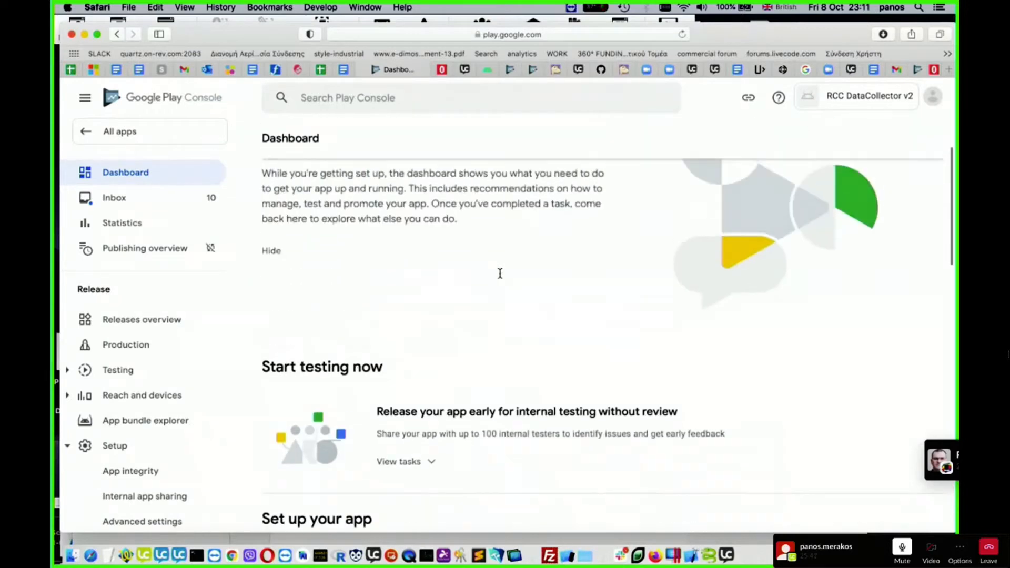
pyautogui.scroll(-3, 501, 277)
pyautogui.scroll(-1, 500, 276)
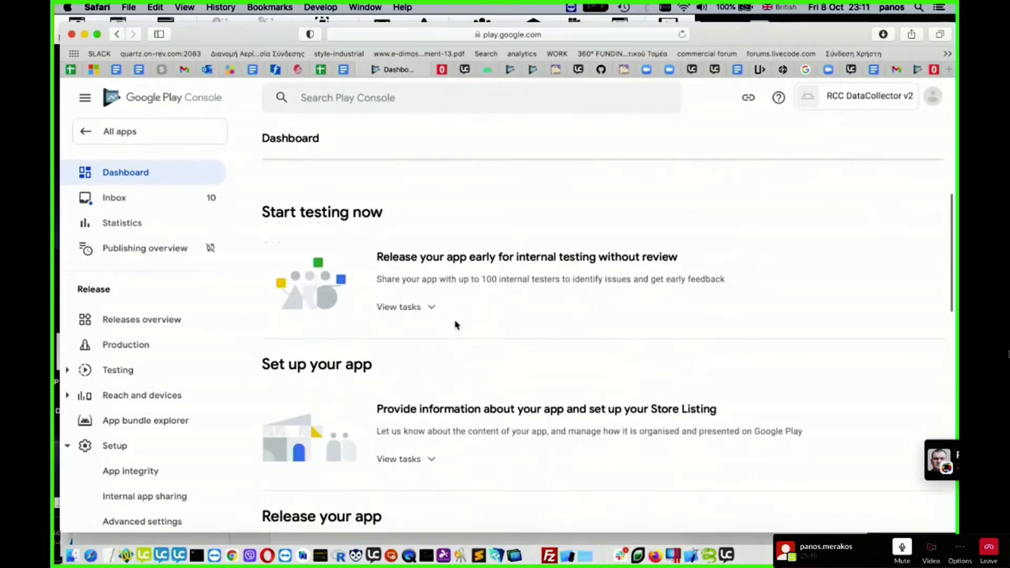
pyautogui.scroll(-2, 431, 289)
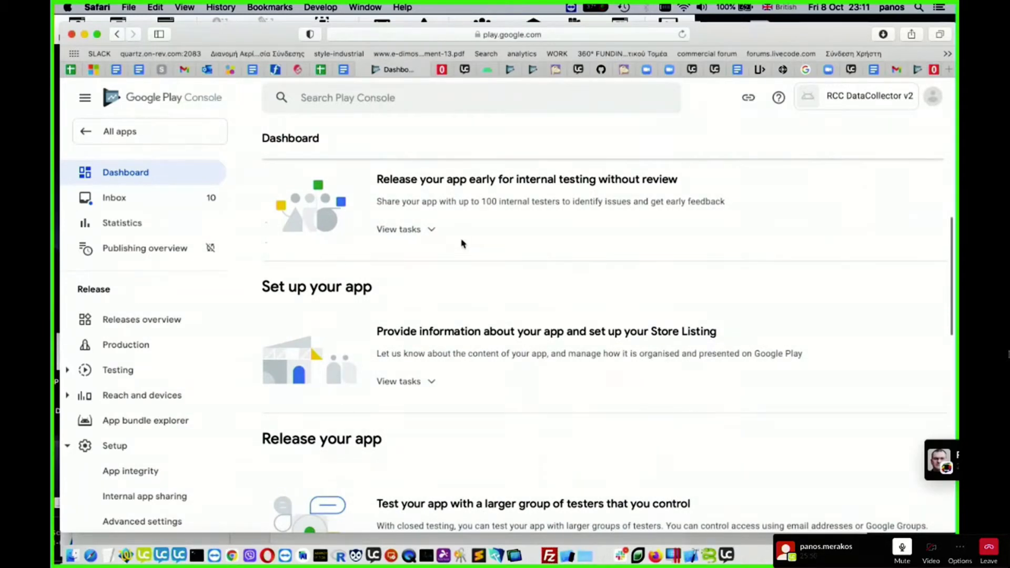
pyautogui.scroll(2, 463, 243)
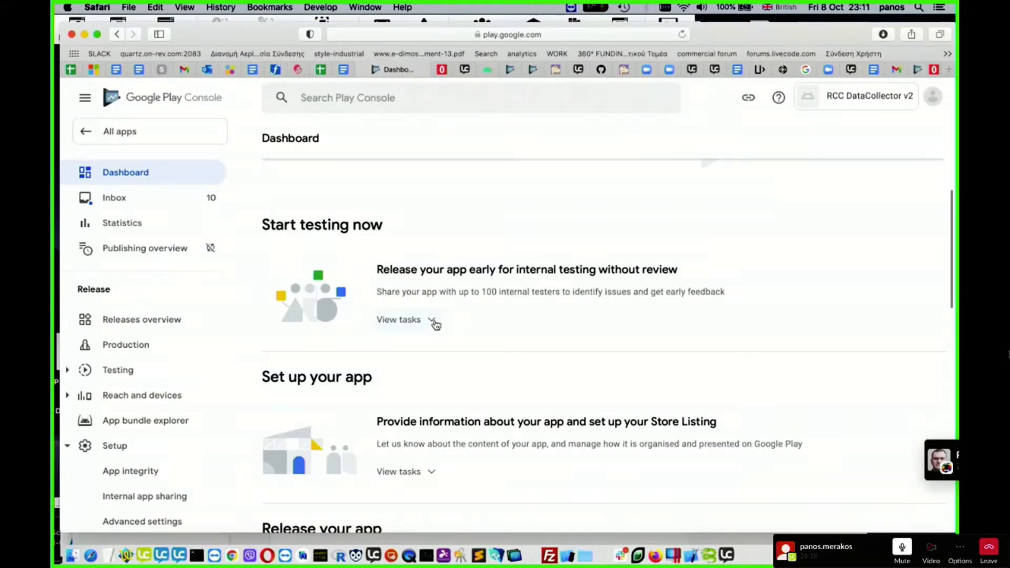
pyautogui.scroll(-2, 491, 289)
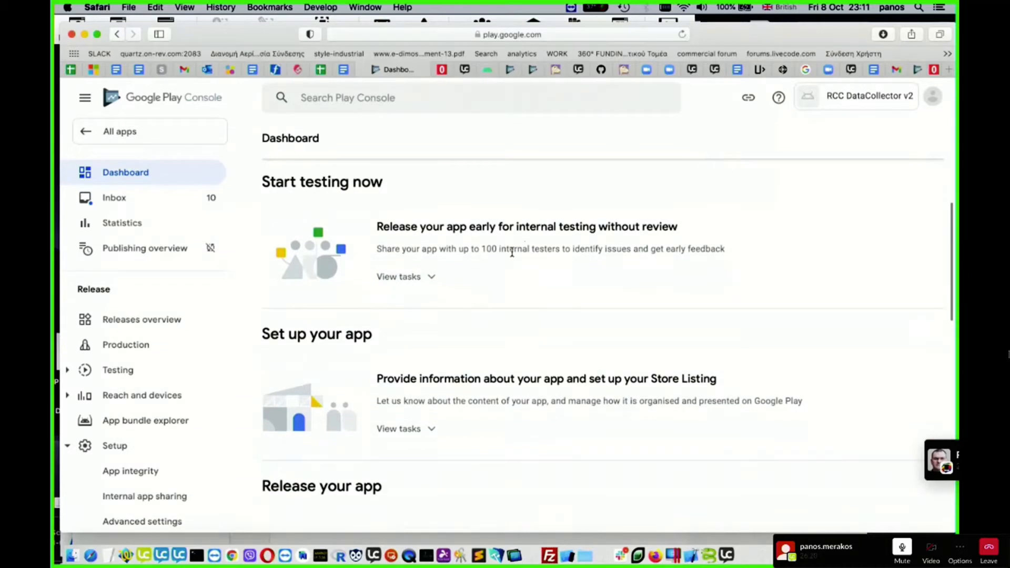
pyautogui.scroll(-2, 435, 293)
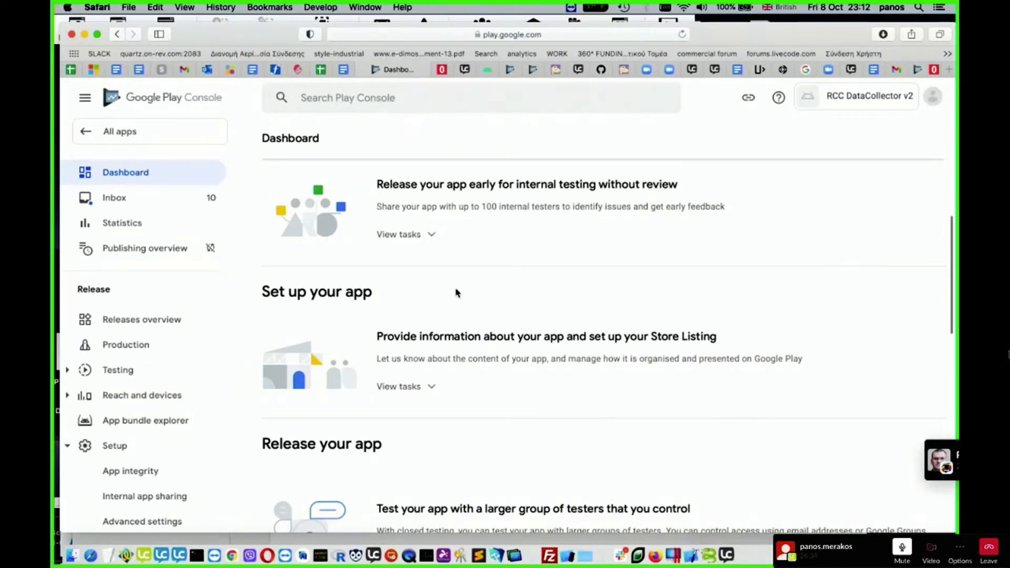
# - From the app setup tasks, declare in App access that all functionality is available without special access, save, and return to the dashboard
pyautogui.scroll(-1, 456, 293)
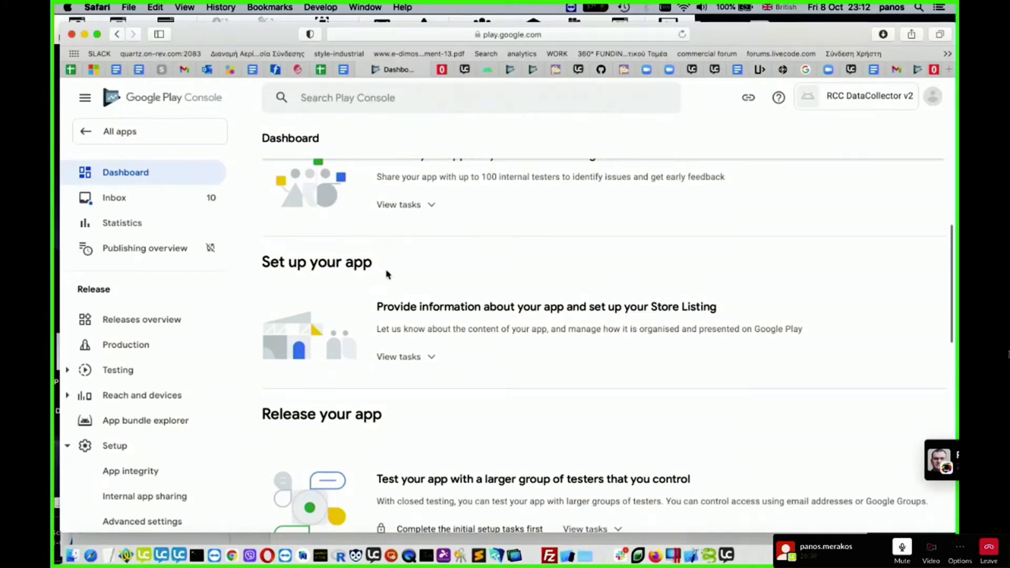
pyautogui.scroll(-2, 457, 343)
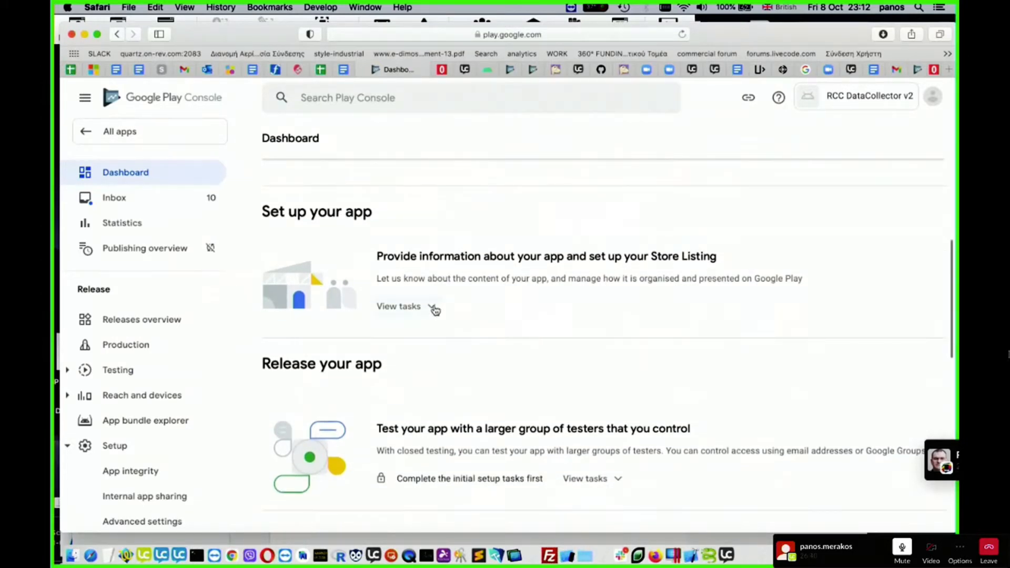
pyautogui.click(433, 307)
pyautogui.scroll(-1, 442, 314)
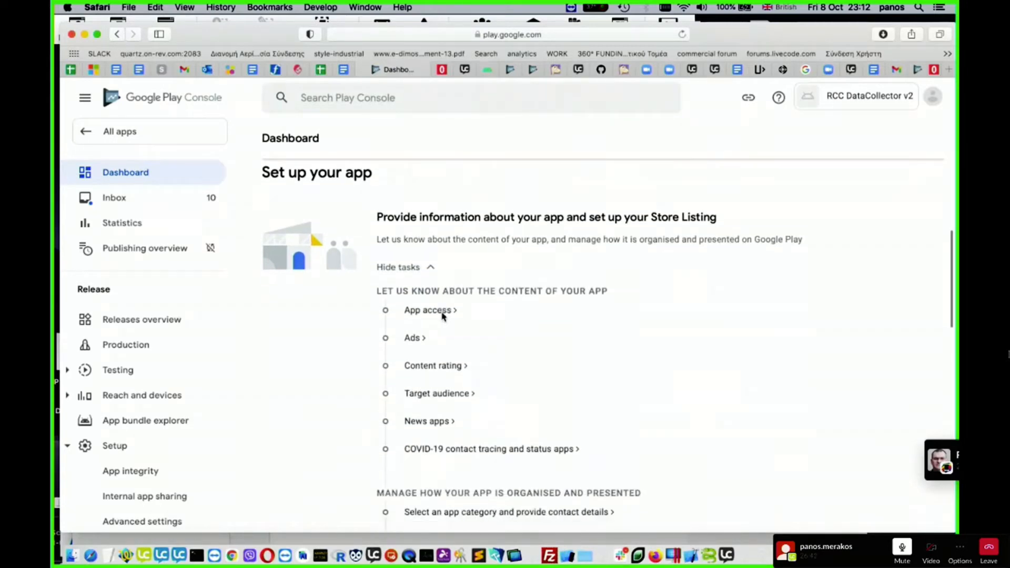
pyautogui.scroll(-1, 470, 330)
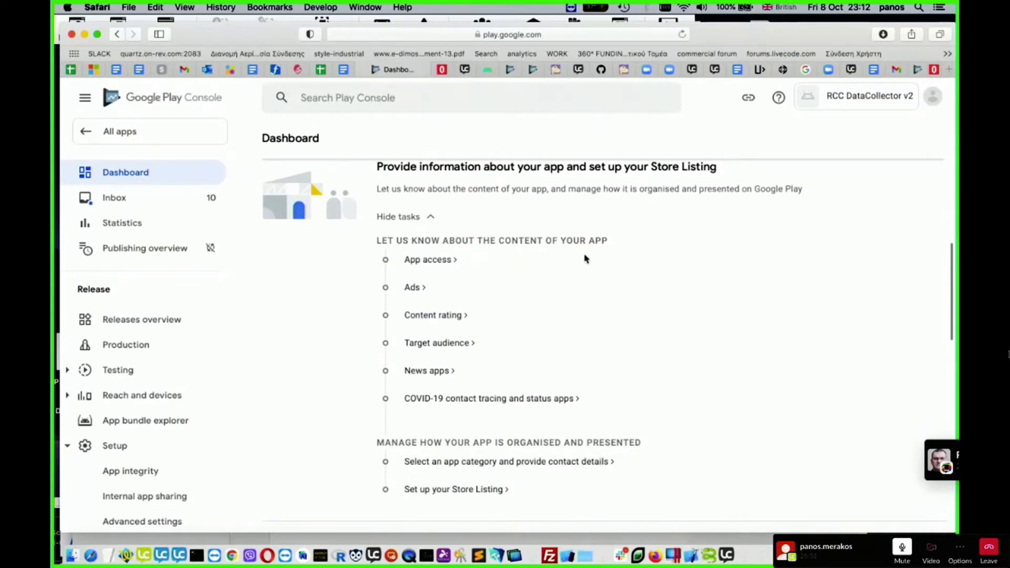
pyautogui.click(427, 259)
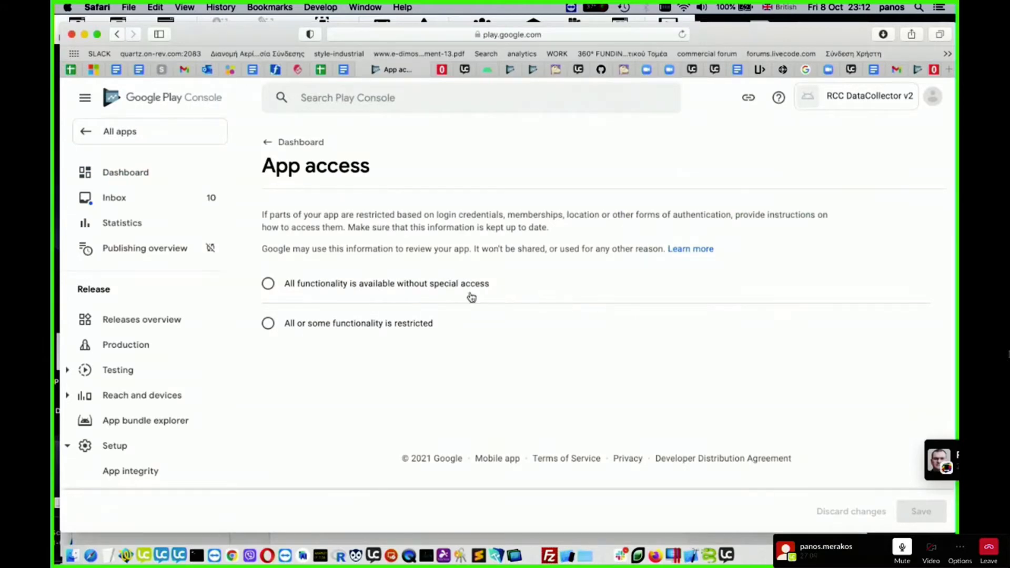
pyautogui.click(269, 285)
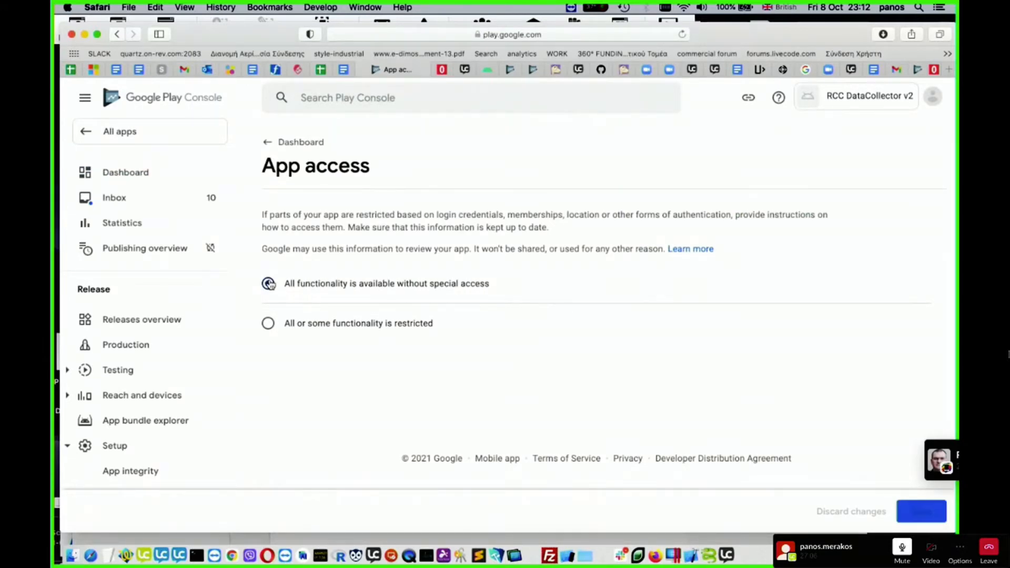
pyautogui.click(939, 518)
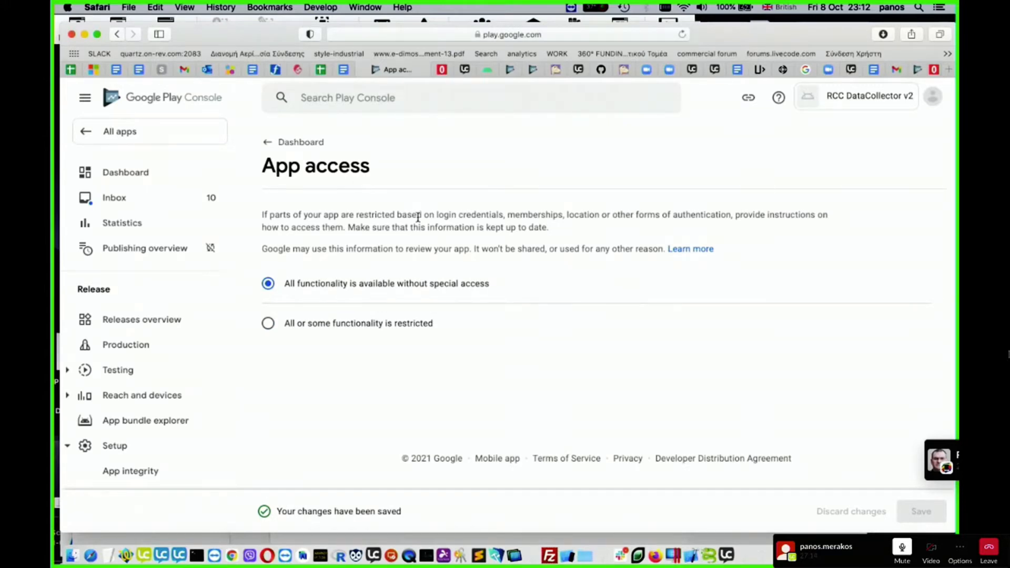
pyautogui.click(271, 142)
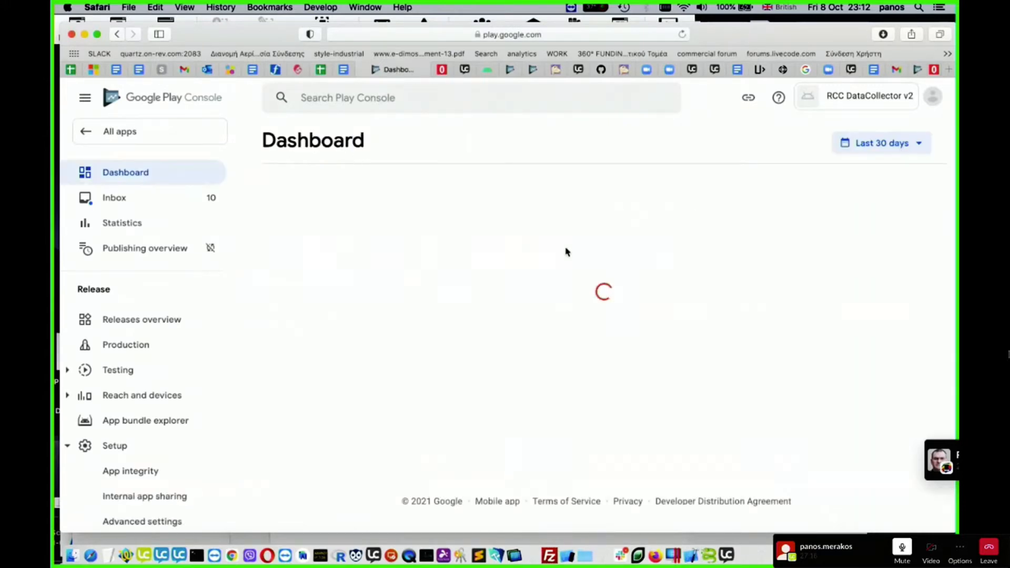
# - Declare in the Ads task that the app does not contain ads, save, and return to the dashboard
pyautogui.scroll(-5, 568, 353)
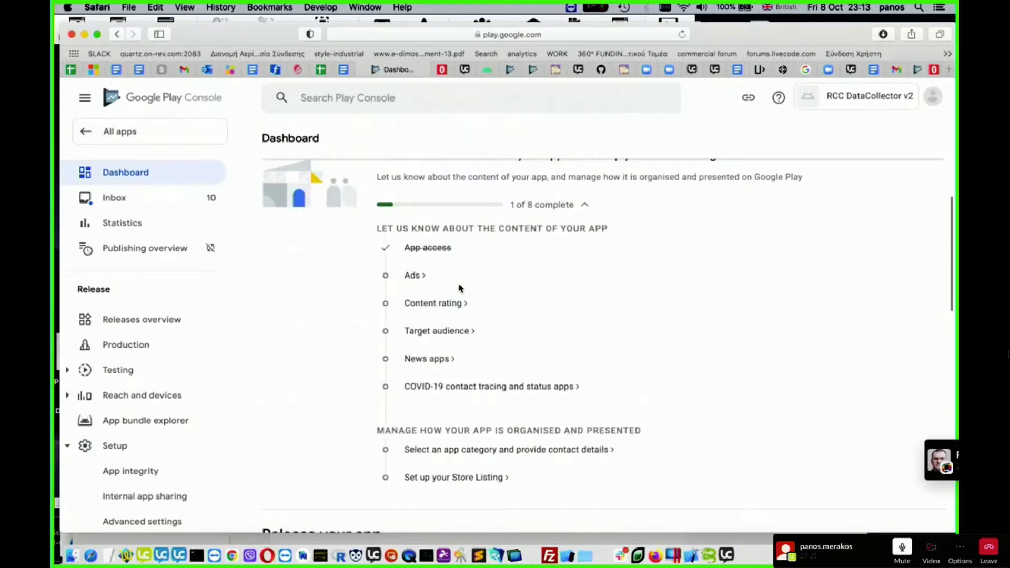
pyautogui.click(417, 279)
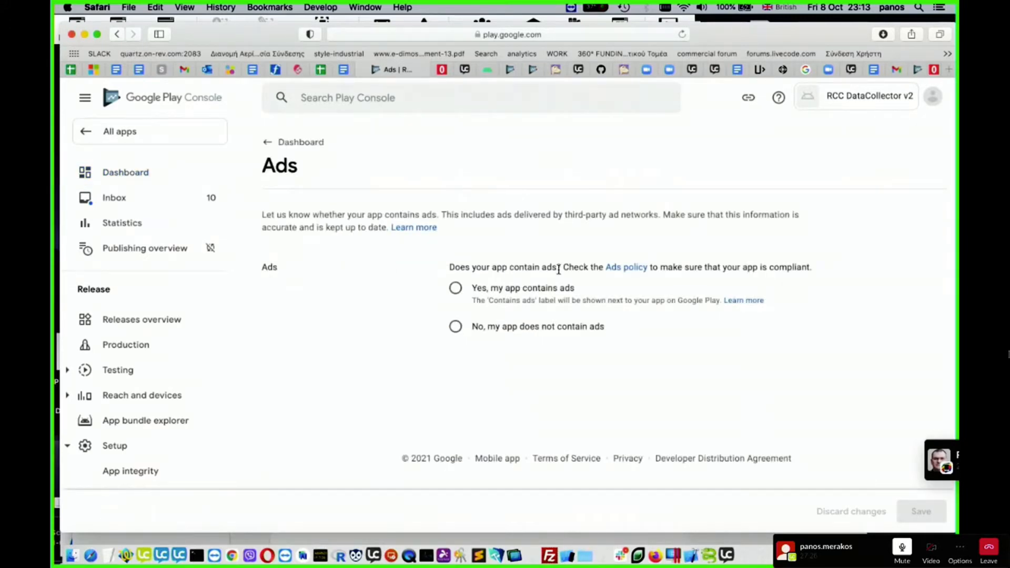
pyautogui.click(456, 327)
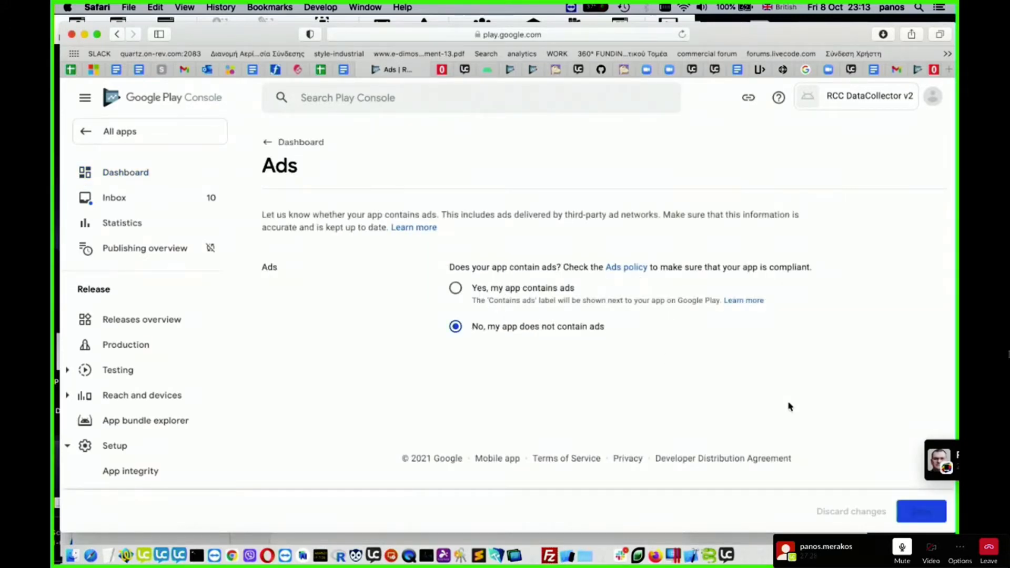
pyautogui.click(919, 512)
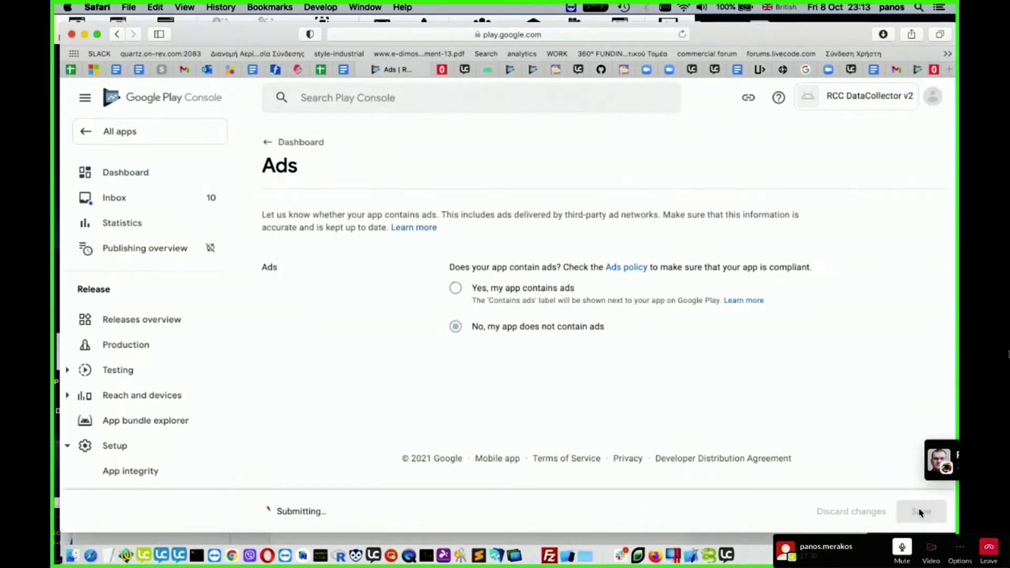
pyautogui.click(293, 142)
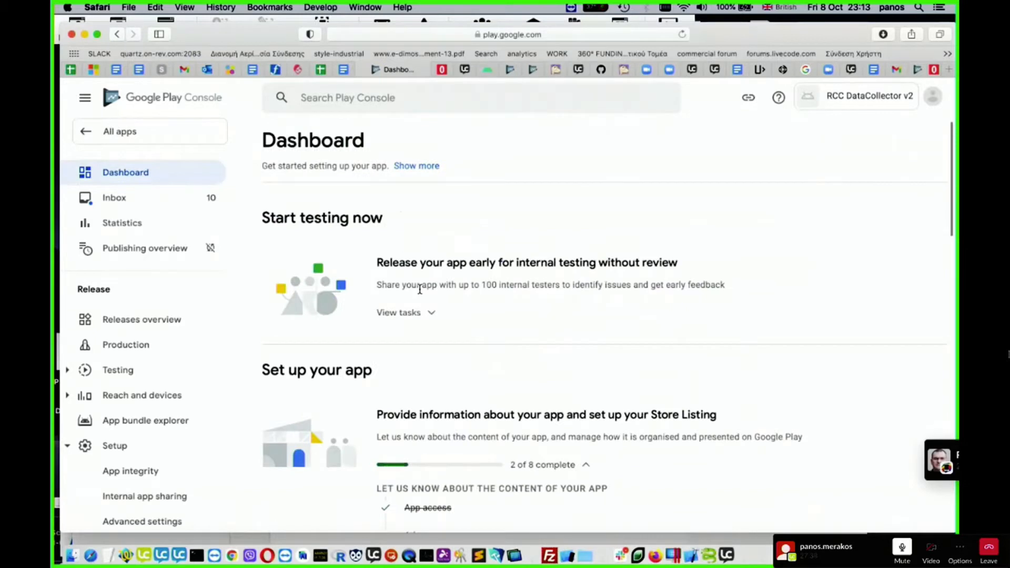
# - Open the Content rating task and start its questionnaire at the Category stage
pyautogui.scroll(-8, 419, 289)
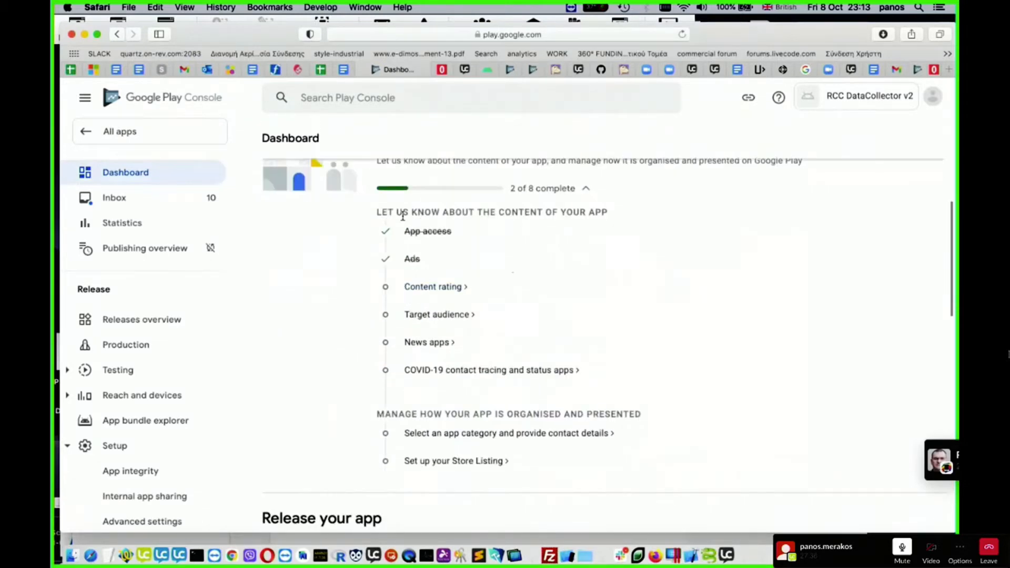
pyautogui.click(456, 288)
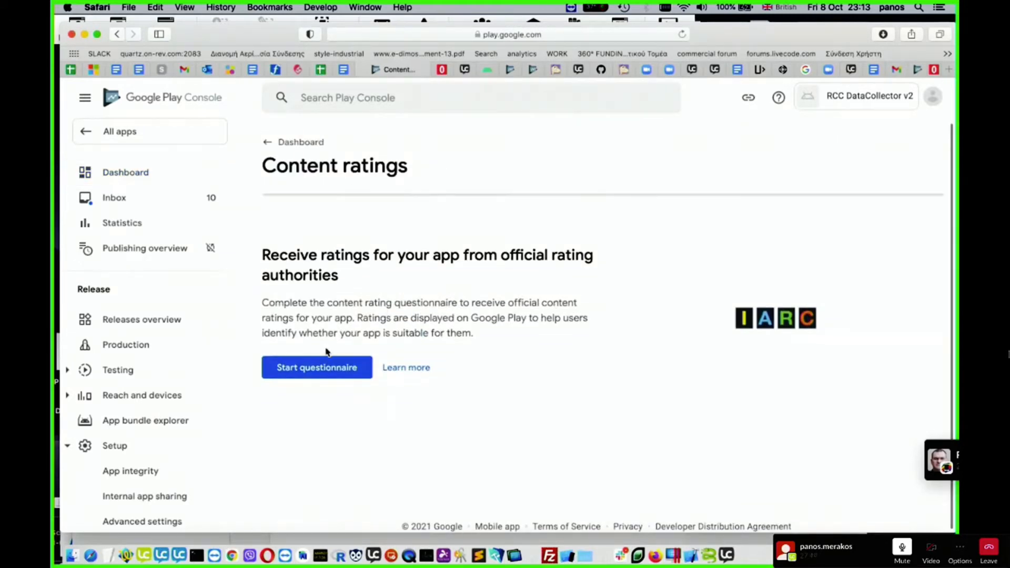
pyautogui.click(316, 373)
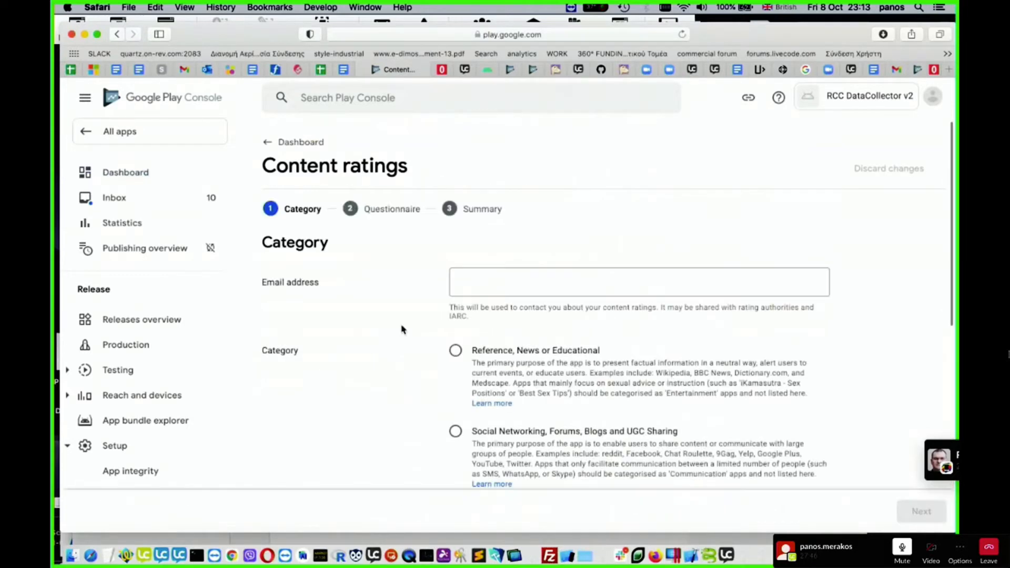
pyautogui.scroll(-3, 387, 324)
pyautogui.scroll(3, 386, 327)
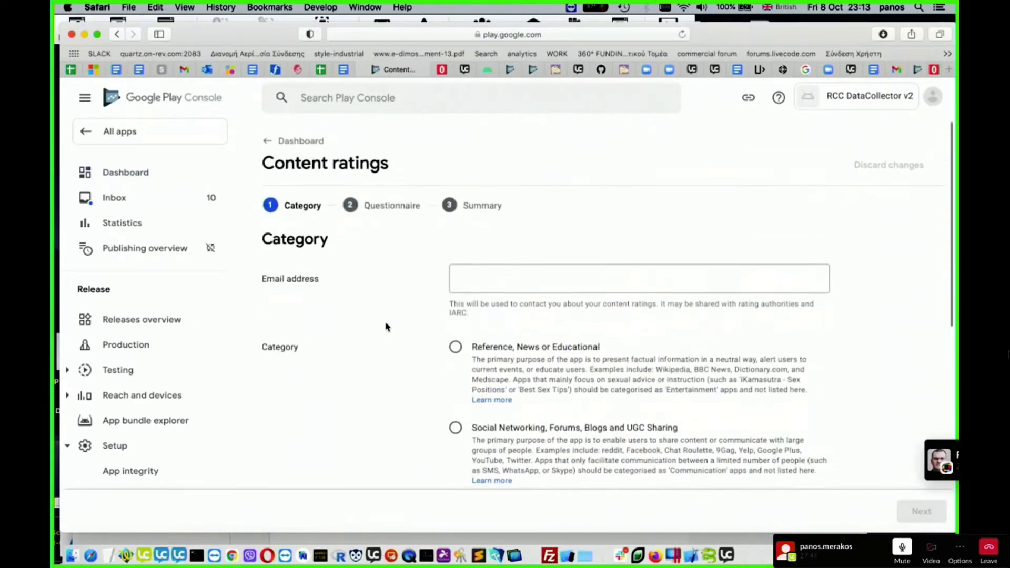
pyautogui.scroll(-2, 395, 336)
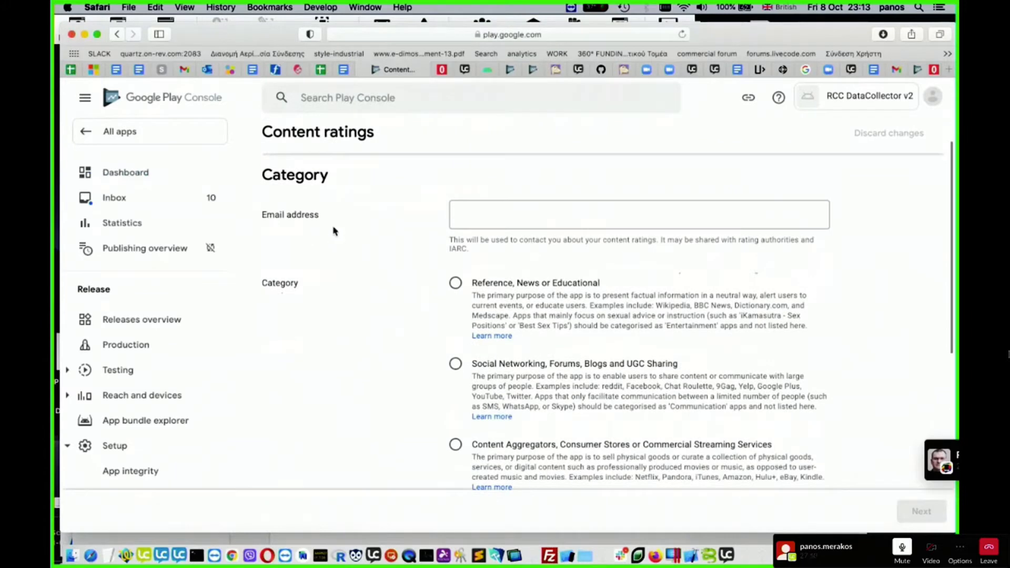
# - Enter the contact email address for the content rating questionnaire
pyautogui.click(630, 218)
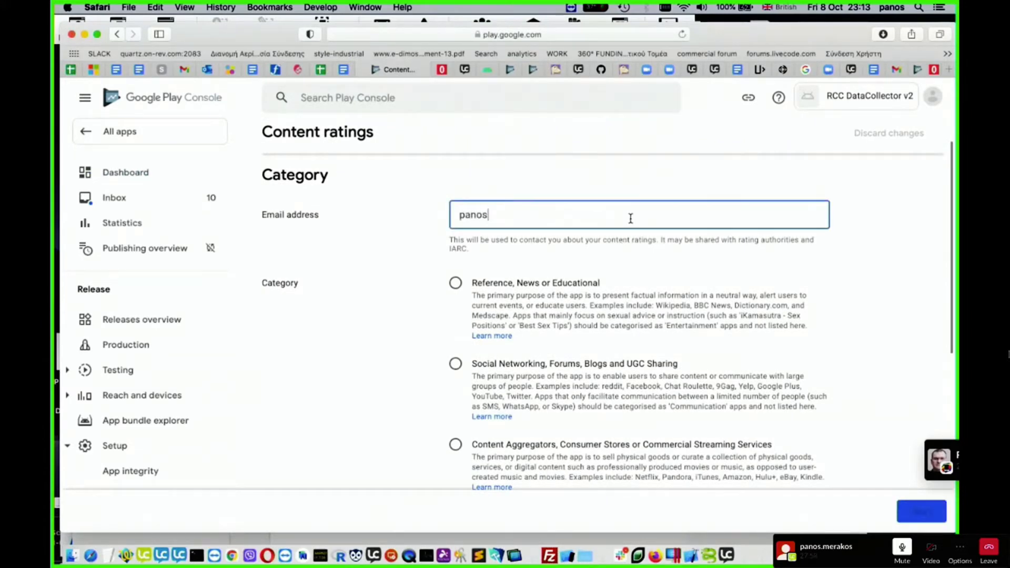
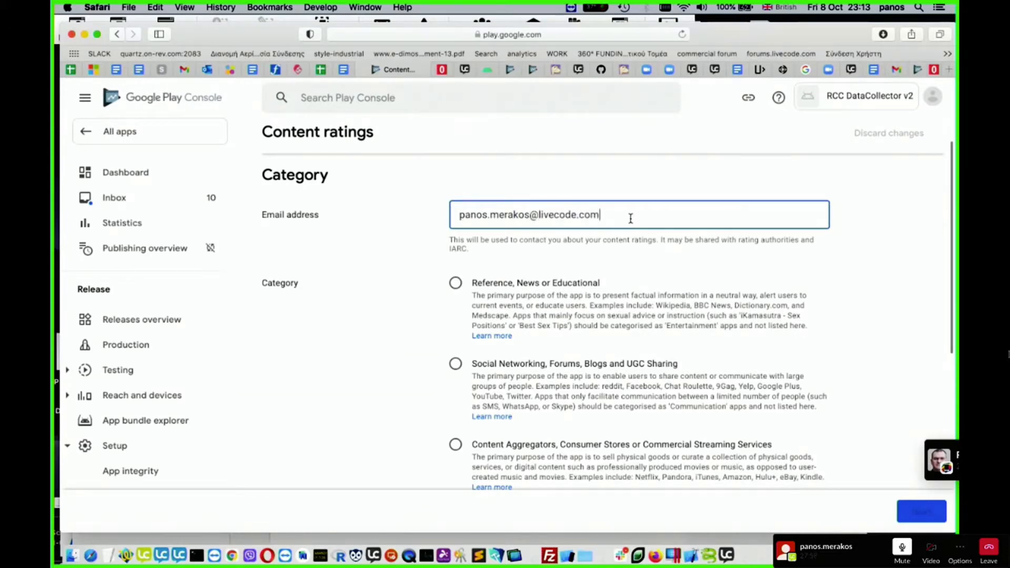
# - Choose Utility, Productivity, Communication or Other as the content rating category and continue to the questionnaire
pyautogui.scroll(-2, 584, 281)
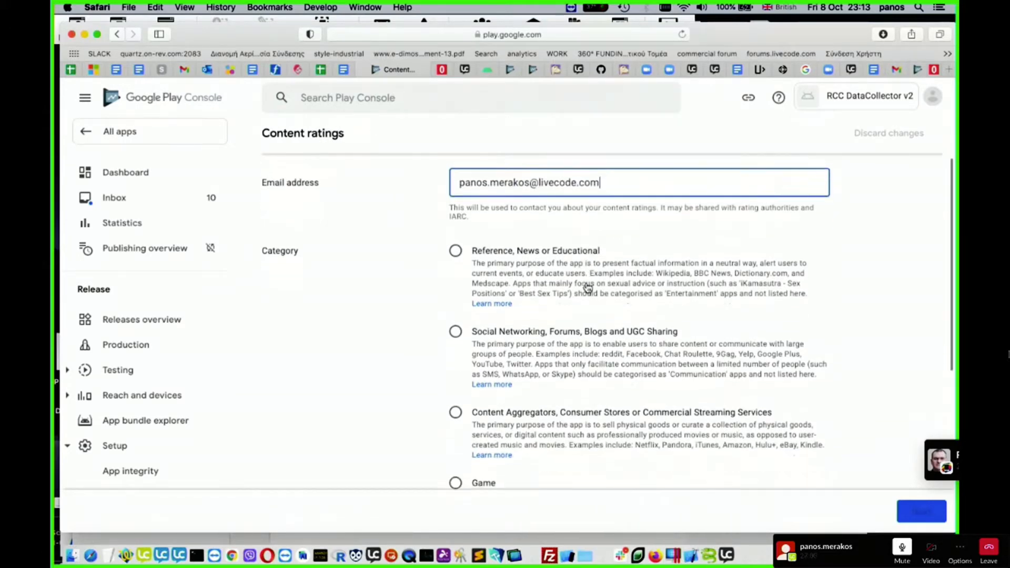
pyautogui.scroll(1, 587, 287)
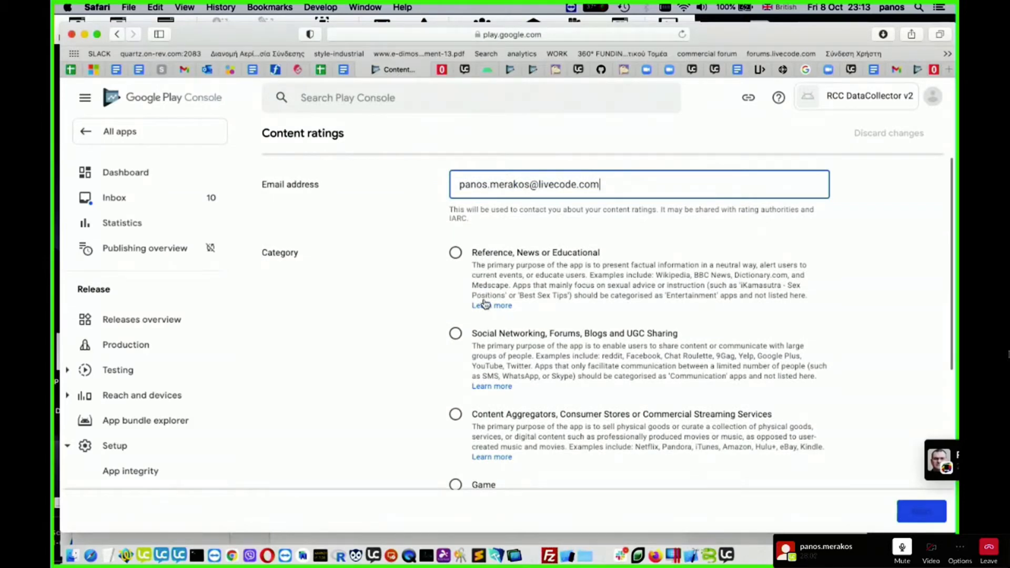
pyautogui.scroll(-3, 485, 302)
pyautogui.scroll(4, 505, 323)
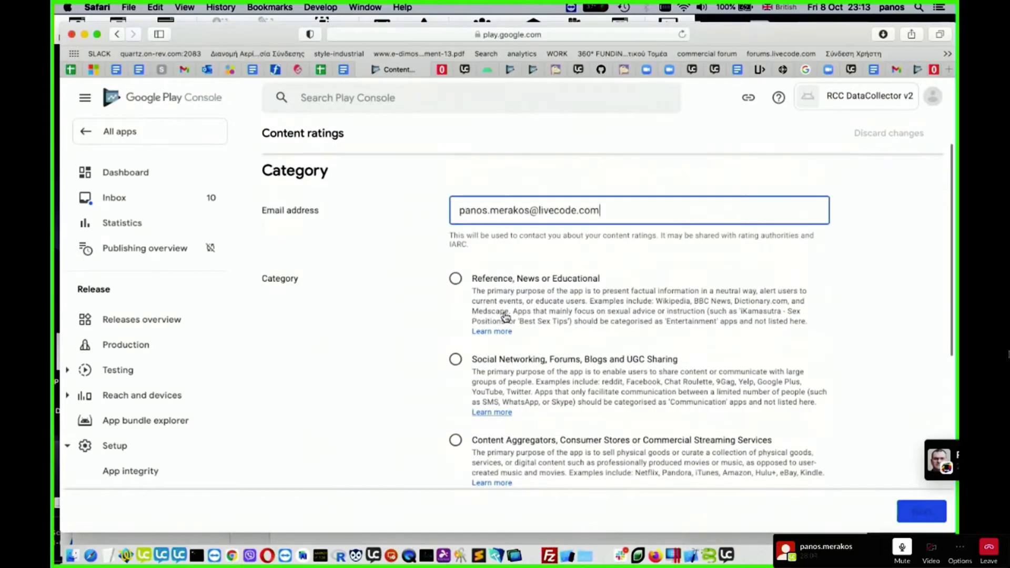
pyautogui.scroll(-2, 505, 318)
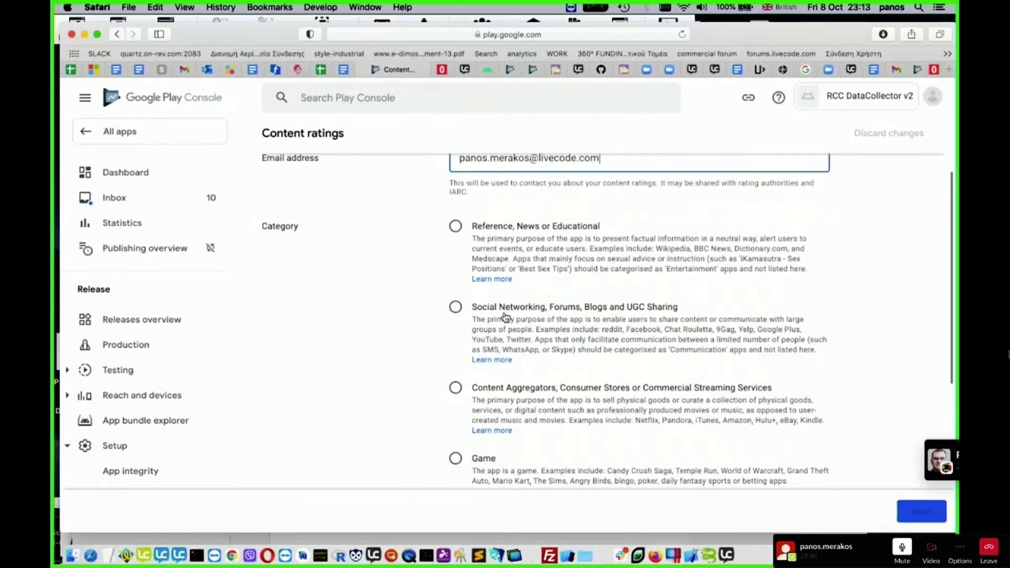
pyautogui.scroll(-5, 506, 314)
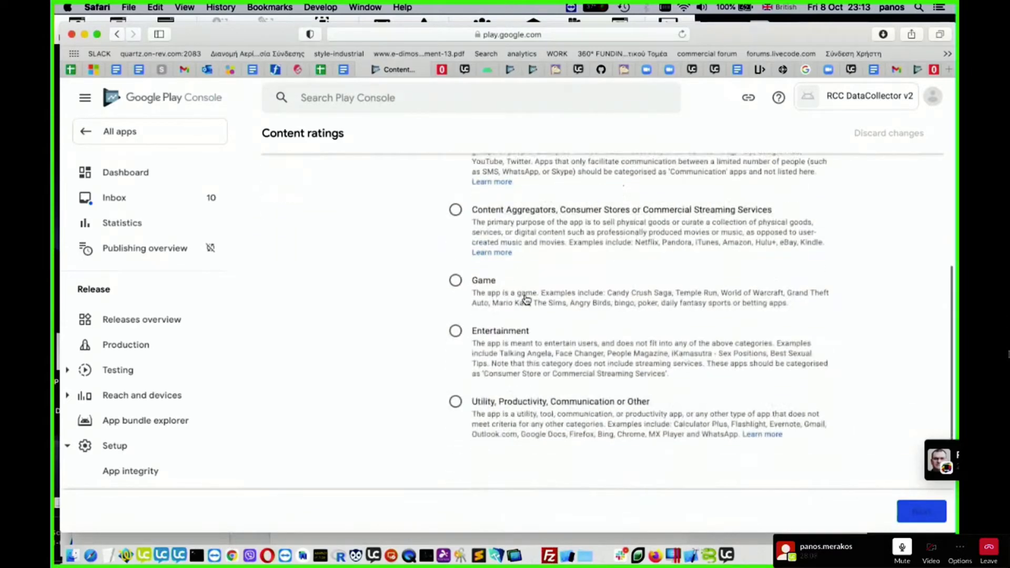
pyautogui.scroll(-2, 526, 300)
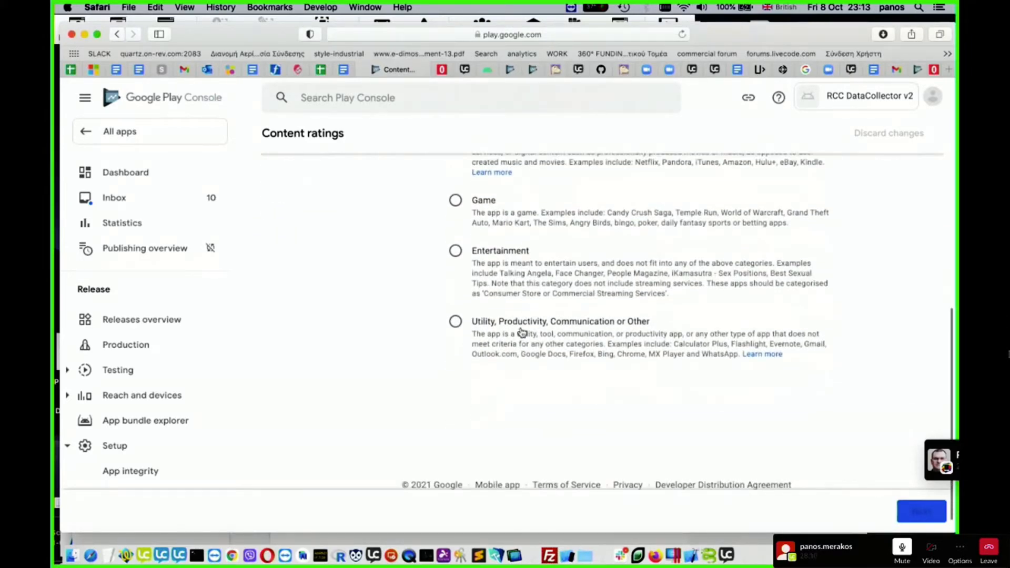
pyautogui.click(455, 321)
pyautogui.click(936, 518)
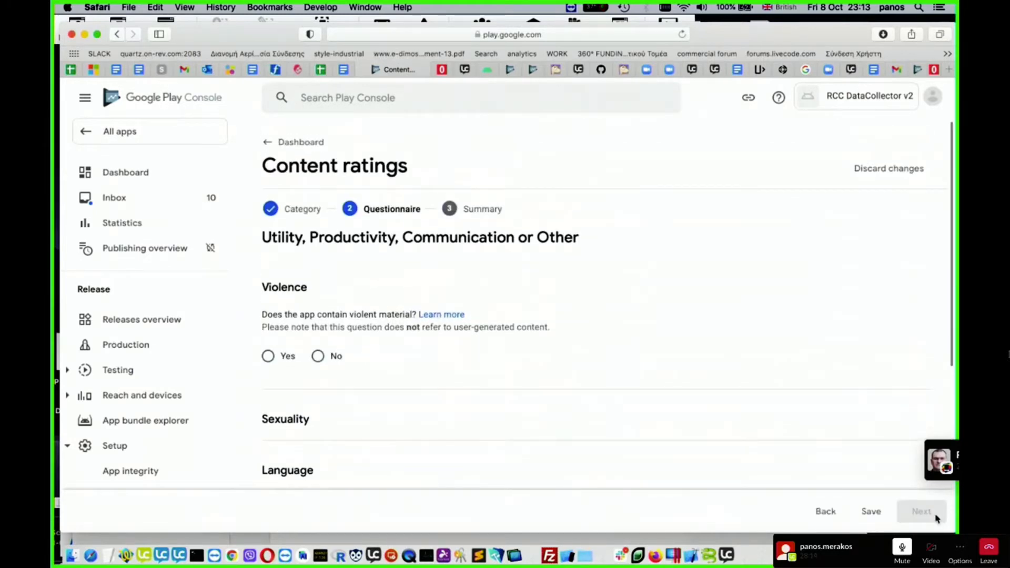
# - Answer No to the Violence and Sexuality questions of the content rating questionnaire
pyautogui.scroll(-3, 683, 307)
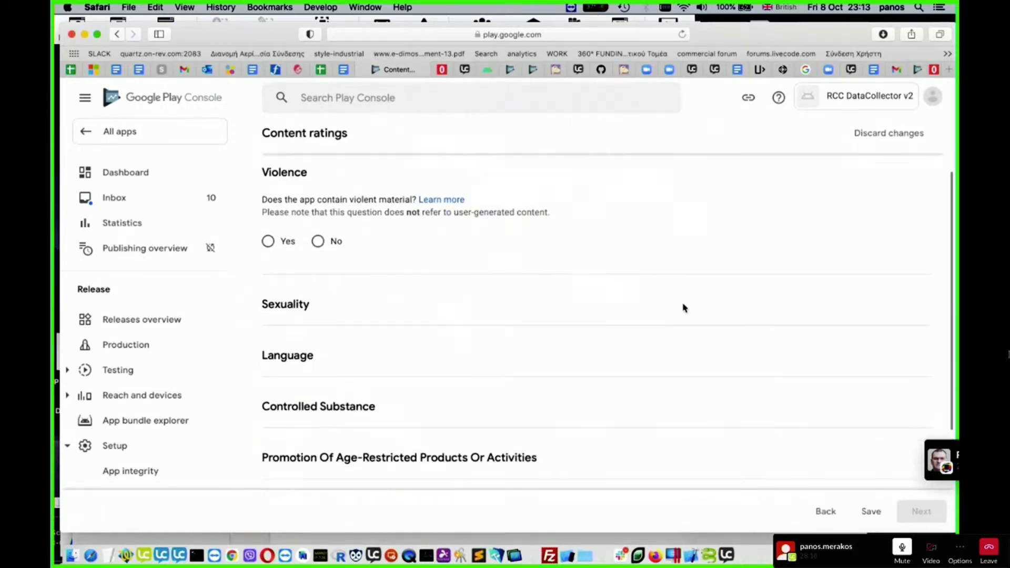
pyautogui.scroll(3, 684, 308)
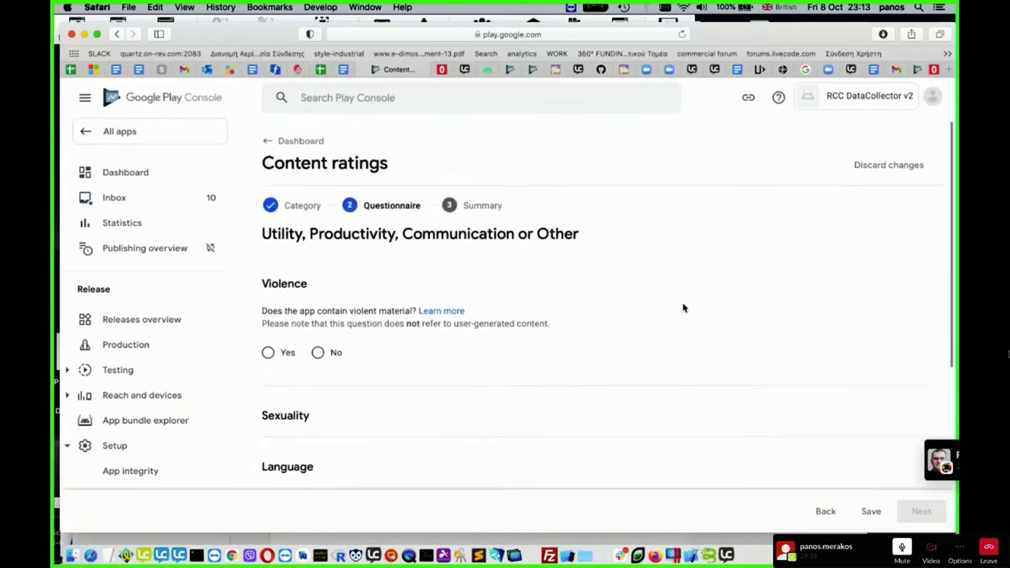
pyautogui.click(319, 357)
pyautogui.scroll(-3, 516, 377)
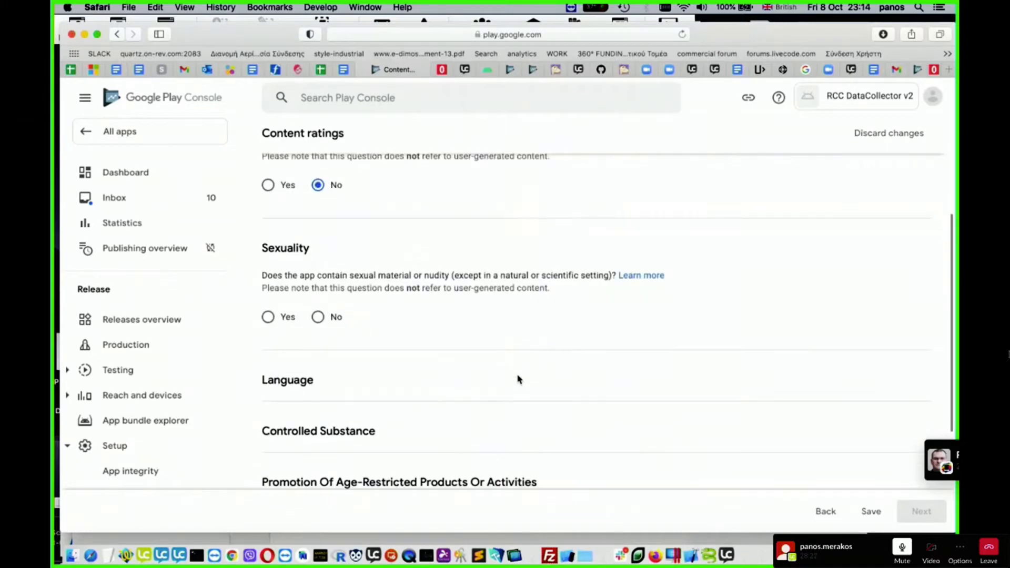
pyautogui.click(318, 316)
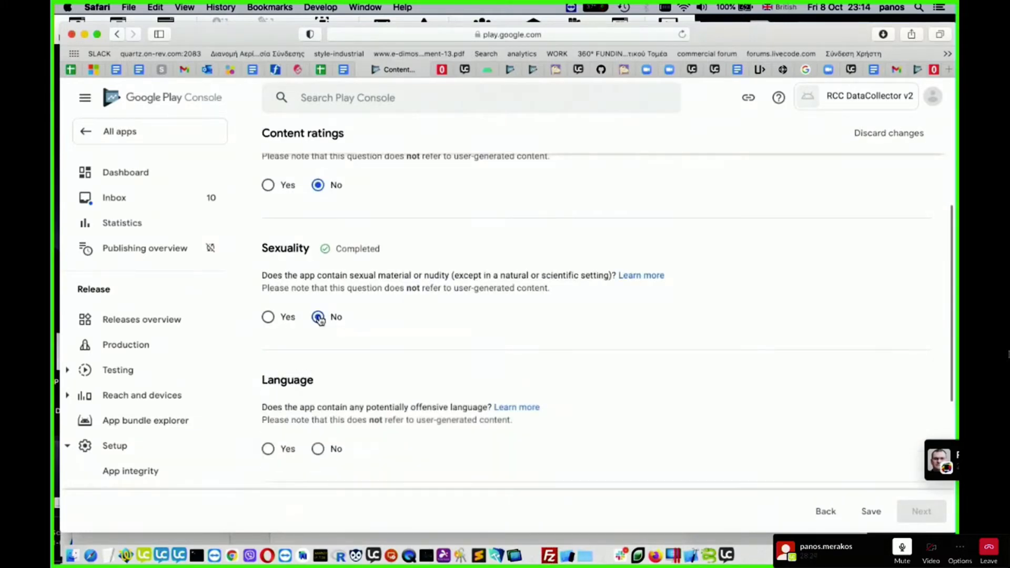
# - Answer No to the Language, Controlled Substance and Promotion Of Age-Restricted Products Or Activities questions
pyautogui.scroll(-1, 496, 356)
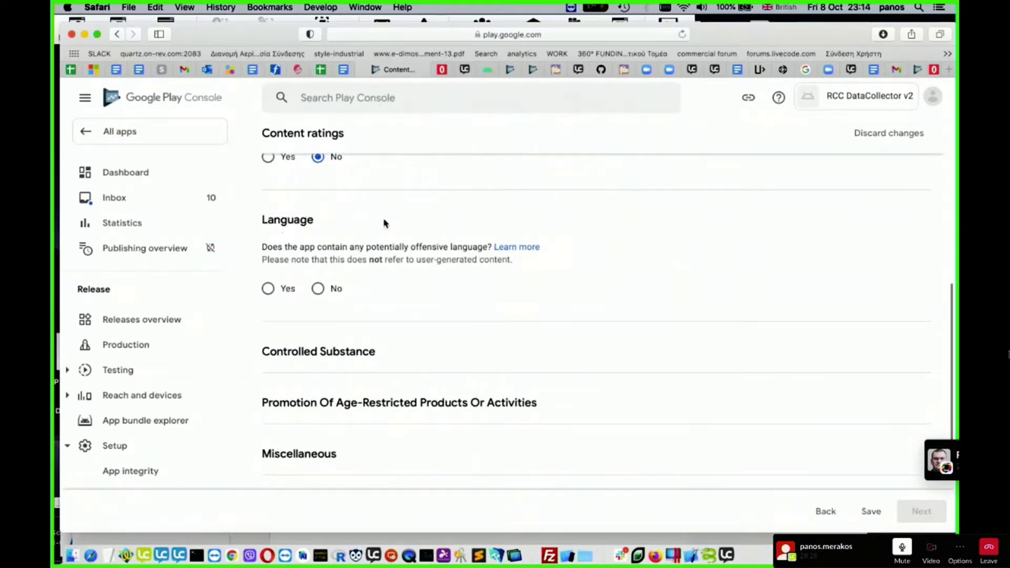
pyautogui.click(318, 288)
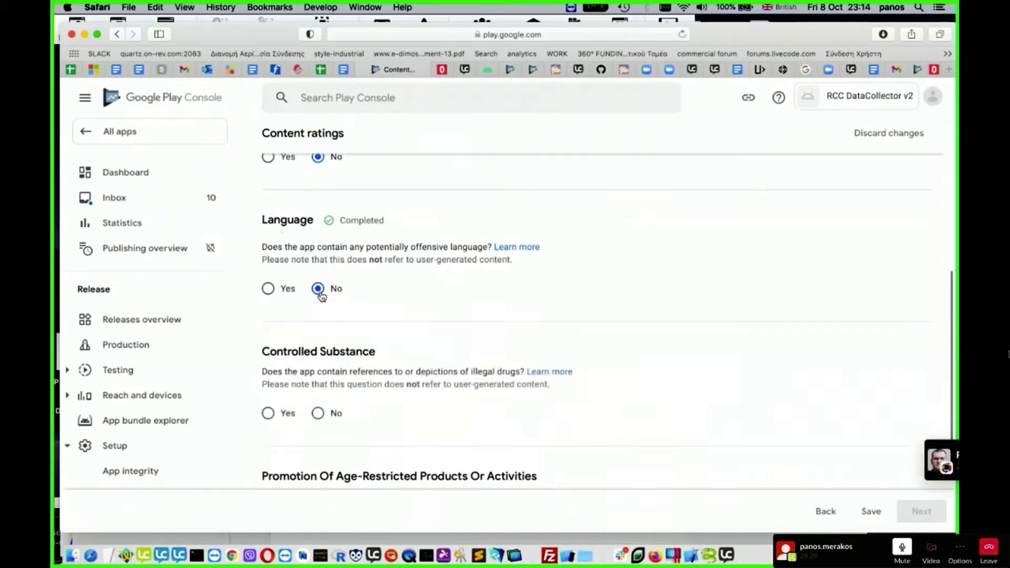
pyautogui.scroll(-1, 464, 356)
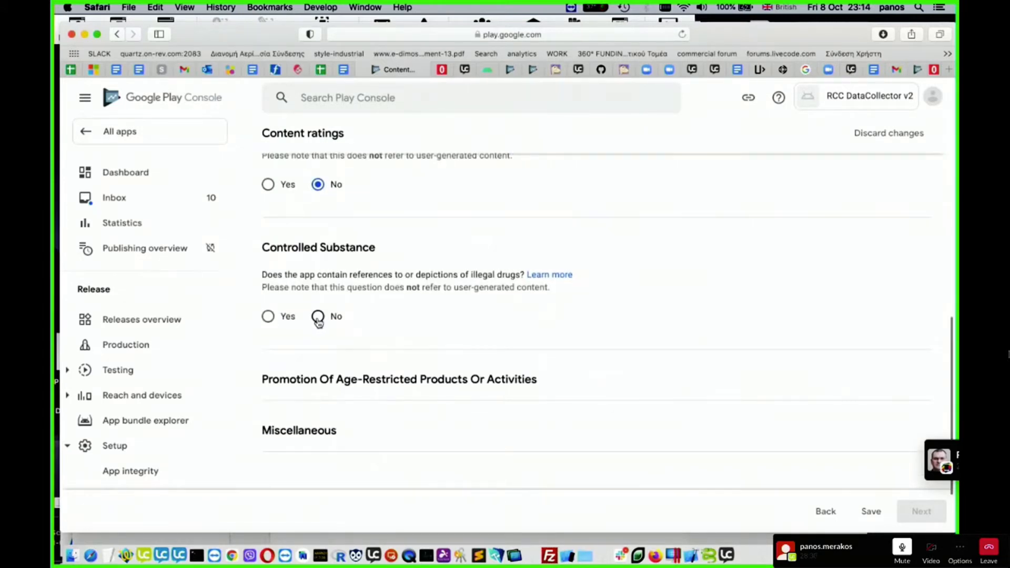
pyautogui.click(317, 317)
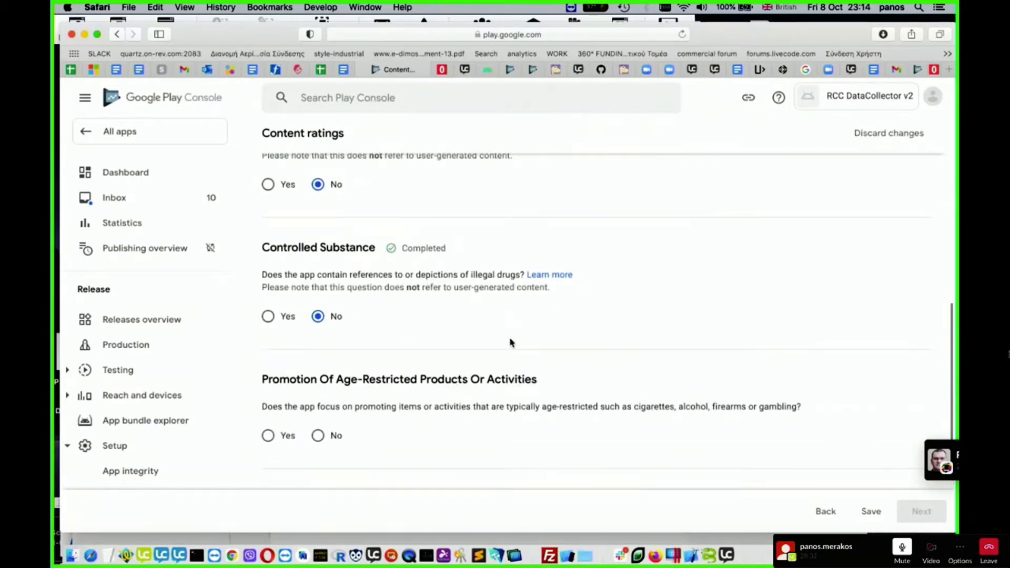
pyautogui.scroll(-2, 509, 343)
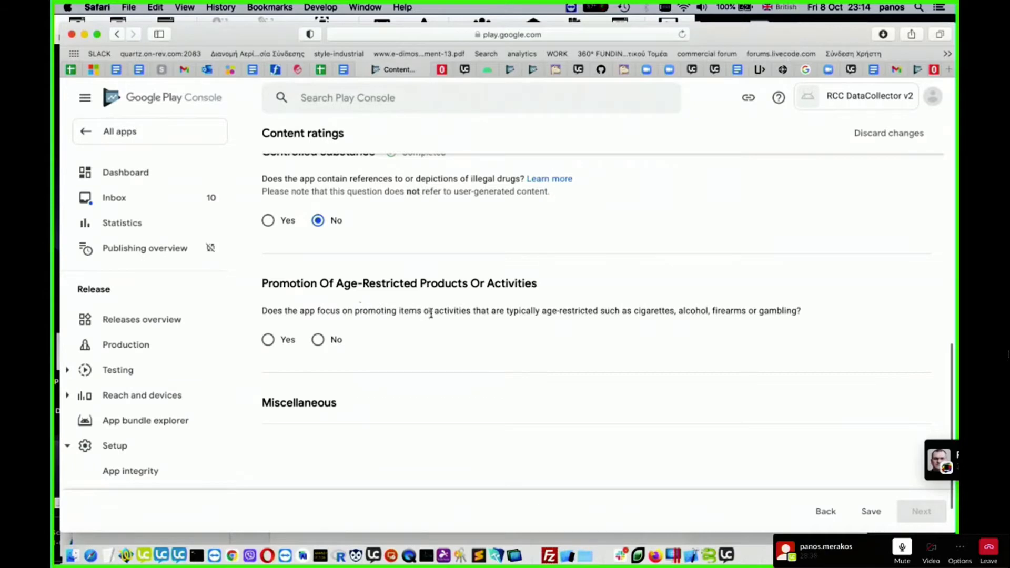
pyautogui.click(317, 339)
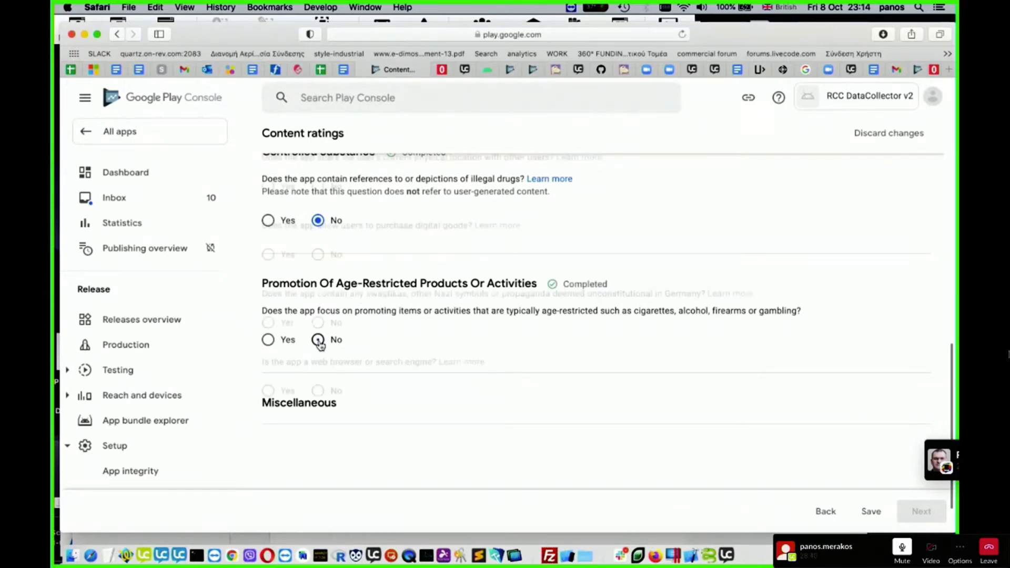
# - Under Miscellaneous, answer No for user interaction or content exchange, sharing physical location and purchasing digital goods
pyautogui.scroll(-3, 521, 374)
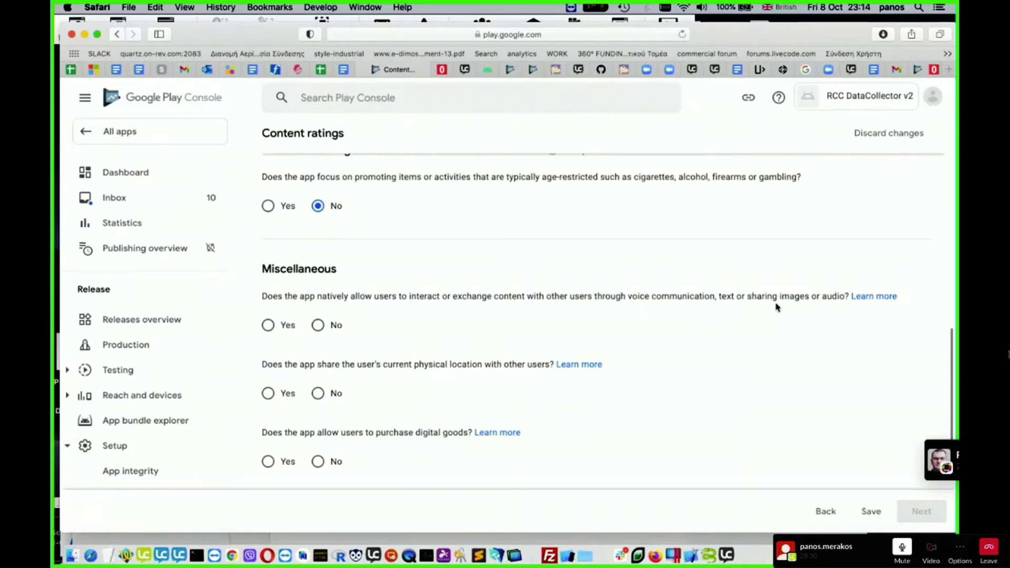
pyautogui.click(318, 325)
pyautogui.click(317, 393)
pyautogui.scroll(-3, 390, 415)
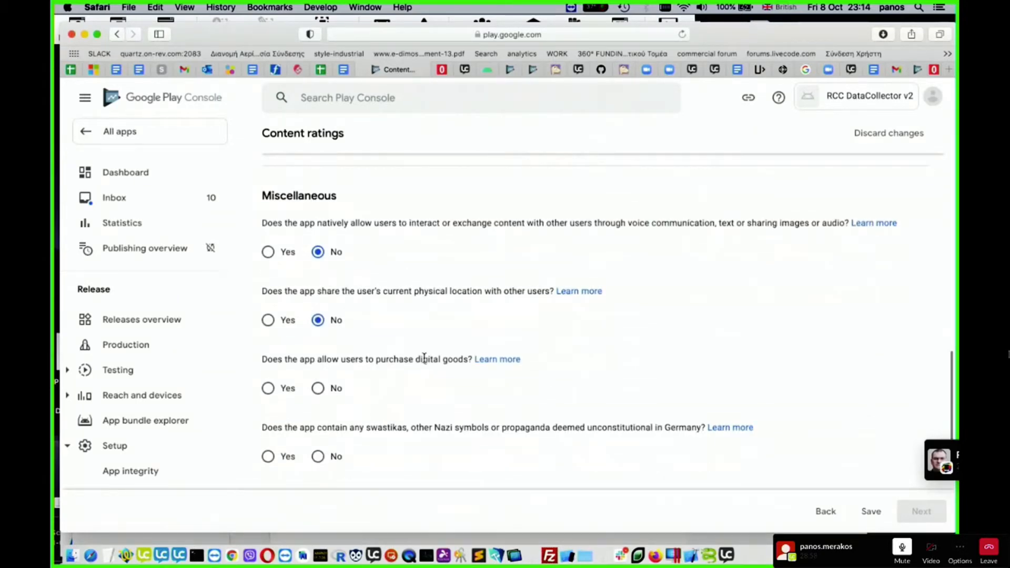
pyautogui.click(319, 389)
# - Answer No to the Nazi symbols and web browser or search engine questions, then save the questionnaire and continue to its summary
pyautogui.scroll(-3, 493, 384)
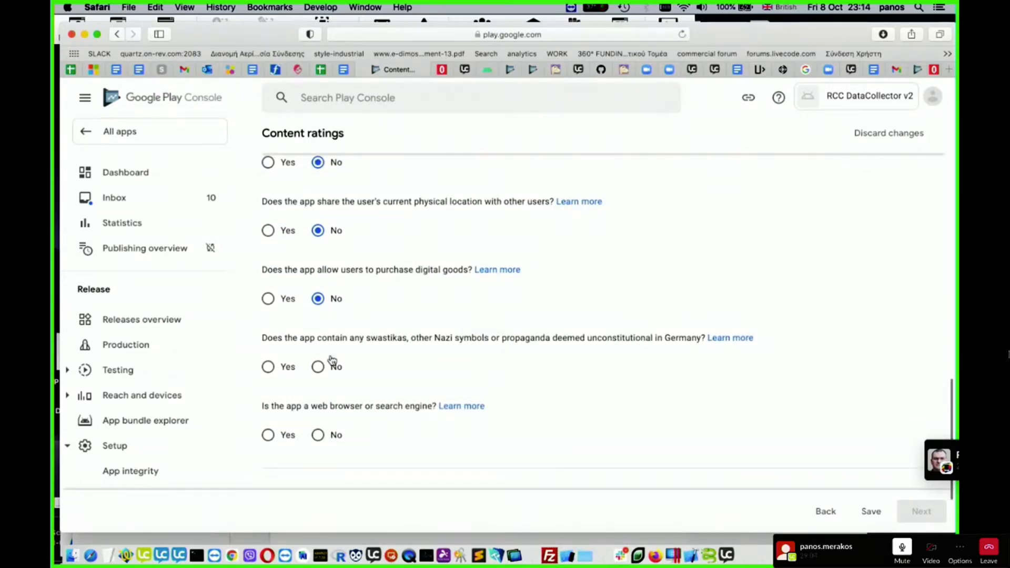
pyautogui.click(319, 367)
pyautogui.scroll(-1, 468, 370)
pyautogui.scroll(-2, 467, 370)
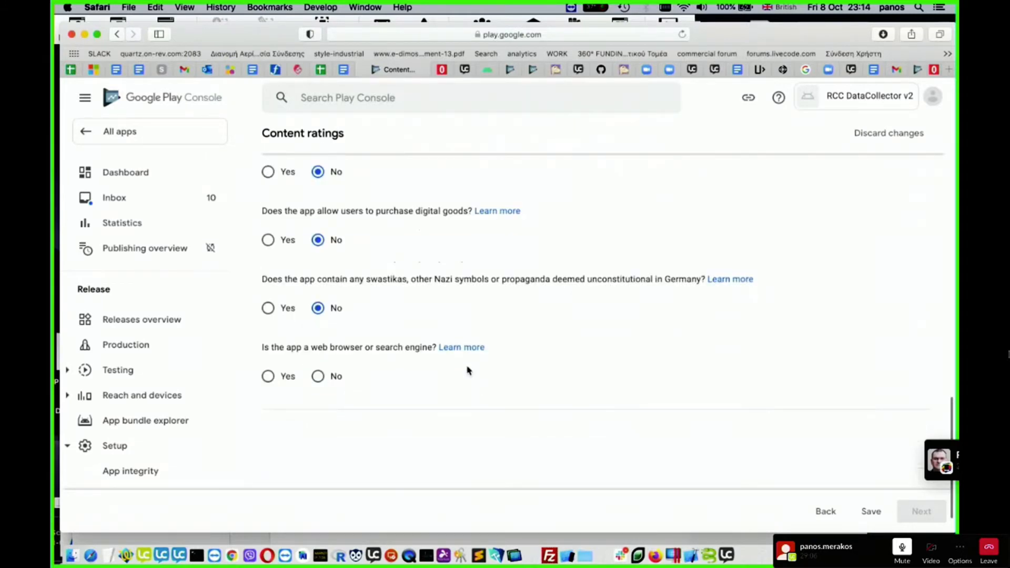
pyautogui.click(318, 376)
pyautogui.scroll(-1, 578, 367)
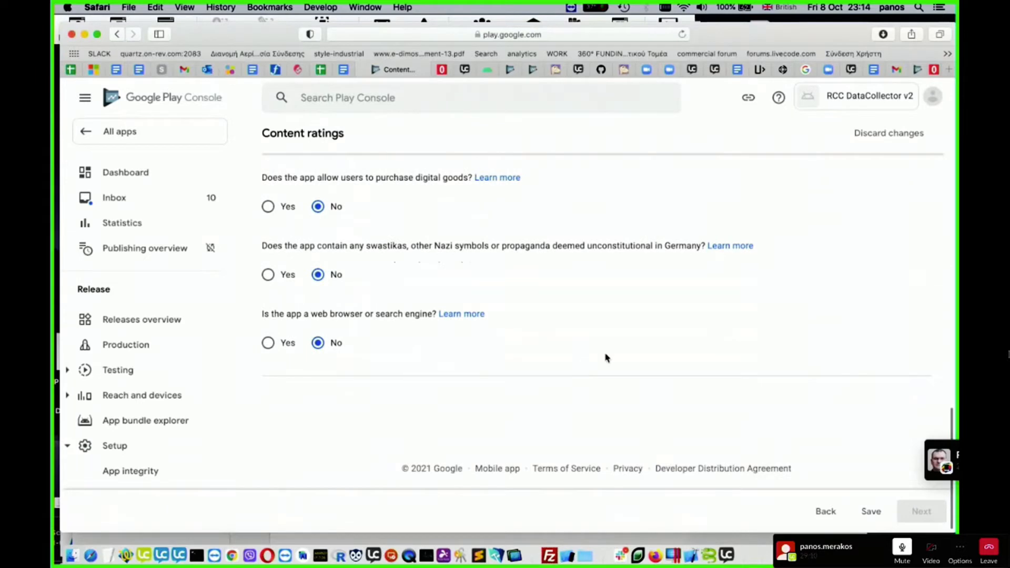
pyautogui.click(871, 511)
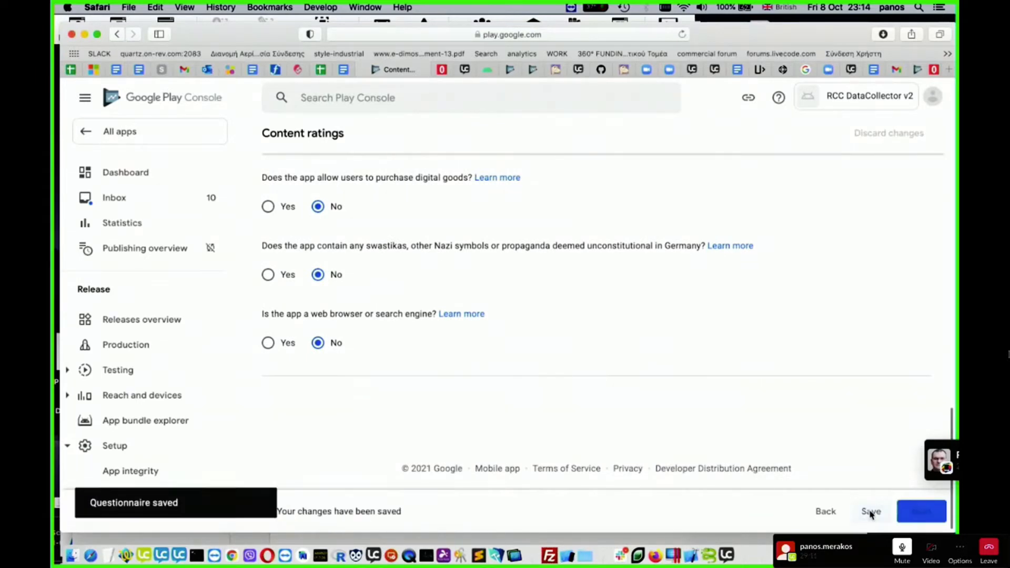
pyautogui.click(905, 513)
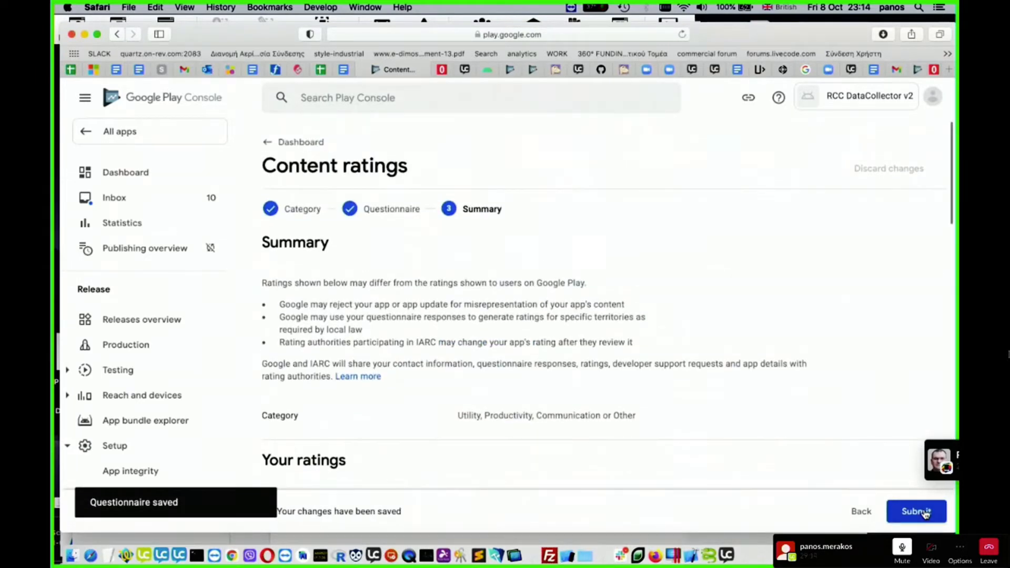
# - Review the content rating summary and the ratings assigned for each region
pyautogui.scroll(-1, 650, 369)
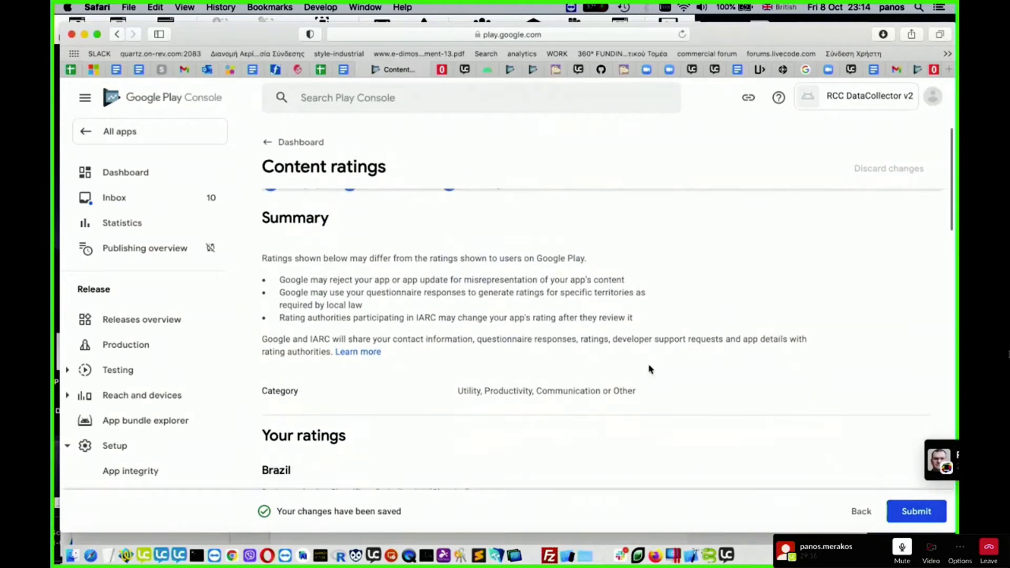
pyautogui.scroll(-1, 650, 369)
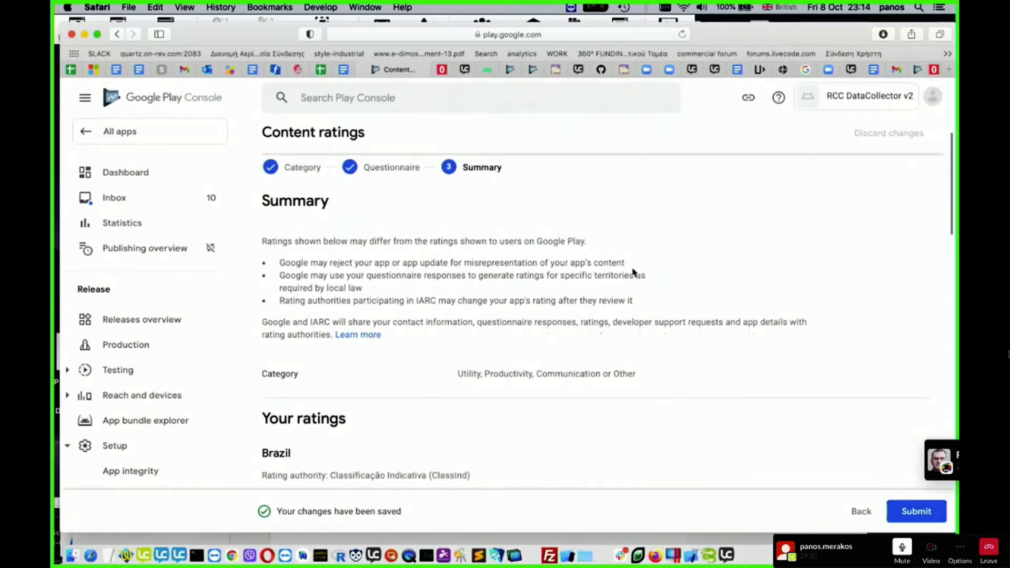
pyautogui.scroll(-5, 444, 292)
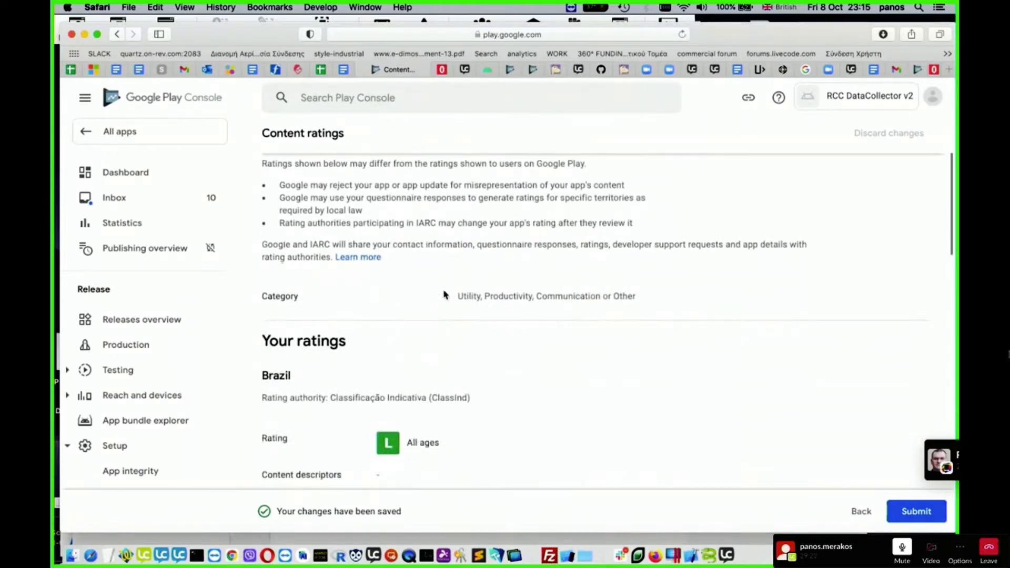
pyautogui.scroll(-6, 445, 295)
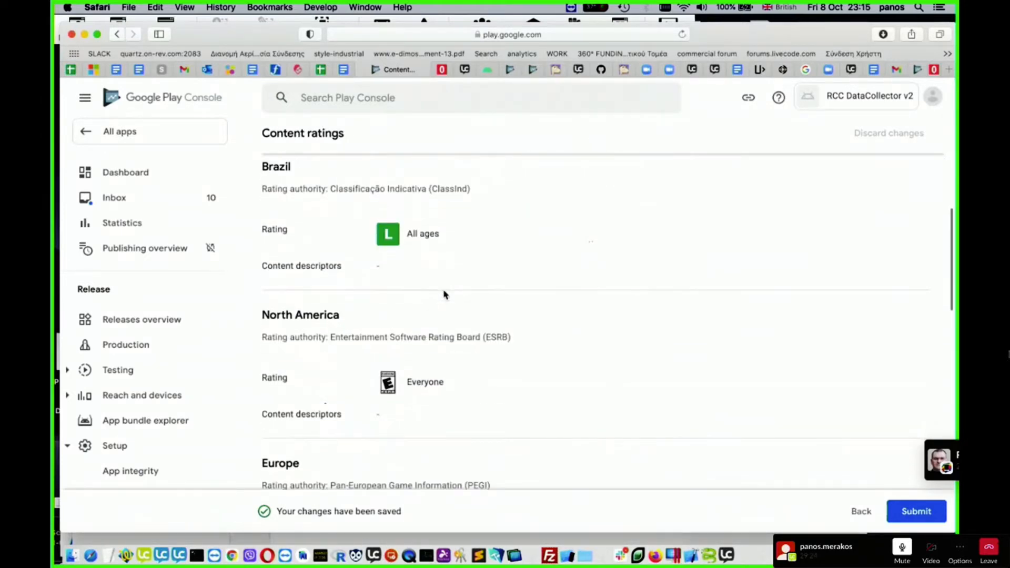
pyautogui.scroll(5, 444, 292)
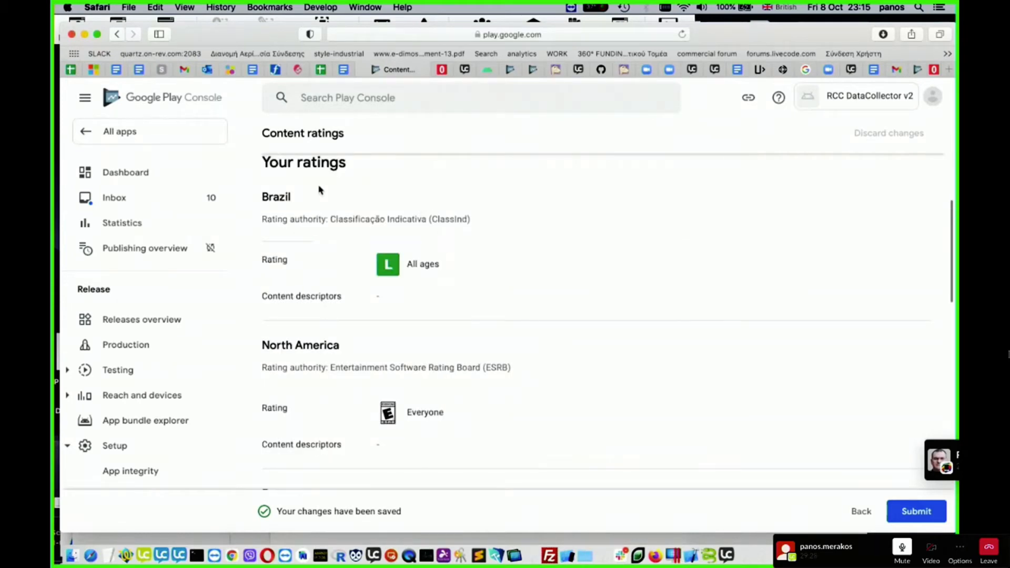
pyautogui.scroll(-2, 521, 309)
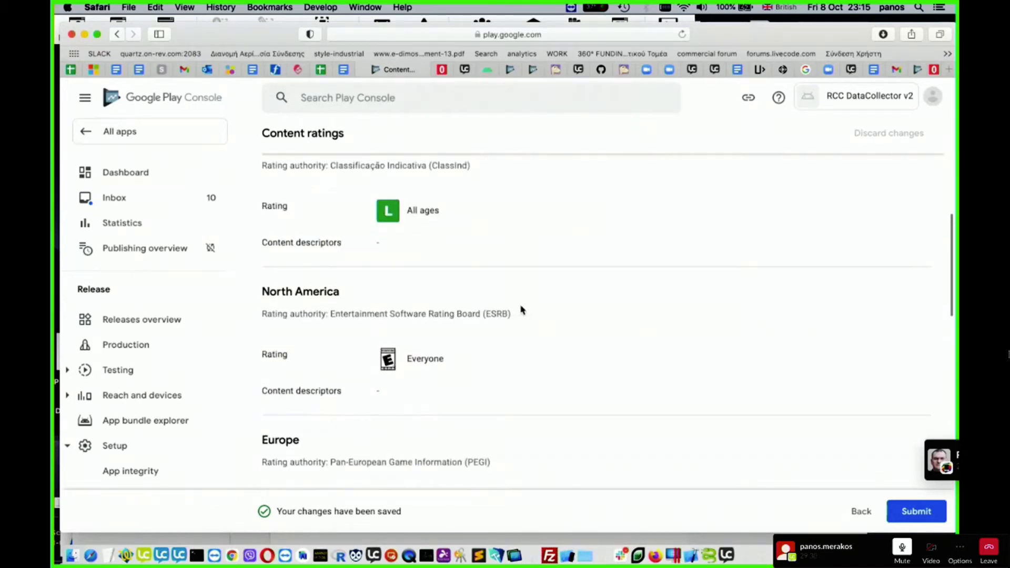
pyautogui.scroll(-10, 561, 276)
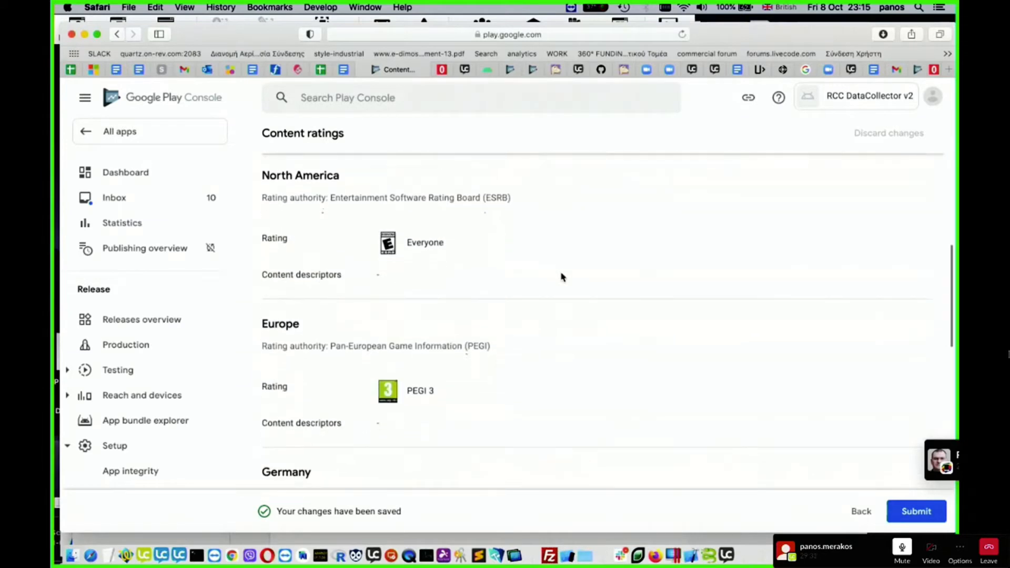
pyautogui.scroll(-6, 561, 276)
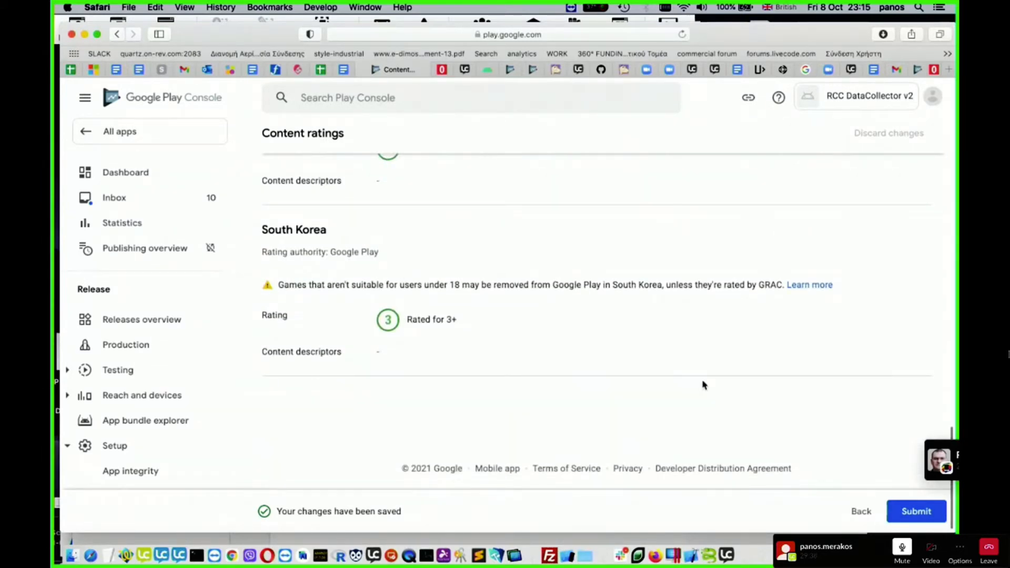
# - Submit the content rating questionnaire and return to the dashboard
pyautogui.click(921, 517)
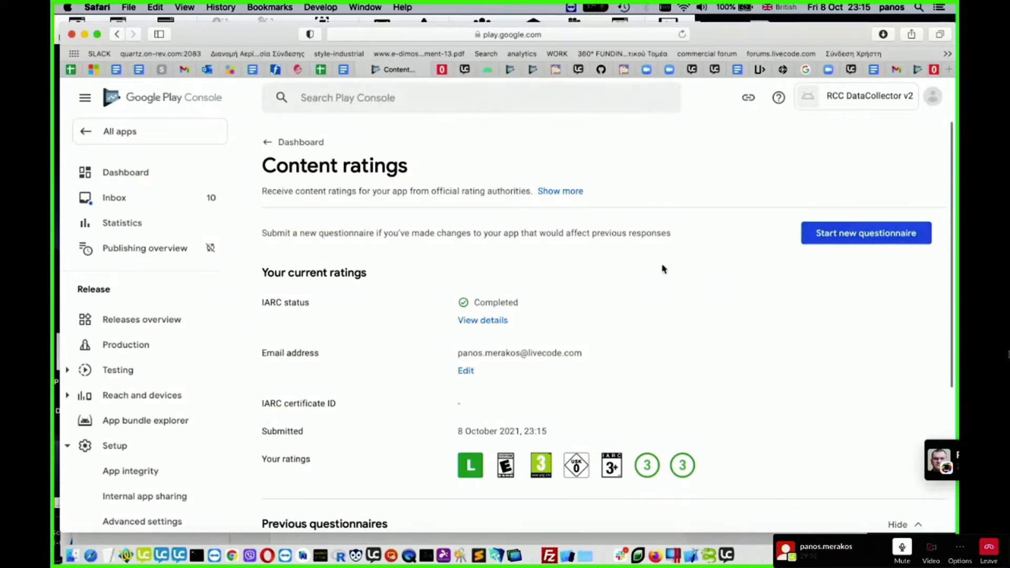
pyautogui.scroll(-2, 207, 325)
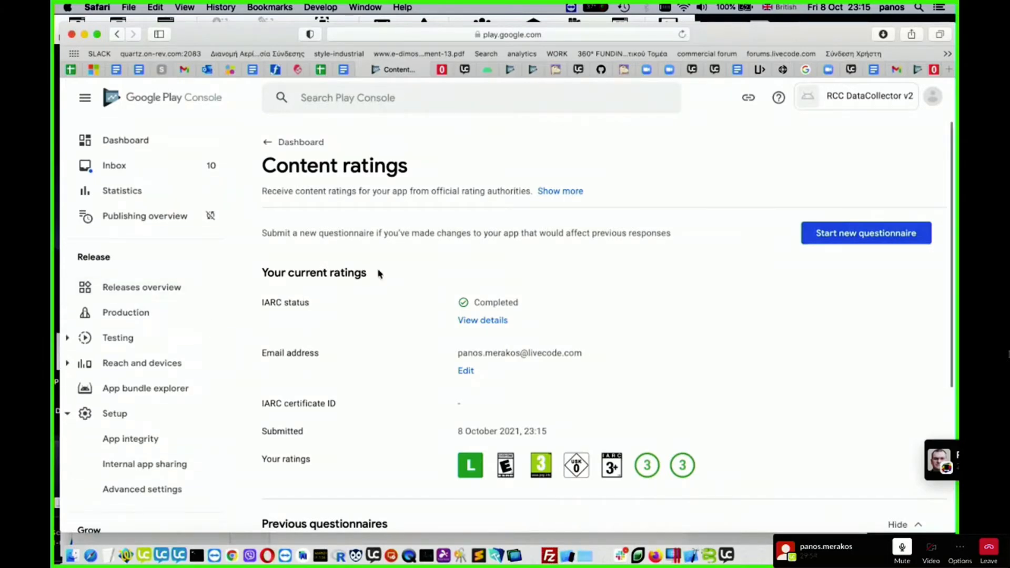
pyautogui.click(275, 143)
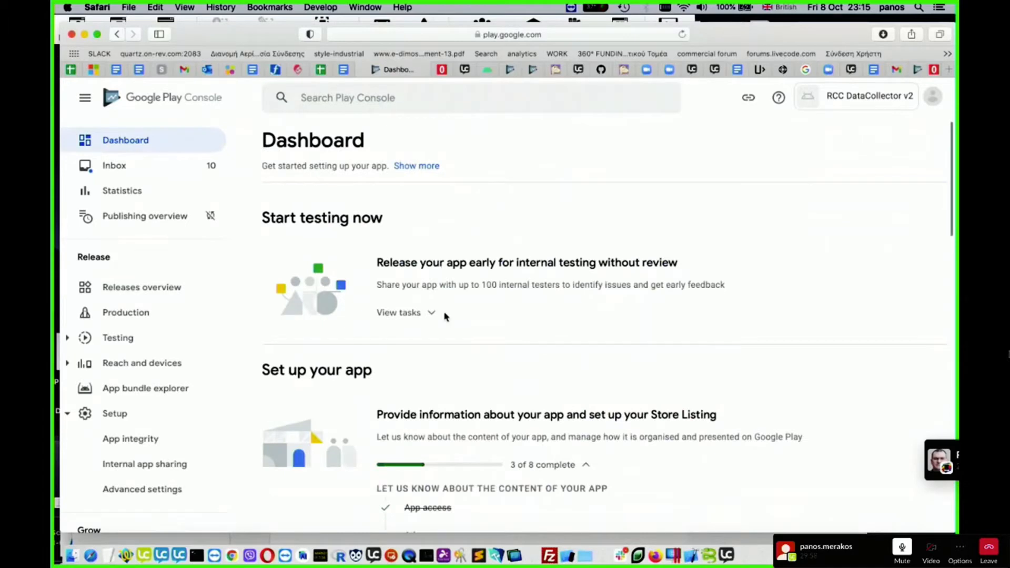
# - Open the Target audience task, select 18 and over as the only target age group and continue
pyautogui.scroll(-5, 446, 318)
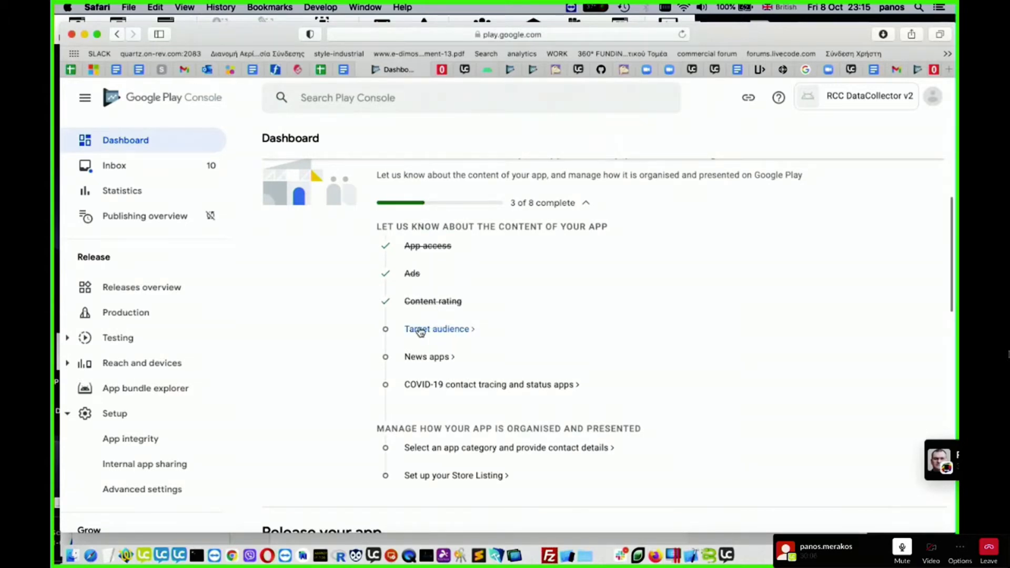
pyautogui.click(456, 330)
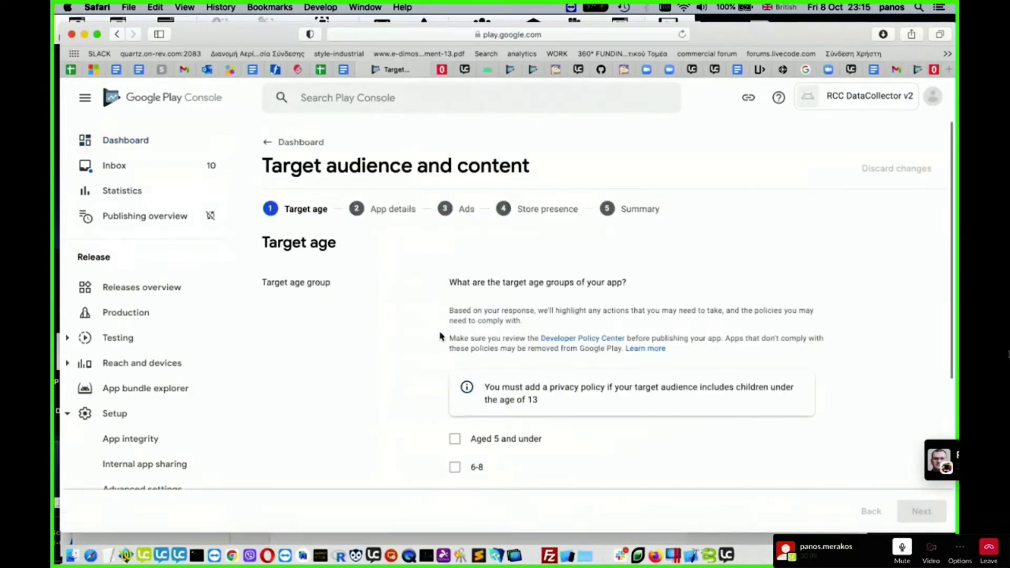
pyautogui.scroll(-3, 388, 343)
pyautogui.scroll(3, 388, 343)
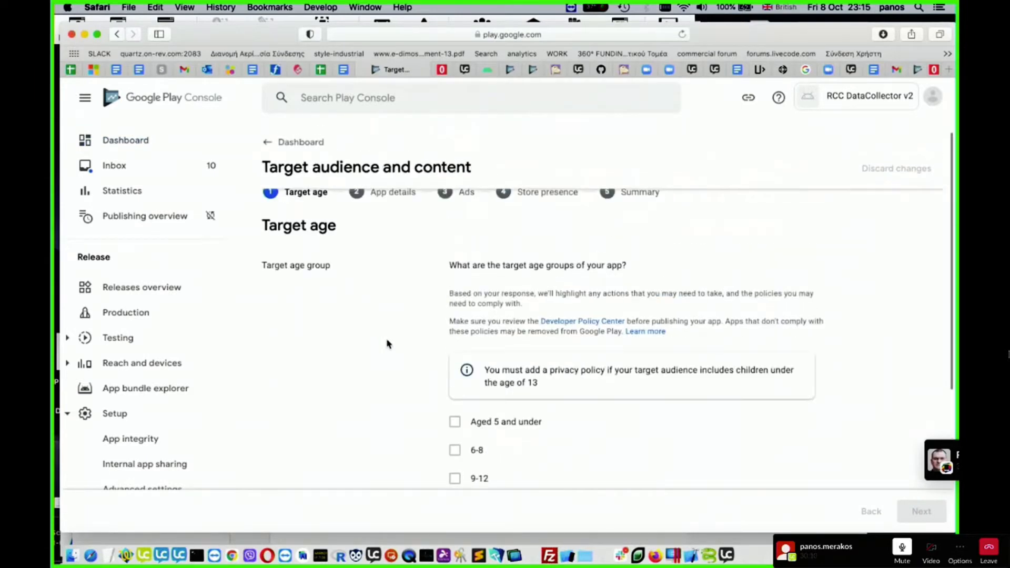
pyautogui.scroll(-2, 387, 344)
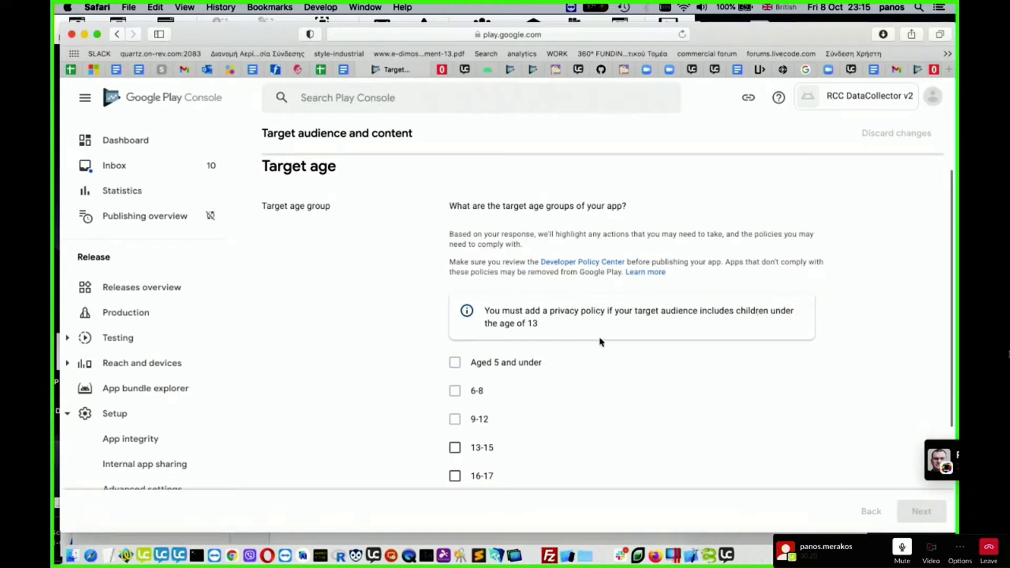
pyautogui.scroll(-5, 638, 377)
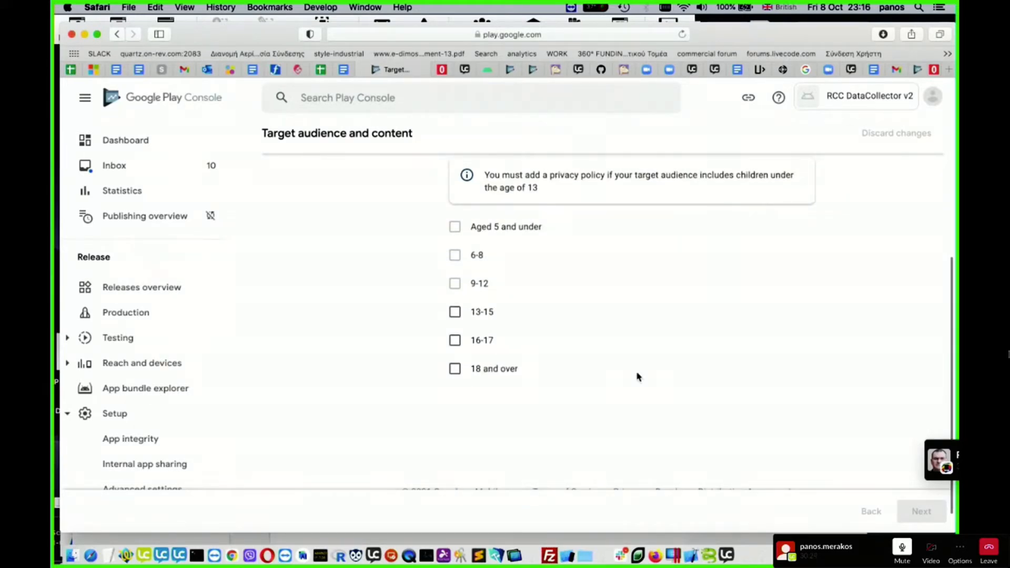
pyautogui.scroll(5, 638, 377)
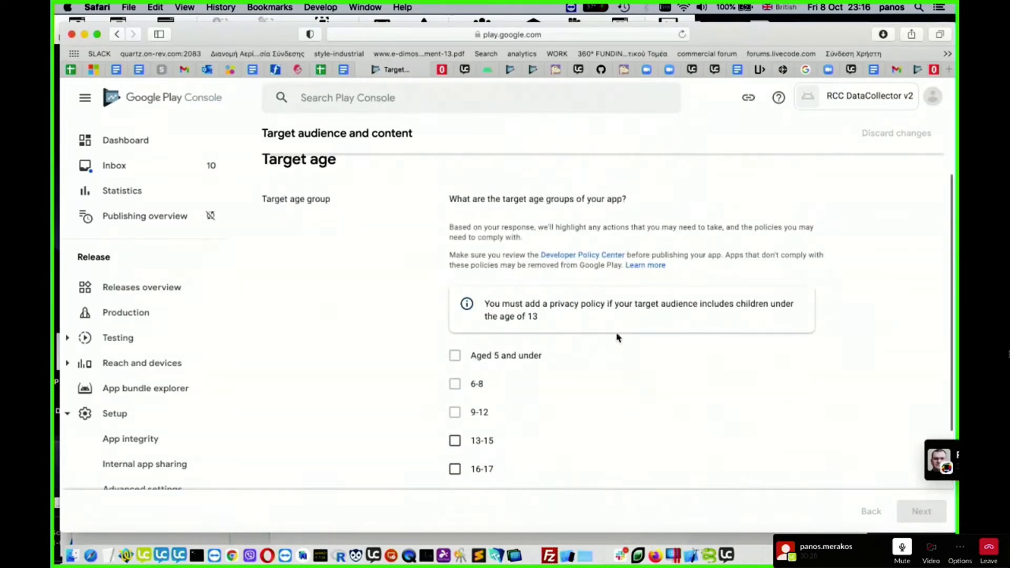
pyautogui.scroll(-4, 687, 251)
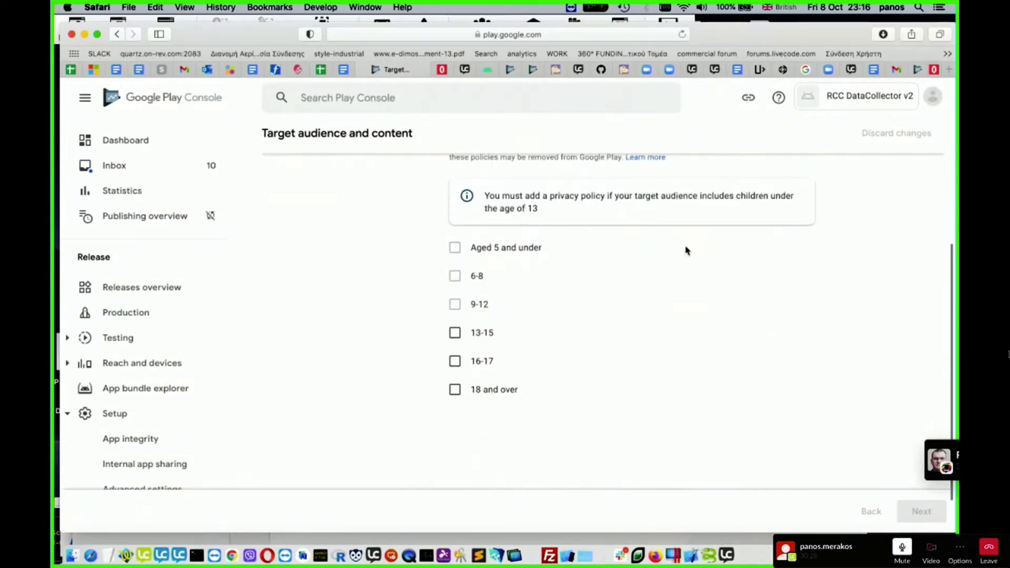
pyautogui.scroll(1, 646, 311)
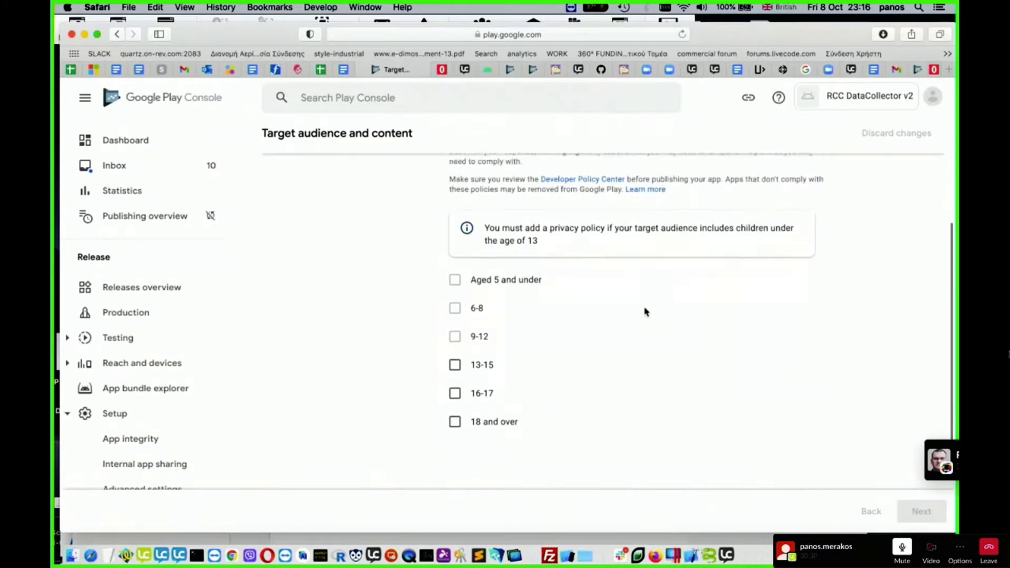
pyautogui.scroll(-2, 645, 311)
pyautogui.click(454, 346)
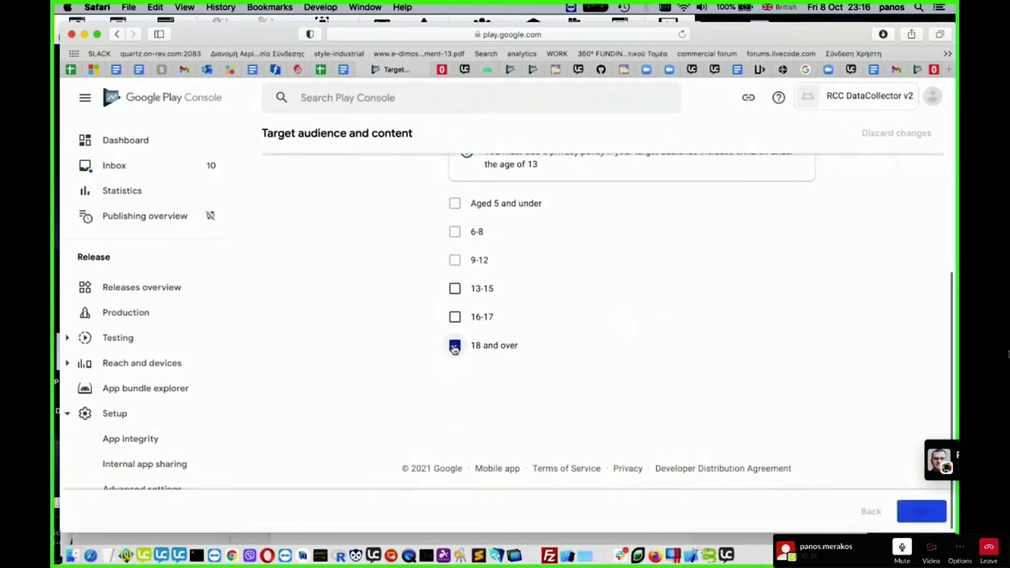
pyautogui.scroll(5, 844, 342)
pyautogui.scroll(1, 844, 343)
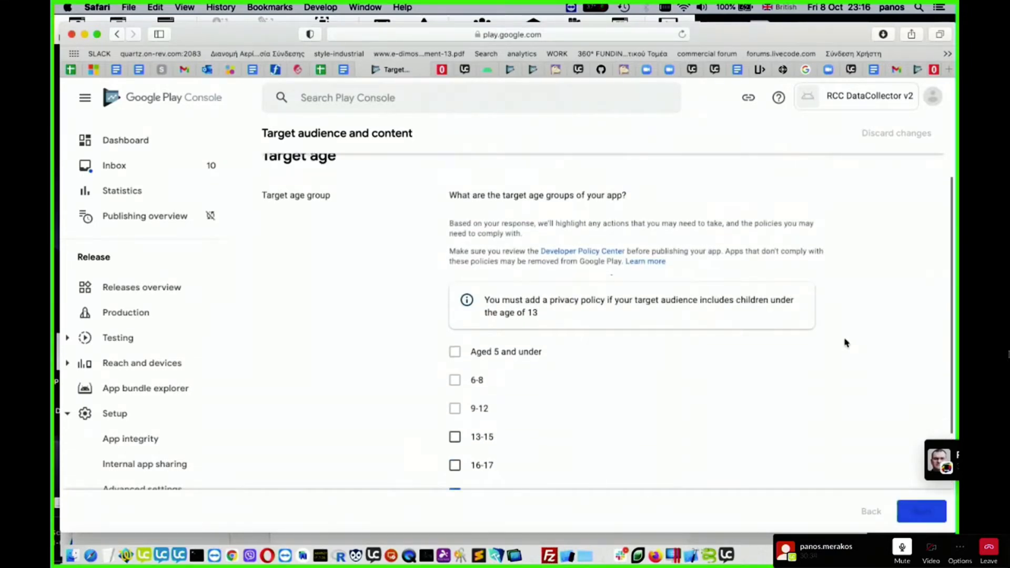
pyautogui.scroll(-5, 844, 343)
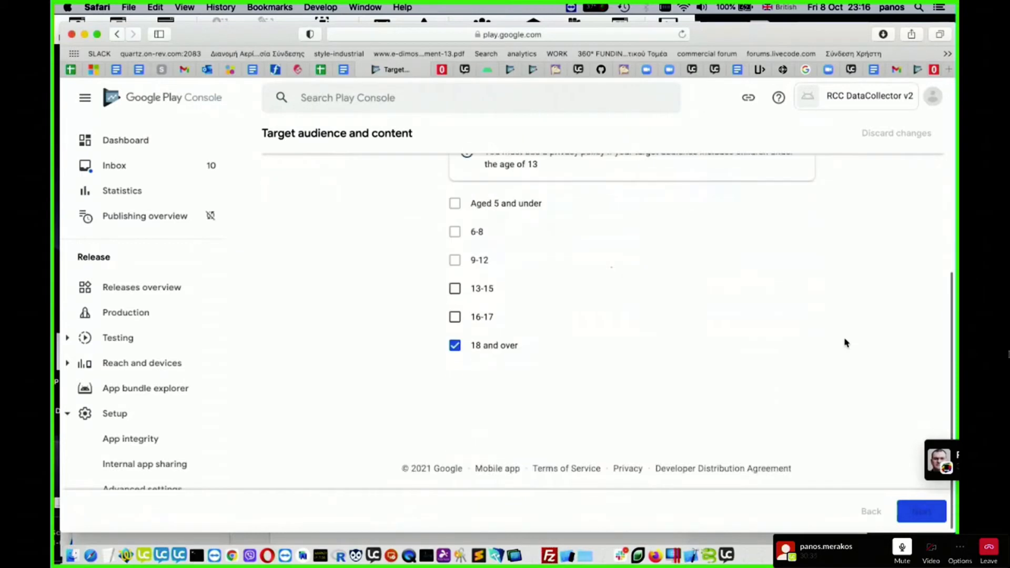
pyautogui.click(922, 511)
# - Answer No to the store listing unintentionally appealing to children, then save the target audience declaration and return to the dashboard
pyautogui.scroll(-5, 686, 355)
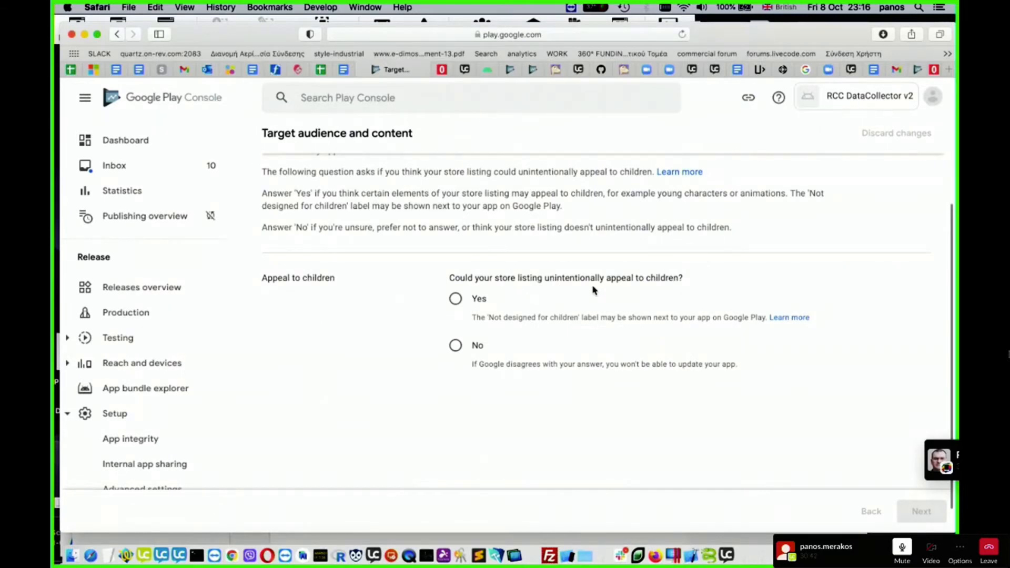
pyautogui.click(455, 346)
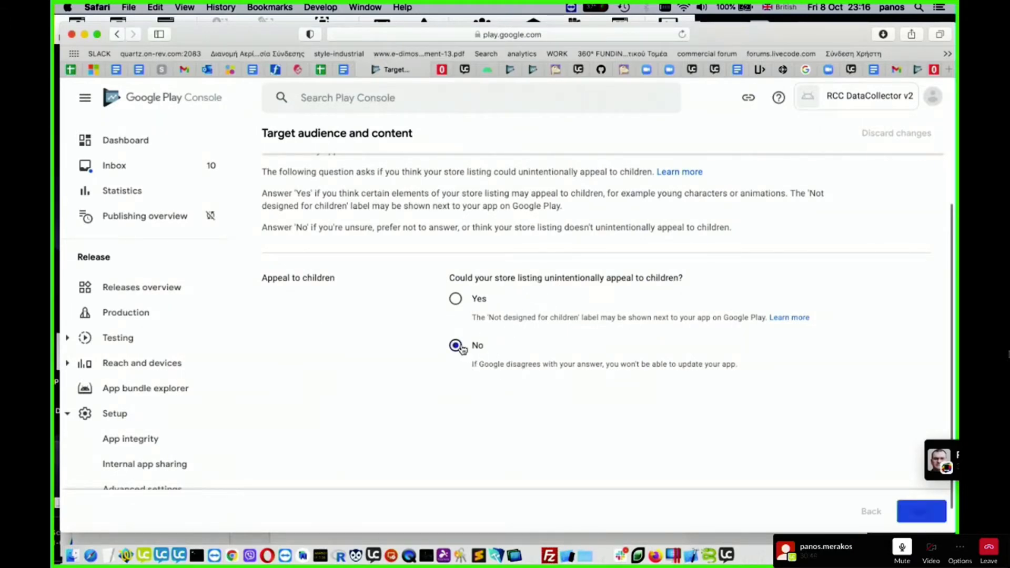
pyautogui.scroll(-1, 683, 389)
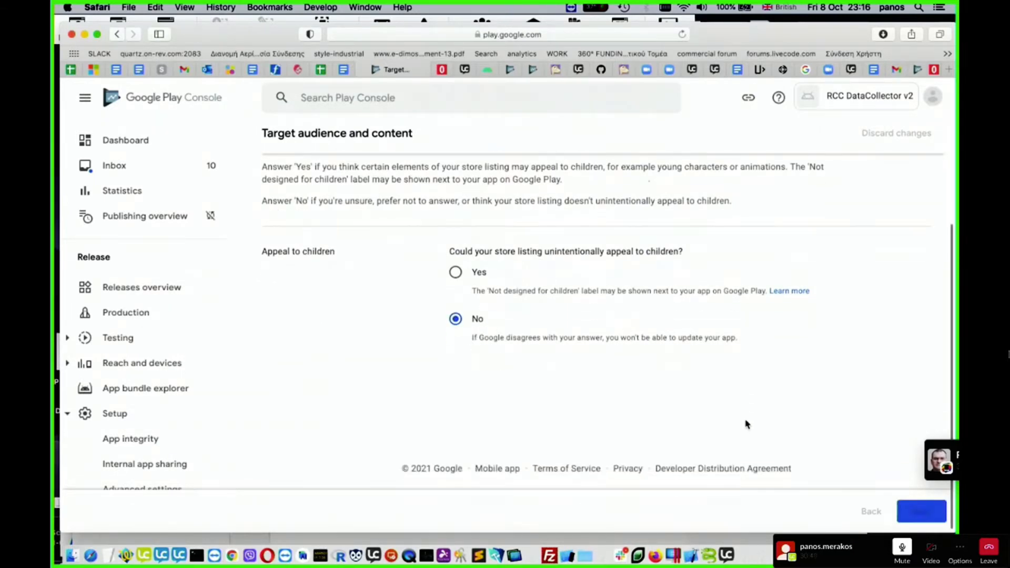
pyautogui.click(929, 512)
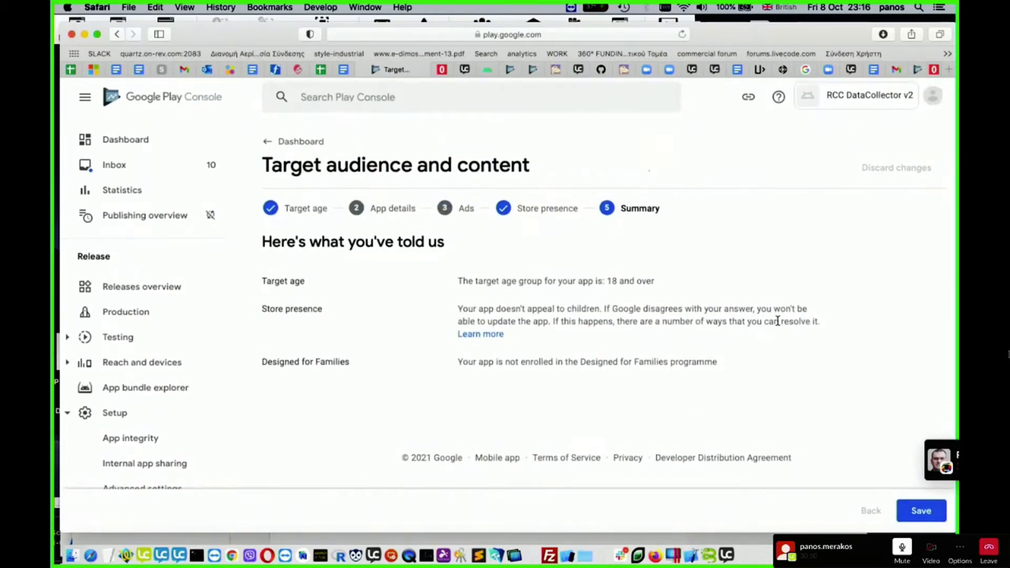
pyautogui.click(931, 515)
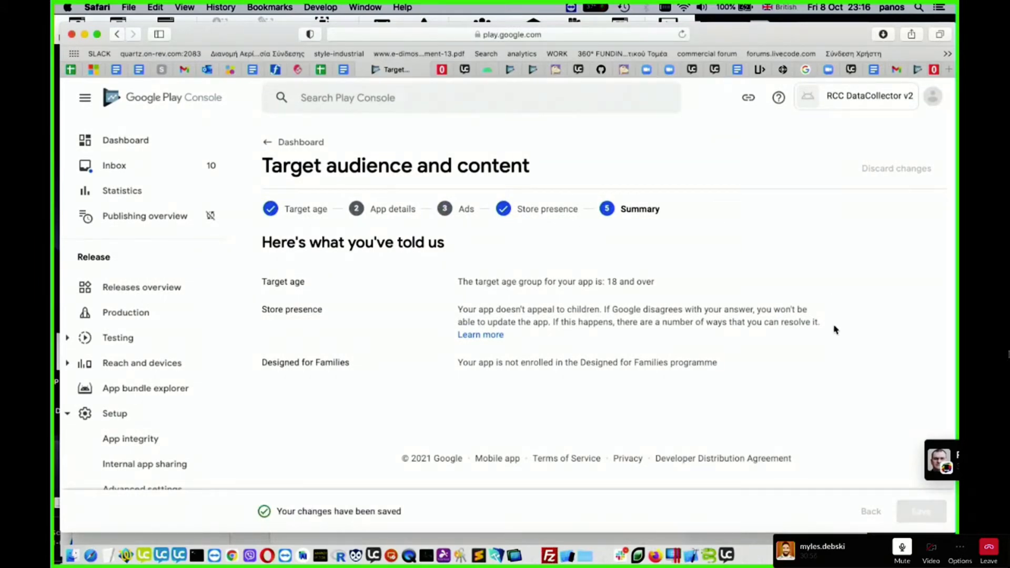
pyautogui.click(294, 142)
# - Complete the News apps task by declaring that the app is not a news app, save and return to the dashboard
pyautogui.scroll(-3, 498, 304)
pyautogui.scroll(-5, 498, 304)
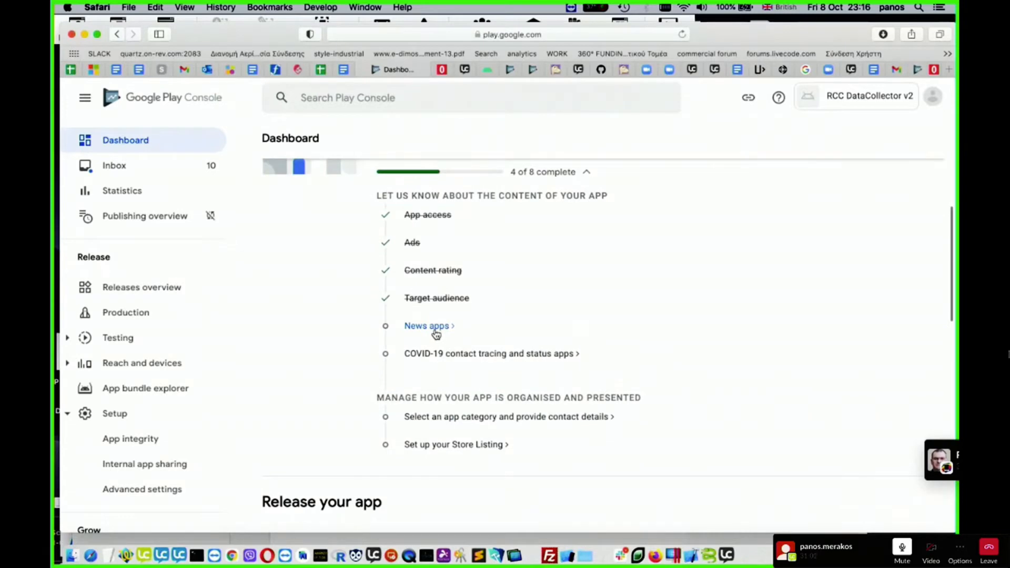
pyautogui.click(429, 326)
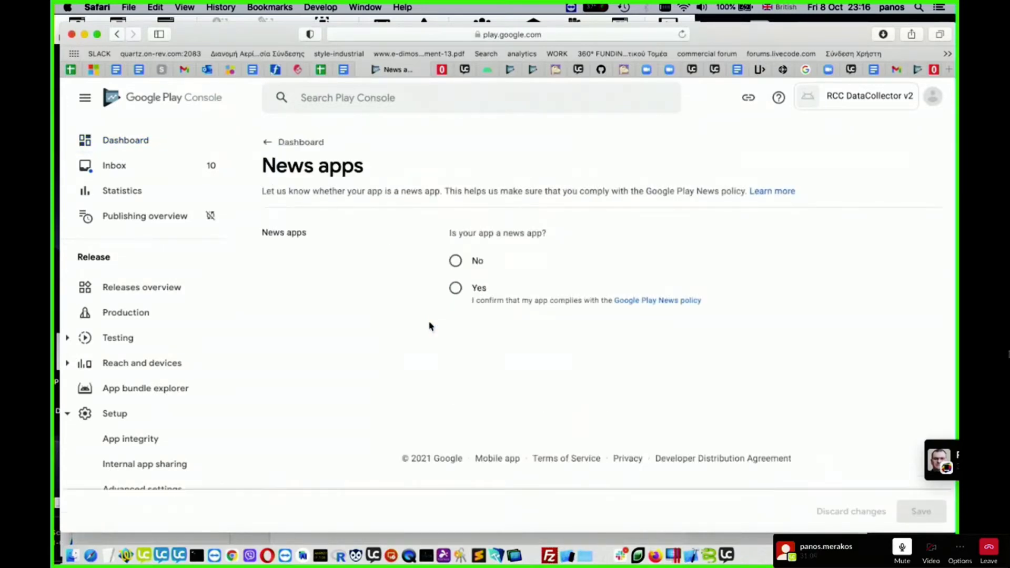
pyautogui.click(456, 262)
pyautogui.click(916, 511)
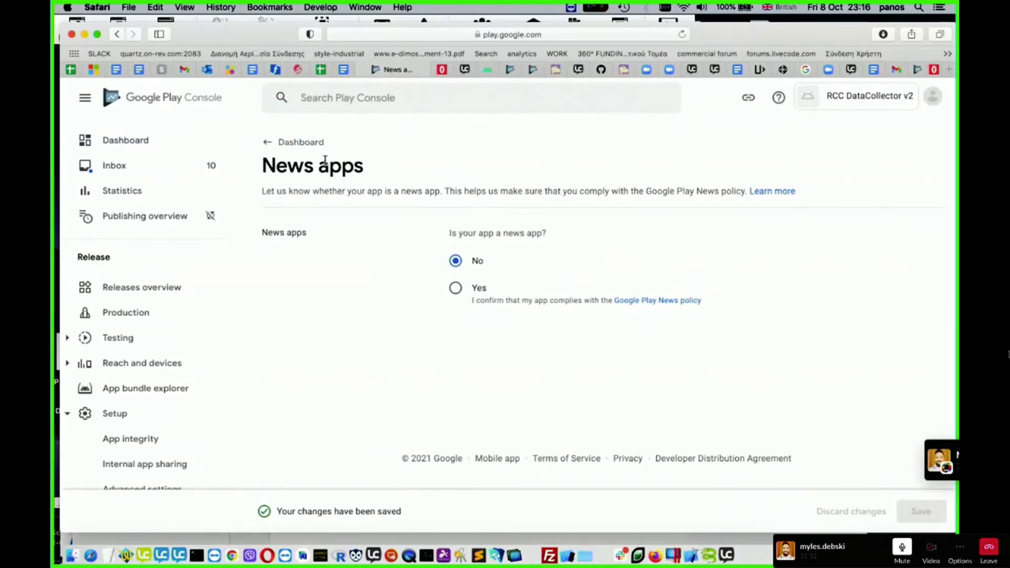
pyautogui.click(298, 142)
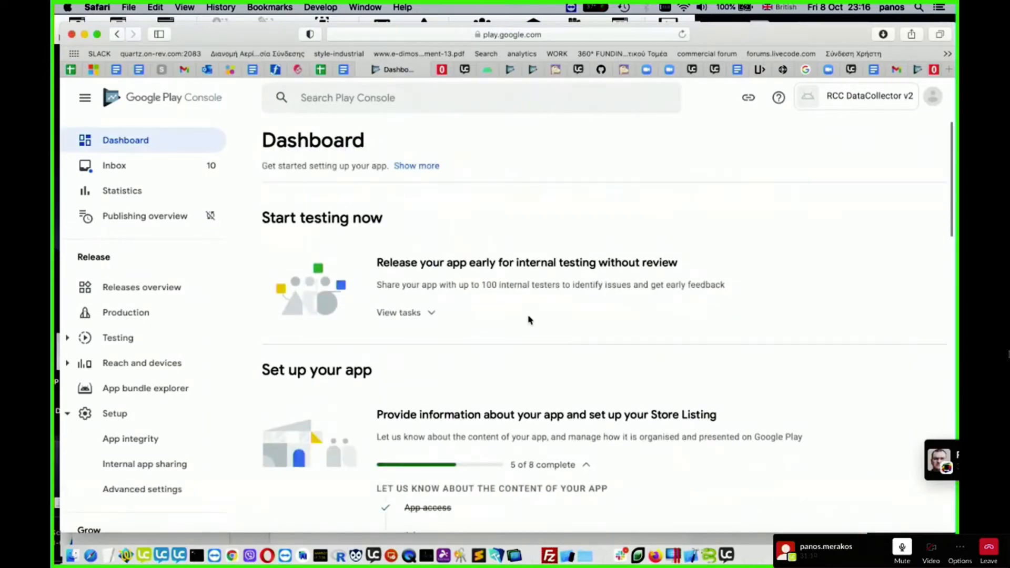
# - Declare that the app is not a publicly available COVID-19 contact tracing or status app, save and return to the dashboard
pyautogui.scroll(-6, 528, 320)
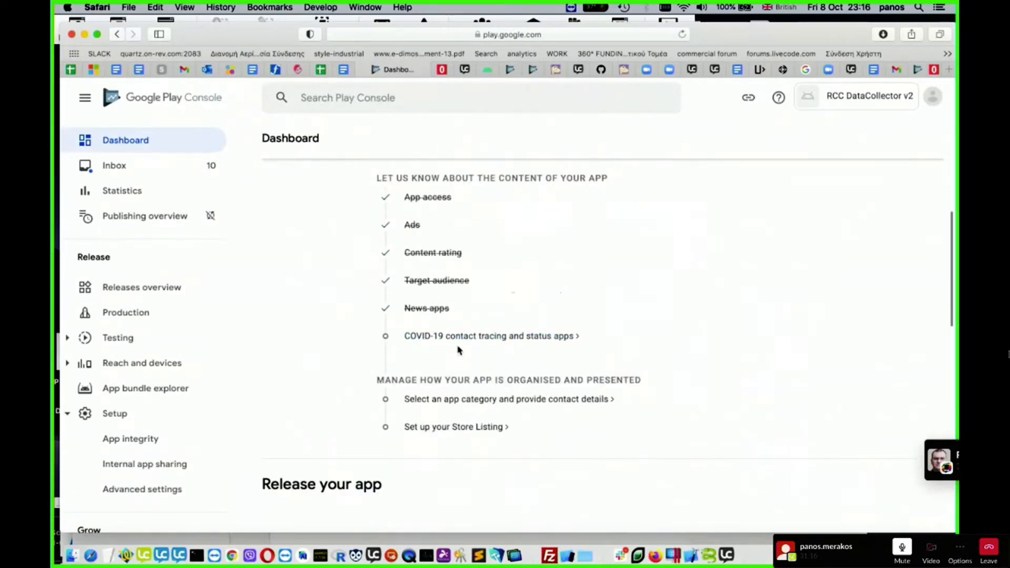
pyautogui.click(458, 340)
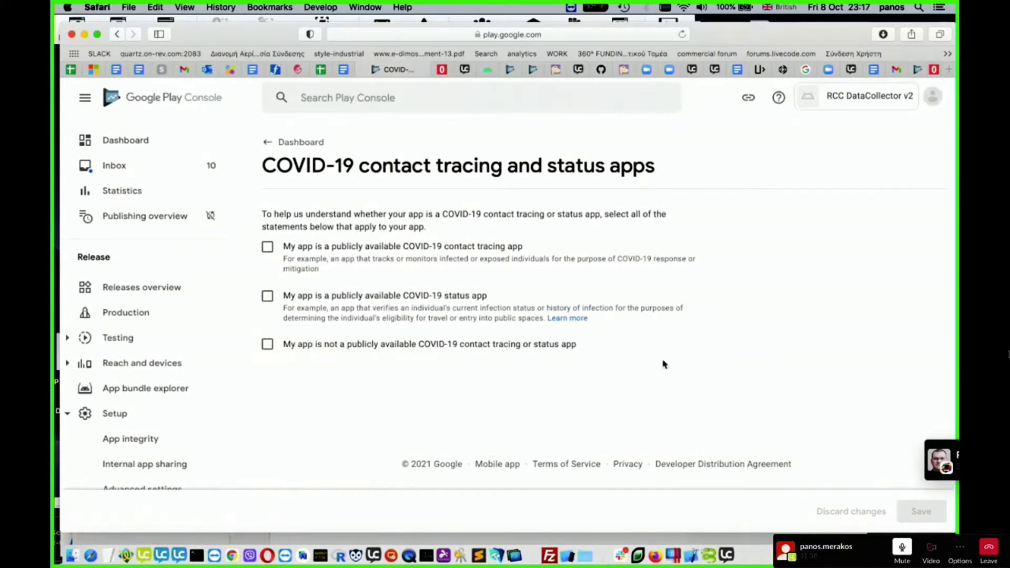
pyautogui.click(266, 344)
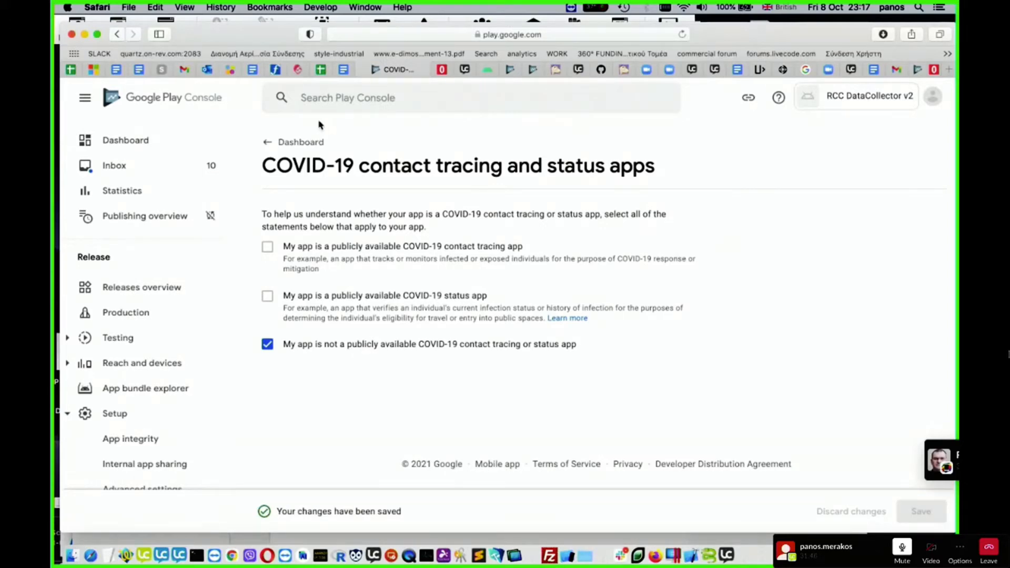
pyautogui.click(293, 143)
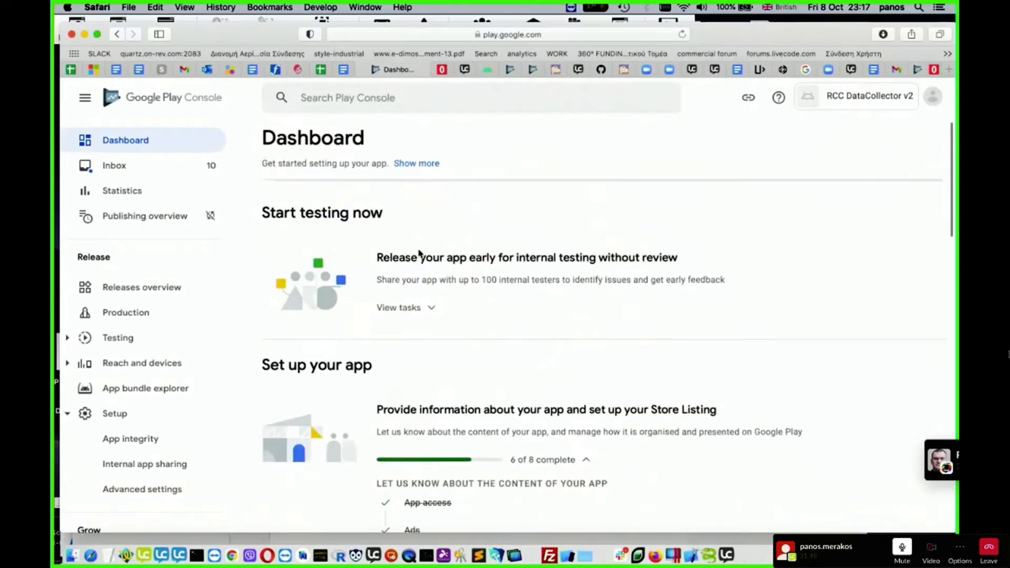
# - Open the app category and contact details task and set the app's category to Productivity
pyautogui.scroll(-5, 419, 263)
pyautogui.scroll(-3, 421, 284)
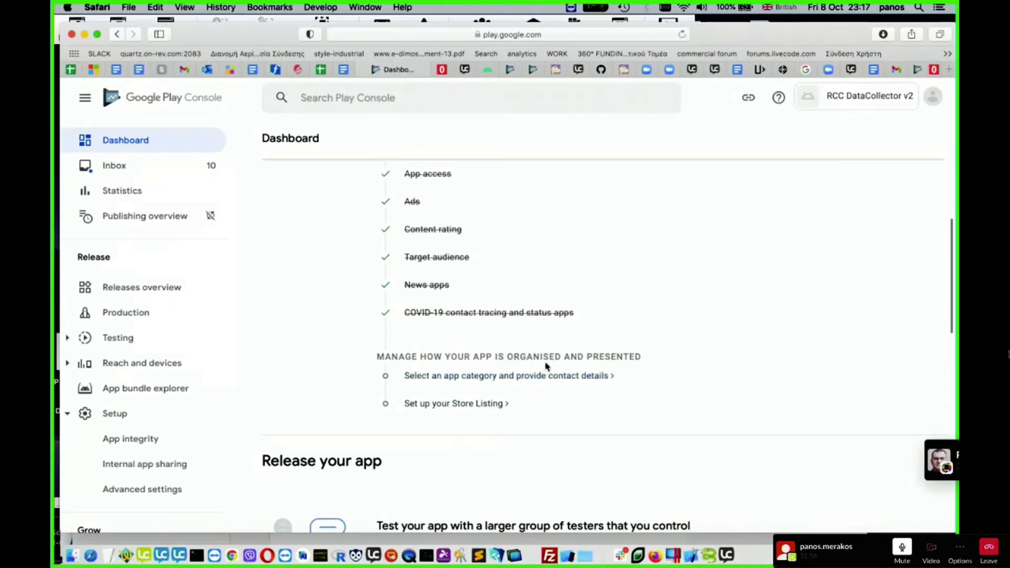
pyautogui.click(466, 376)
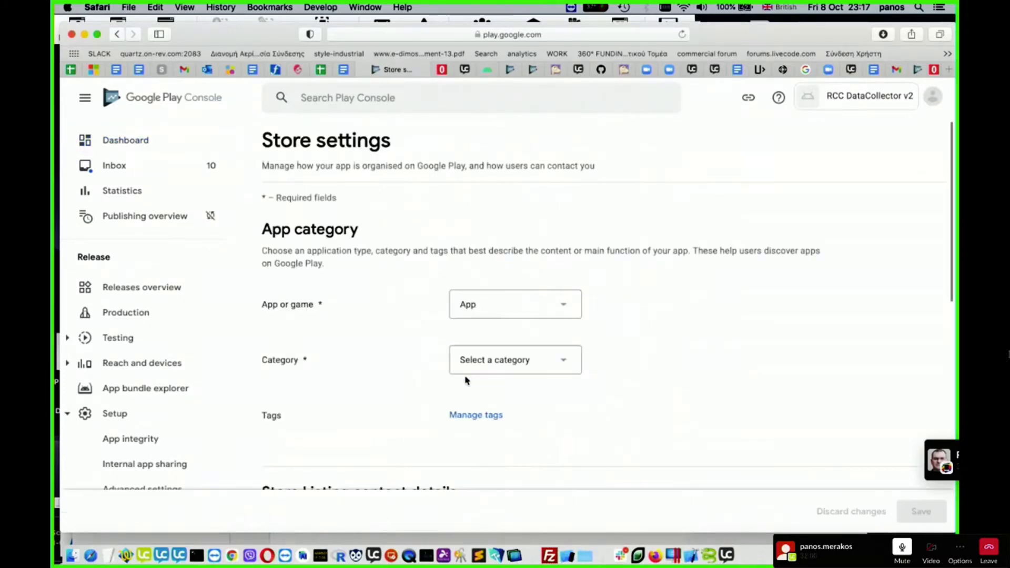
pyautogui.scroll(-2, 658, 334)
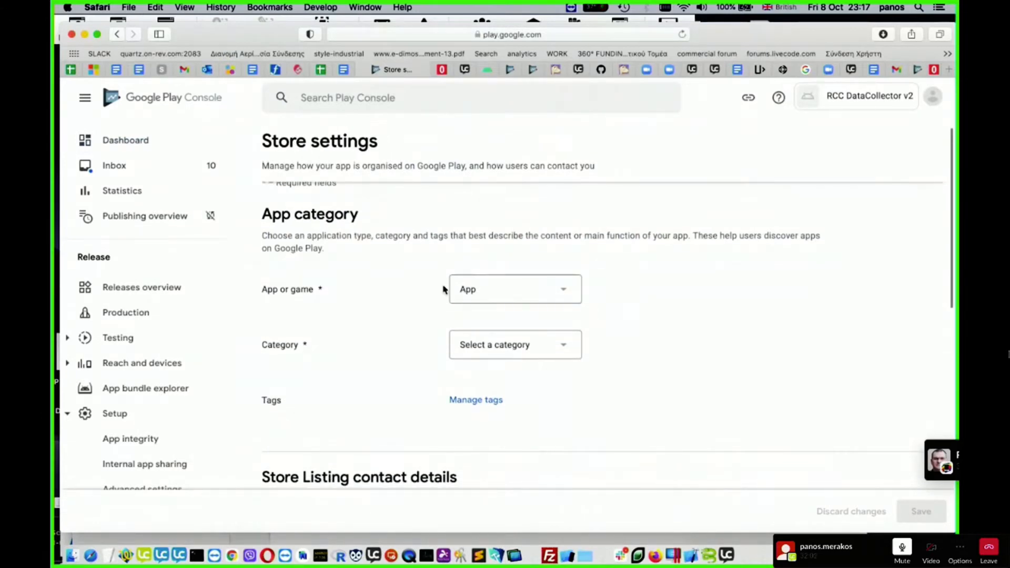
pyautogui.scroll(-3, 654, 328)
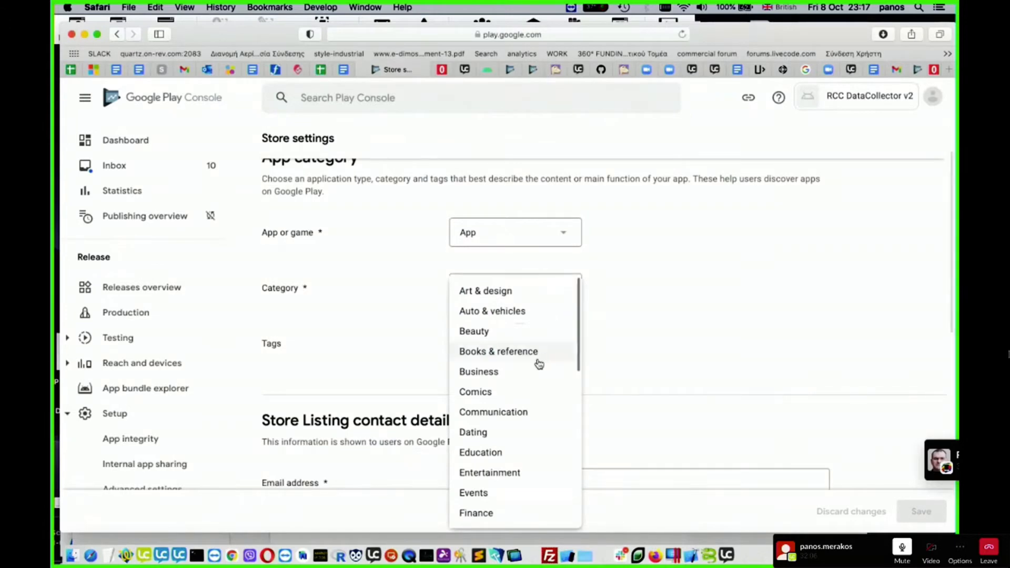
pyautogui.scroll(-5, 537, 362)
pyautogui.scroll(-10, 536, 360)
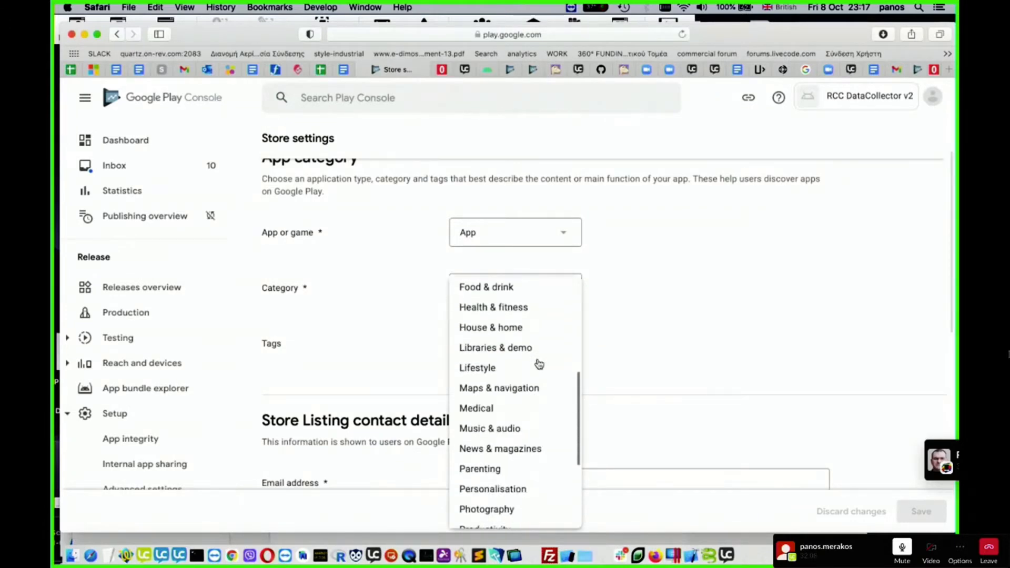
pyautogui.click(503, 399)
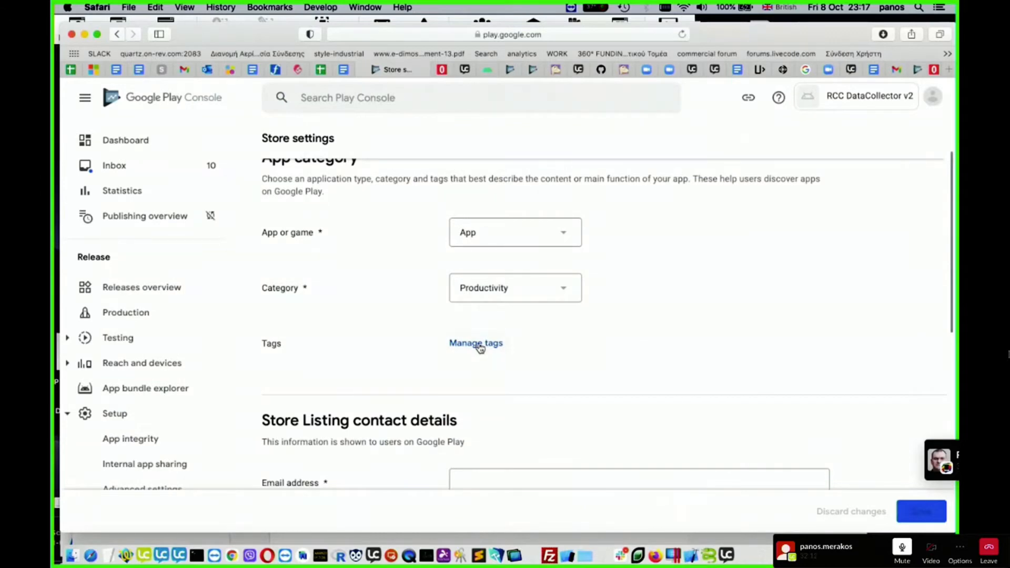
# - Enter the developer's contact e-mail address in the Store Listing contact details
pyautogui.scroll(-3, 692, 345)
pyautogui.scroll(-8, 642, 304)
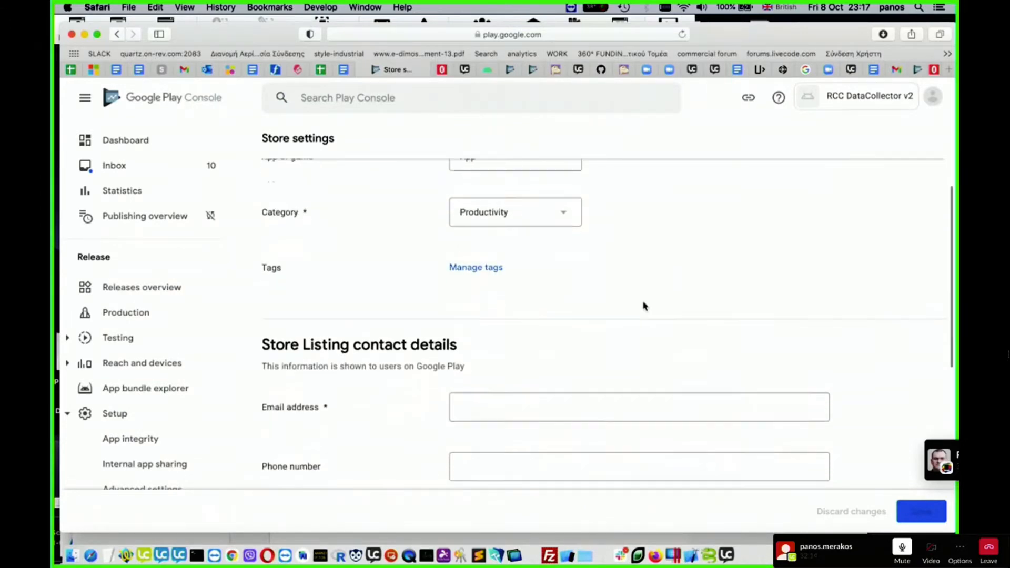
pyautogui.click(525, 259)
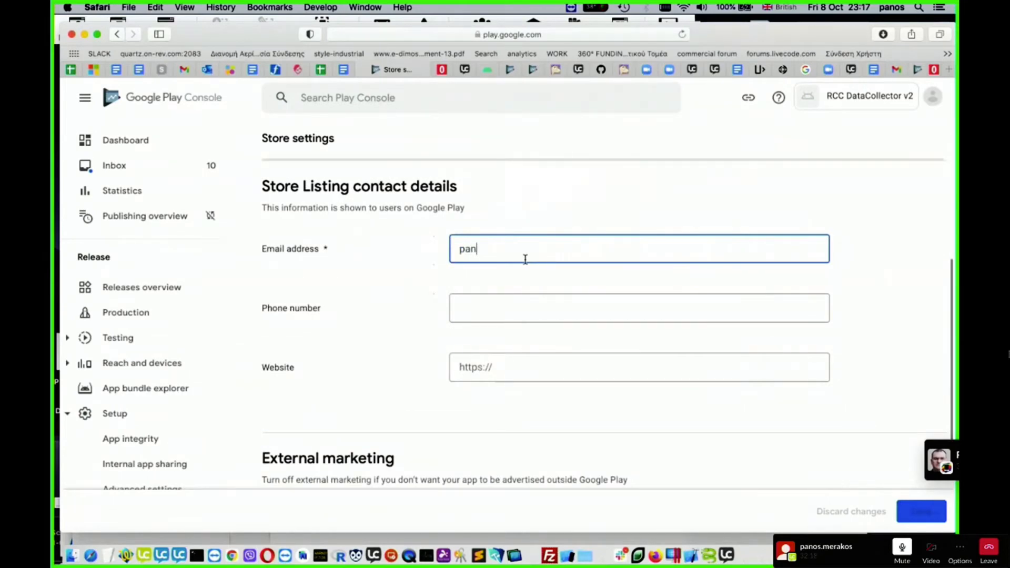
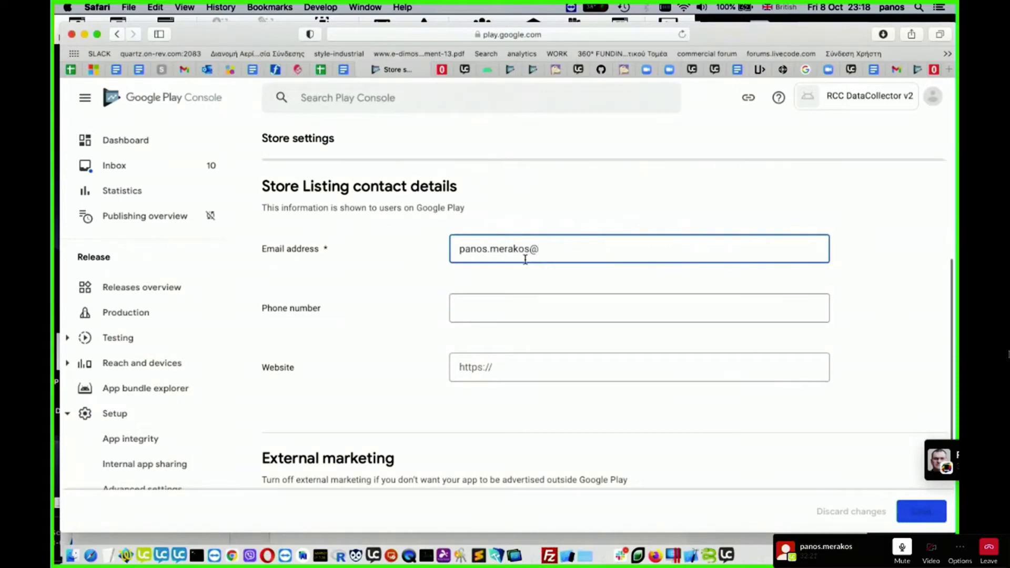
# - Enter the developer's phone number in the Store Listing contact details
pyautogui.click(488, 314)
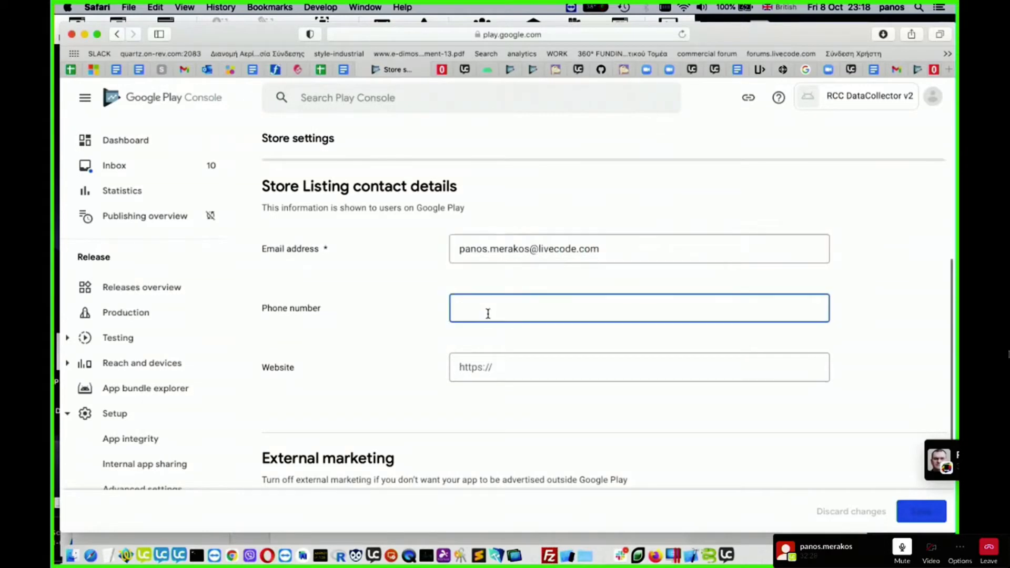
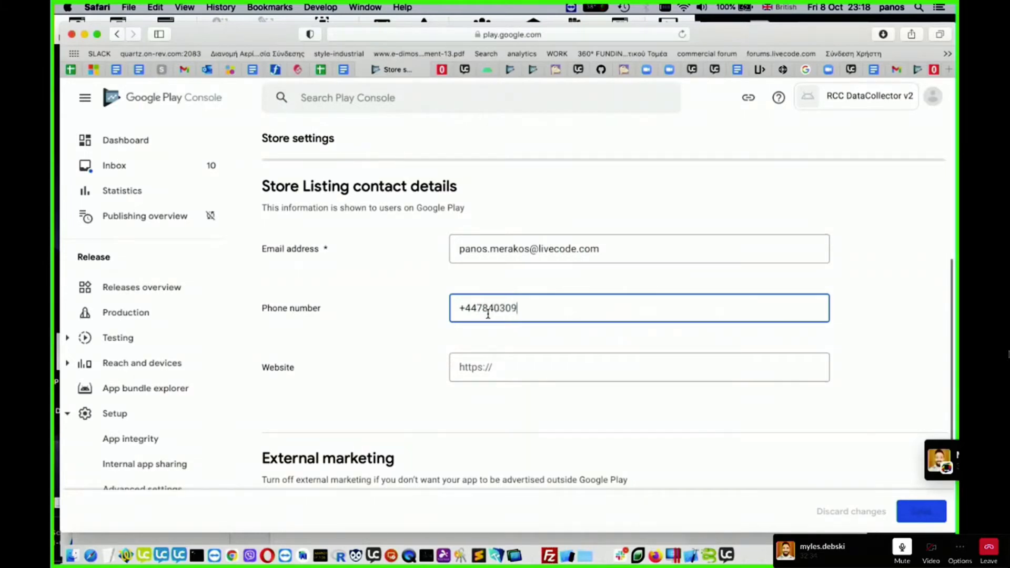
pyautogui.click(546, 365)
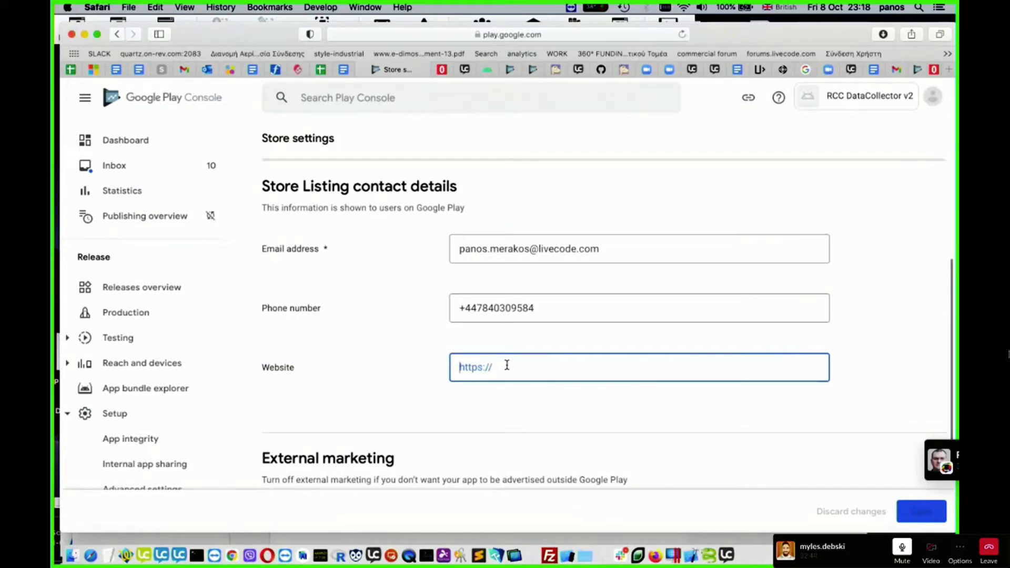
pyautogui.write('https')
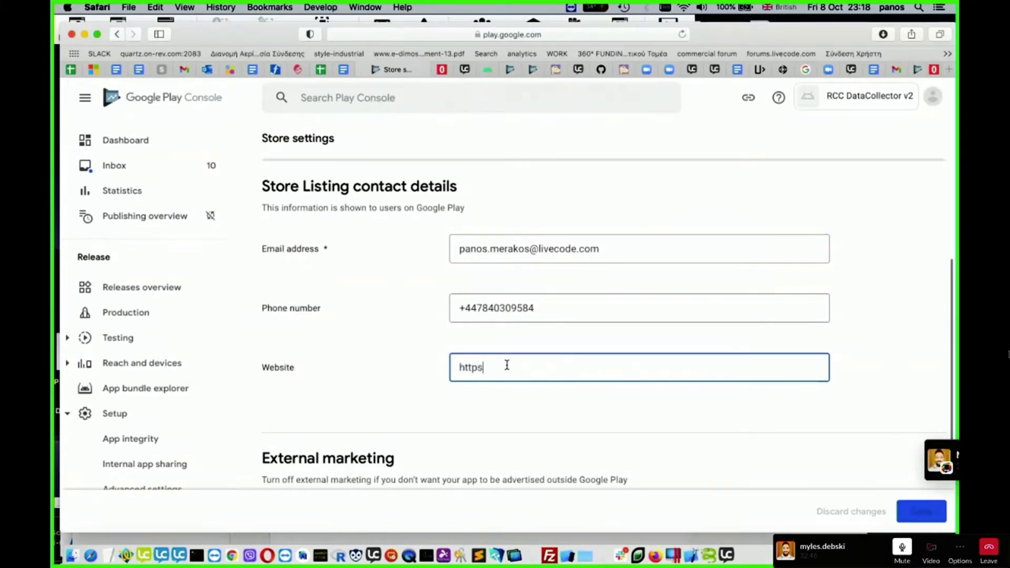
pyautogui.write('://livecode.com')
# - Turn off advertising the app outside Google Play and save the store settings
pyautogui.scroll(-2, 699, 404)
pyautogui.scroll(-2, 698, 405)
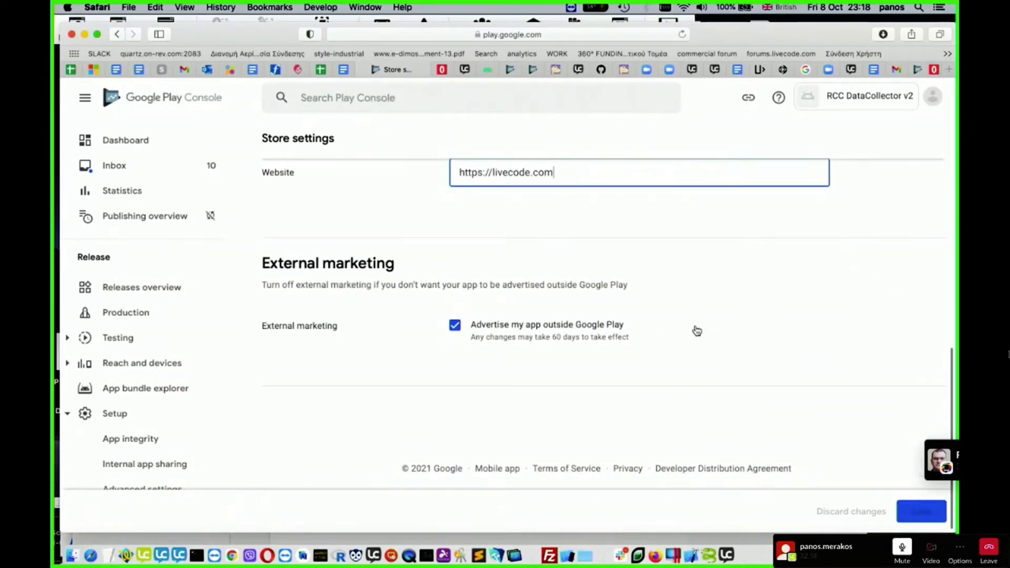
pyautogui.click(456, 327)
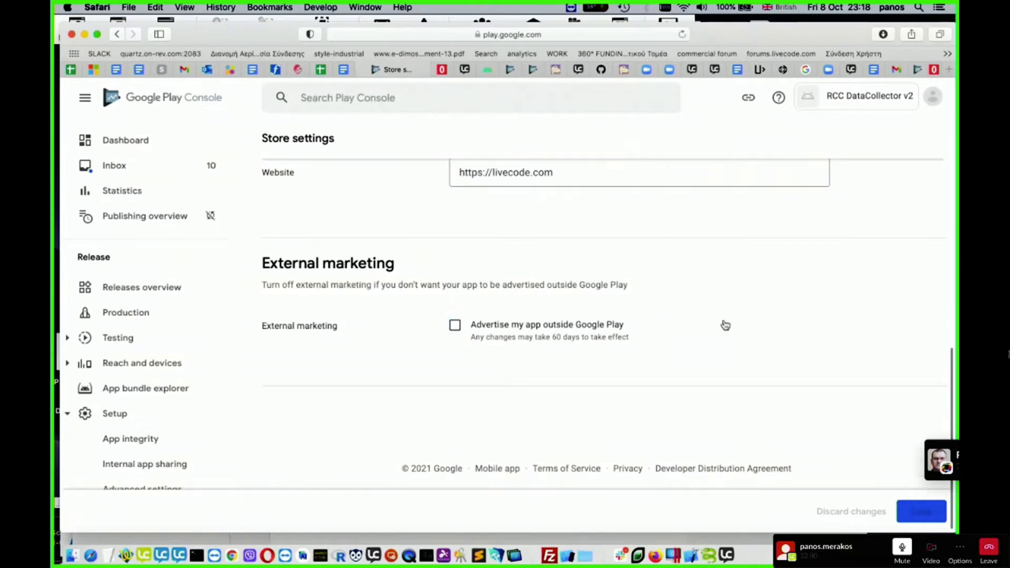
pyautogui.click(907, 519)
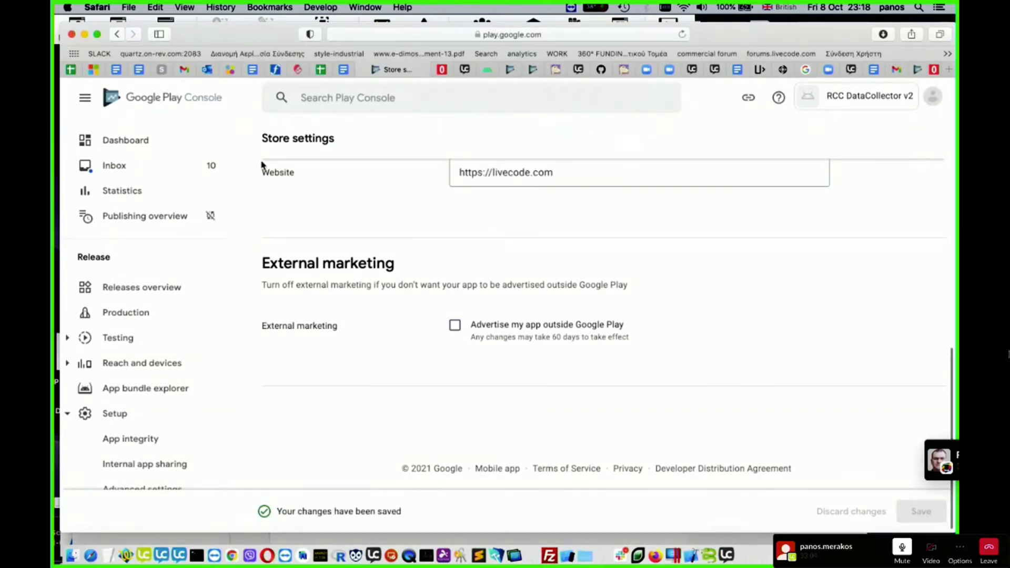
# - Return to the dashboard and open the task for setting up the Store Listing
pyautogui.scroll(10, 345, 205)
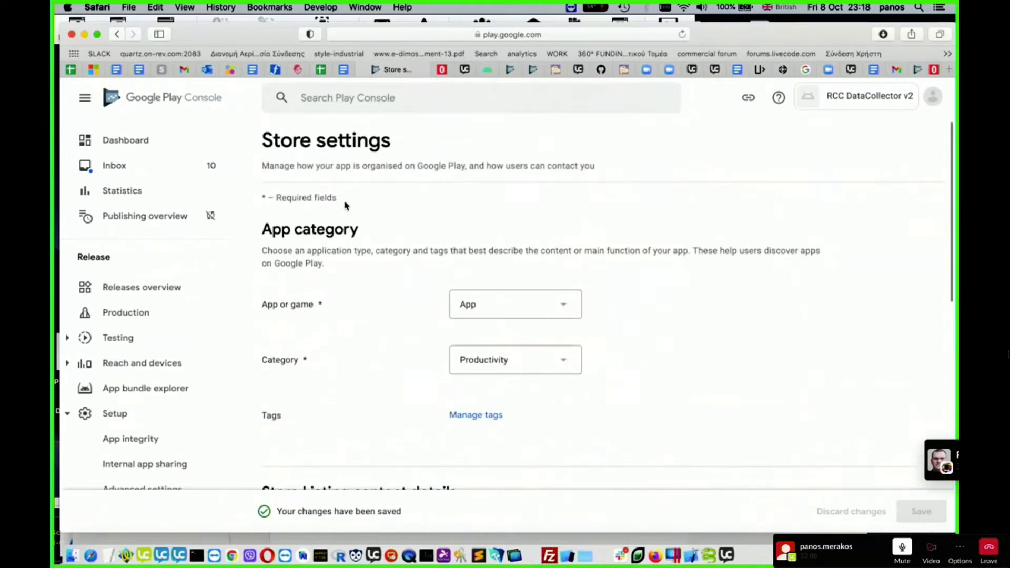
pyautogui.scroll(-10, 345, 205)
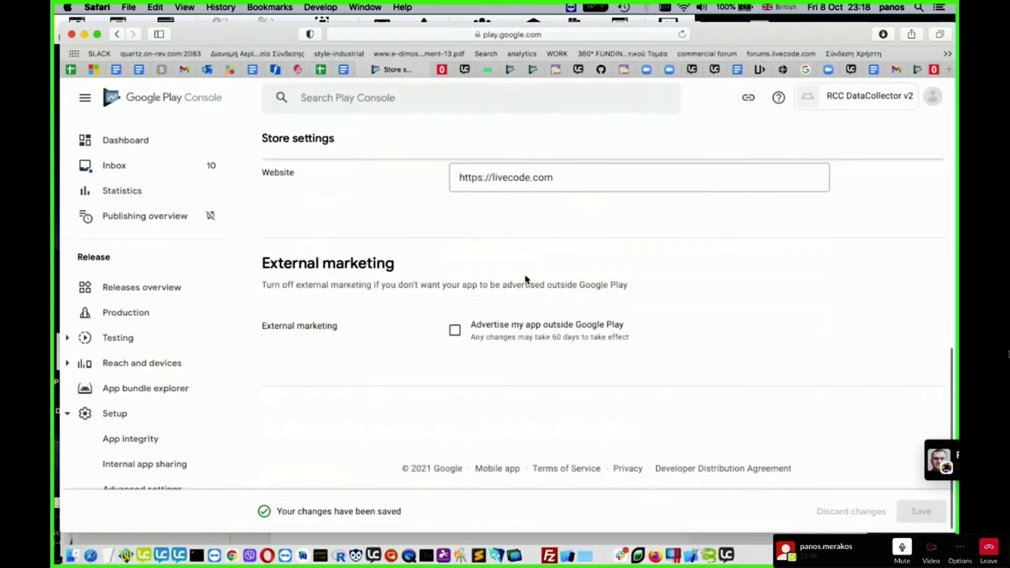
pyautogui.scroll(10, 398, 239)
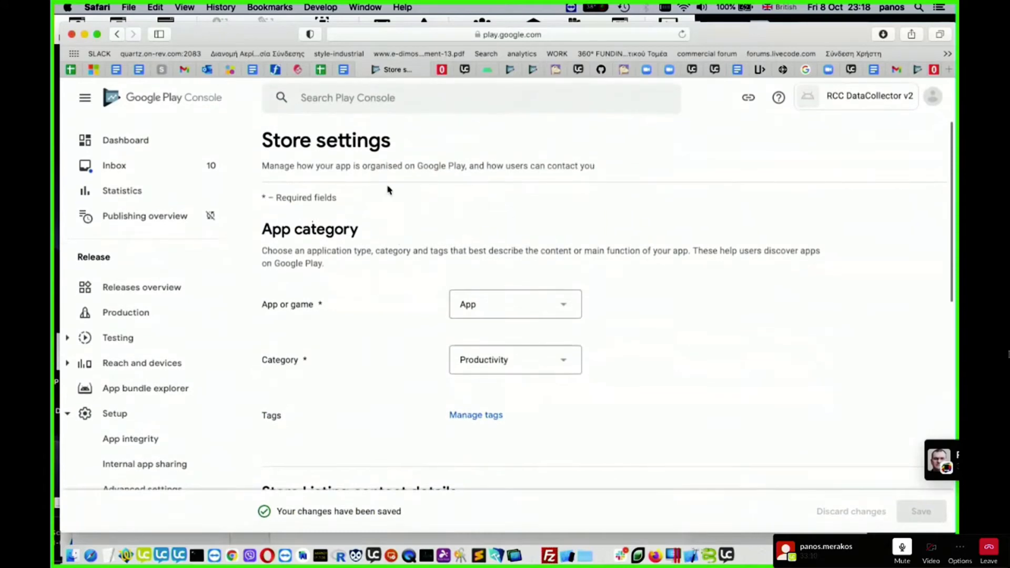
pyautogui.click(125, 140)
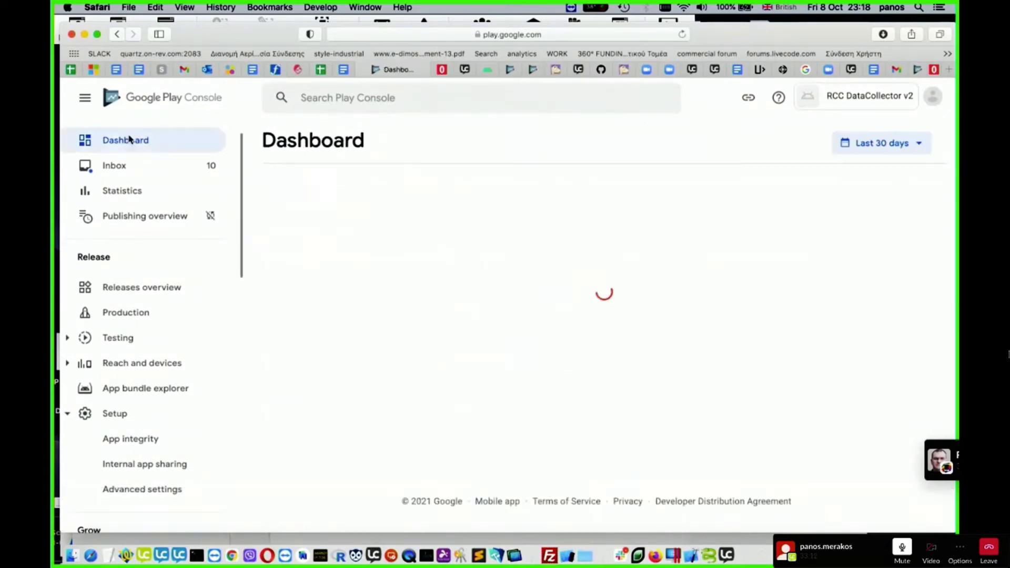
pyautogui.scroll(-10, 550, 295)
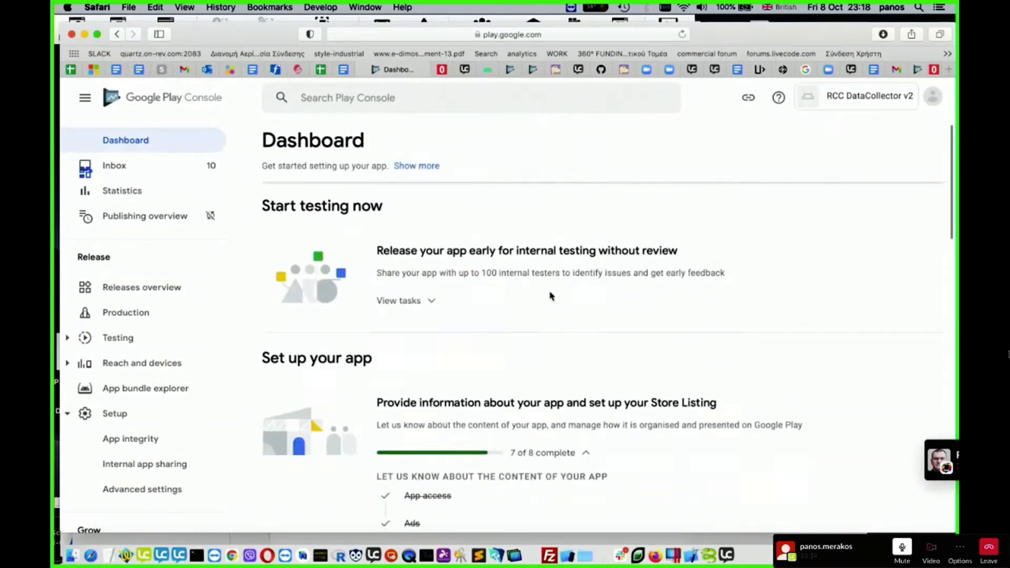
pyautogui.scroll(-2, 550, 295)
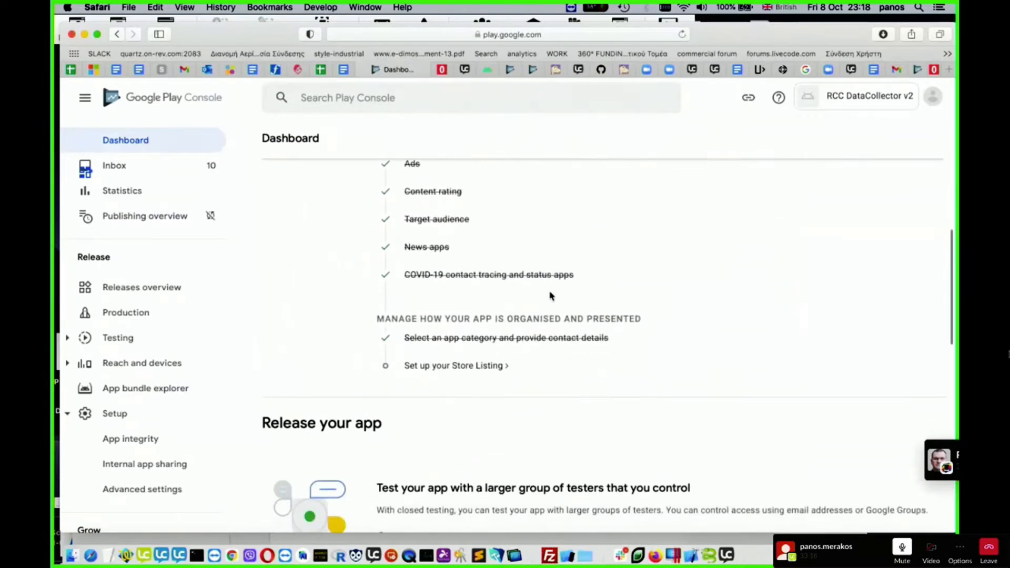
pyautogui.click(501, 366)
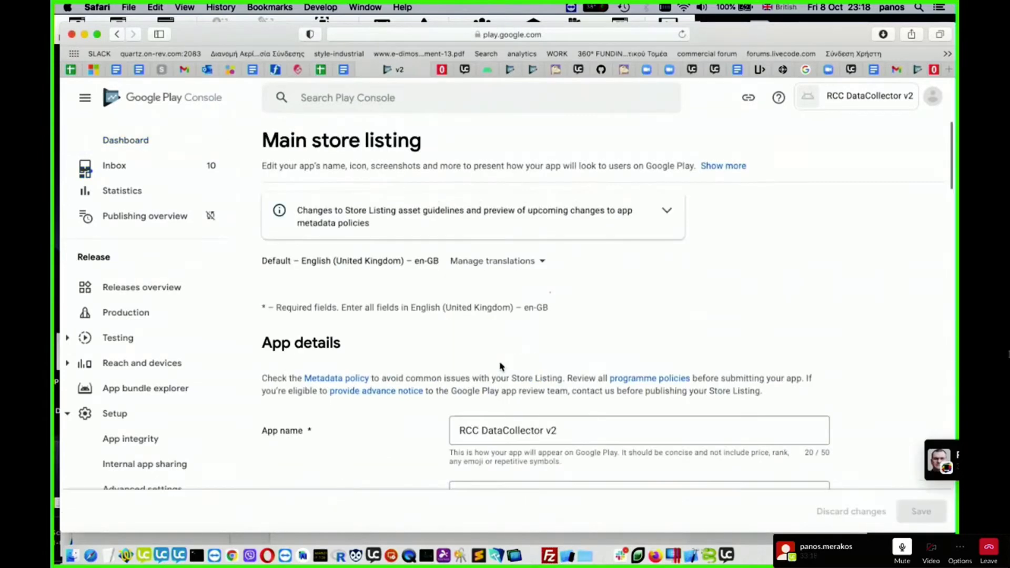
# - Enter "A test app built with LiveCode for FM Tool" as the app's short description
pyautogui.scroll(-5, 528, 350)
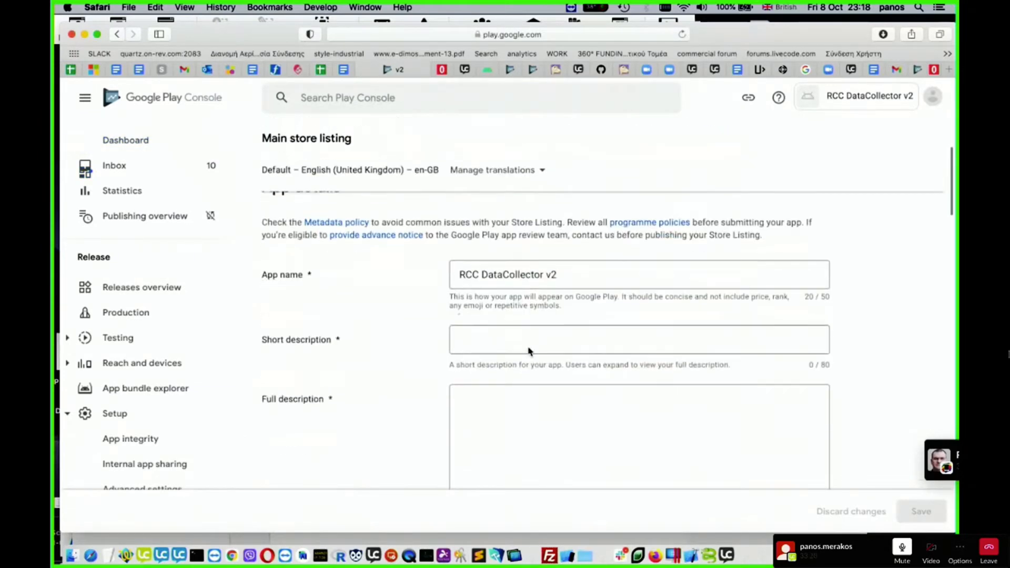
pyautogui.click(494, 338)
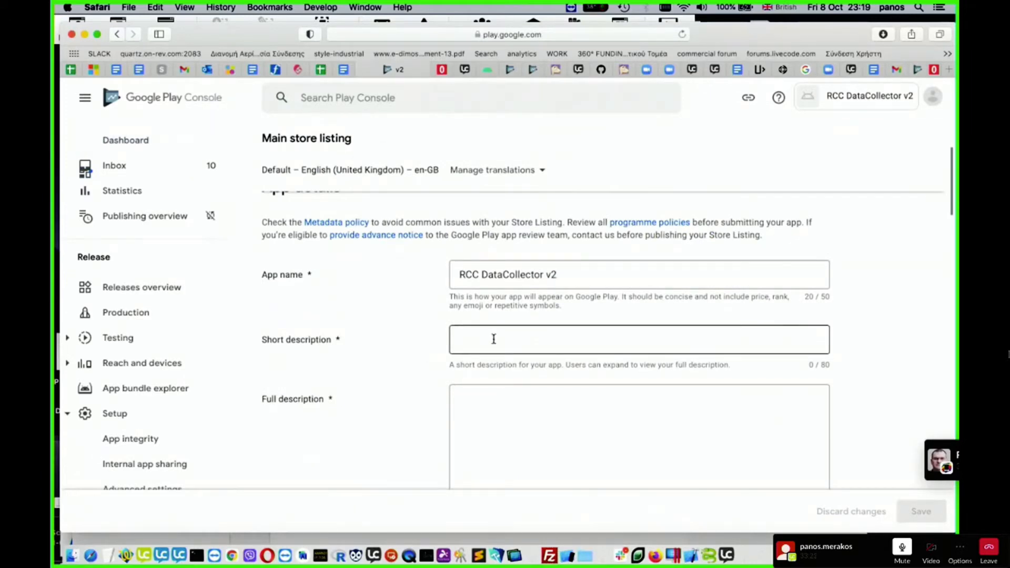
pyautogui.click(547, 341)
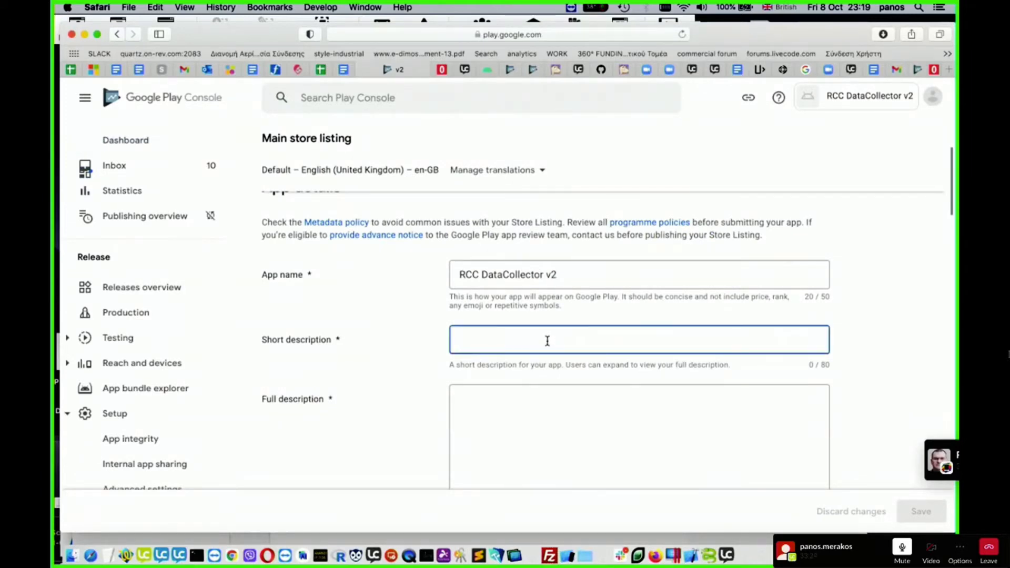
pyautogui.write('A test app built with LiveCode for FM Tool')
pyautogui.press('Tab')
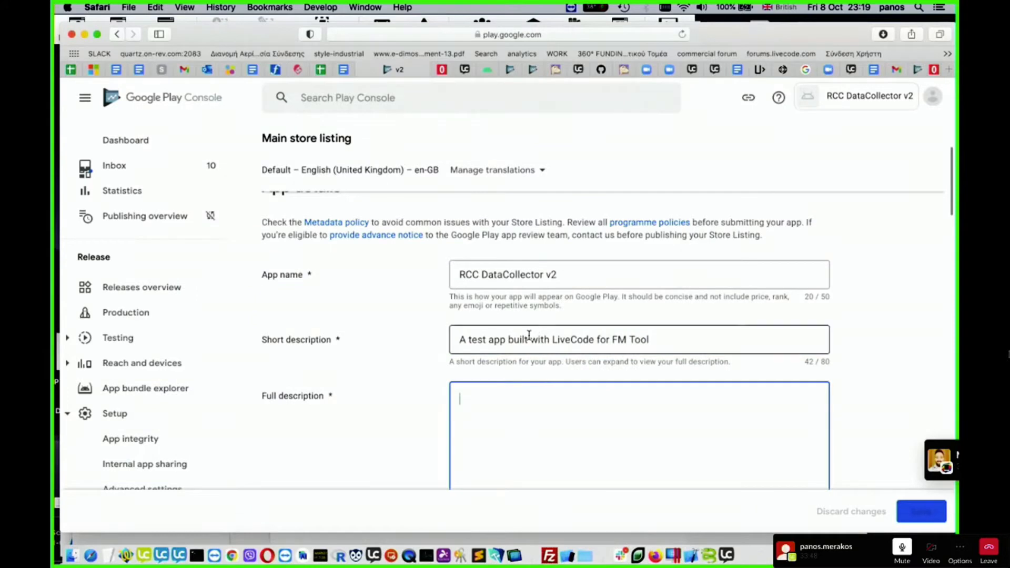
# - Copy the short description's text into the full description
pyautogui.click(513, 336)
pyautogui.press('super+a')
pyautogui.press('super+c')
pyautogui.click(508, 401)
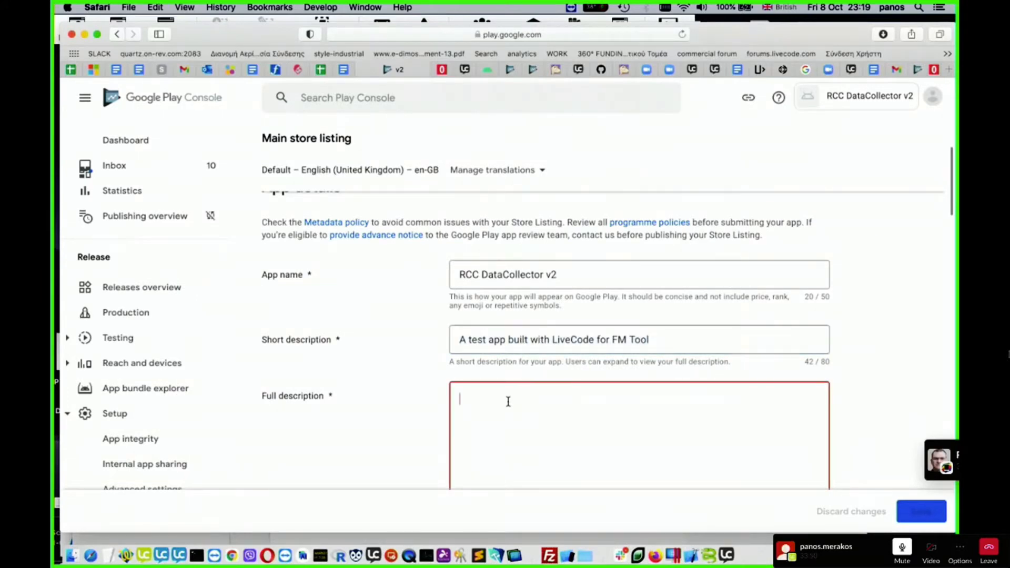
pyautogui.press('super+v')
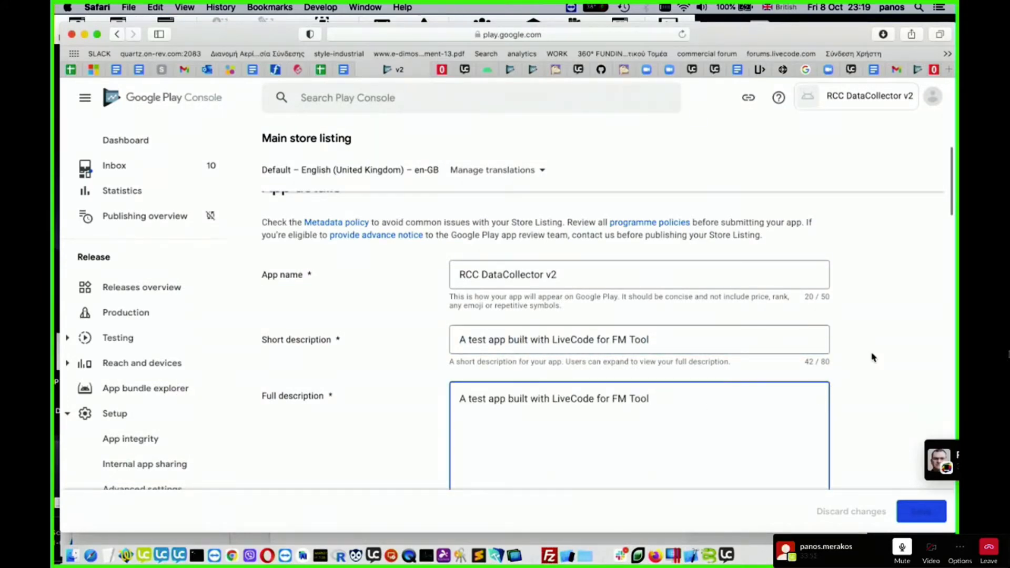
# - Reword the full description to "This is a test app built with LiveCode for FM Tool"
pyautogui.scroll(-4, 881, 349)
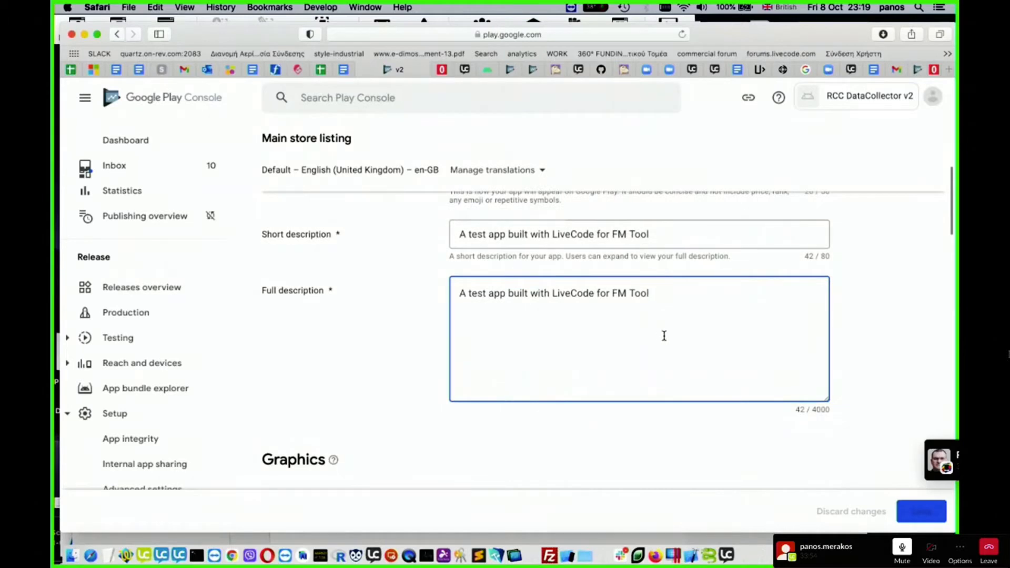
pyautogui.scroll(1, 663, 335)
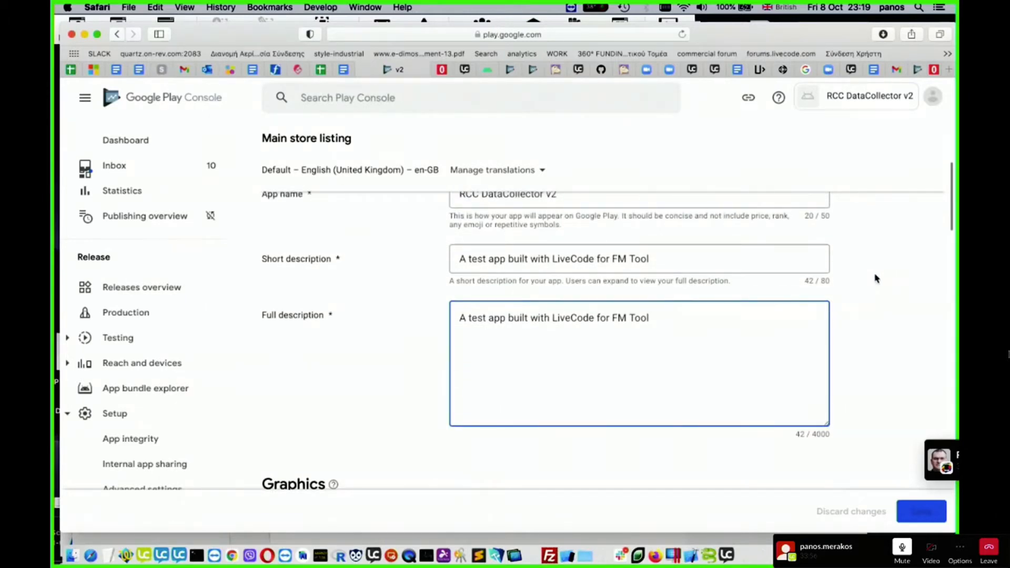
pyautogui.scroll(1, 876, 280)
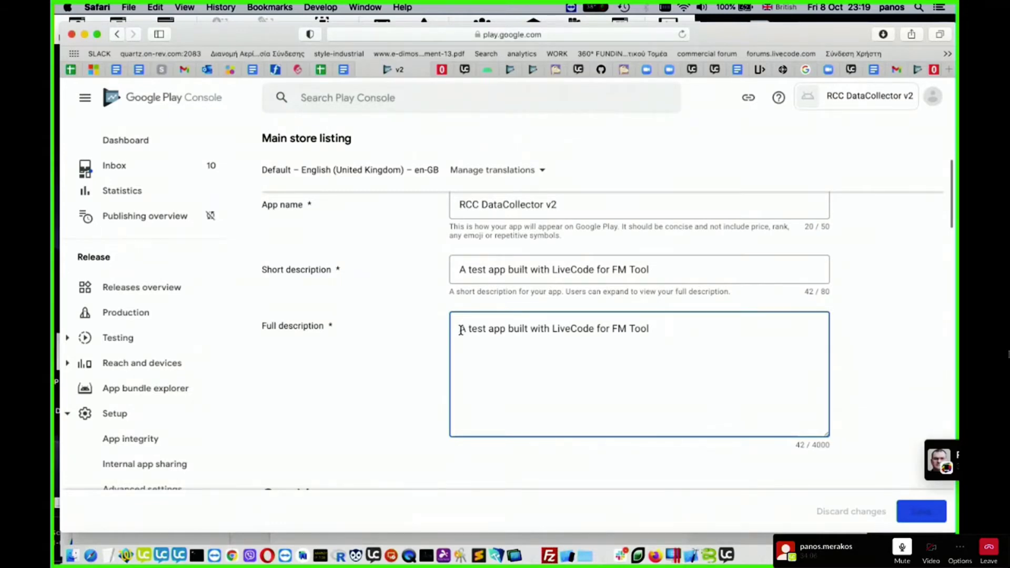
pyautogui.click(460, 330)
pyautogui.write('This is')
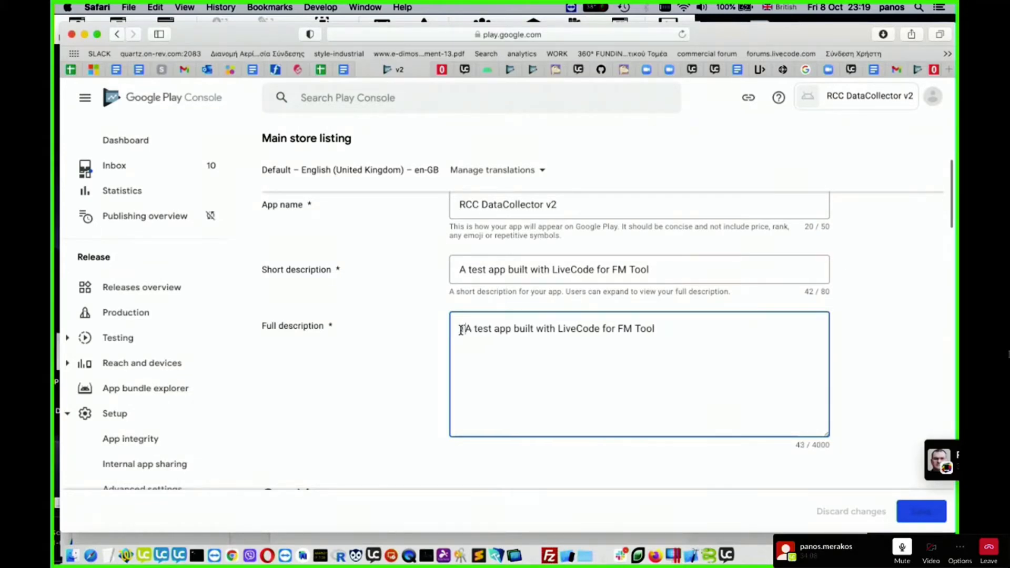
pyautogui.press('BackSpace')
pyautogui.write('a')
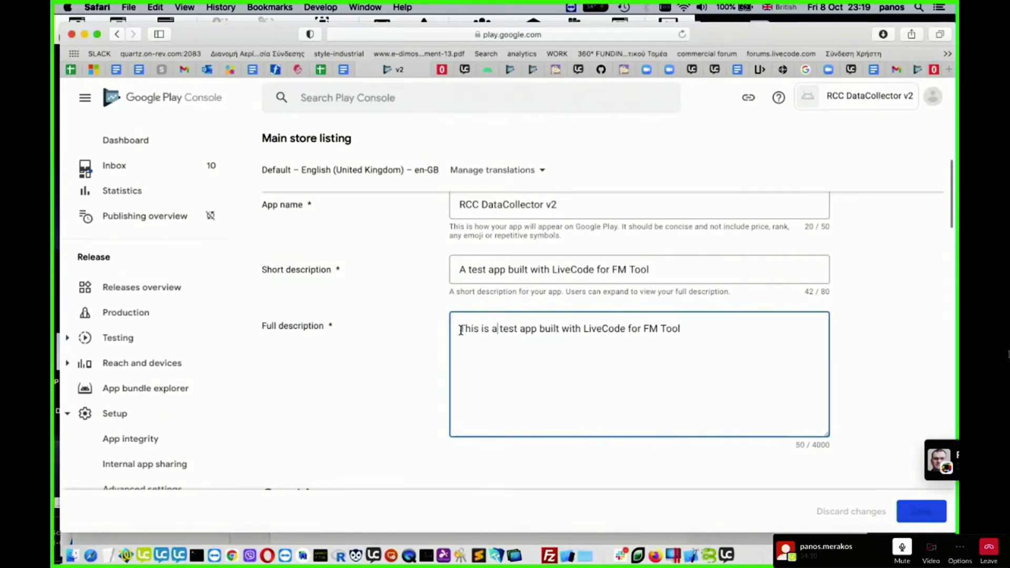
pyautogui.click(745, 355)
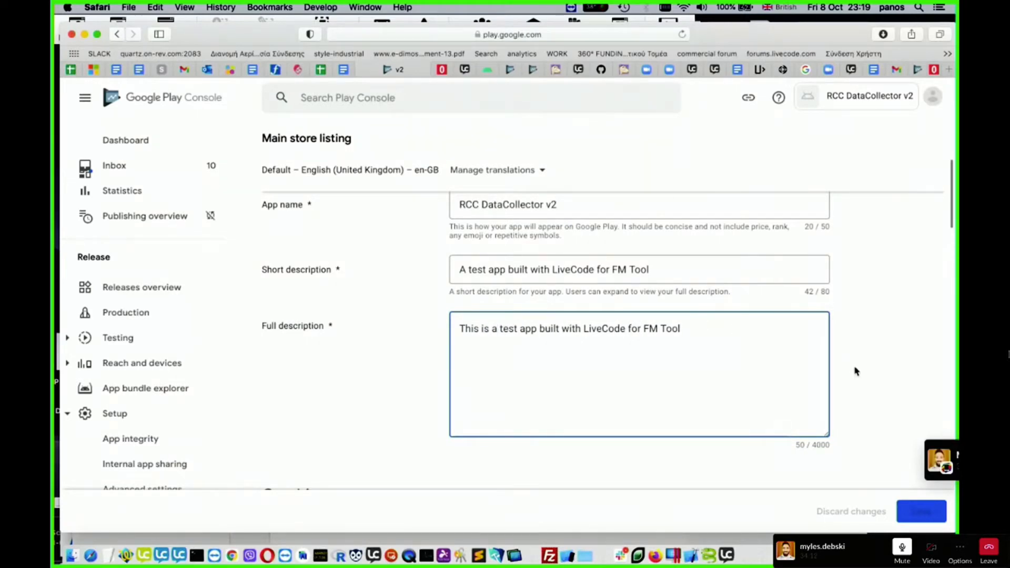
# - Upload RCCdc_icon_512.png from the RCC2 folder in Documents as the store listing's app icon
pyautogui.scroll(-5, 855, 371)
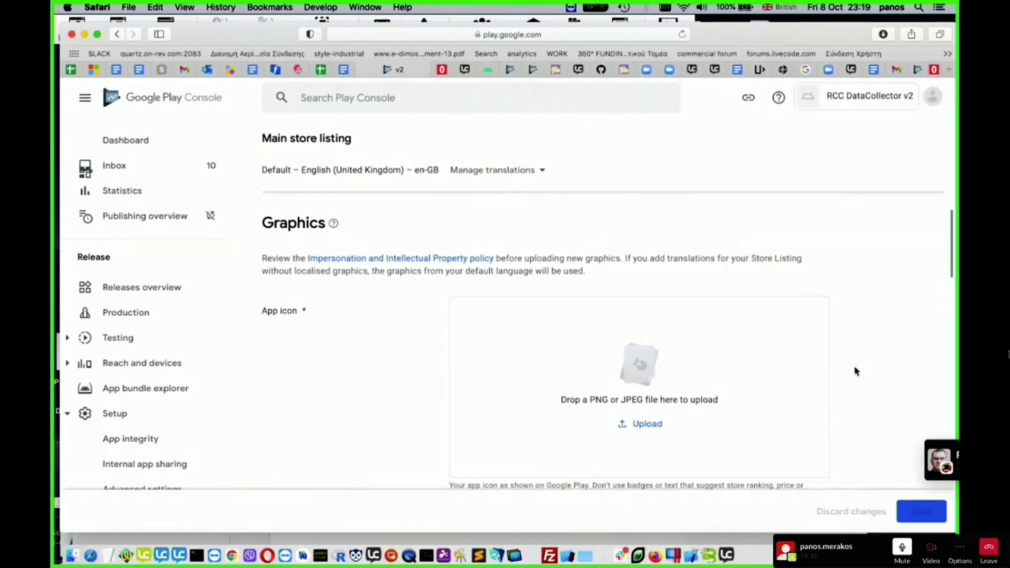
pyautogui.scroll(-3, 870, 342)
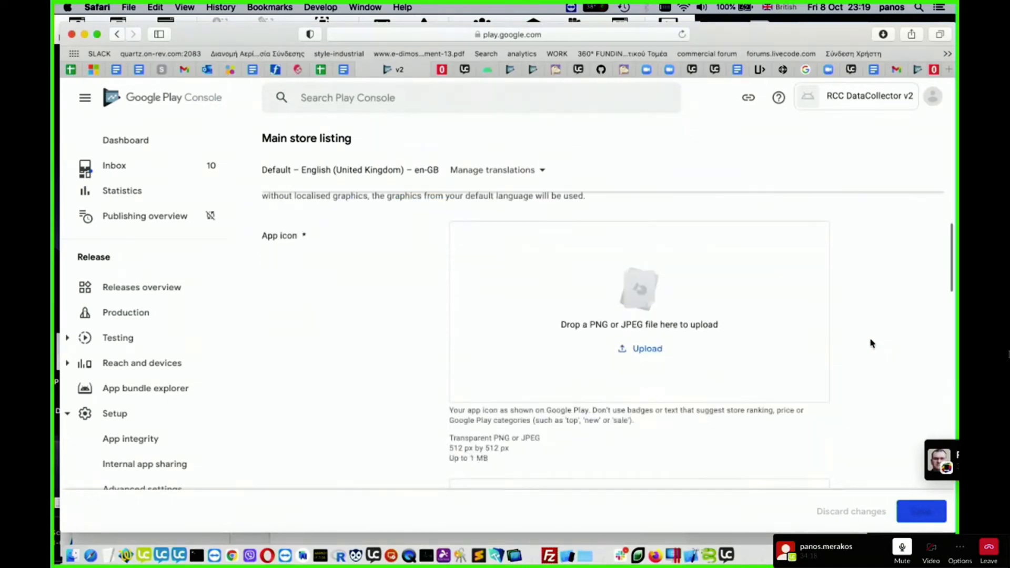
pyautogui.scroll(2, 870, 342)
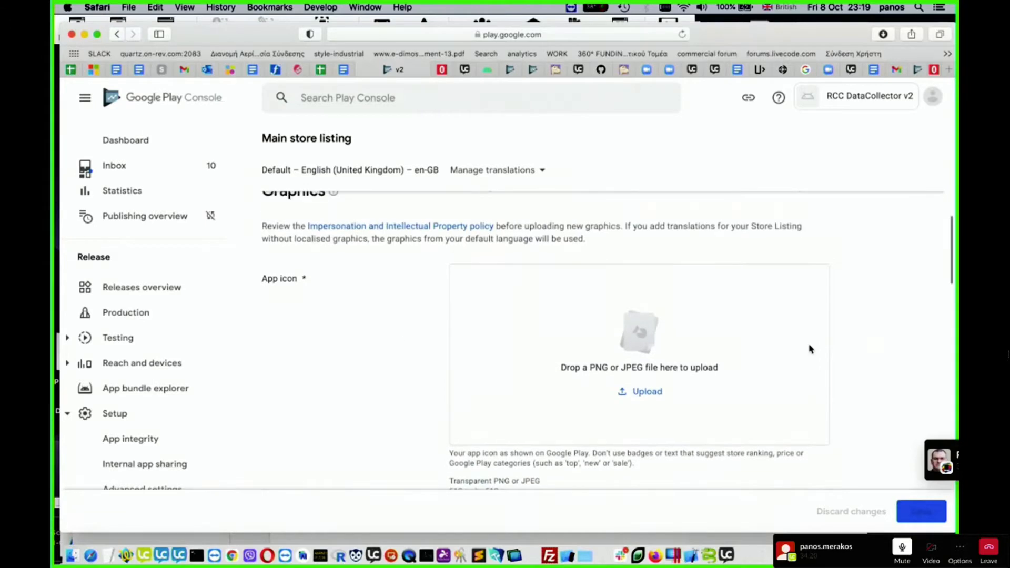
pyautogui.scroll(-3, 883, 347)
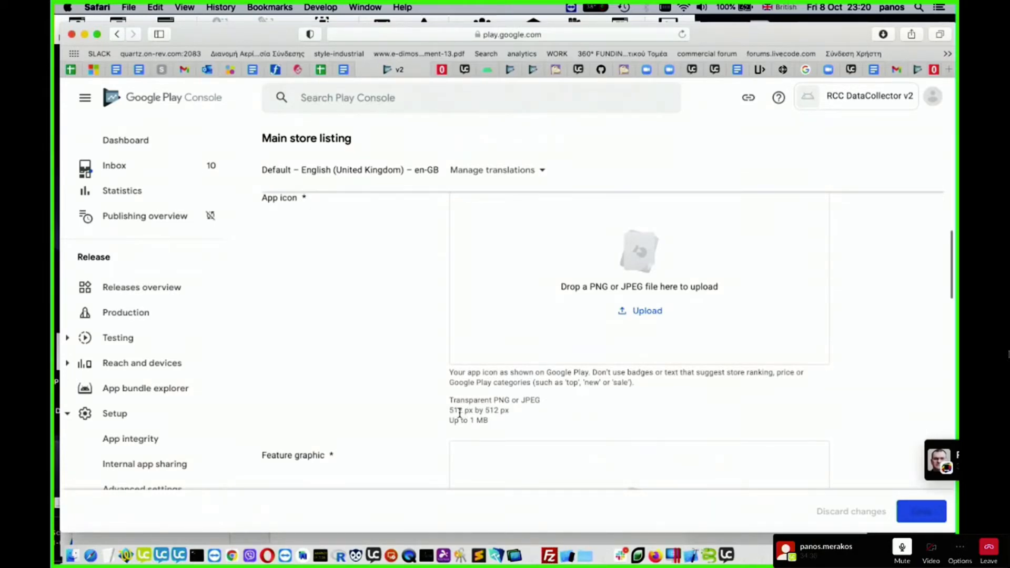
pyautogui.moveTo(449, 413); pyautogui.dragTo(509, 409)
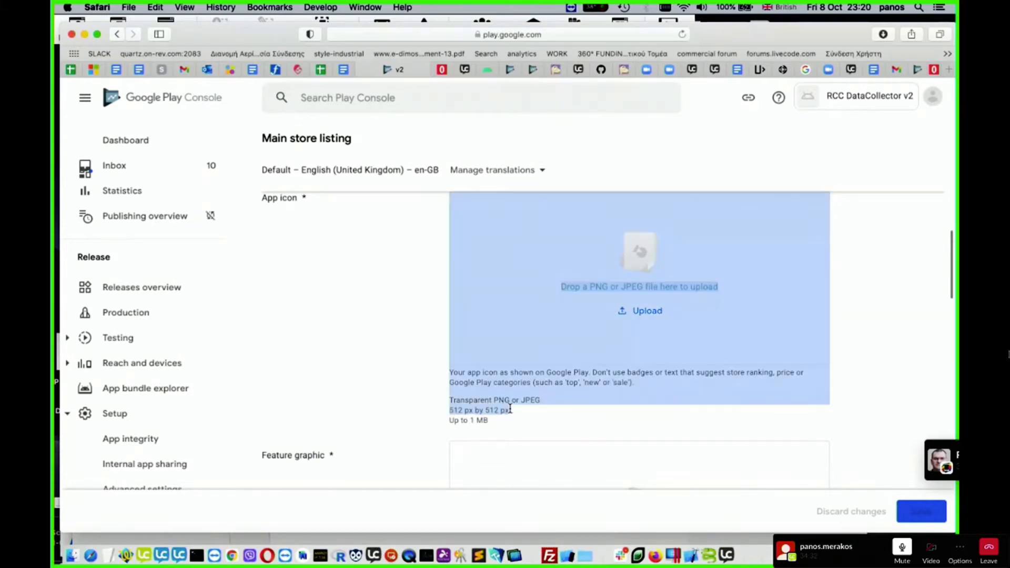
pyautogui.click(532, 425)
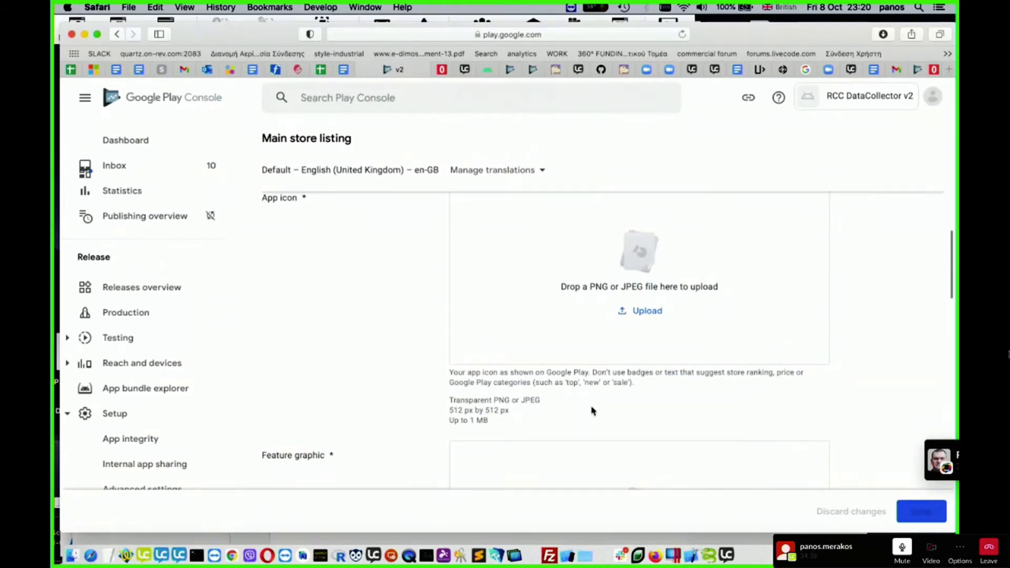
pyautogui.click(650, 312)
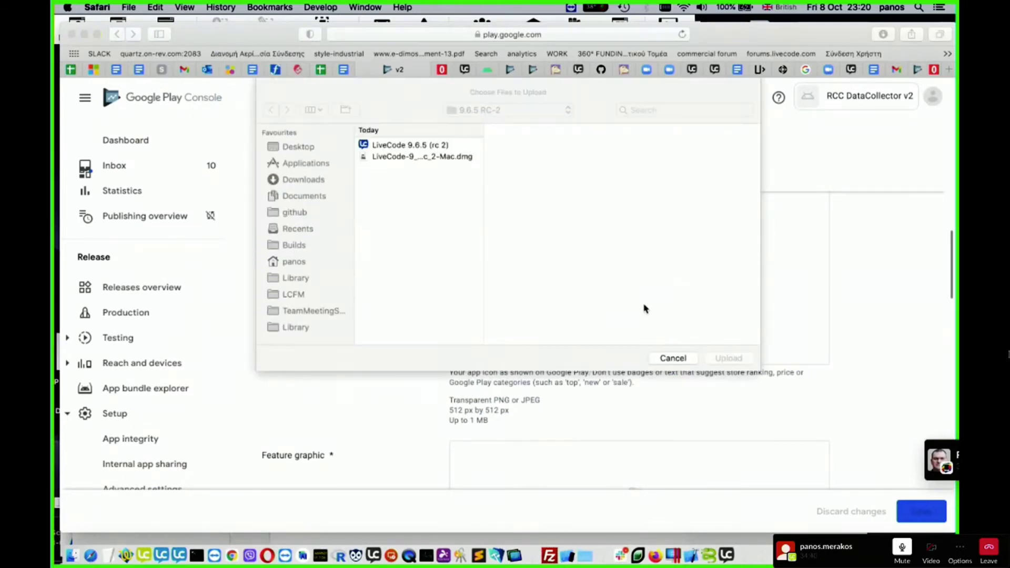
pyautogui.click(311, 196)
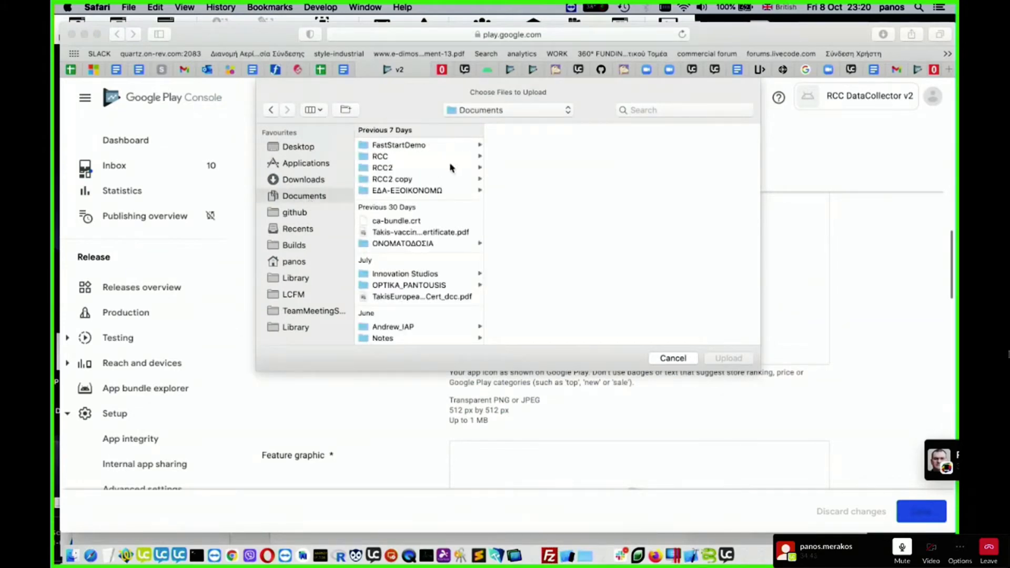
pyautogui.click(408, 168)
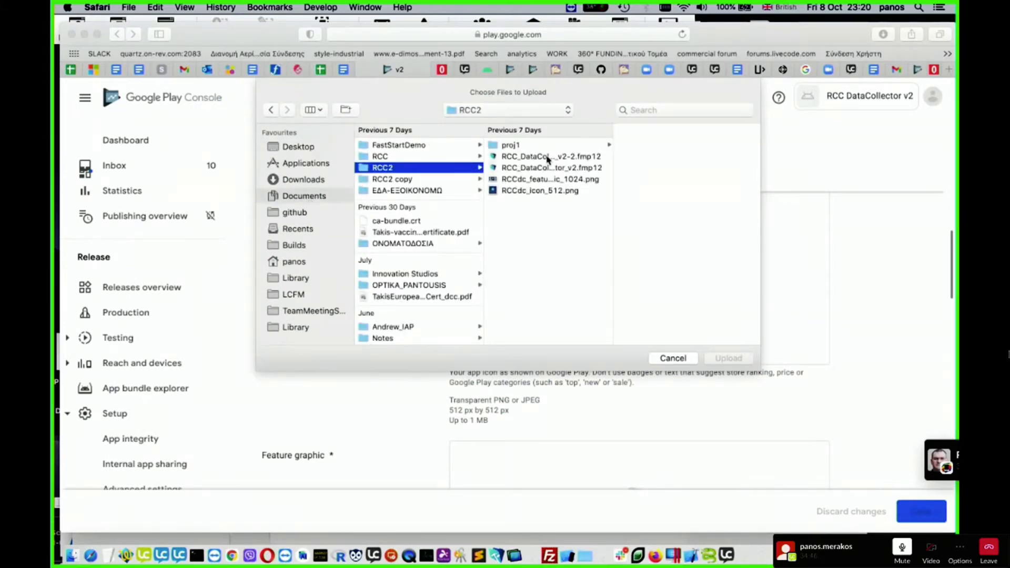
pyautogui.click(556, 193)
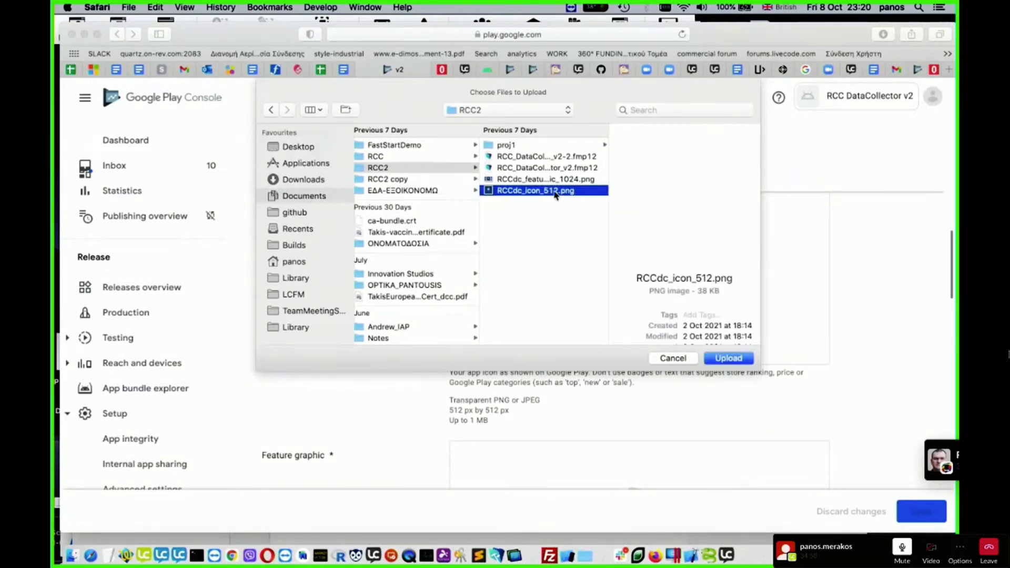
pyautogui.click(736, 360)
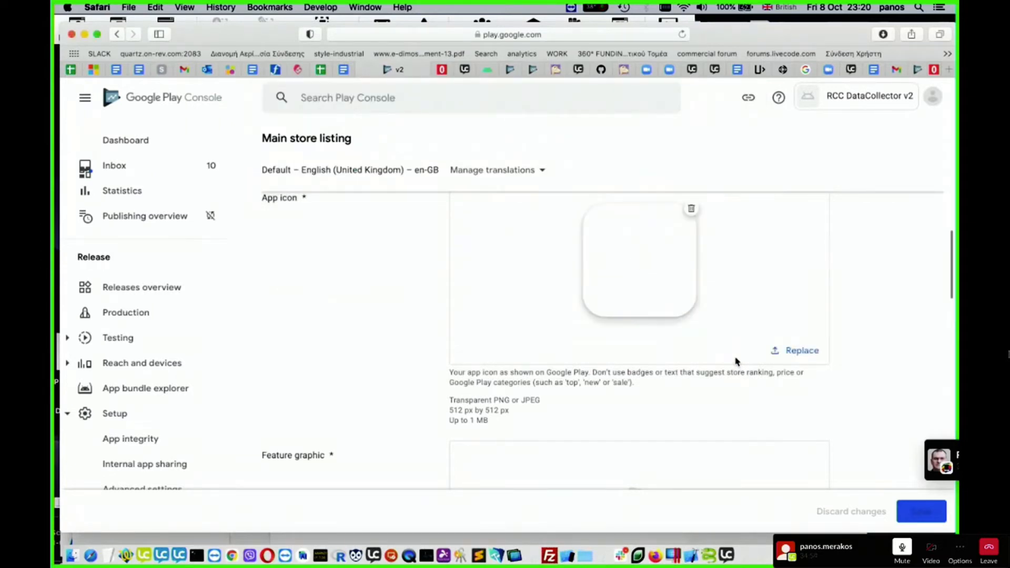
pyautogui.scroll(1, 857, 327)
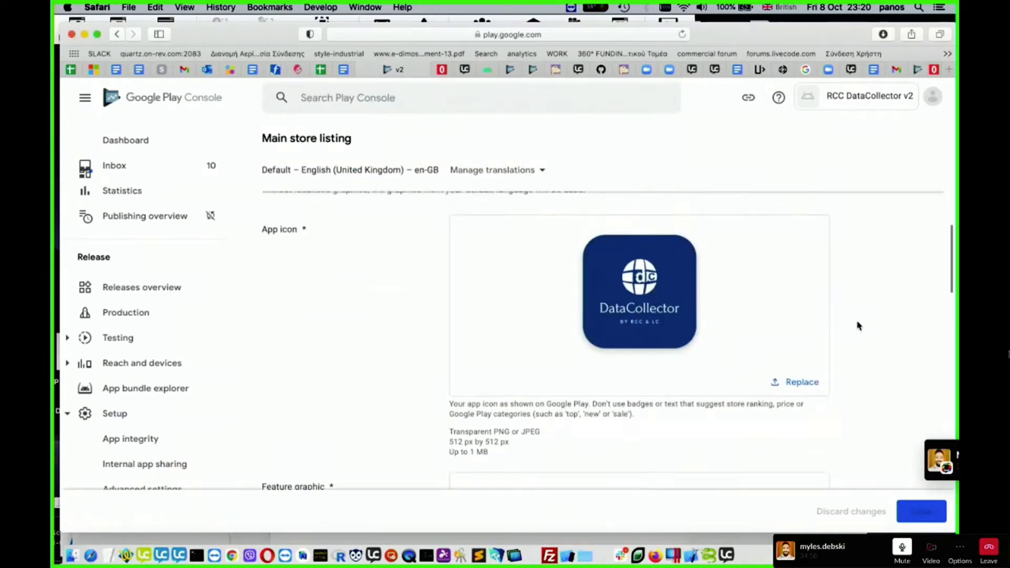
pyautogui.scroll(1, 857, 326)
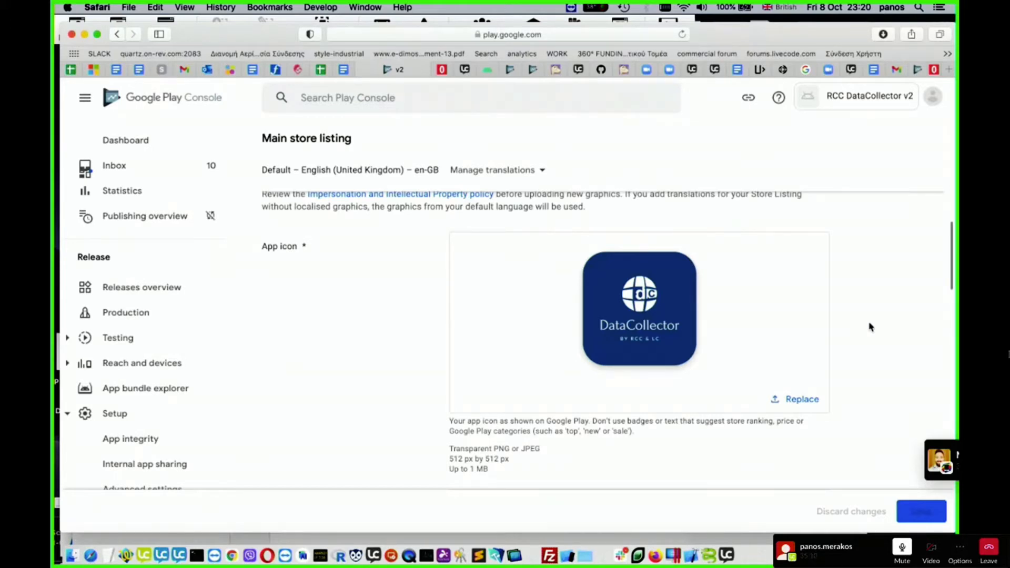
# - Upload RCCdc_featuregraphic_1024.png from the RCC2 folder as the store listing's feature graphic
pyautogui.scroll(-5, 868, 329)
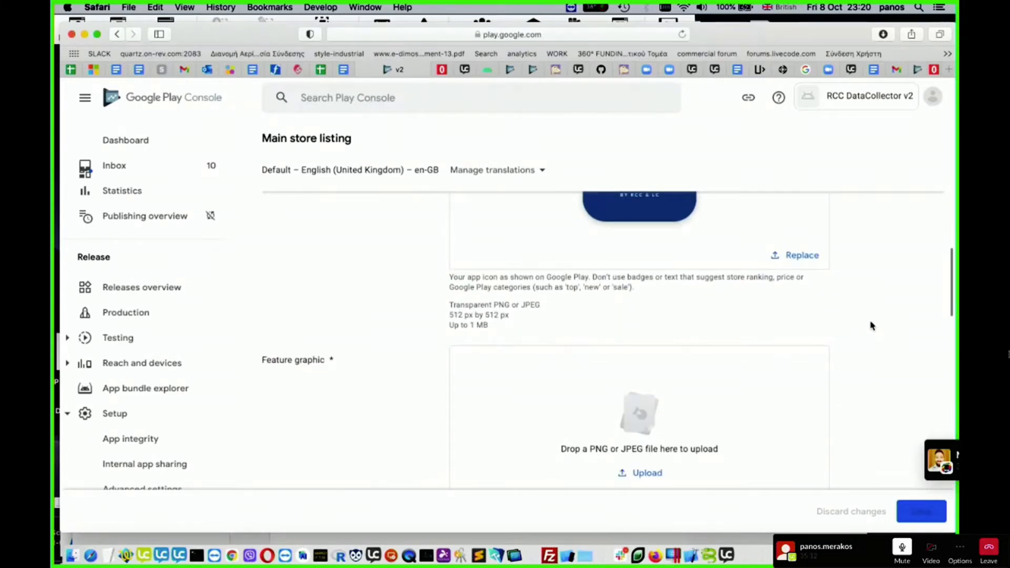
pyautogui.scroll(-5, 870, 326)
pyautogui.scroll(3, 871, 325)
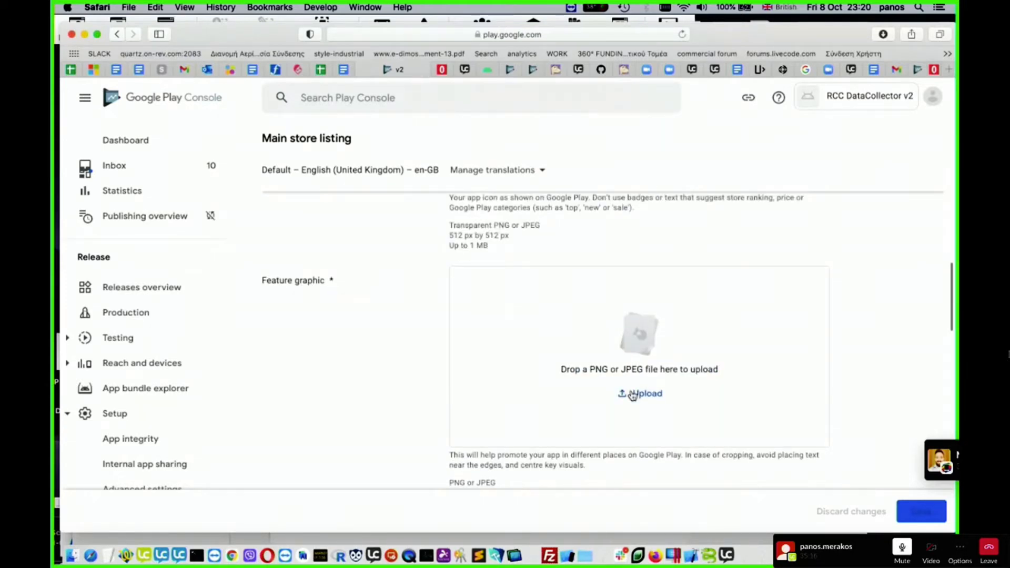
pyautogui.scroll(-4, 638, 391)
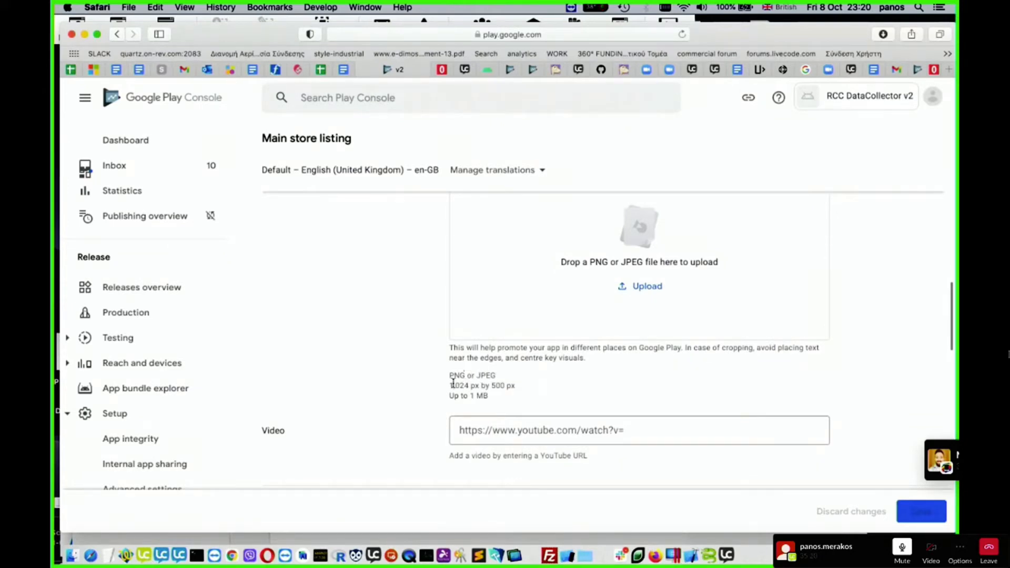
pyautogui.moveTo(449, 385); pyautogui.dragTo(504, 384)
pyautogui.click(523, 386)
pyautogui.click(655, 287)
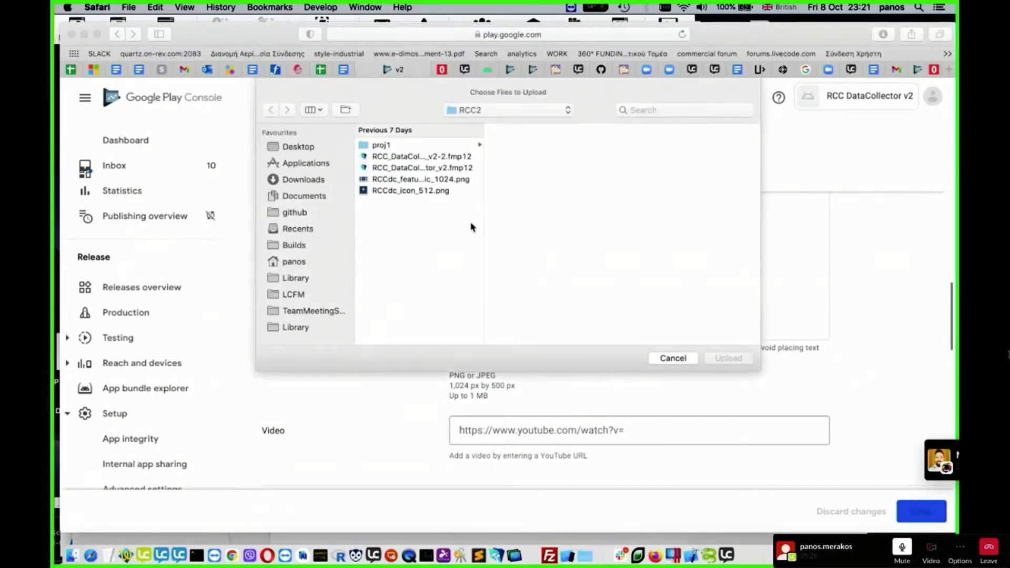
pyautogui.click(420, 181)
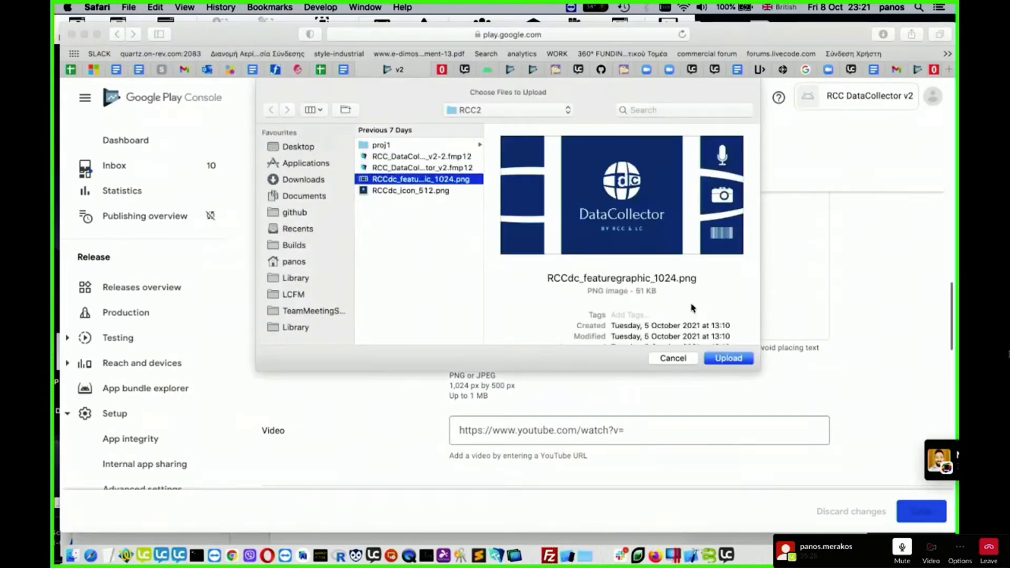
pyautogui.click(740, 361)
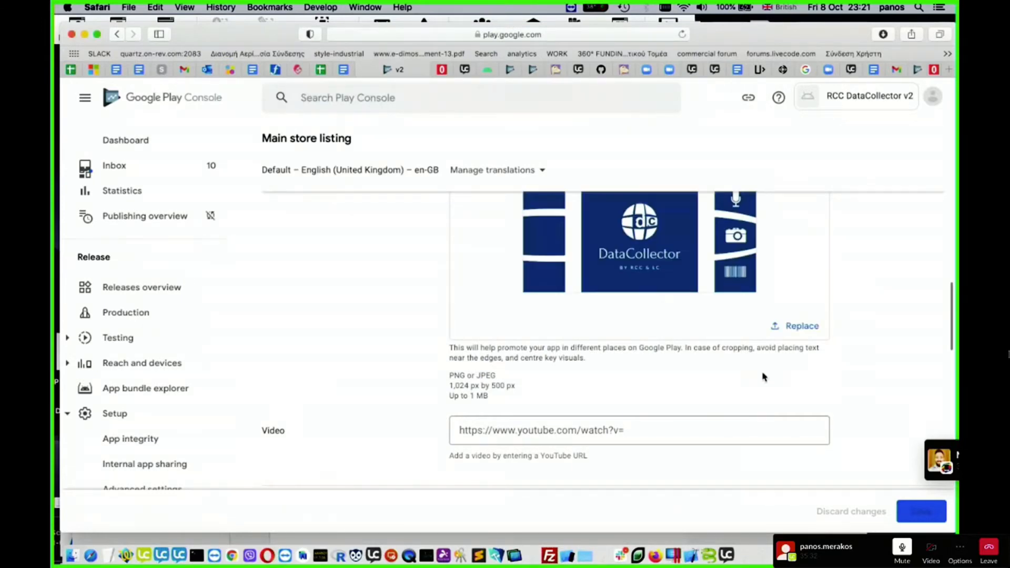
# - Leave the video link blank and upload phone1.png from the RCC folder in Documents as the first phone screenshot
pyautogui.scroll(-3, 762, 377)
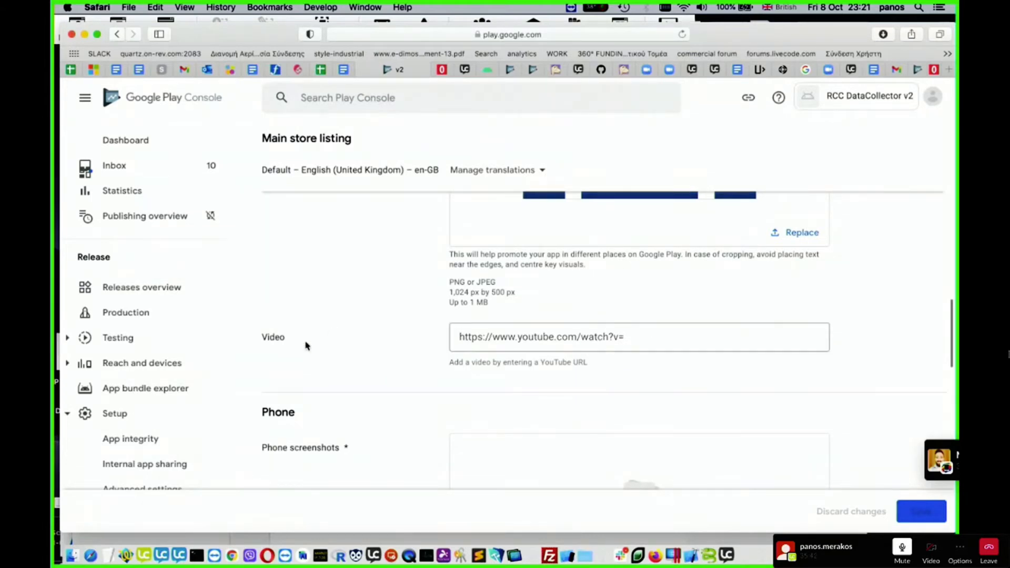
pyautogui.scroll(-2, 316, 348)
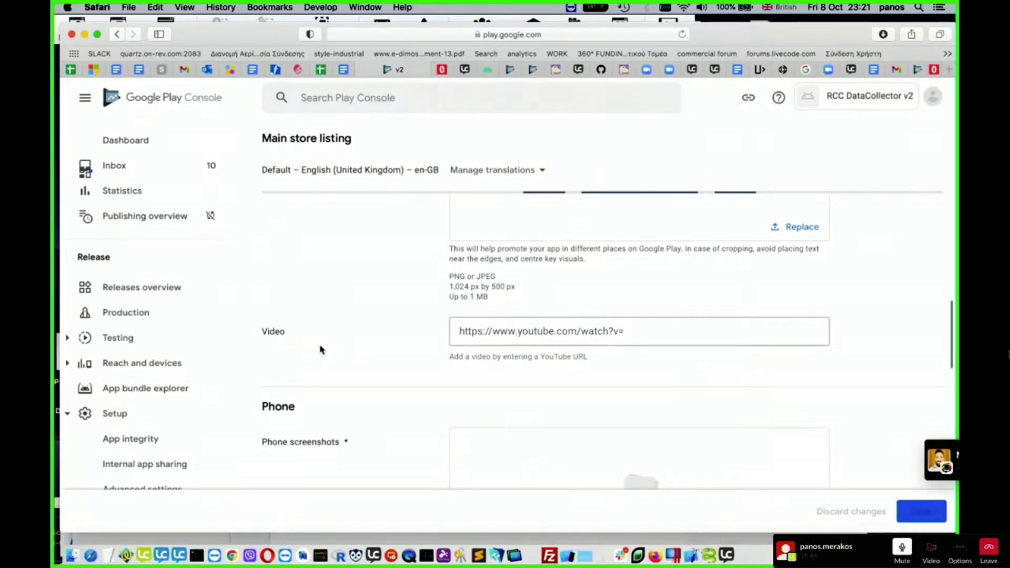
pyautogui.scroll(-2, 320, 350)
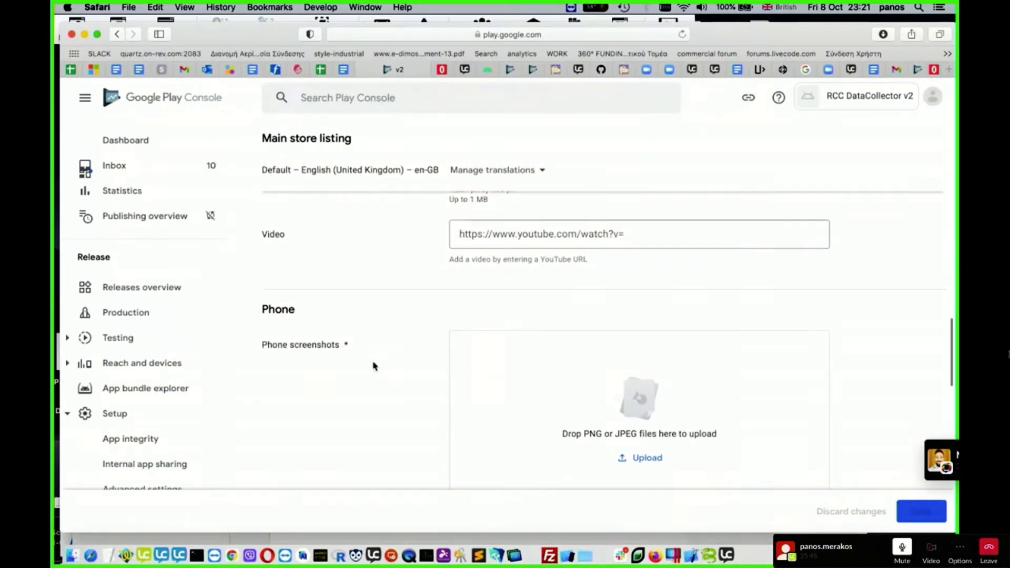
pyautogui.scroll(-3, 375, 366)
pyautogui.scroll(-3, 390, 330)
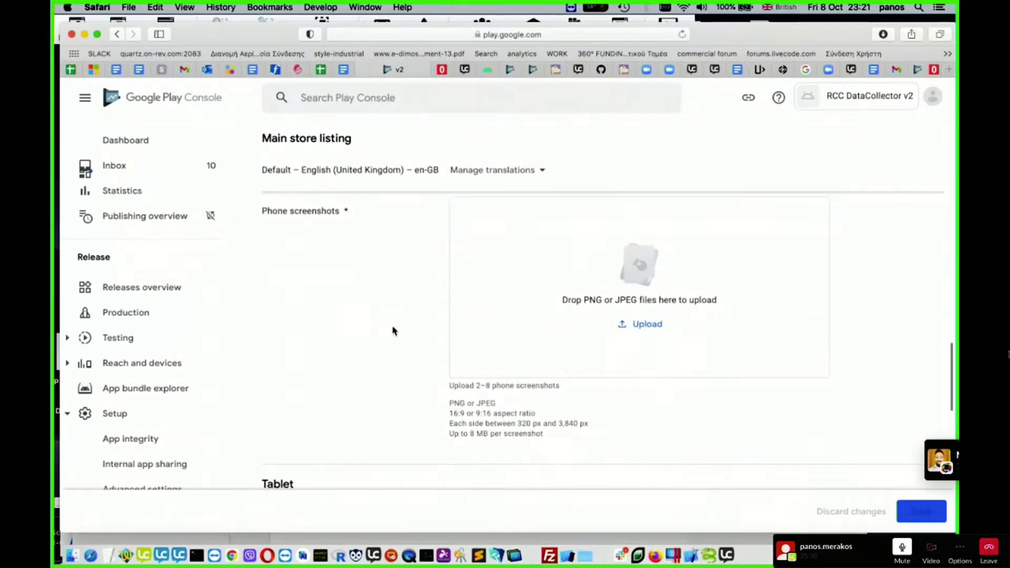
pyautogui.scroll(2, 580, 336)
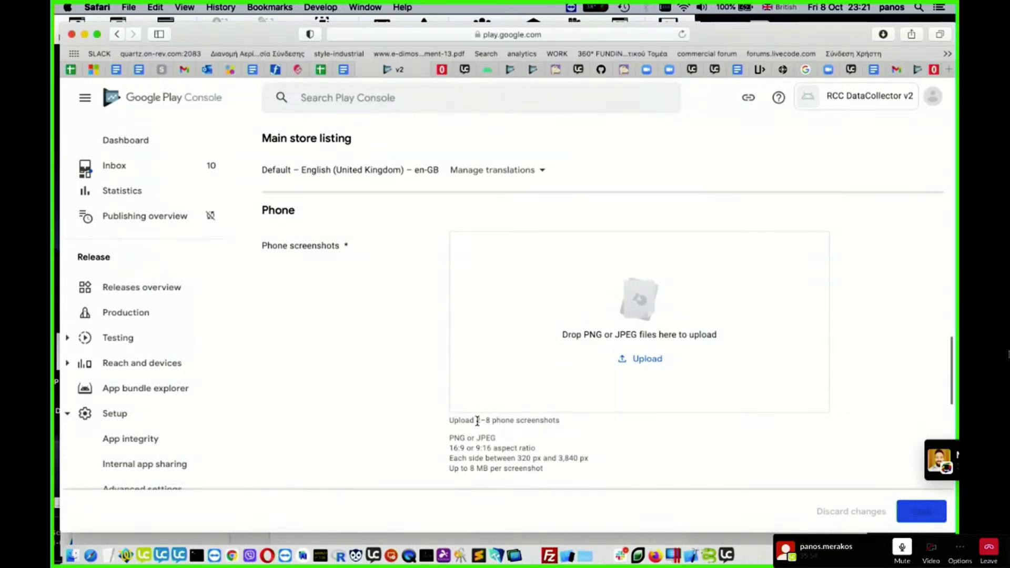
pyautogui.click(642, 359)
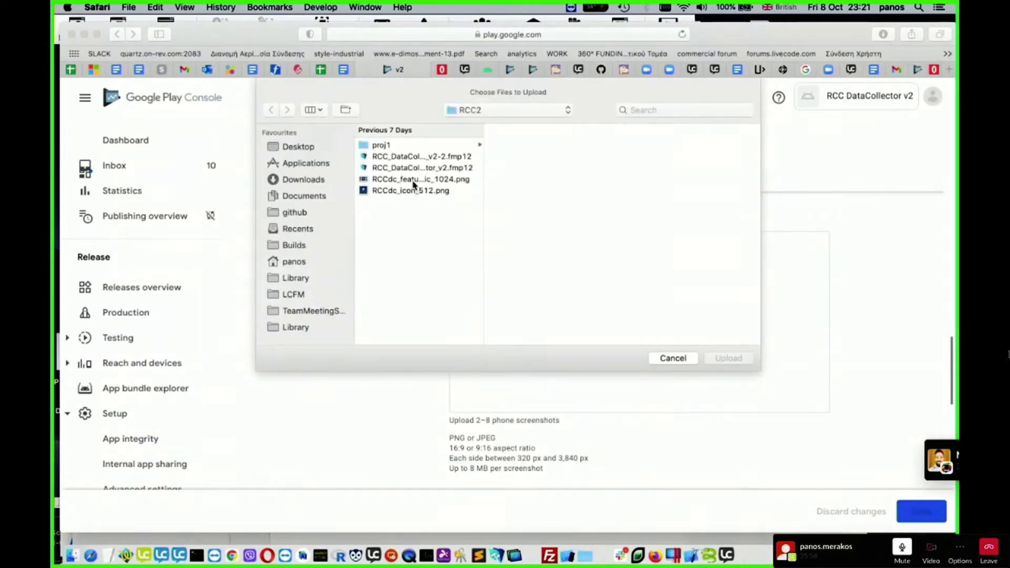
pyautogui.click(568, 110)
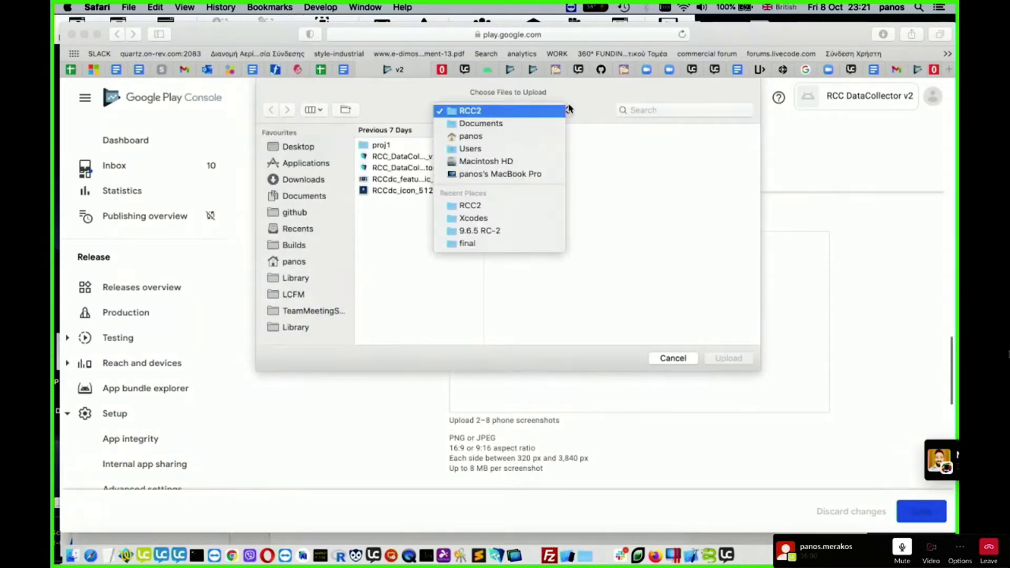
pyautogui.click(532, 127)
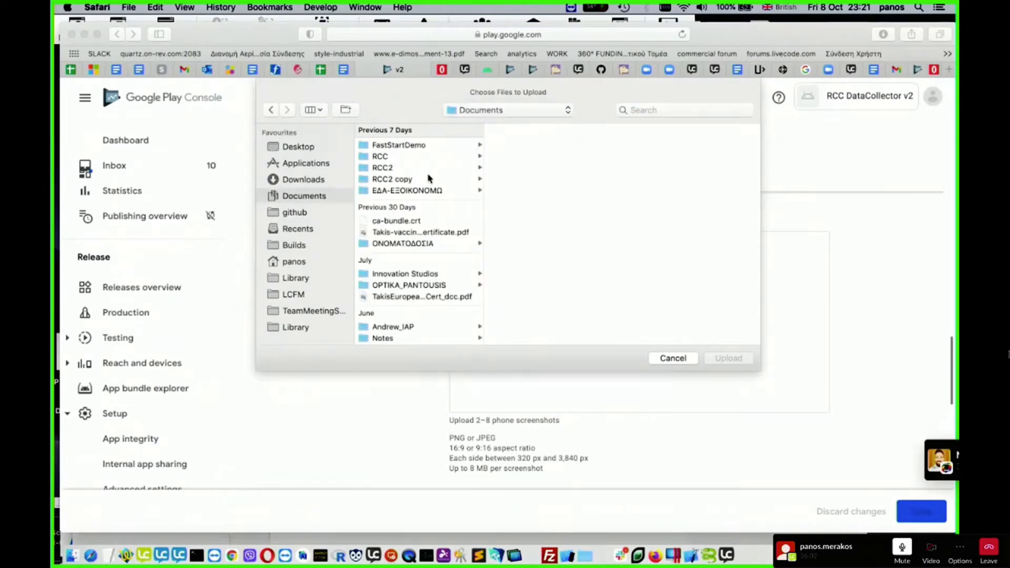
pyautogui.click(416, 160)
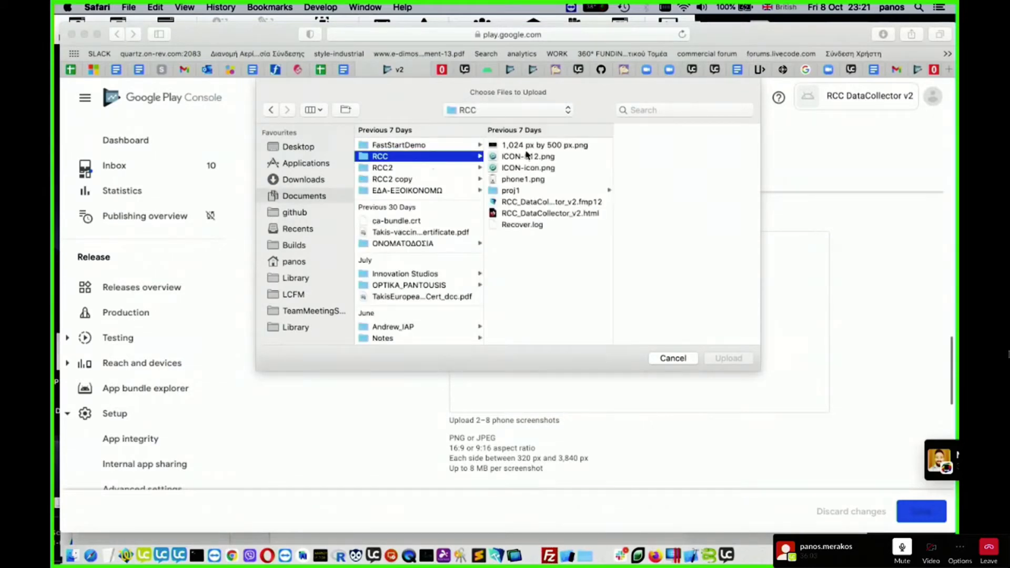
pyautogui.click(528, 179)
pyautogui.click(729, 358)
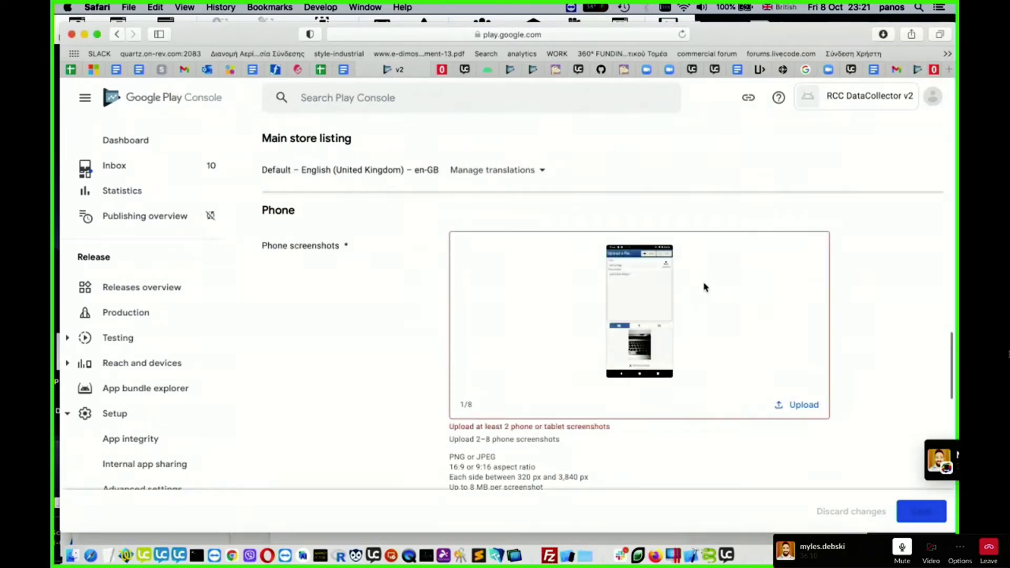
# - Upload phone1.png again as the second phone screenshot
pyautogui.click(808, 406)
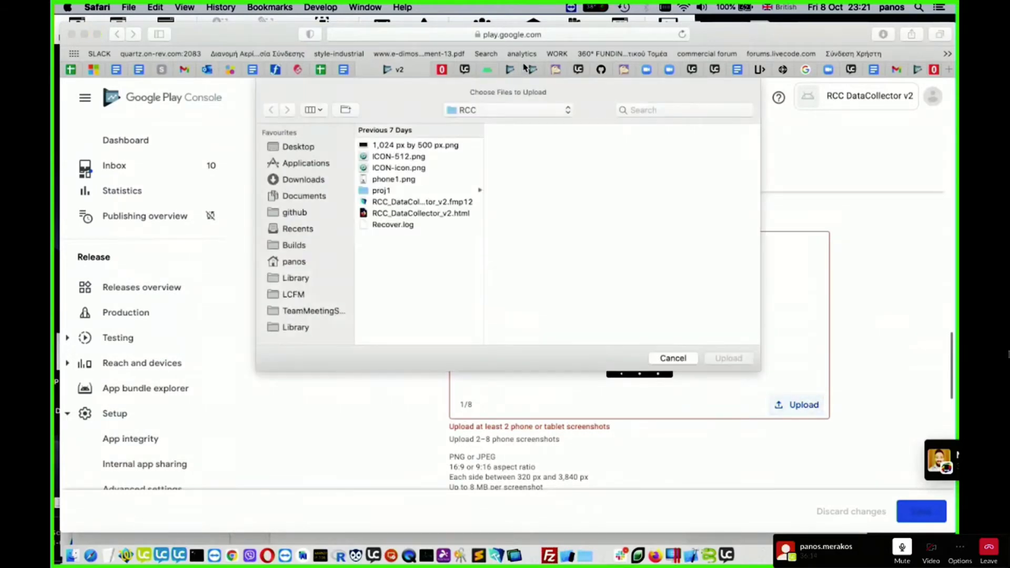
pyautogui.click(400, 181)
pyautogui.click(728, 358)
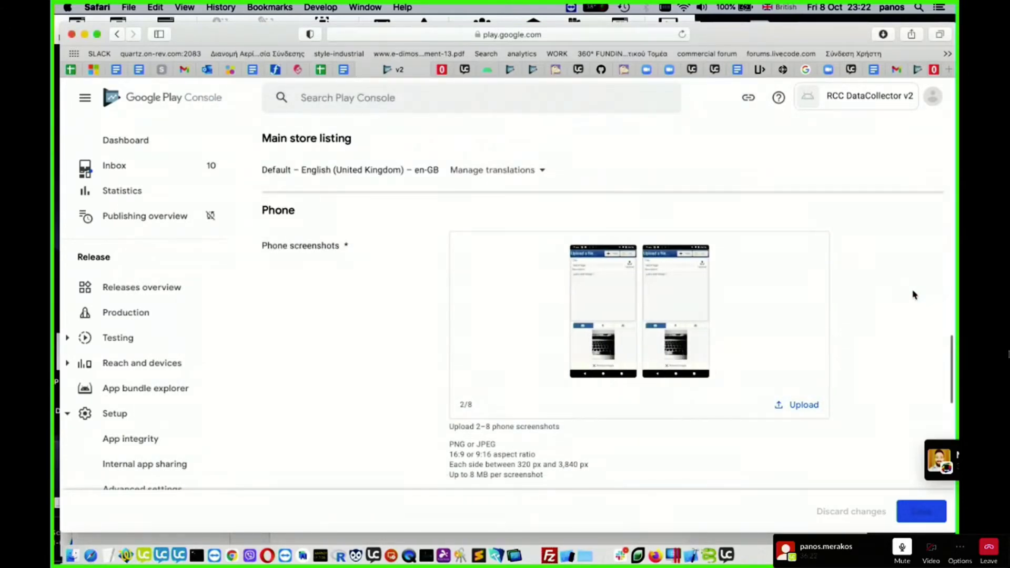
pyautogui.scroll(-2, 914, 302)
pyautogui.scroll(2, 915, 303)
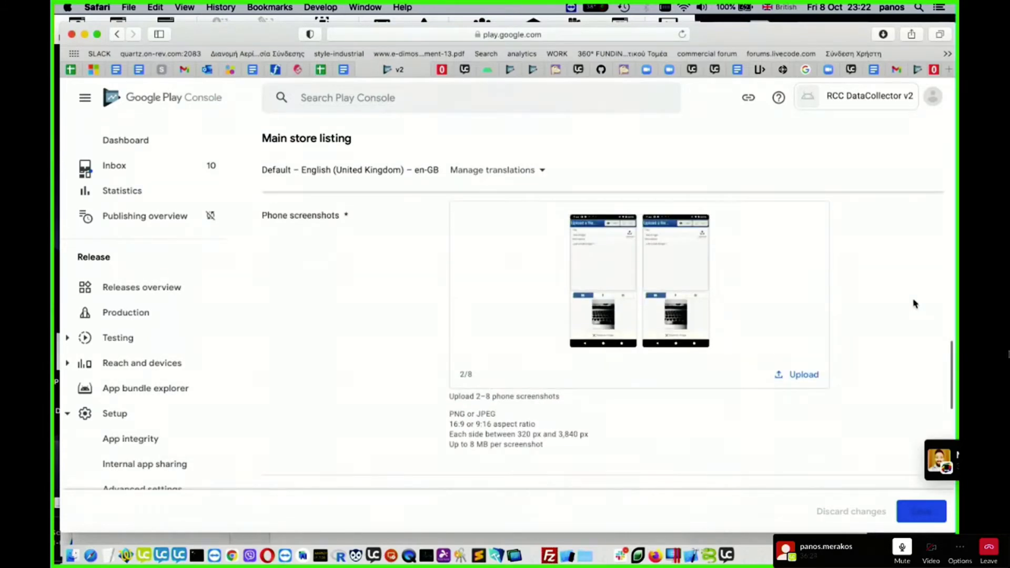
# - Upload phone1.png from the RCC folder as the store listing's 7-inch tablet screenshot
pyautogui.scroll(-2, 914, 304)
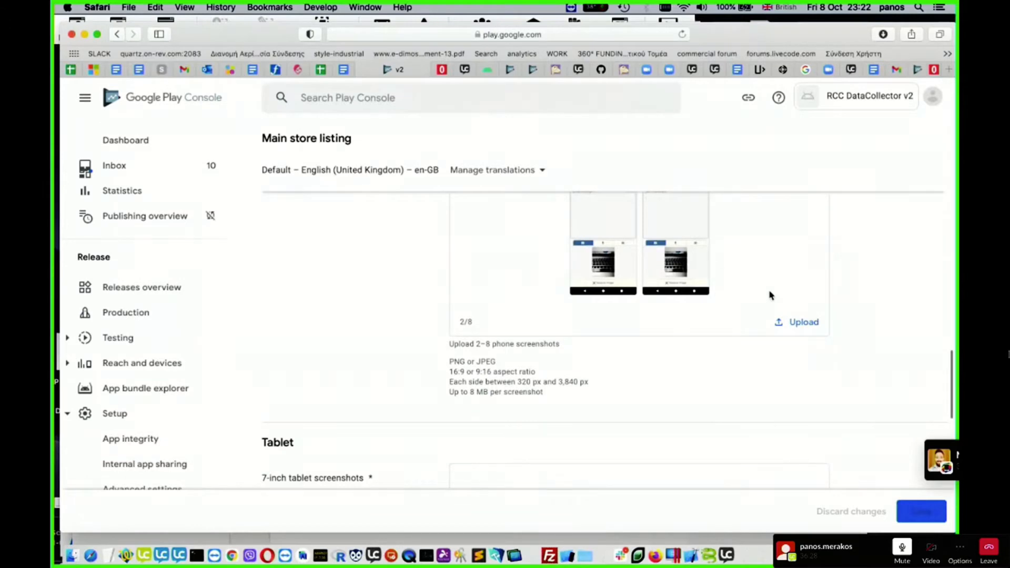
pyautogui.scroll(-5, 849, 332)
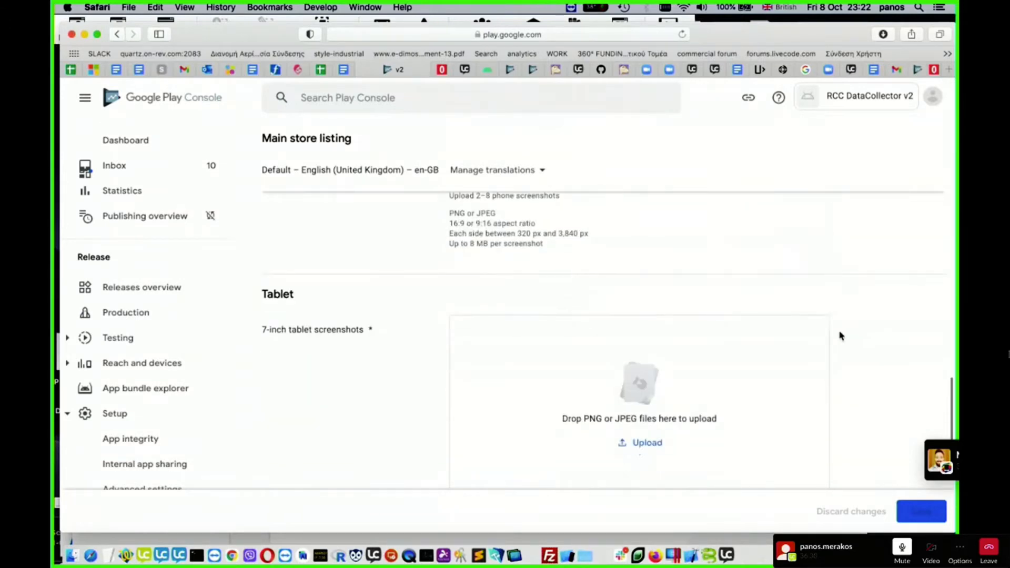
pyautogui.scroll(-1, 775, 362)
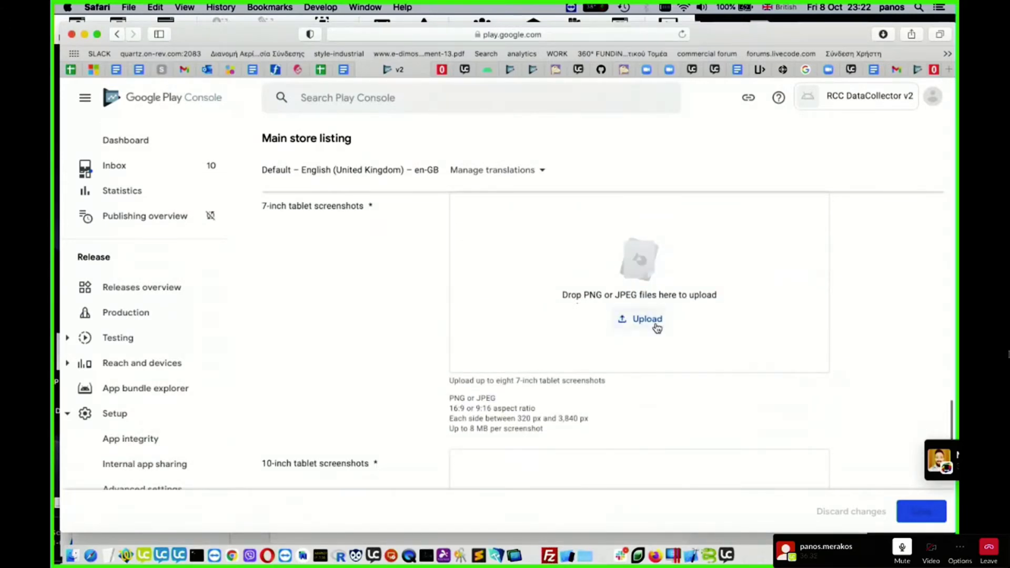
pyautogui.click(656, 326)
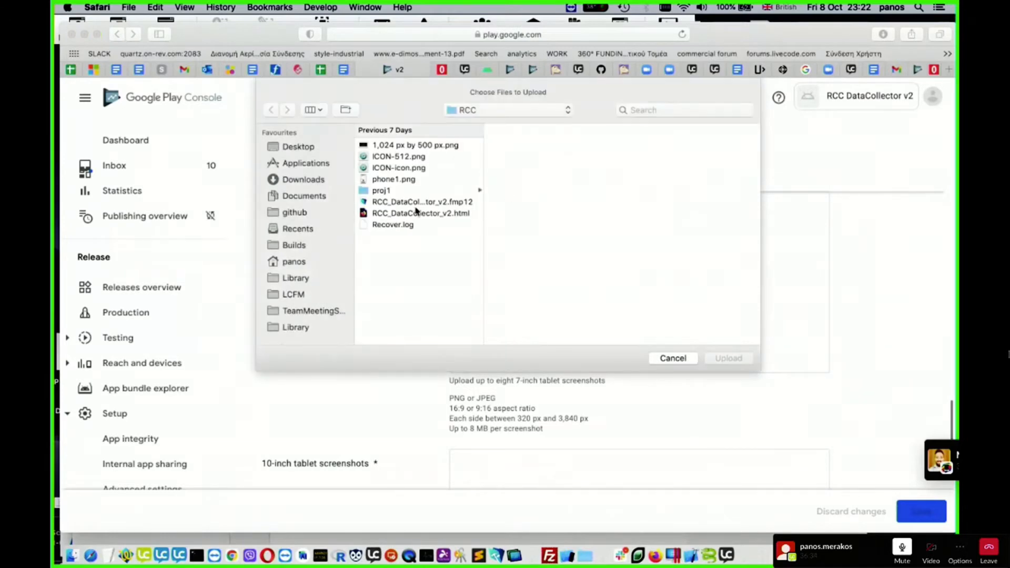
pyautogui.click(399, 179)
pyautogui.click(742, 361)
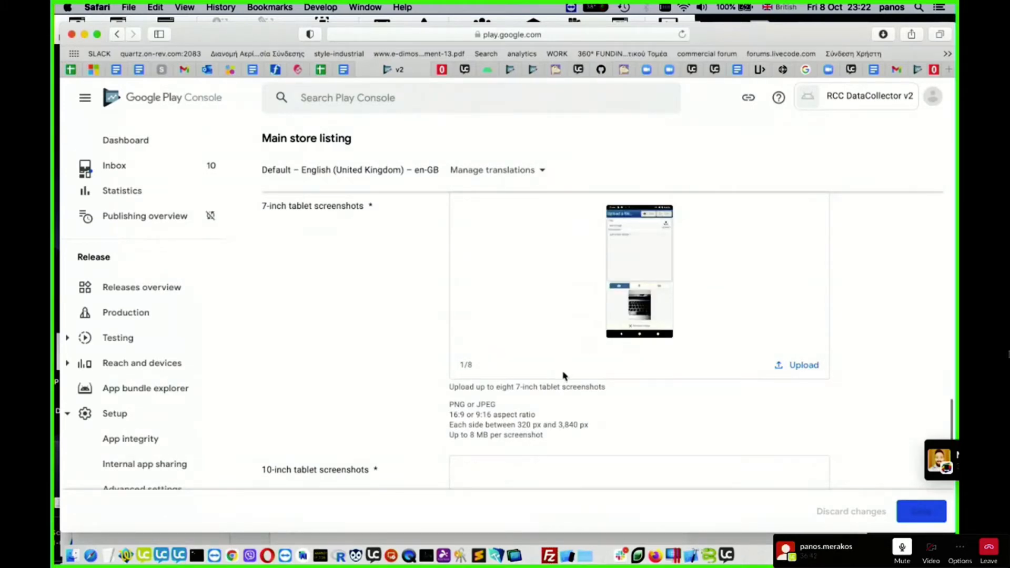
# - Upload phone1.png from the RCC folder as the store listing's 10-inch tablet screenshot
pyautogui.scroll(-3, 563, 375)
pyautogui.scroll(2, 563, 376)
pyautogui.scroll(-2, 379, 345)
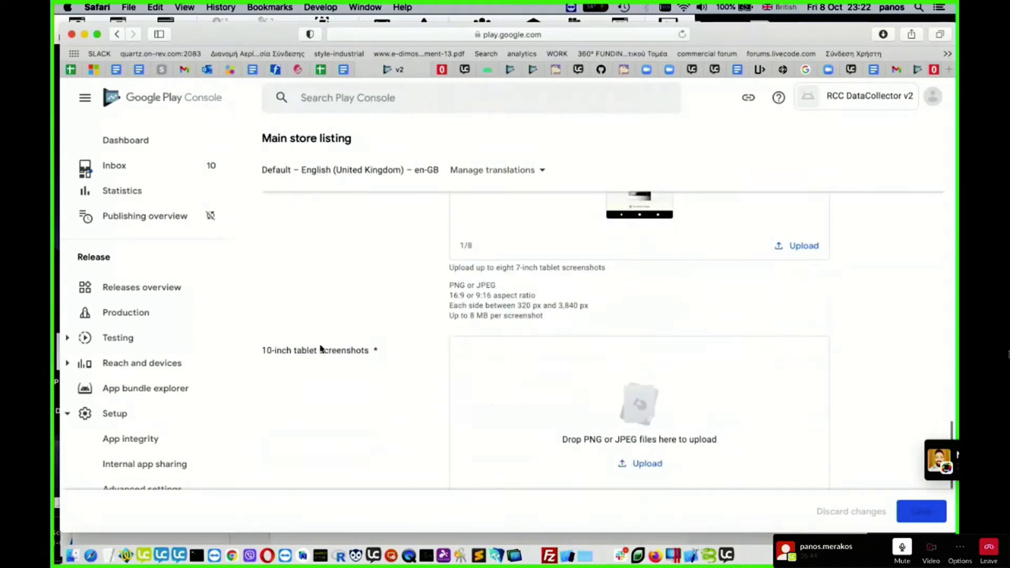
pyautogui.scroll(-3, 463, 376)
pyautogui.click(656, 341)
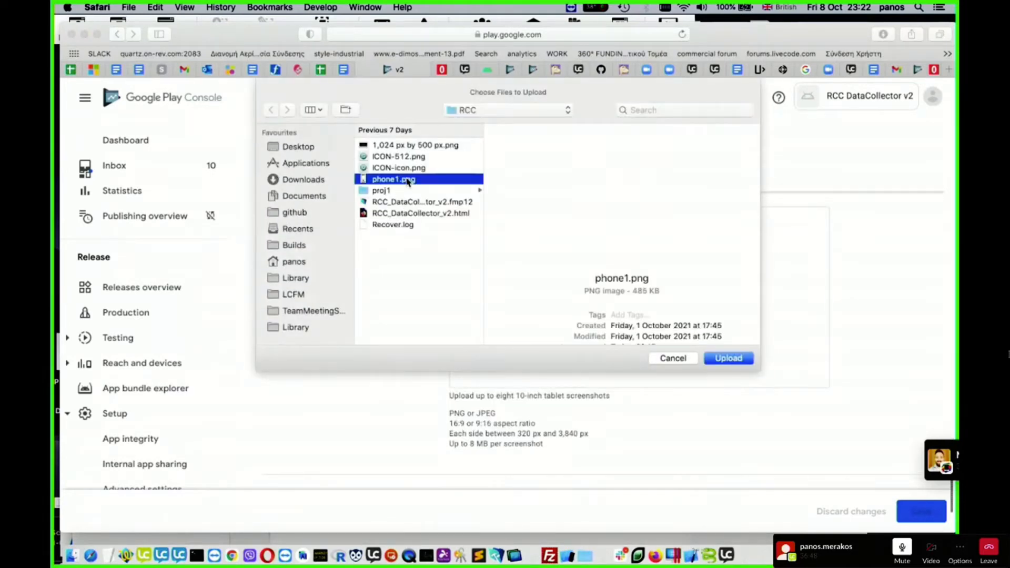
pyautogui.click(406, 181)
pyautogui.click(735, 359)
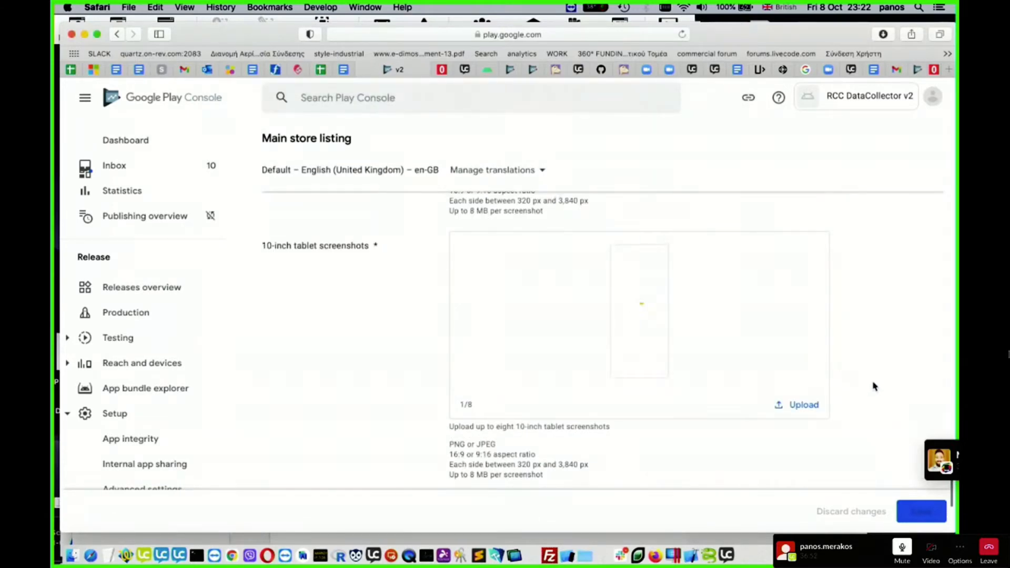
# - Check the uploaded 10-inch tablet screenshot and save the main store listing
pyautogui.scroll(-2, 873, 387)
pyautogui.scroll(-2, 875, 407)
pyautogui.scroll(3, 876, 412)
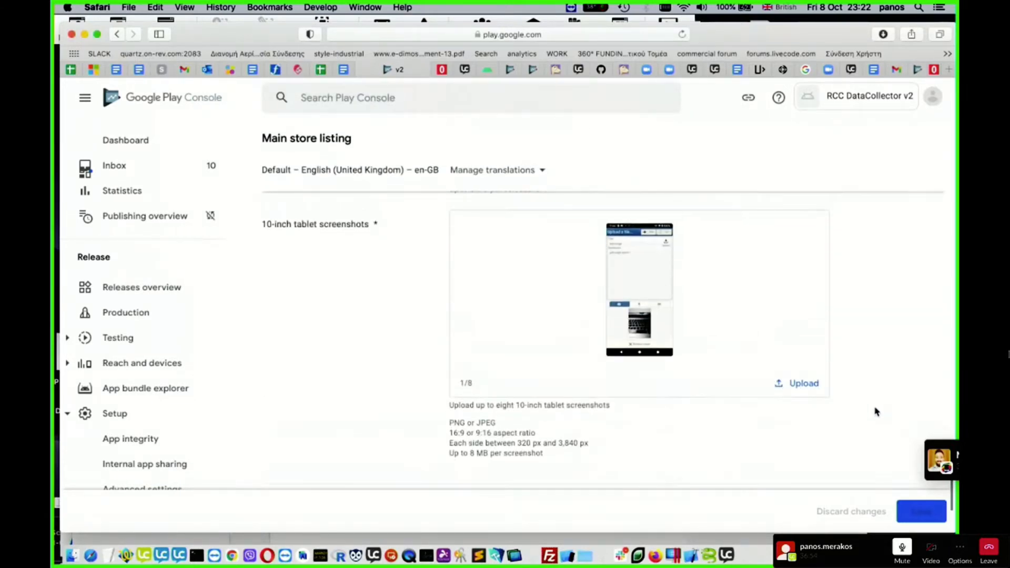
pyautogui.scroll(-4, 876, 412)
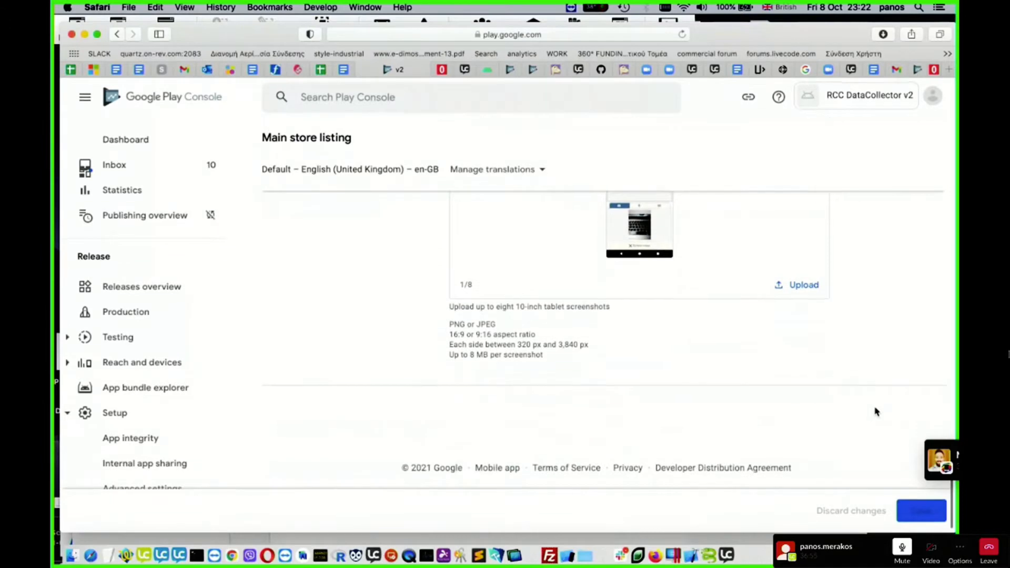
pyautogui.click(925, 519)
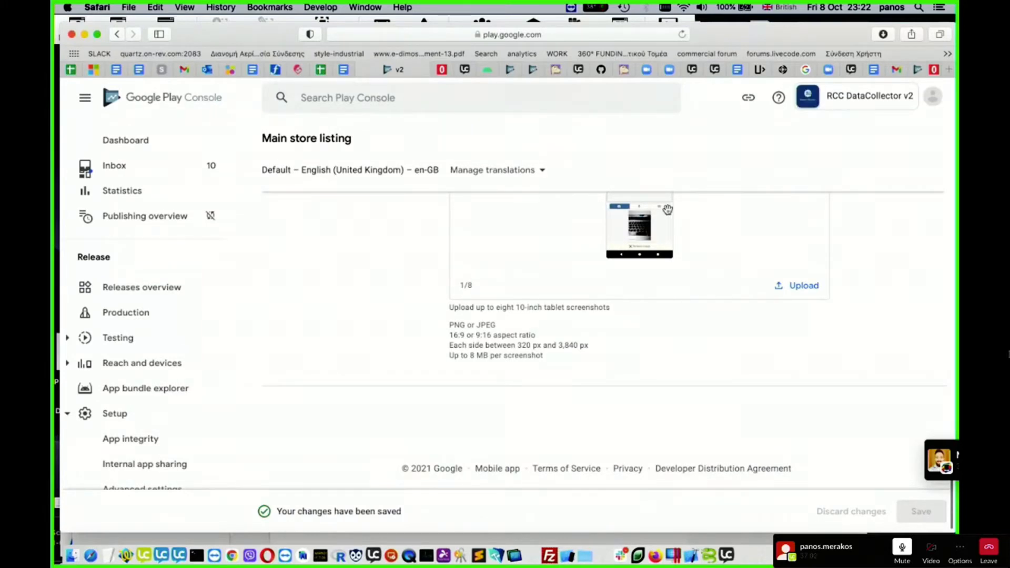
# - Return to the app's dashboard and expand the tasks for testing the app with a larger group of testers
pyautogui.click(136, 142)
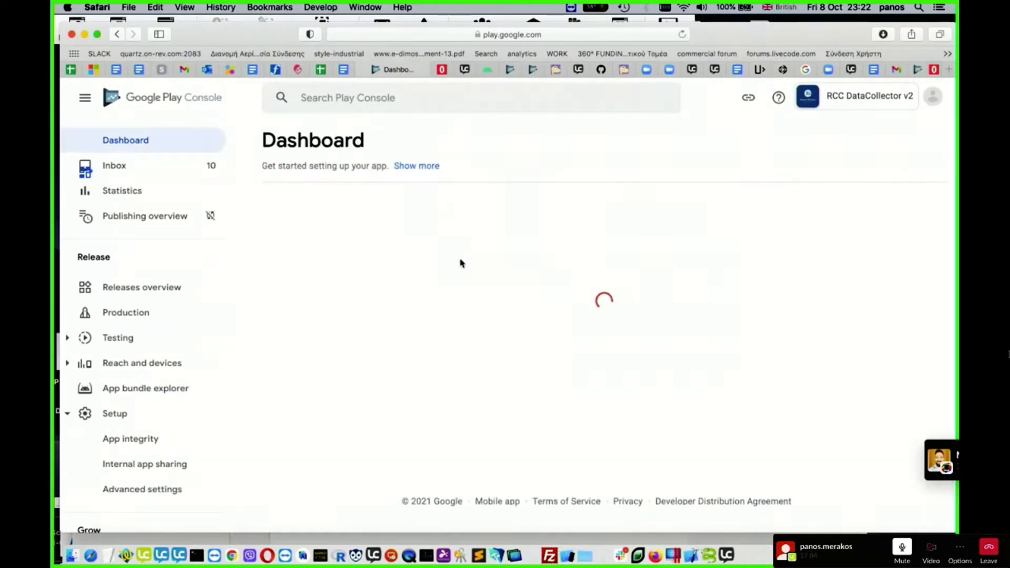
pyautogui.scroll(-6, 600, 284)
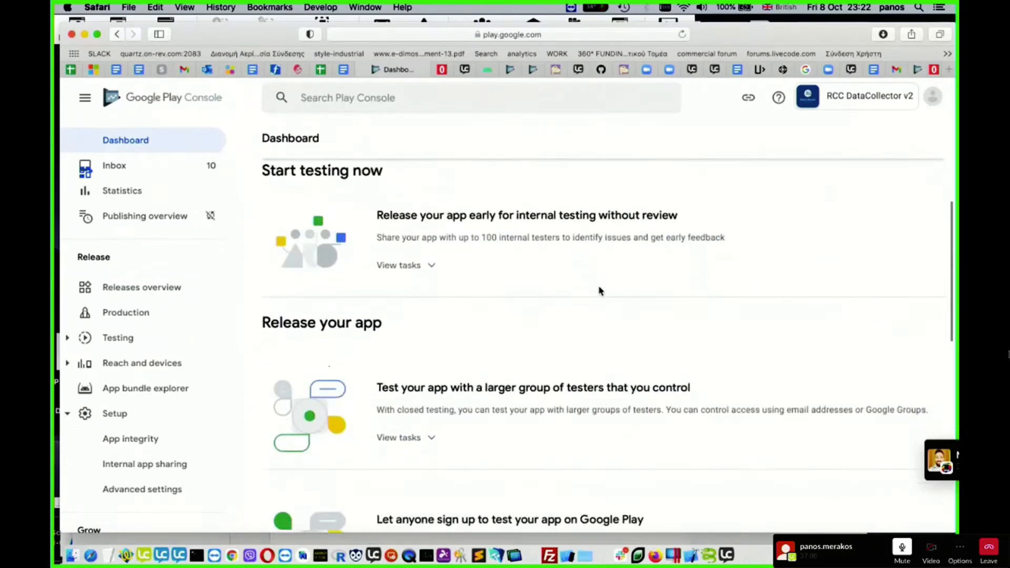
pyautogui.scroll(2, 599, 286)
pyautogui.scroll(1, 600, 288)
pyautogui.scroll(-1, 600, 289)
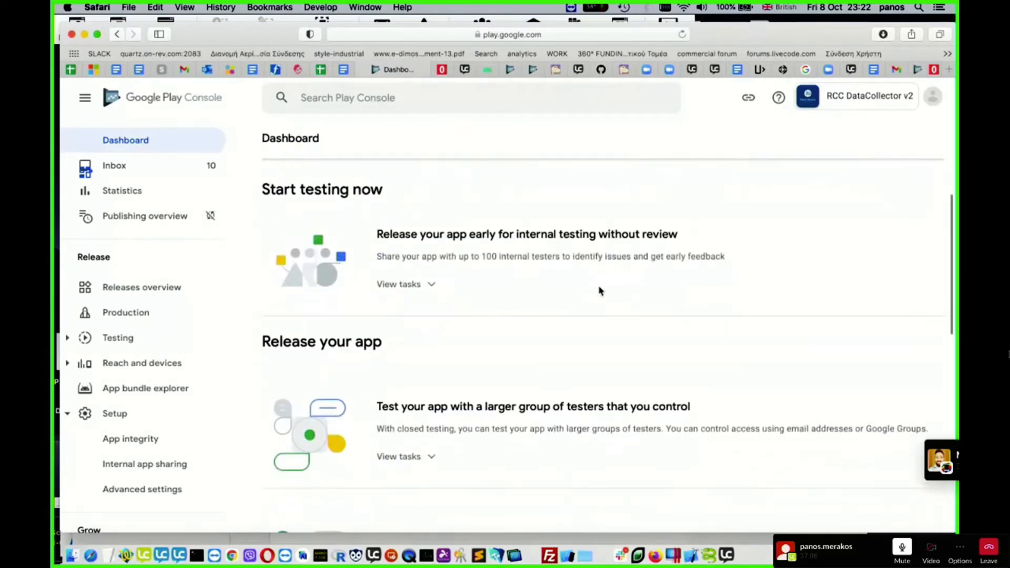
pyautogui.scroll(-2, 457, 341)
pyautogui.scroll(-1, 457, 341)
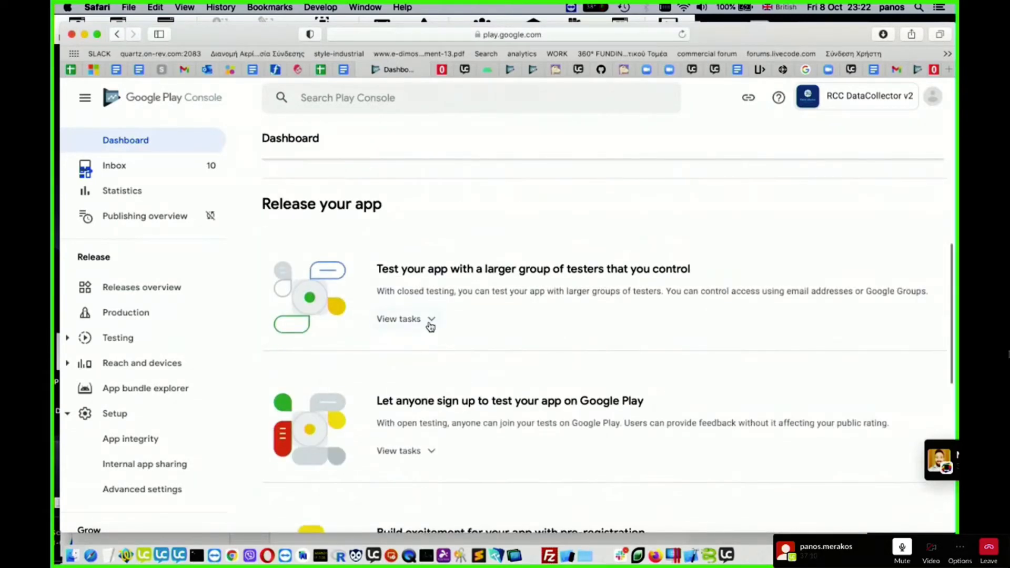
pyautogui.click(429, 319)
# - Examine the dashboard's internal testing section and the closed testing tasks for countries, testers and creating a release
pyautogui.scroll(4, 567, 386)
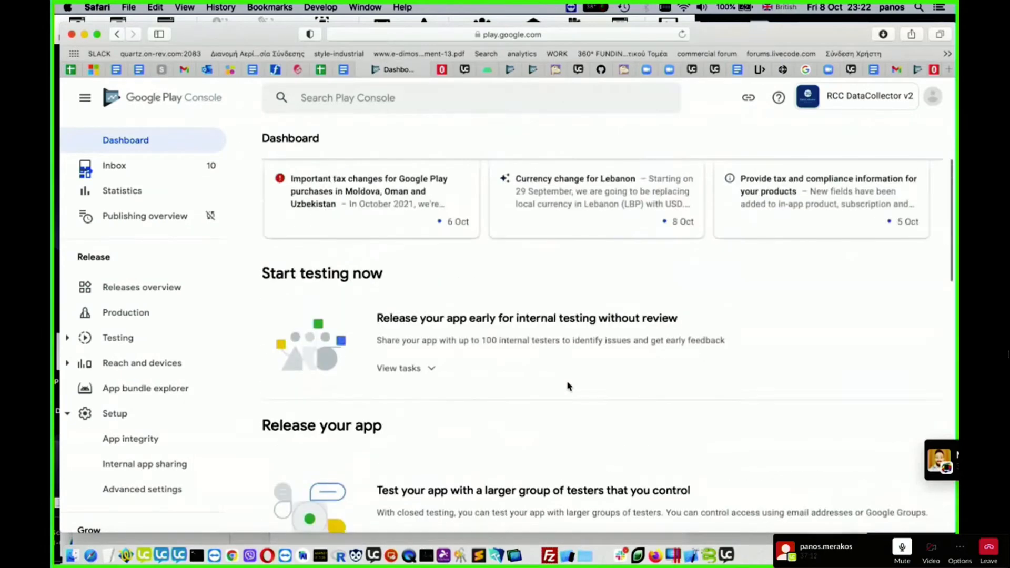
pyautogui.scroll(-1, 568, 387)
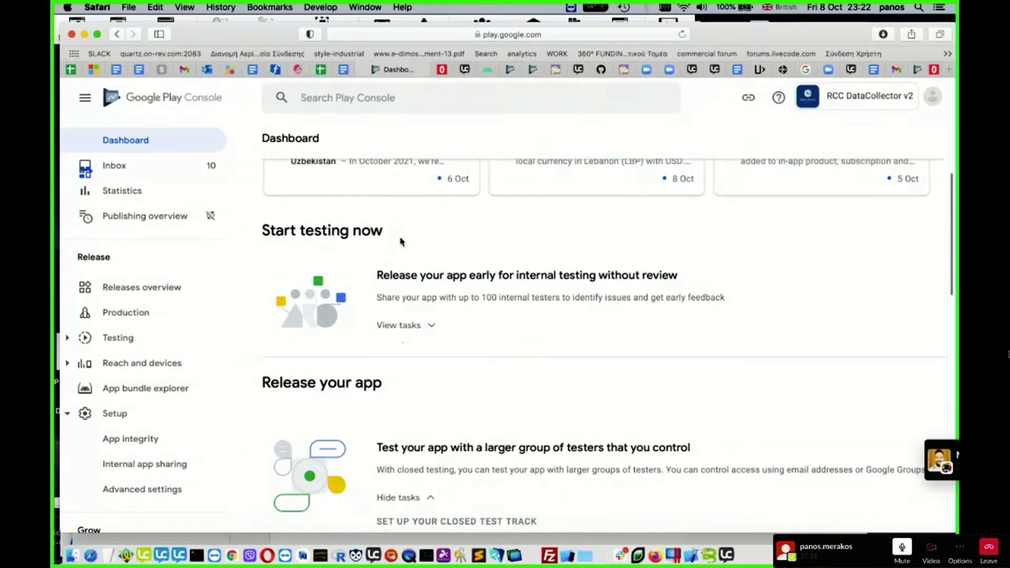
pyautogui.scroll(-2, 546, 361)
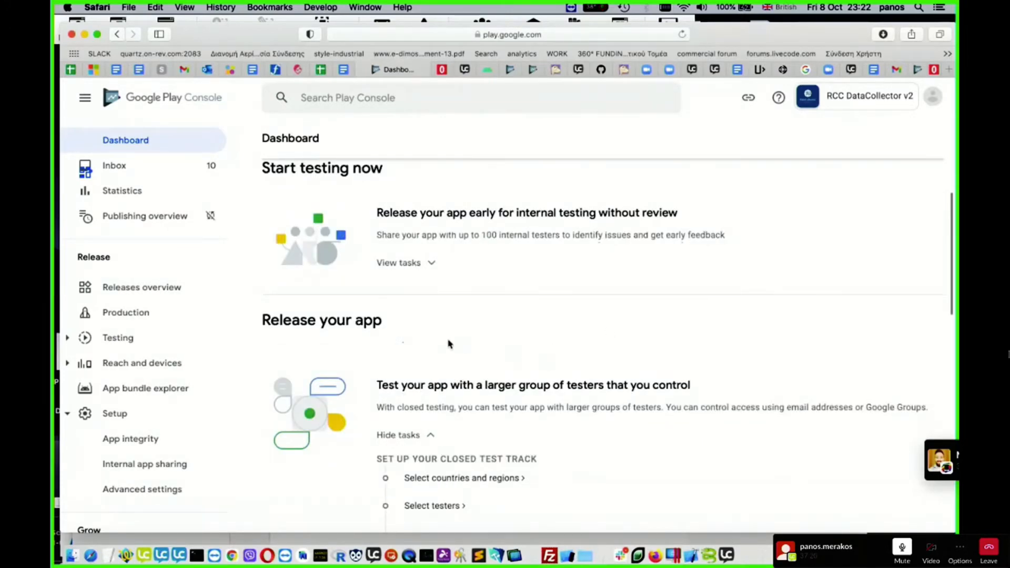
pyautogui.hscroll(-5, 448, 343)
pyautogui.scroll(-5, 482, 357)
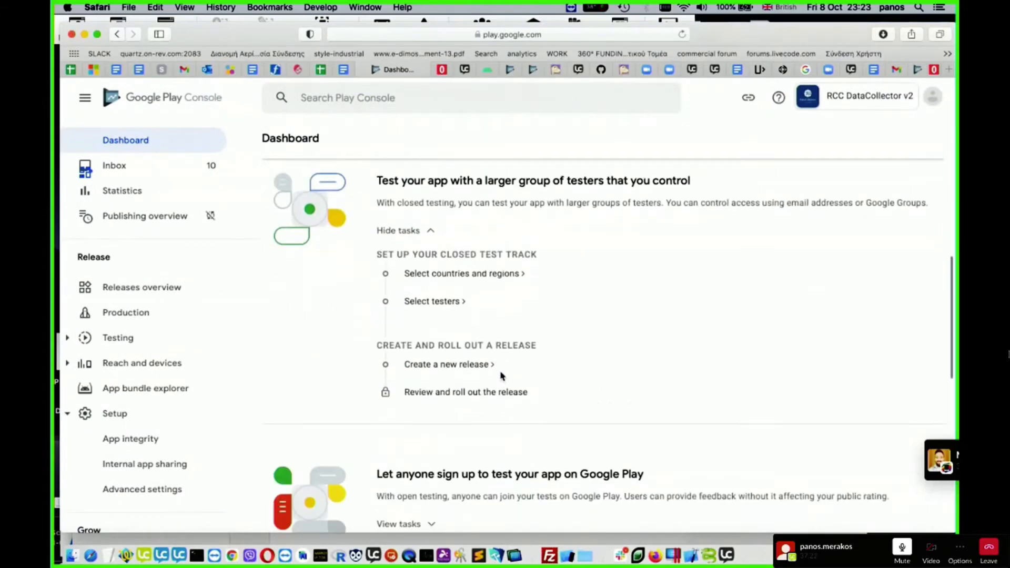
pyautogui.scroll(3, 501, 375)
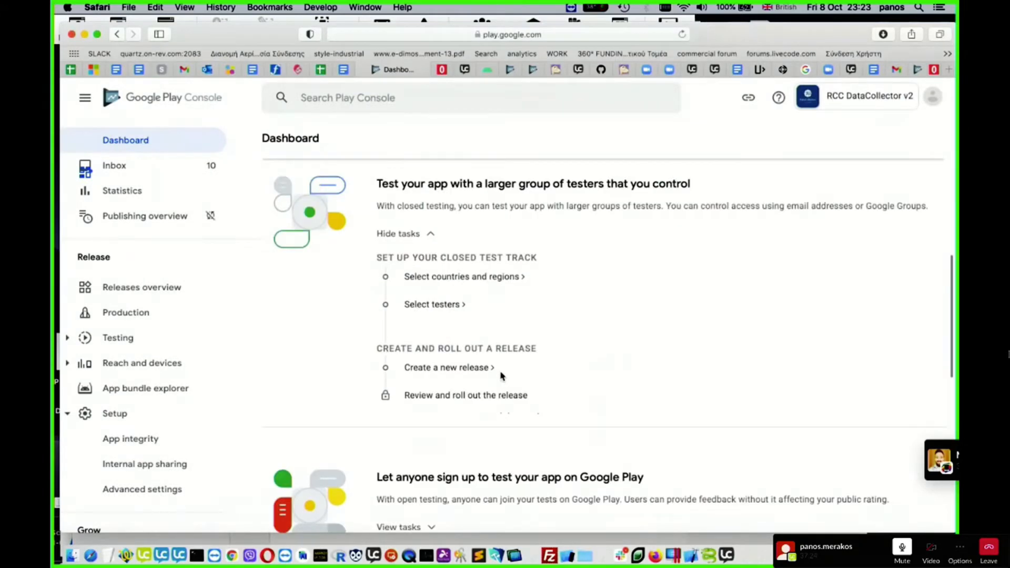
pyautogui.scroll(2, 500, 375)
pyautogui.scroll(3, 437, 232)
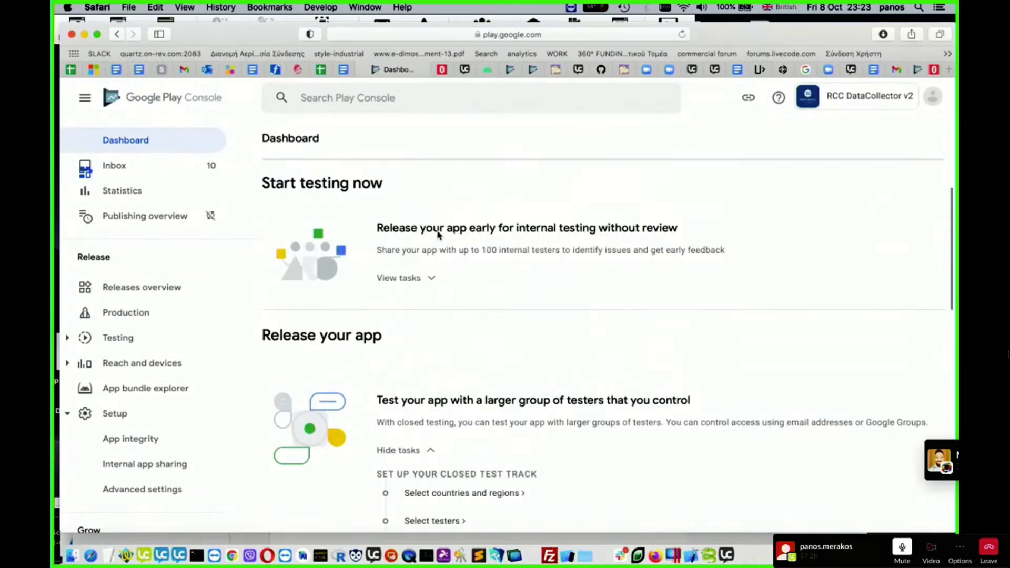
pyautogui.scroll(-3, 437, 232)
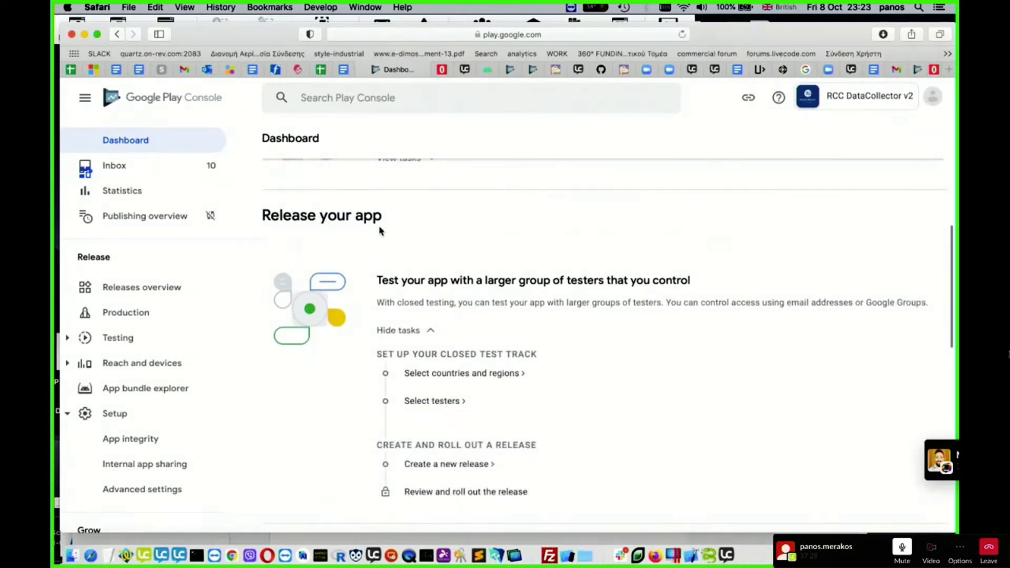
pyautogui.scroll(-1, 484, 293)
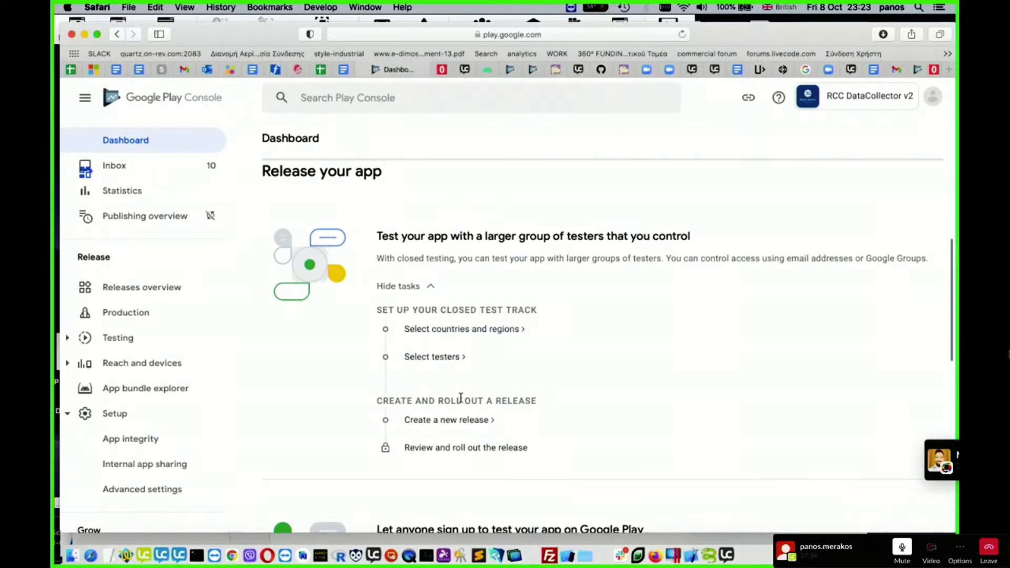
pyautogui.scroll(-1, 460, 398)
pyautogui.scroll(3, 461, 399)
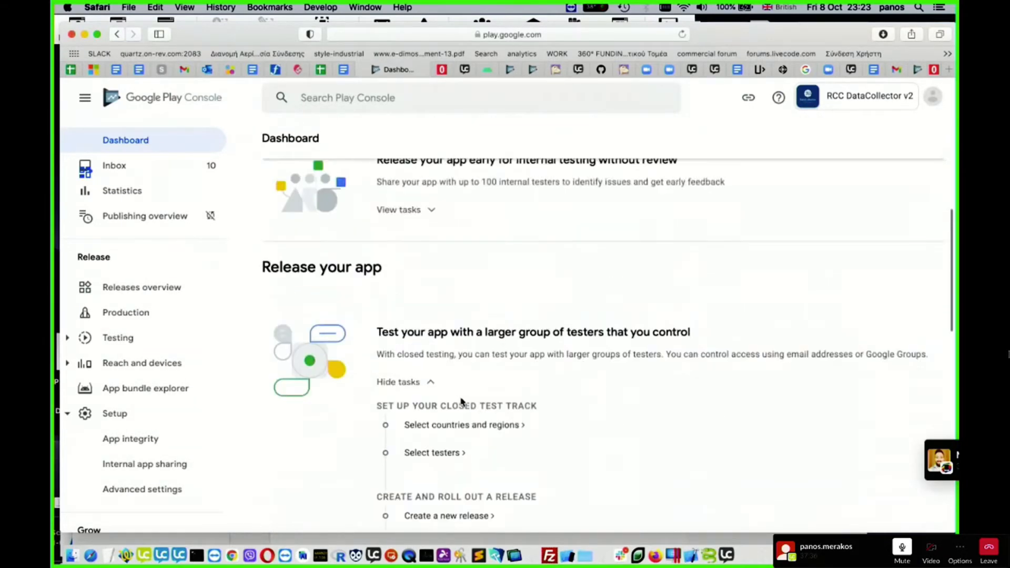
pyautogui.scroll(-4, 461, 400)
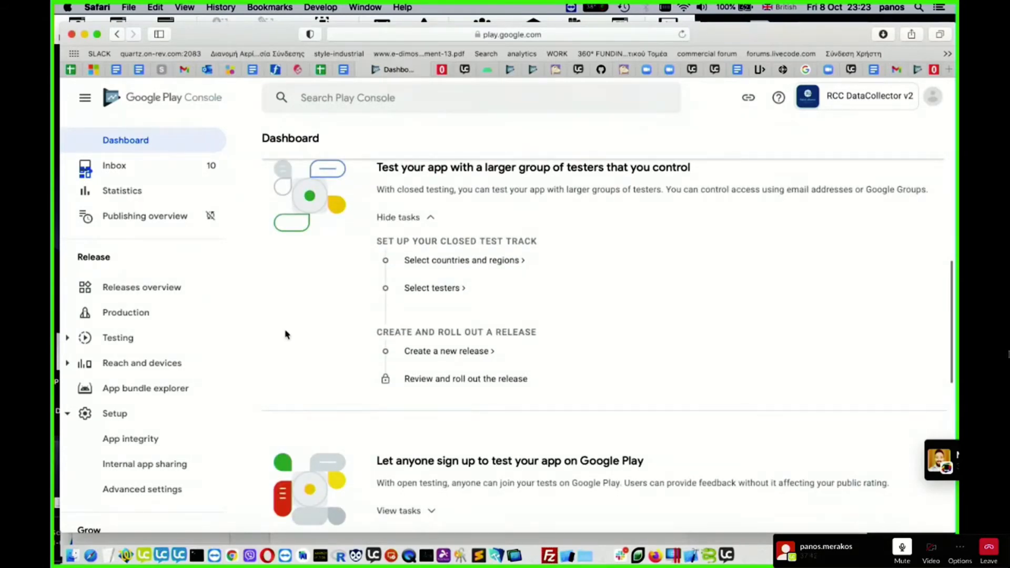
# - Review the Internal testing, Closed testing, Open testing and Production release pages to compare the available tracks
pyautogui.click(70, 338)
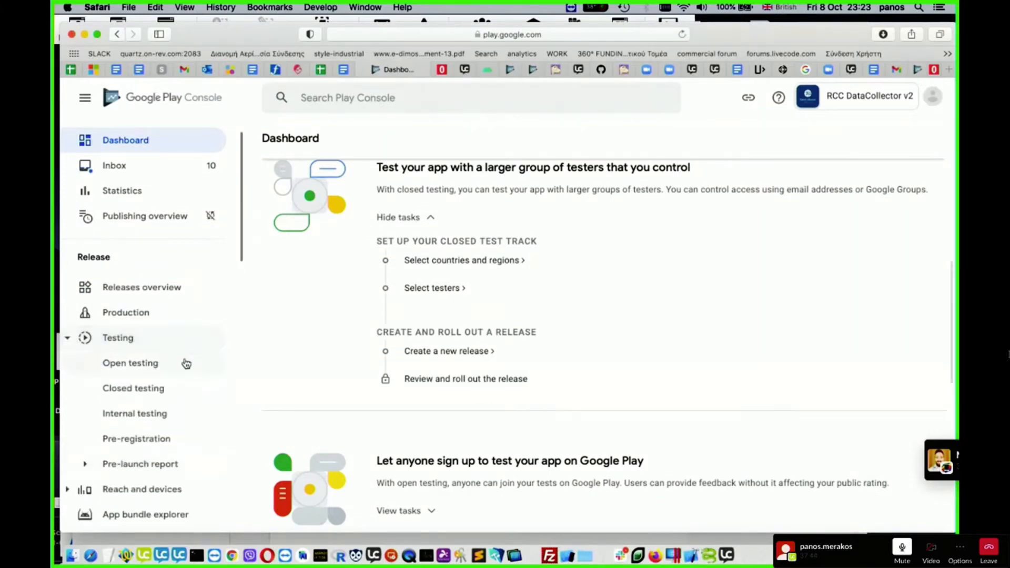
pyautogui.scroll(-2, 186, 364)
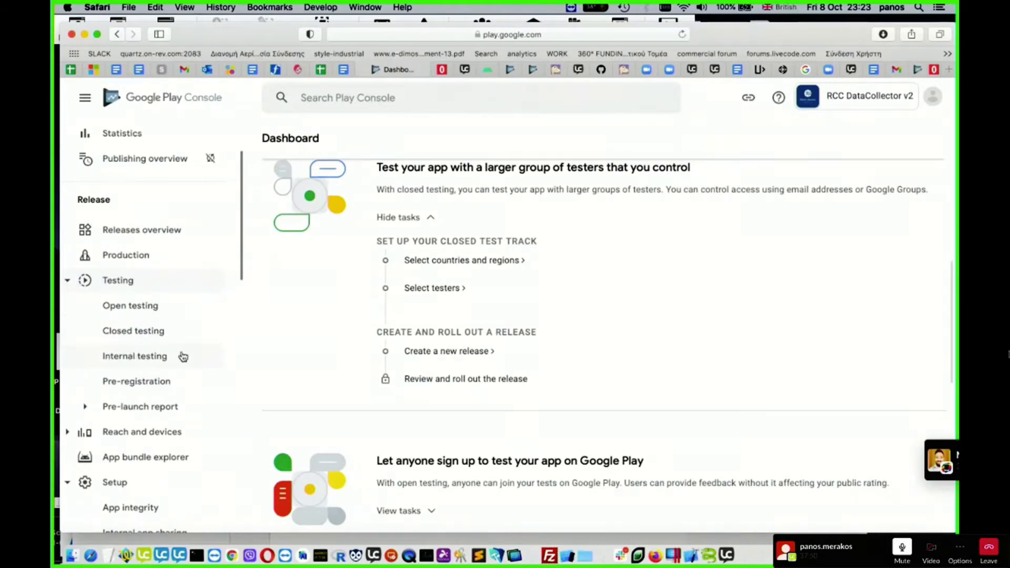
pyautogui.click(145, 362)
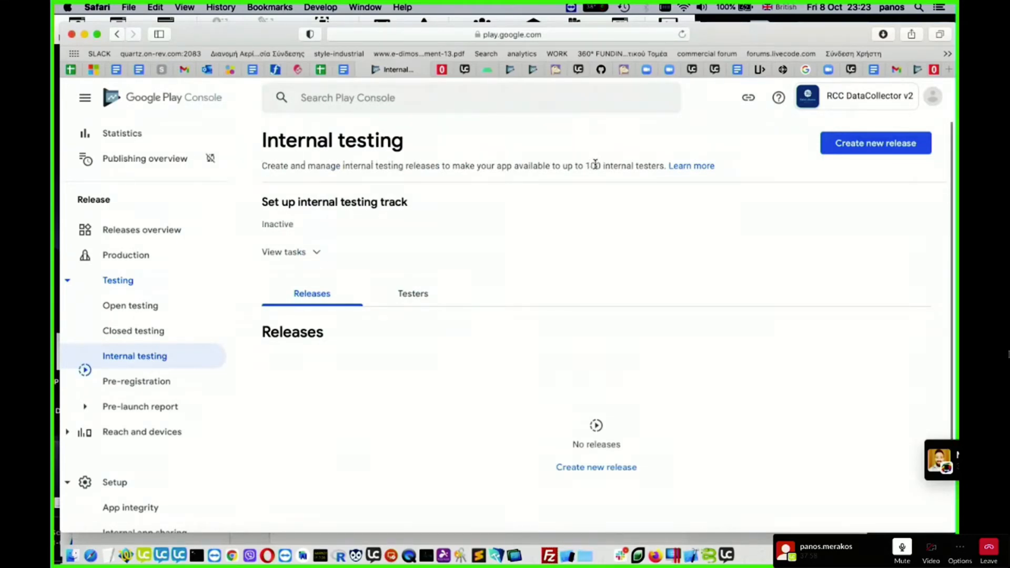
pyautogui.click(138, 336)
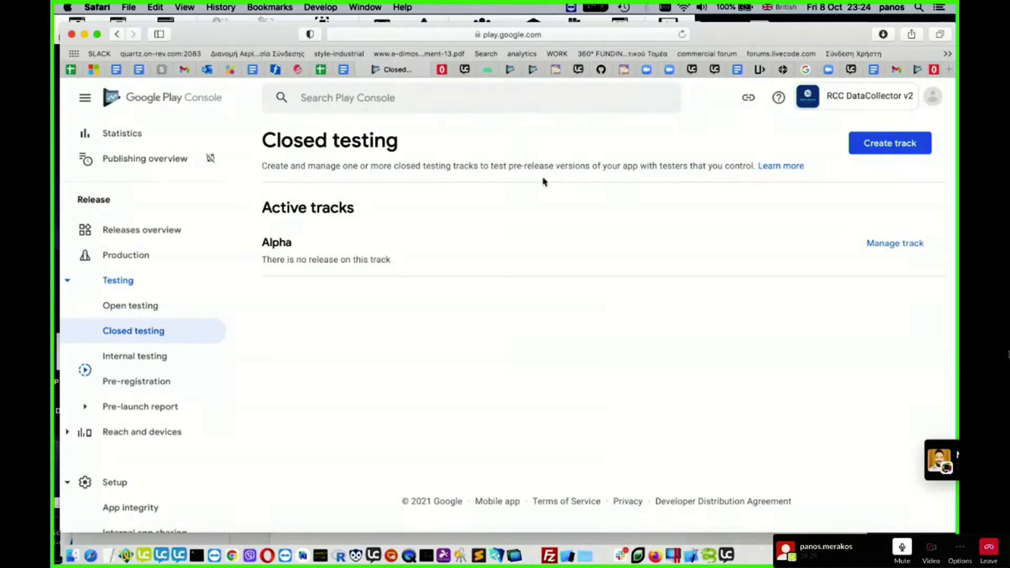
pyautogui.click(135, 308)
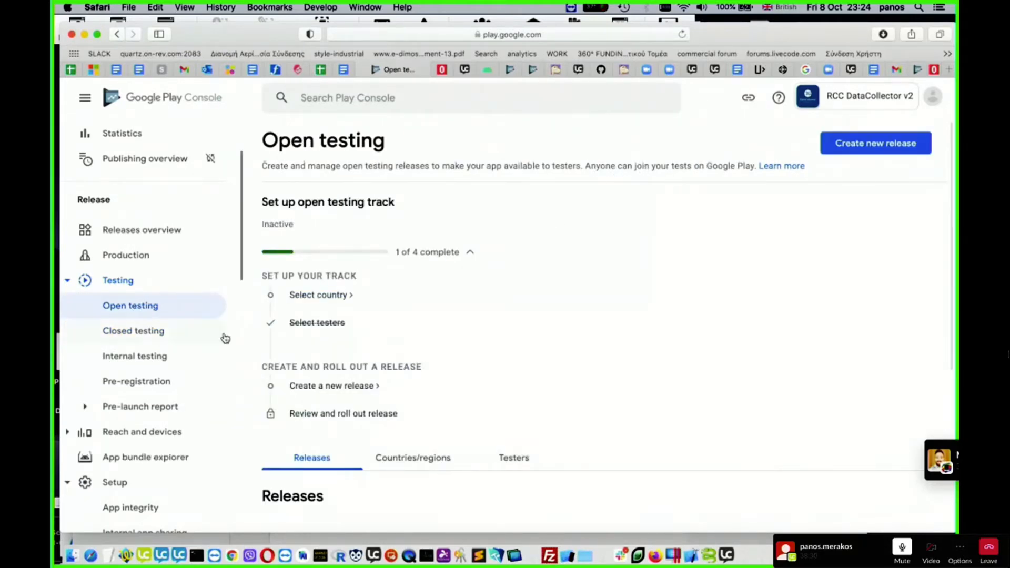
pyautogui.click(133, 339)
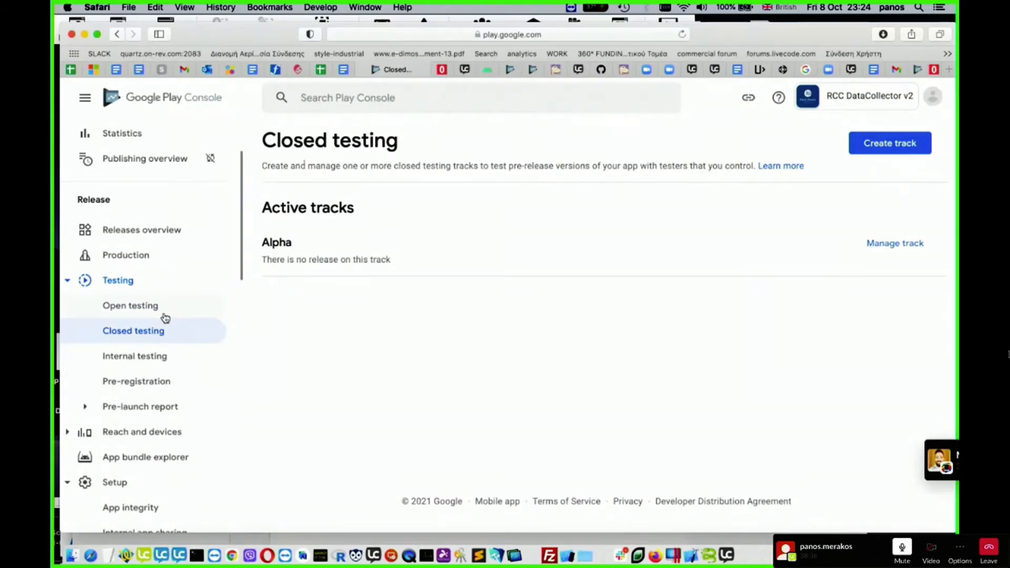
pyautogui.click(140, 257)
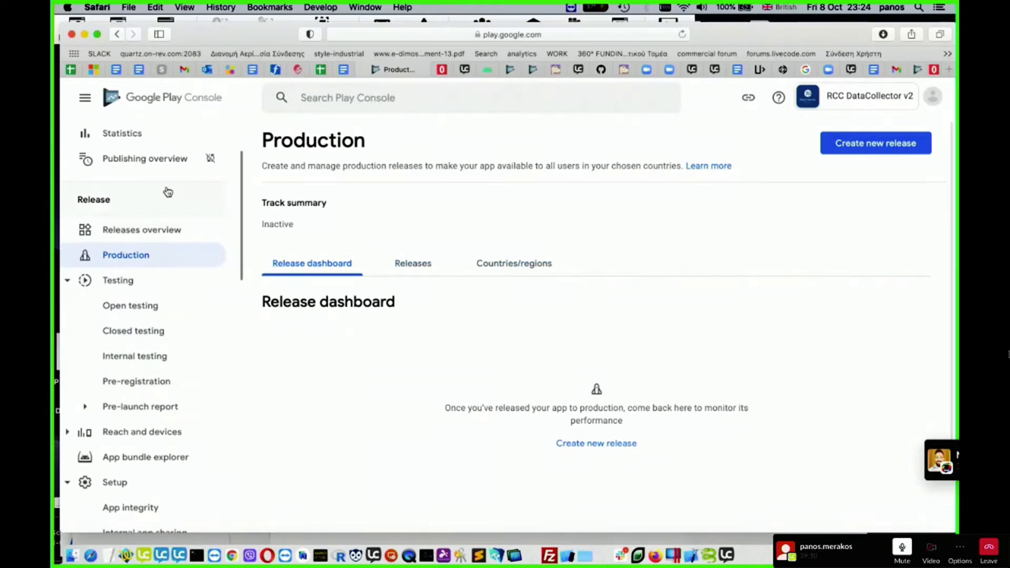
# - Return to the dashboard and look through its release options down to publishing the app on Google Play
pyautogui.scroll(3, 183, 235)
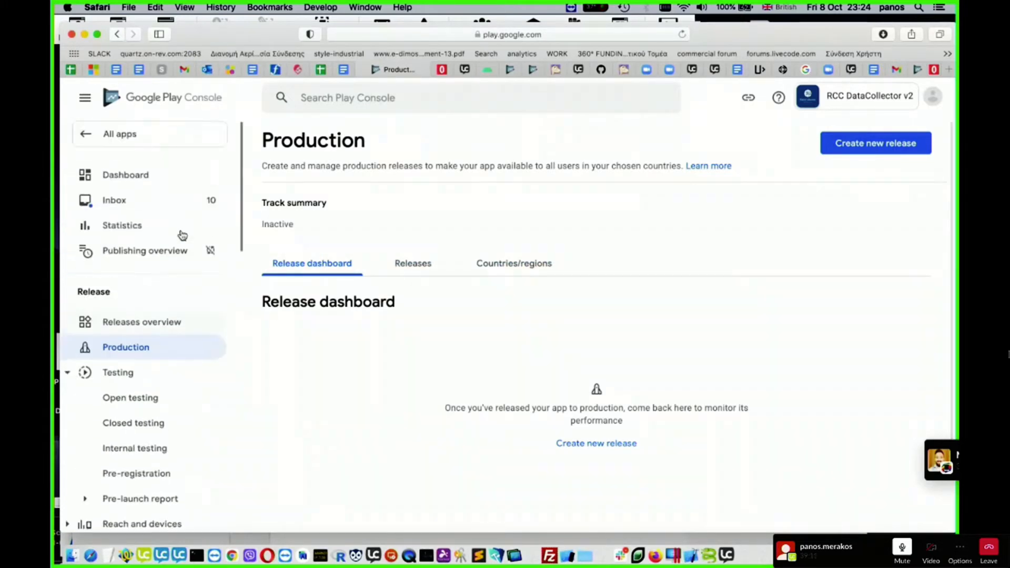
pyautogui.click(144, 174)
pyautogui.scroll(-10, 553, 301)
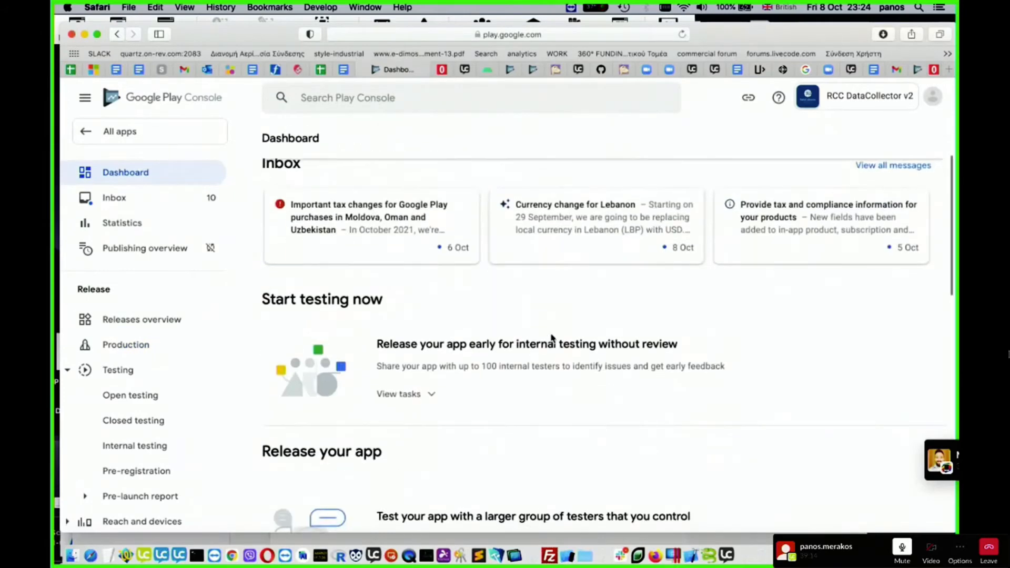
pyautogui.scroll(-8, 552, 339)
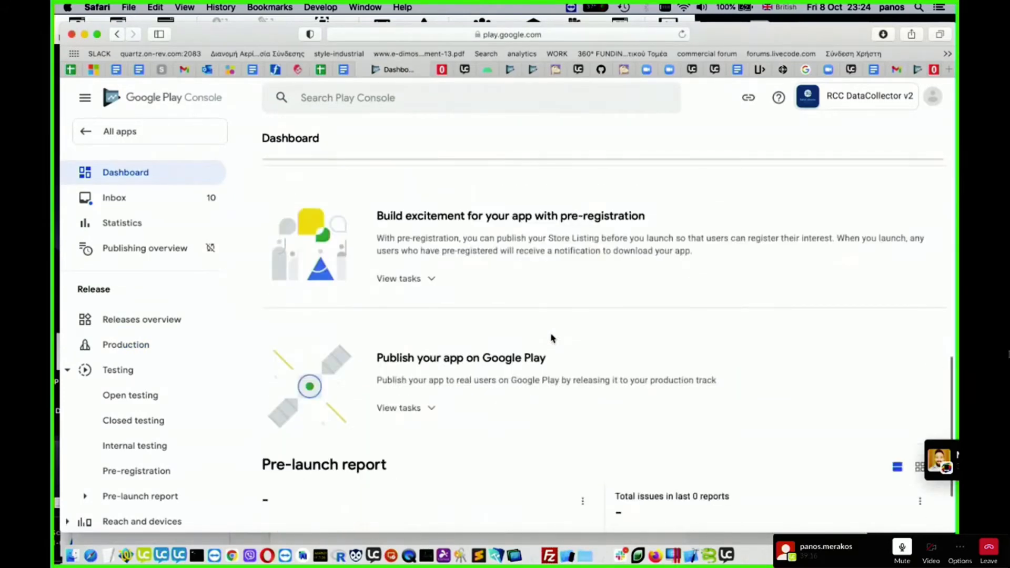
# - Look through the dashboard's release options and expand the tasks for letting anyone sign up to test the app on Google Play
pyautogui.scroll(5, 552, 338)
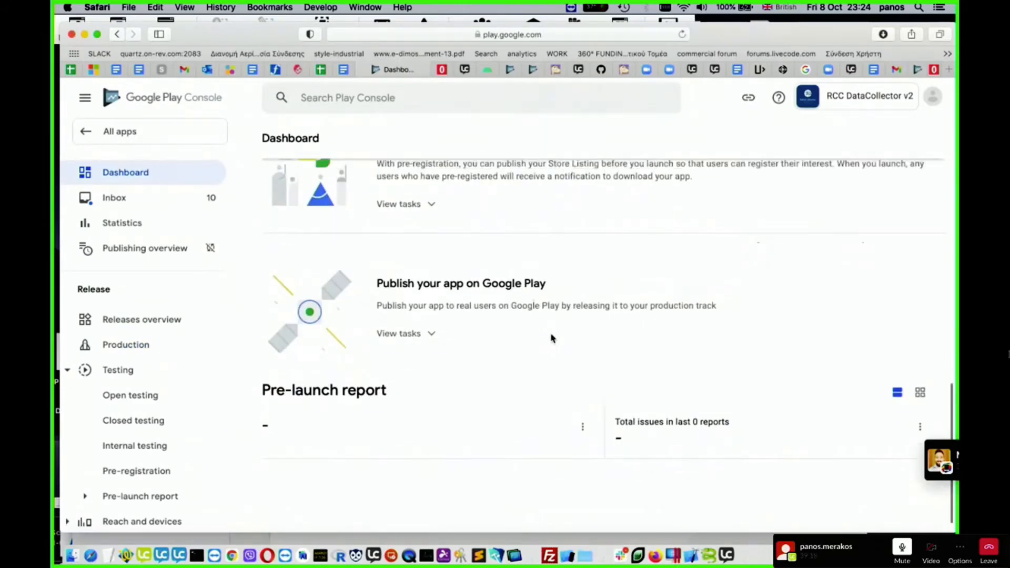
pyautogui.scroll(6, 551, 338)
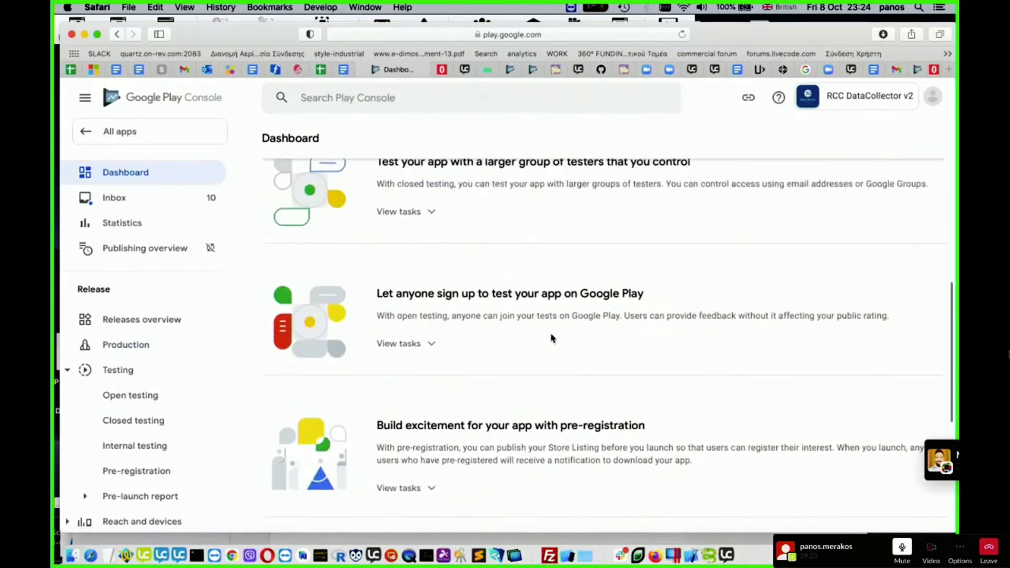
pyautogui.scroll(1, 551, 338)
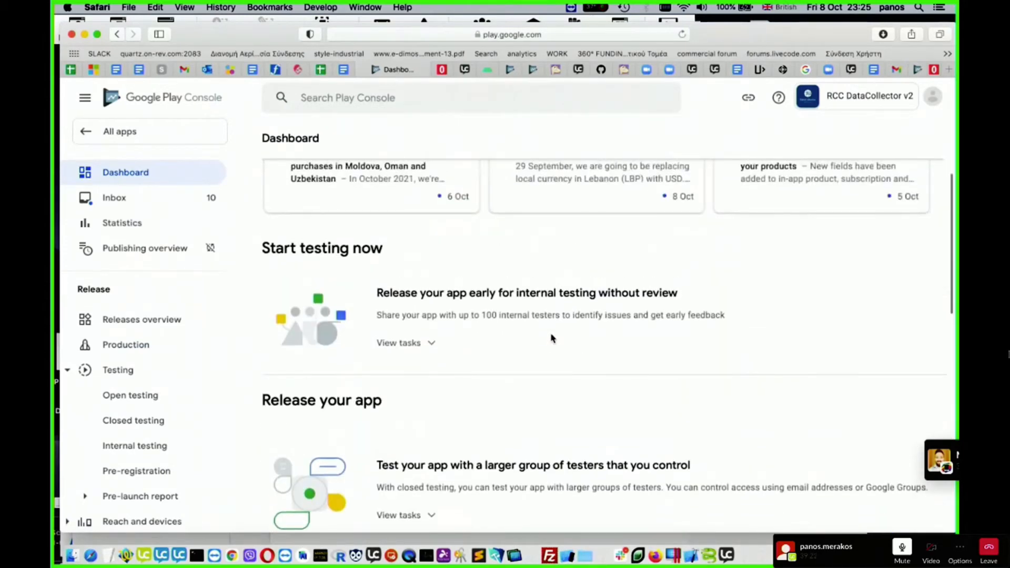
pyautogui.scroll(2, 551, 338)
pyautogui.scroll(-7, 551, 338)
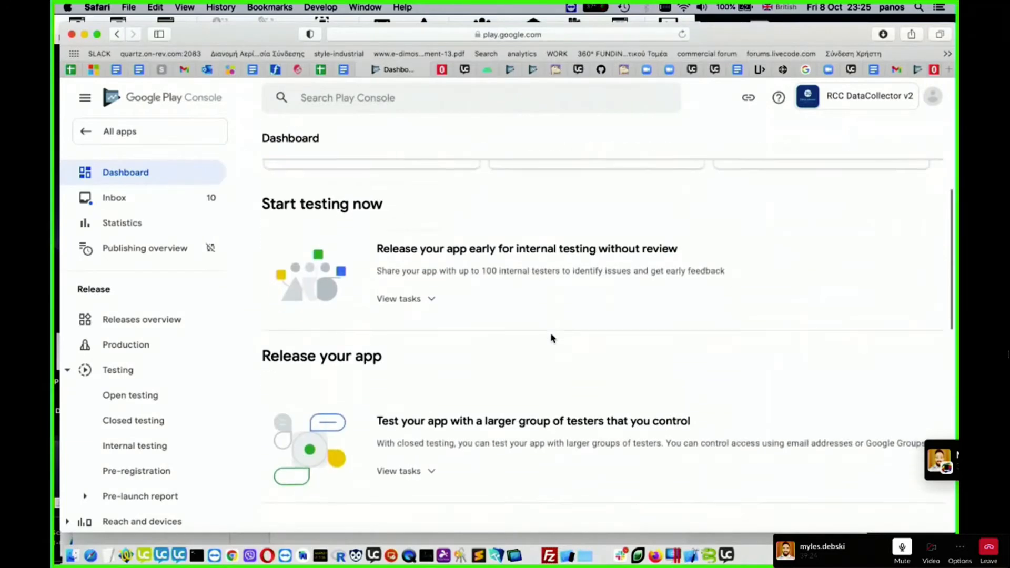
pyautogui.scroll(-2, 494, 321)
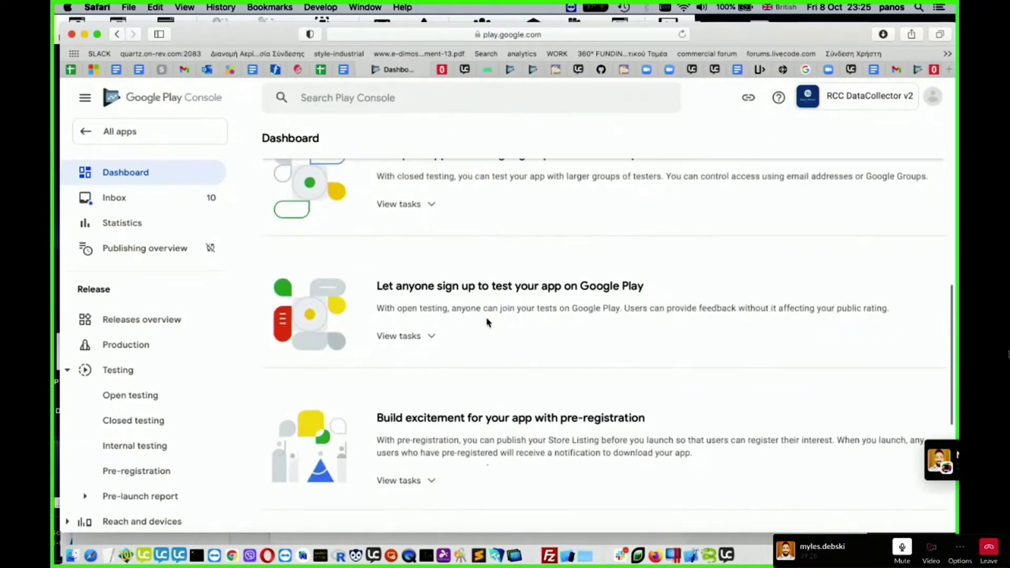
pyautogui.scroll(-1, 487, 322)
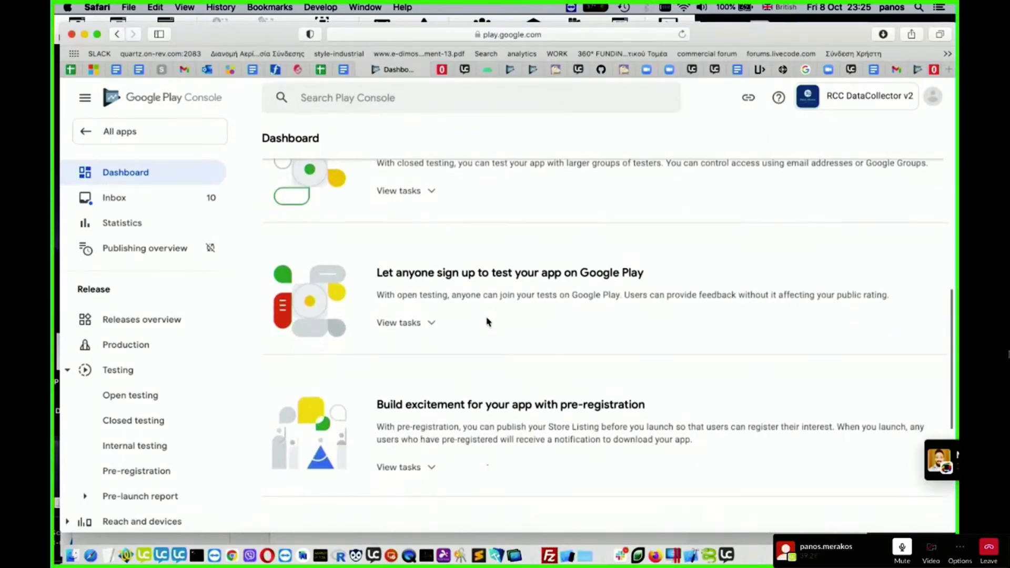
pyautogui.click(434, 324)
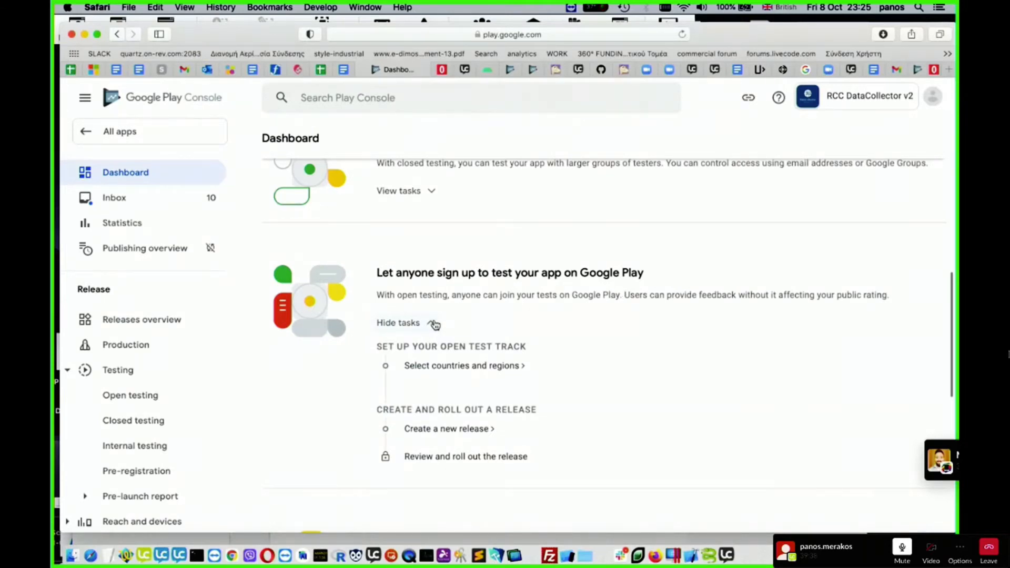
# - Review the open testing tasks and expand the tasks for publishing the app on Google Play
pyautogui.scroll(-3, 491, 338)
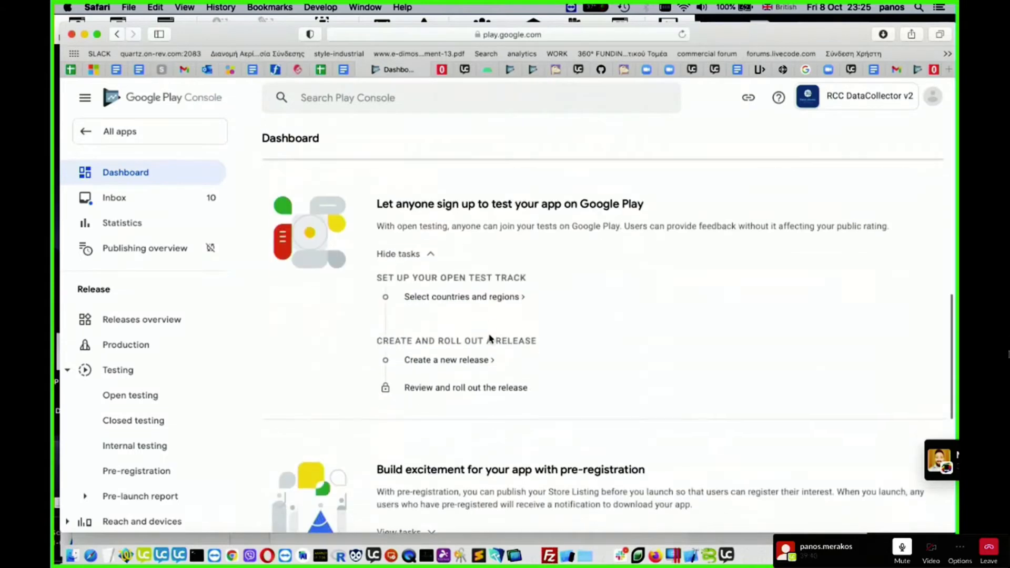
pyautogui.scroll(-5, 490, 338)
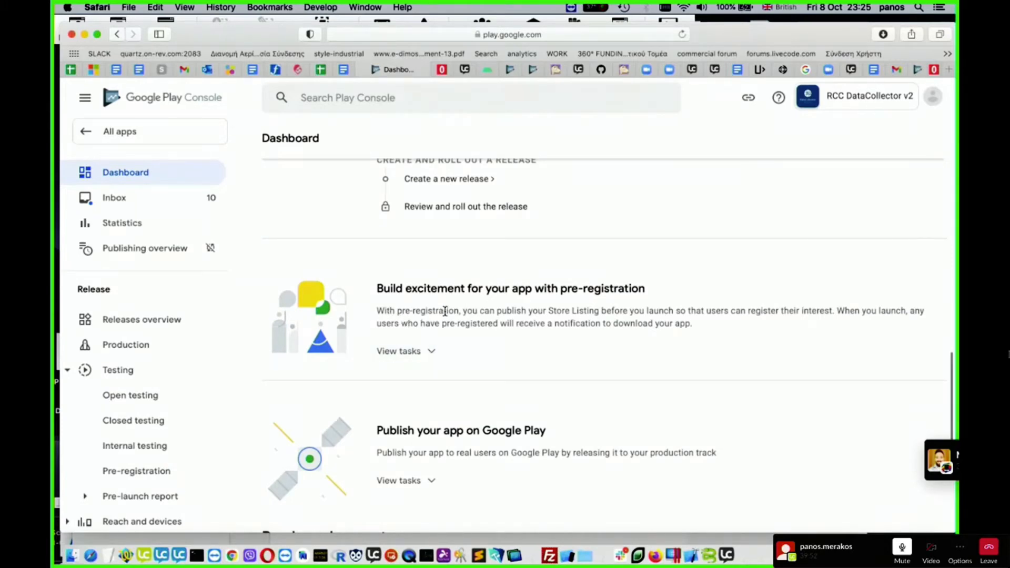
pyautogui.scroll(-3, 439, 345)
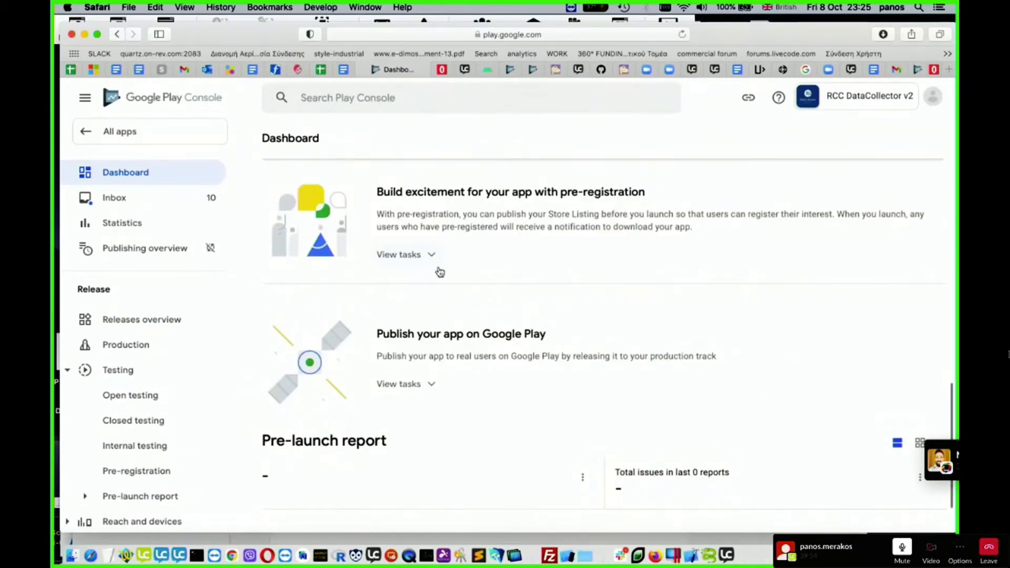
pyautogui.scroll(-2, 430, 389)
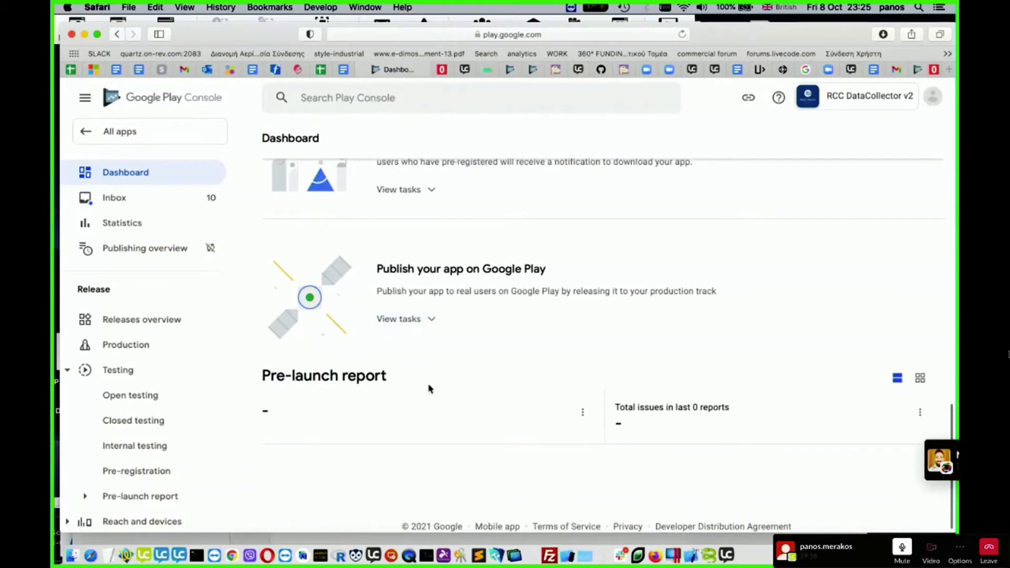
pyautogui.click(426, 322)
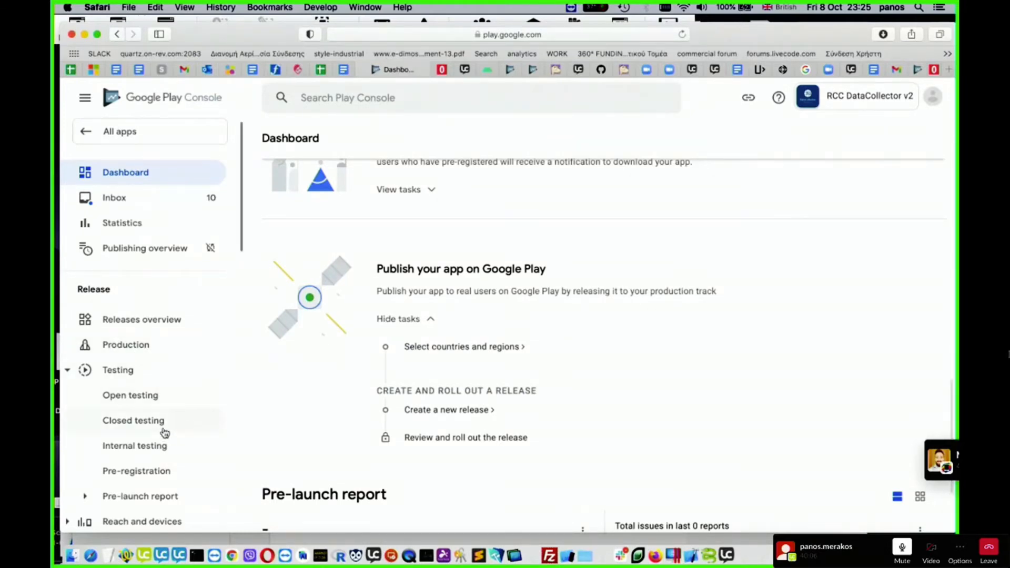
# - Compare the dashboard's open testing tasks with the tasks for publishing the app to production
pyautogui.scroll(3, 409, 234)
pyautogui.scroll(2, 410, 234)
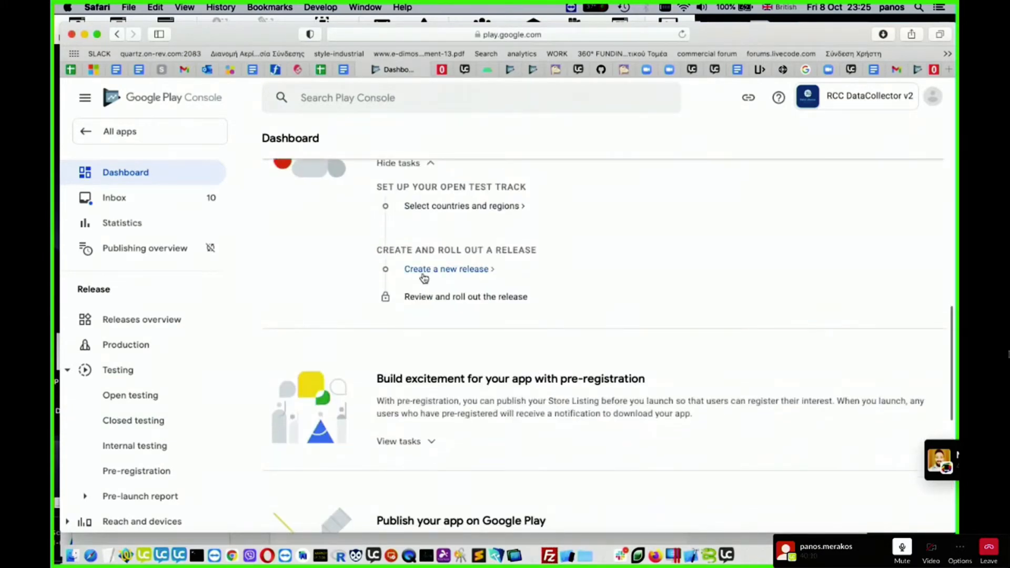
pyautogui.scroll(-1, 461, 308)
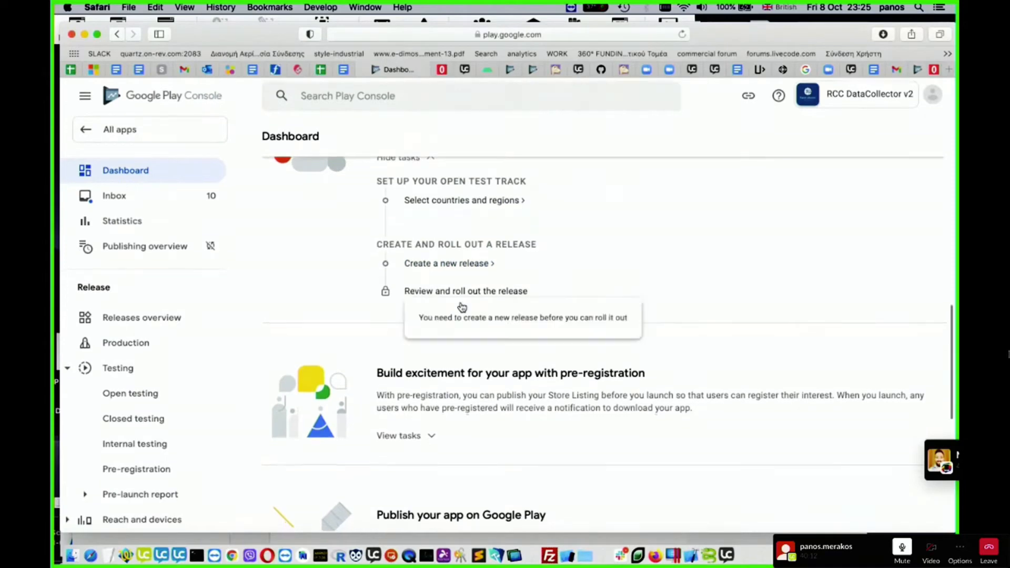
pyautogui.scroll(3, 743, 300)
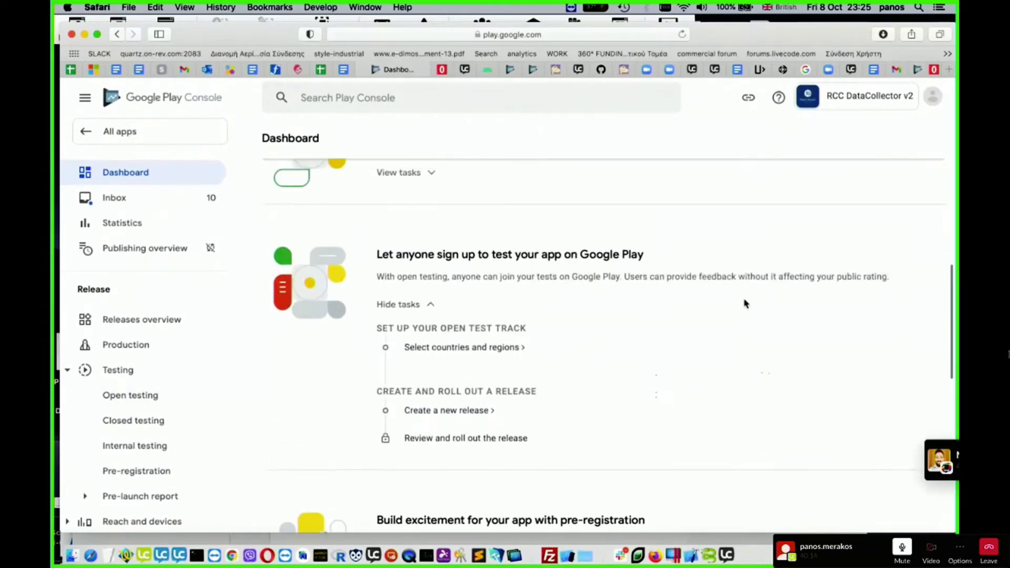
pyautogui.scroll(-6, 743, 303)
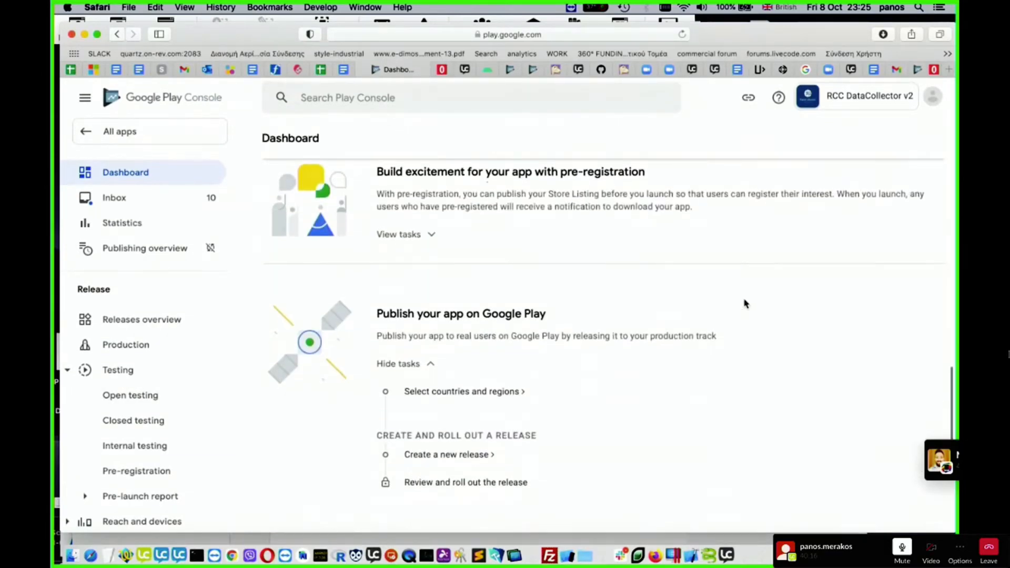
pyautogui.scroll(2, 743, 304)
pyautogui.scroll(4, 743, 303)
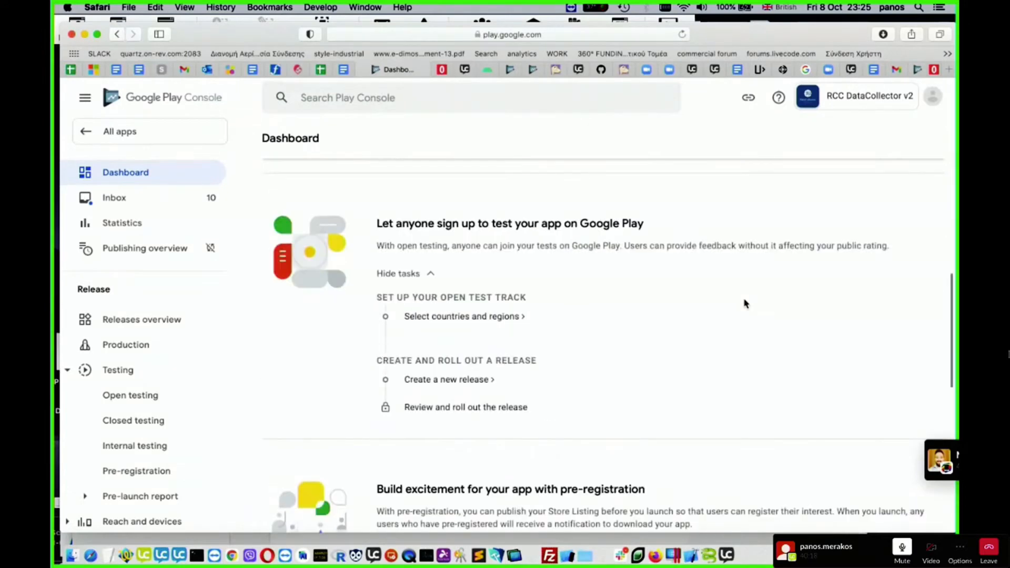
# - Add all countries/regions and Rest of World to the Open testing track and check its setup progress
pyautogui.click(476, 317)
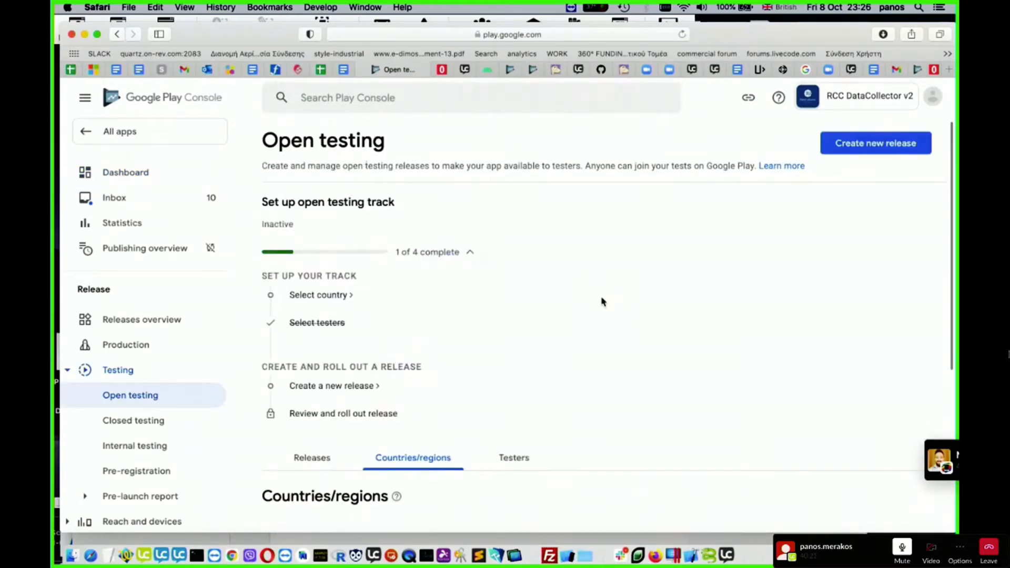
pyautogui.click(335, 255)
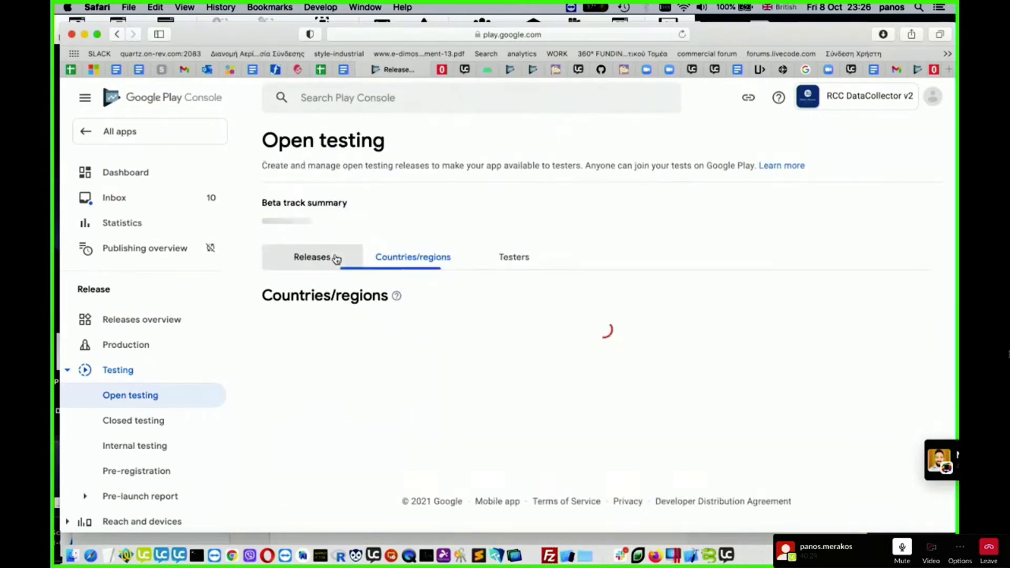
pyautogui.scroll(-3, 390, 314)
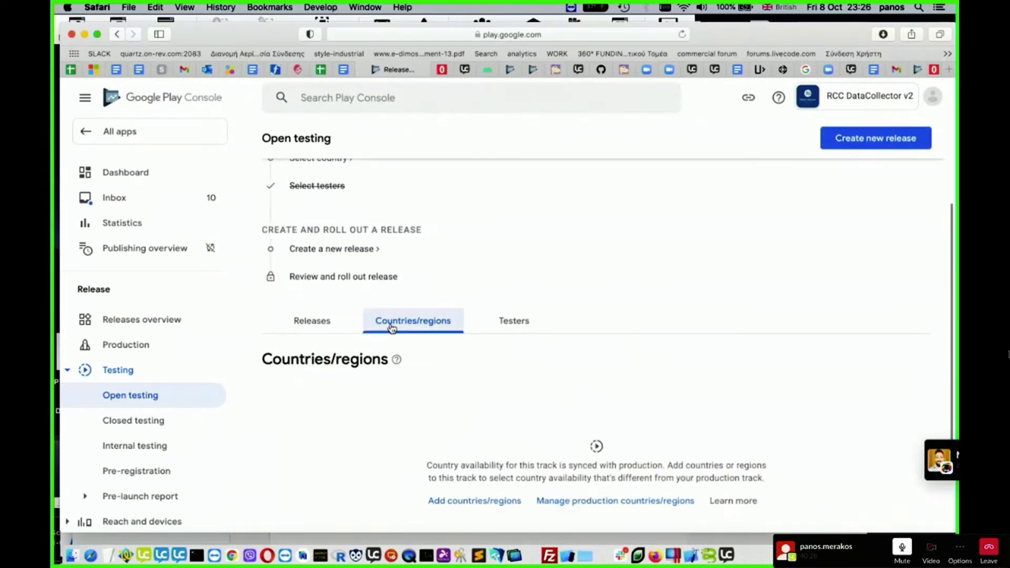
pyautogui.scroll(-3, 409, 336)
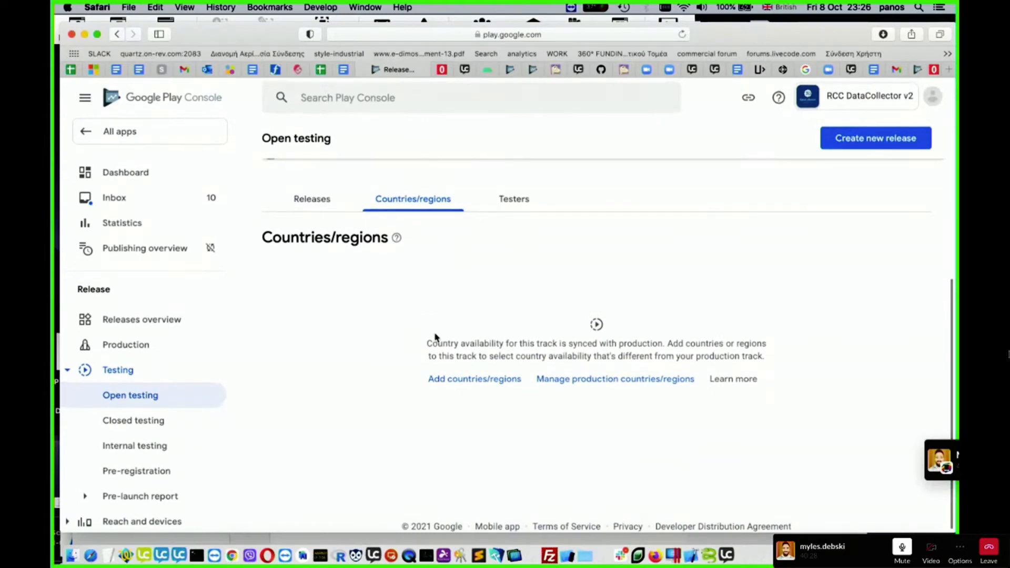
pyautogui.click(489, 379)
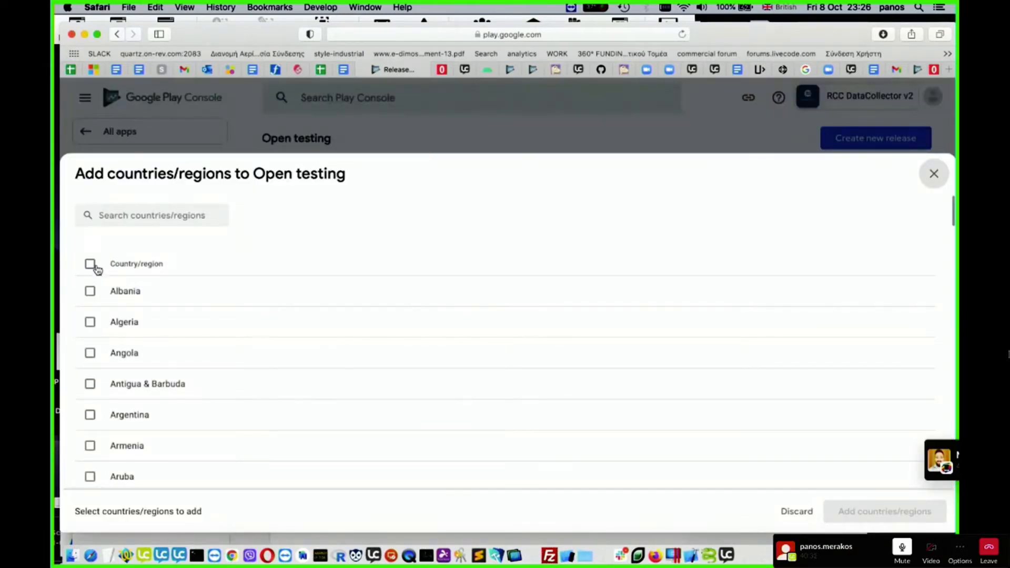
pyautogui.click(96, 268)
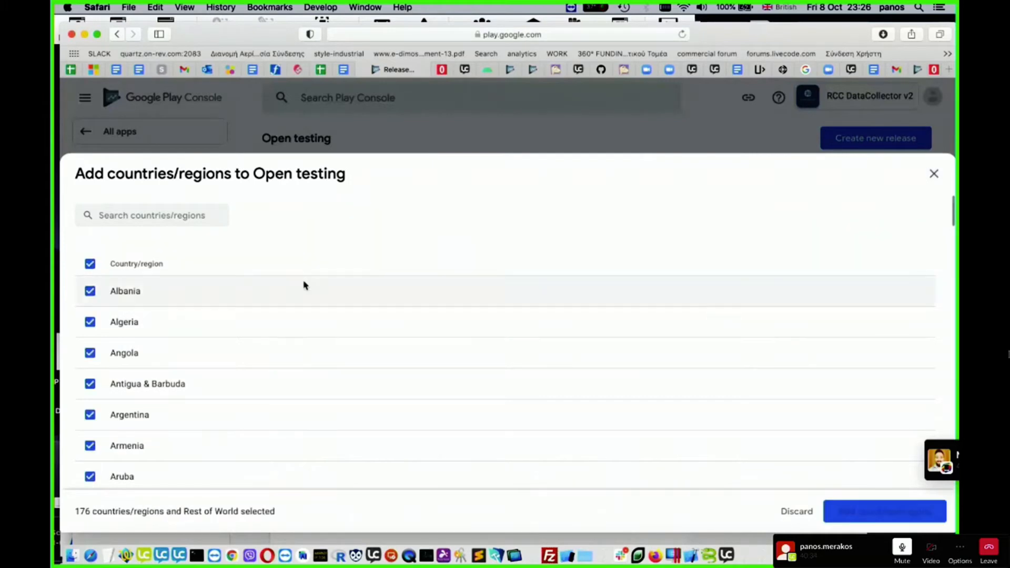
pyautogui.click(902, 514)
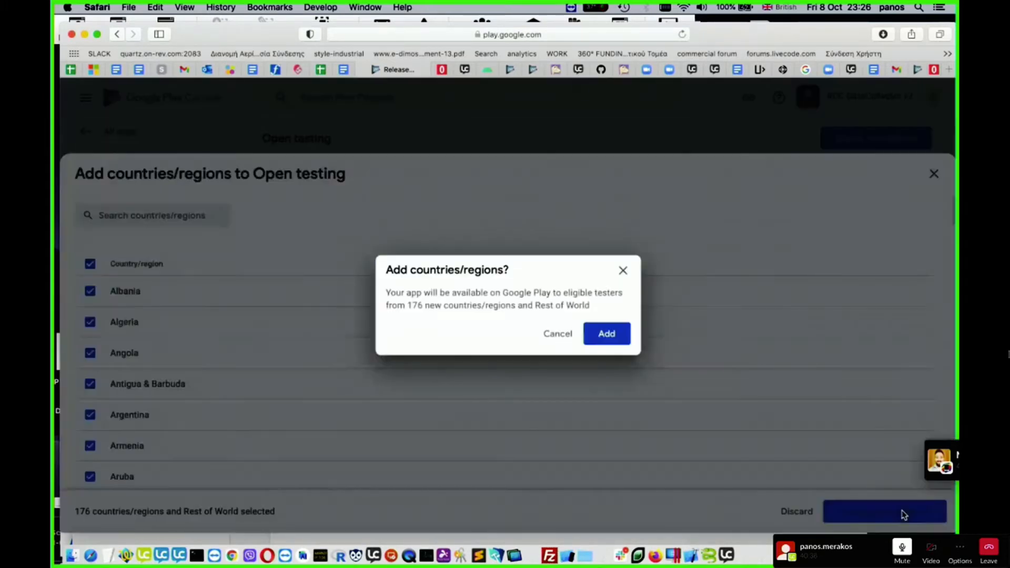
pyautogui.click(606, 336)
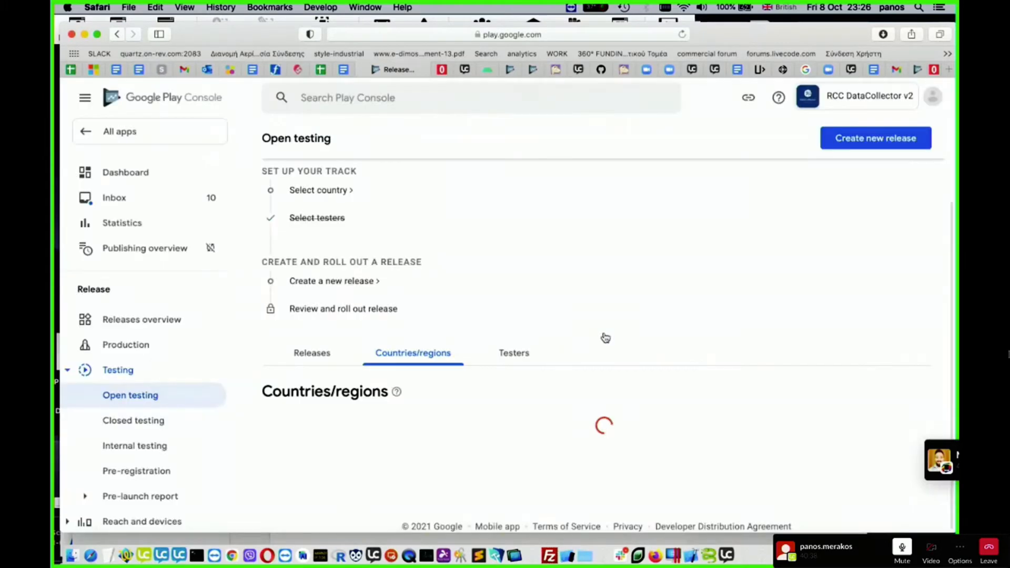
pyautogui.scroll(-3, 606, 337)
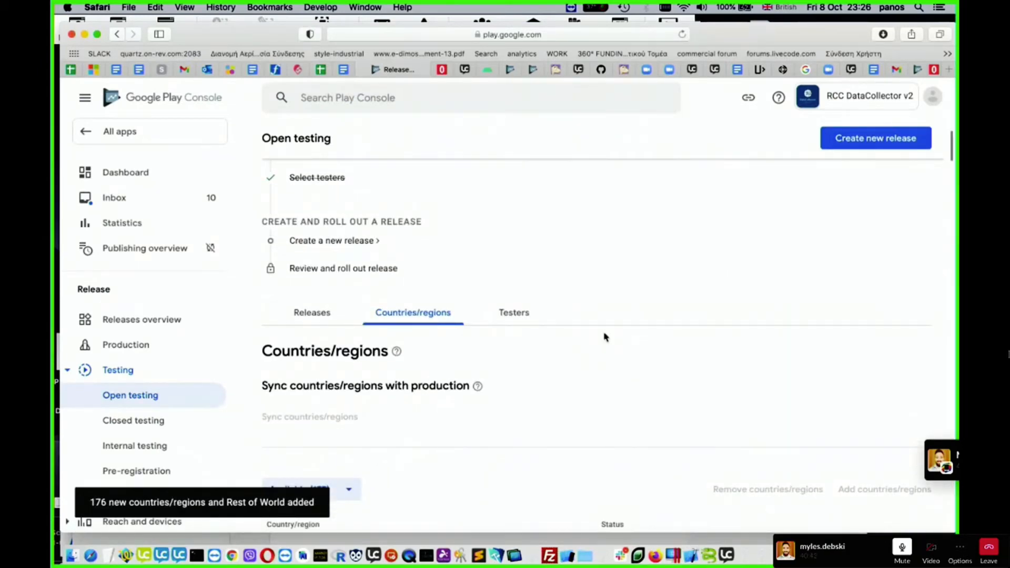
pyautogui.scroll(3, 605, 336)
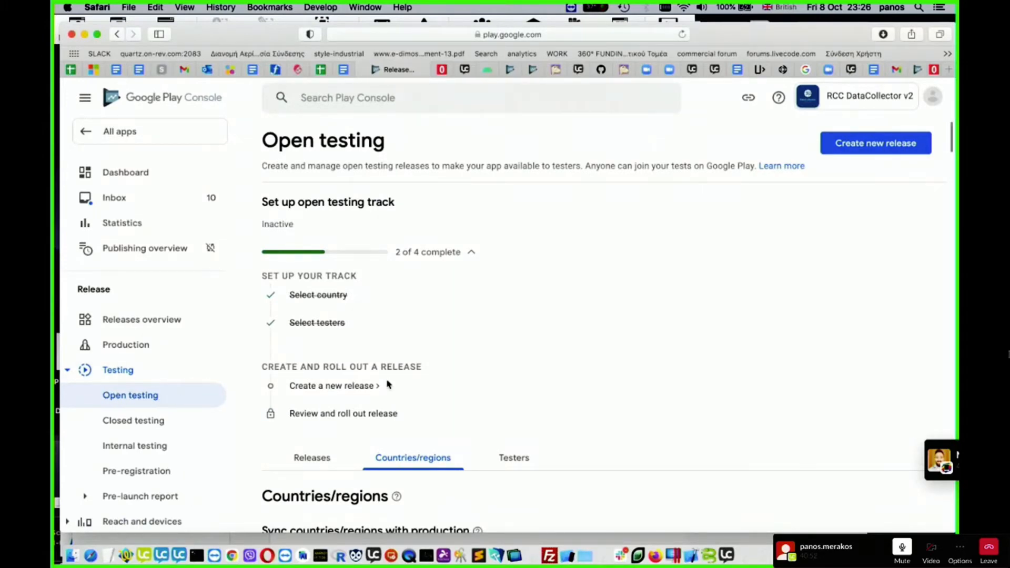
pyautogui.scroll(-1, 387, 388)
pyautogui.scroll(1, 386, 389)
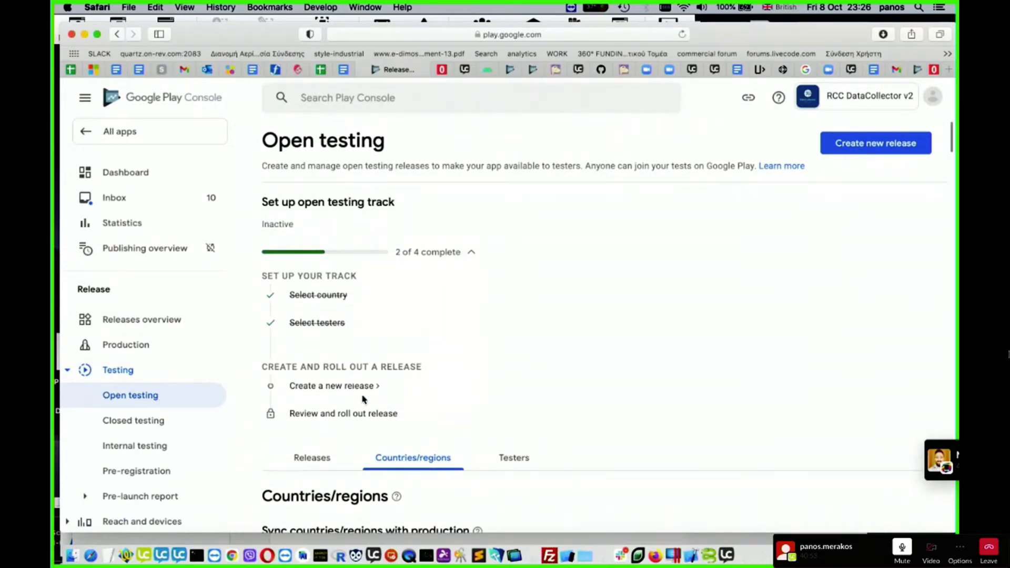
# - Add all countries/regions and Rest of World to the Production track and look over its country list
pyautogui.click(141, 349)
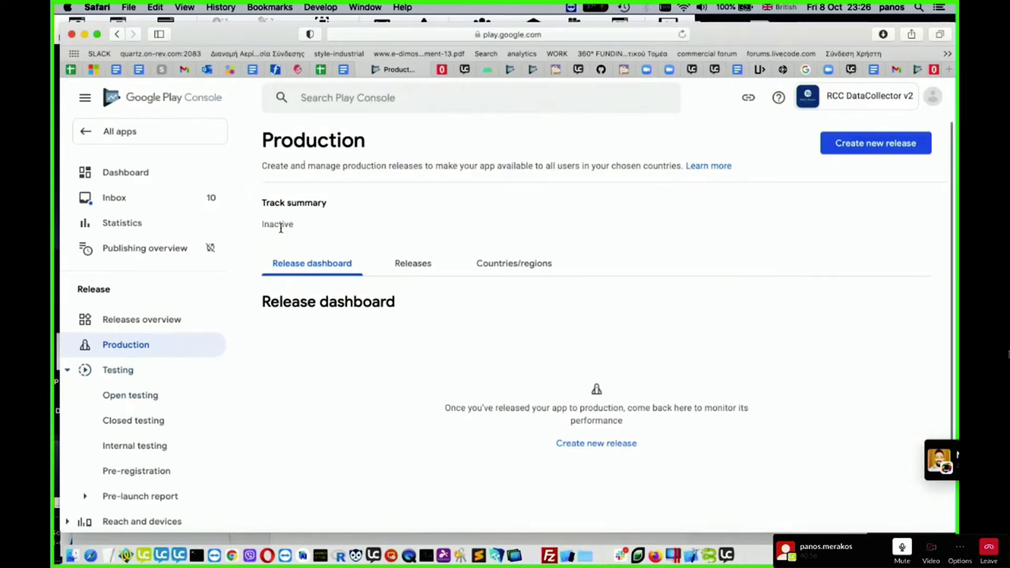
pyautogui.scroll(-2, 439, 310)
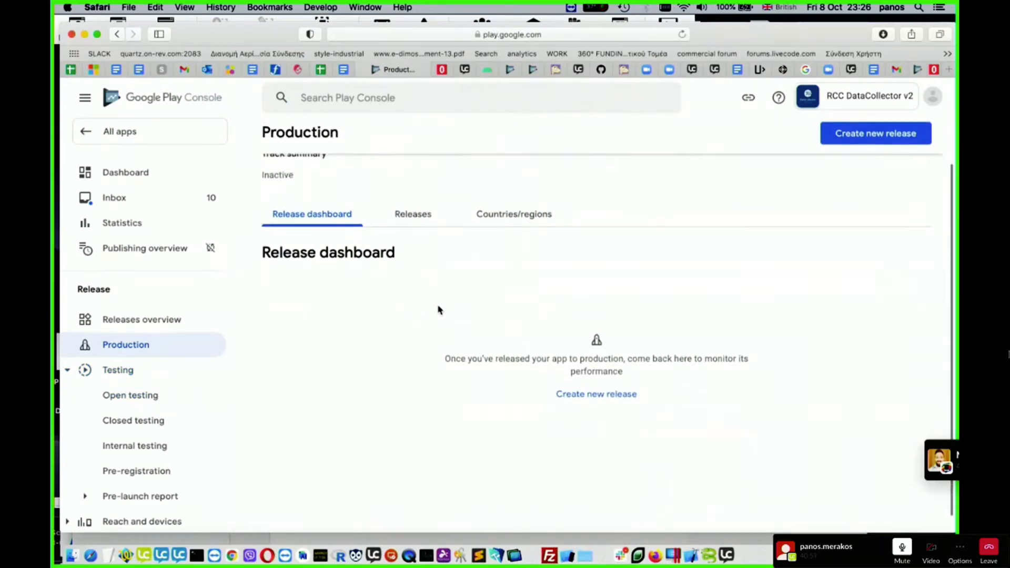
pyautogui.click(526, 213)
pyautogui.scroll(-3, 552, 316)
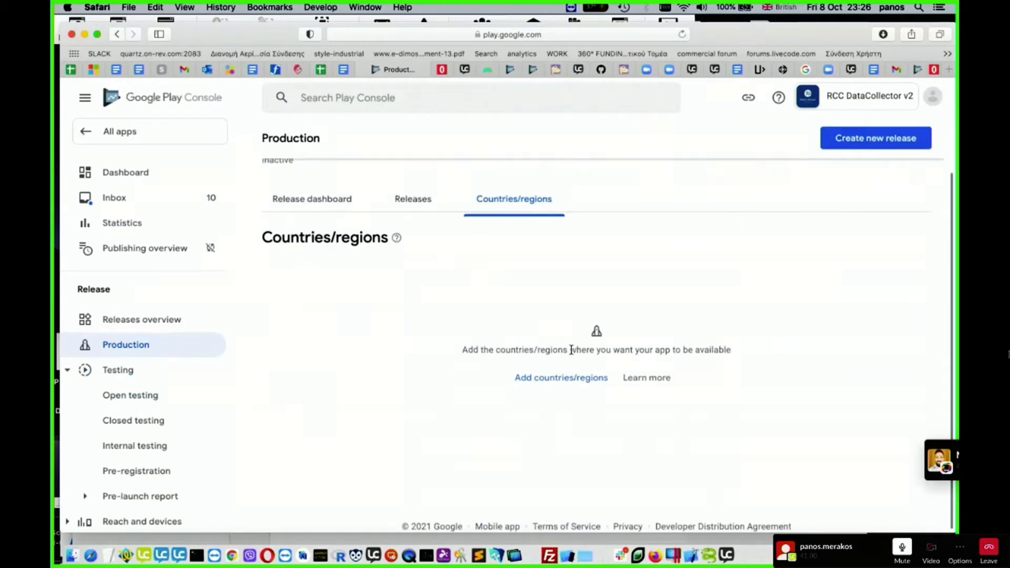
pyautogui.click(567, 375)
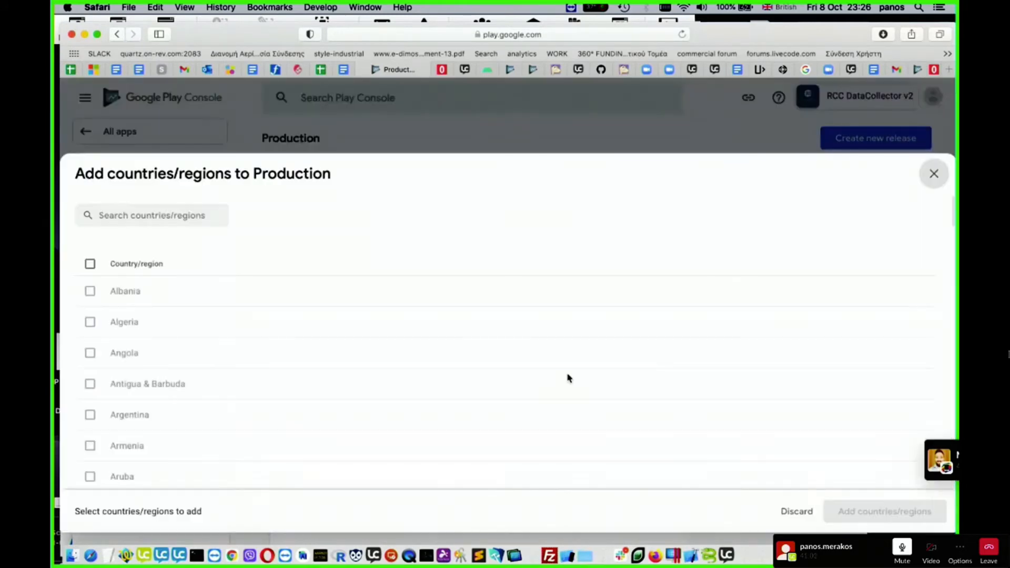
pyautogui.click(92, 263)
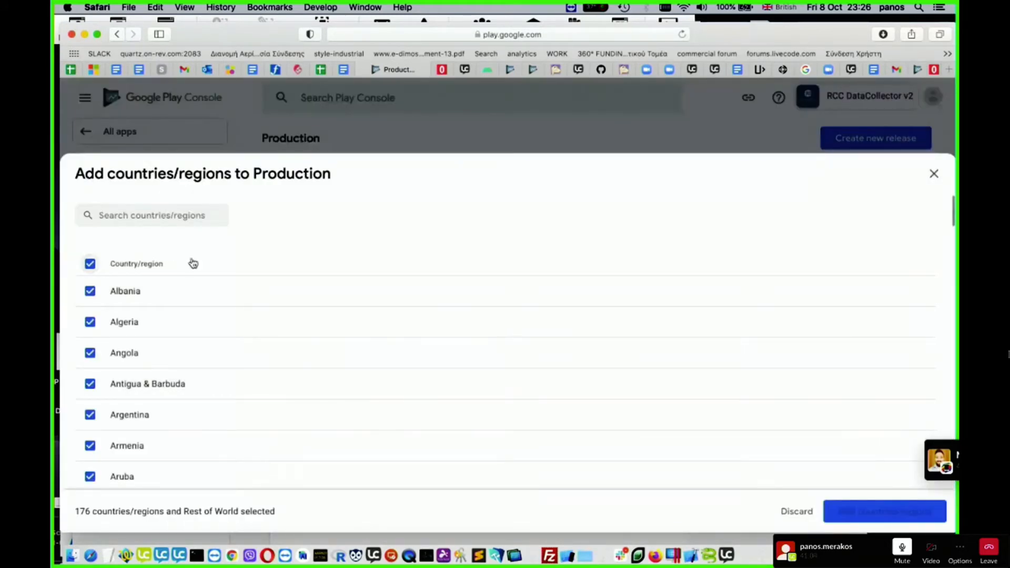
pyautogui.click(889, 514)
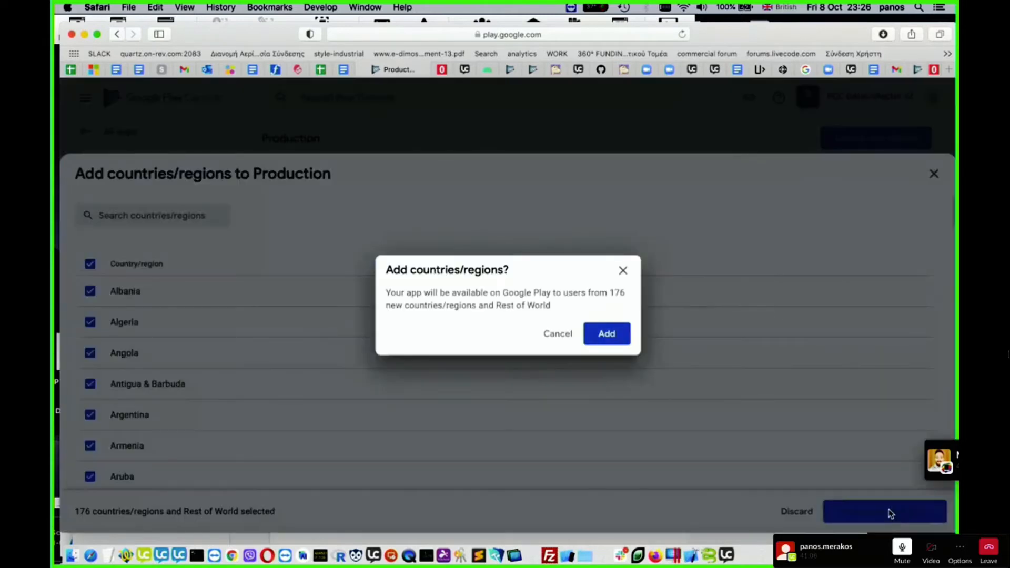
pyautogui.click(604, 334)
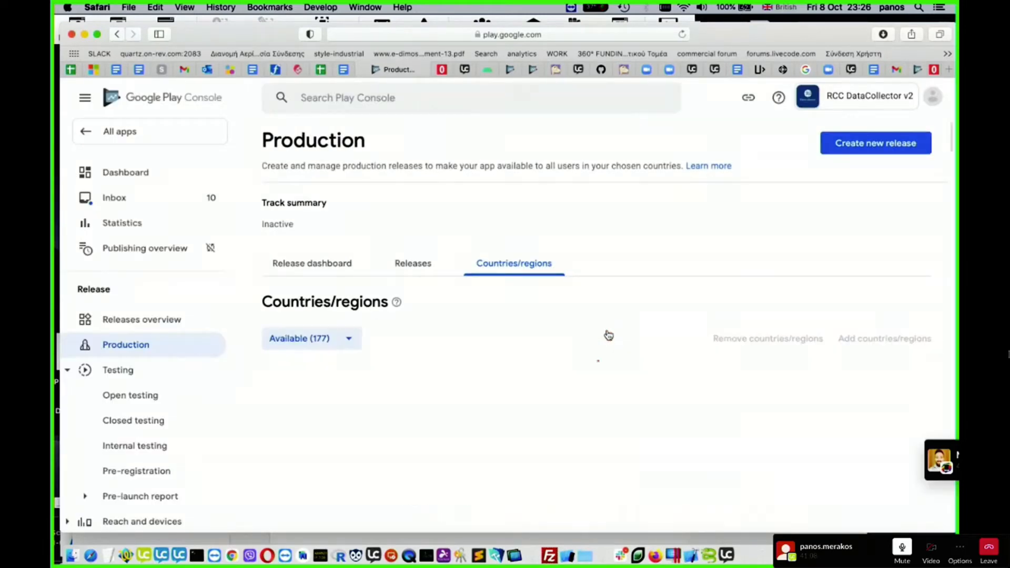
pyautogui.scroll(-2, 608, 335)
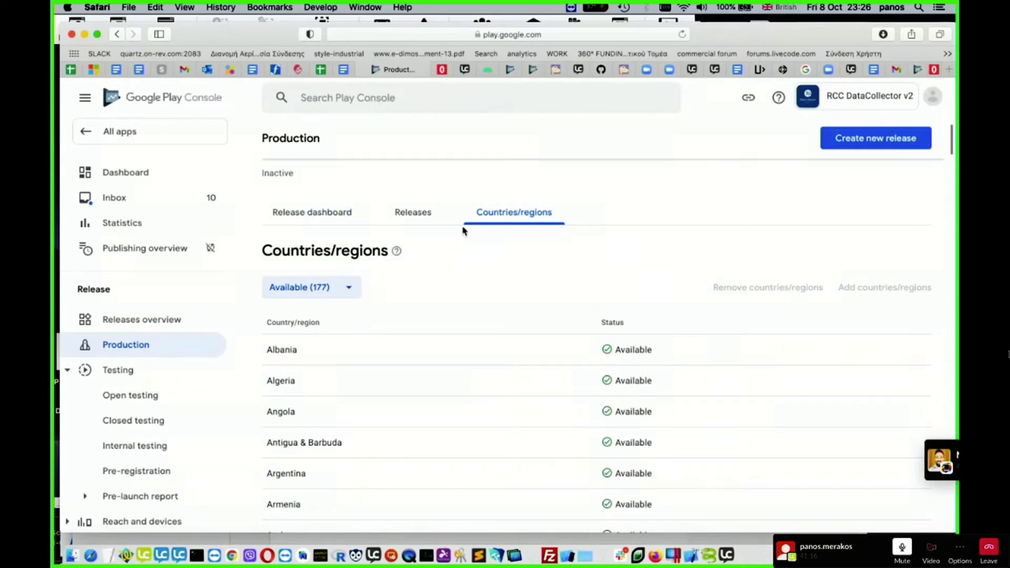
pyautogui.scroll(-5, 458, 303)
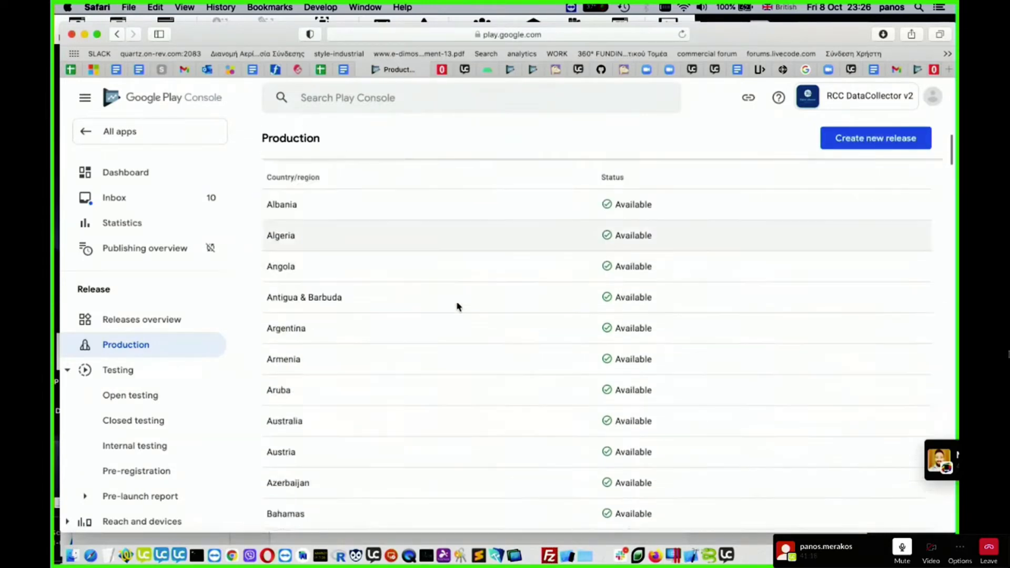
pyautogui.scroll(-1, 458, 307)
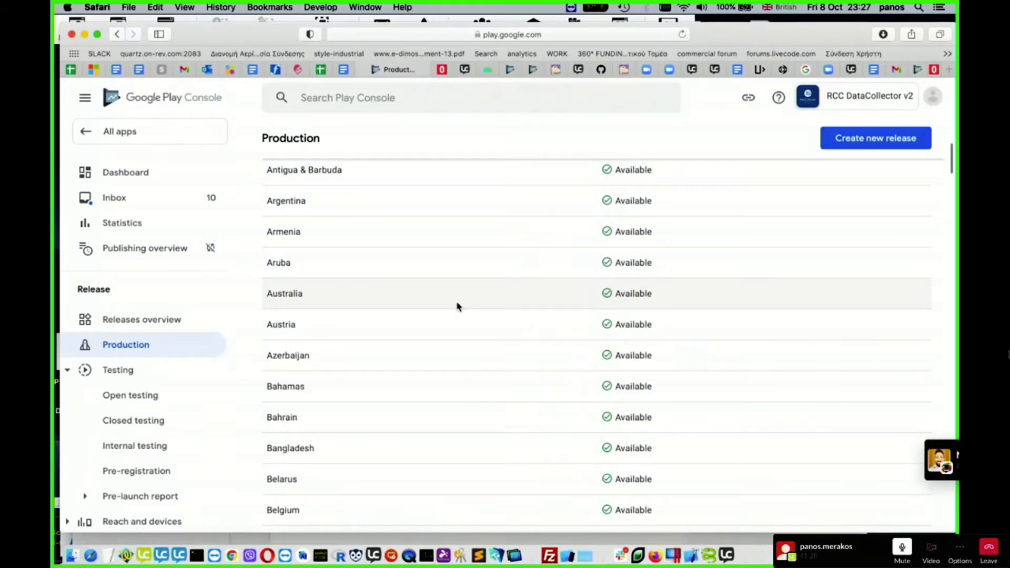
pyautogui.scroll(10, 457, 306)
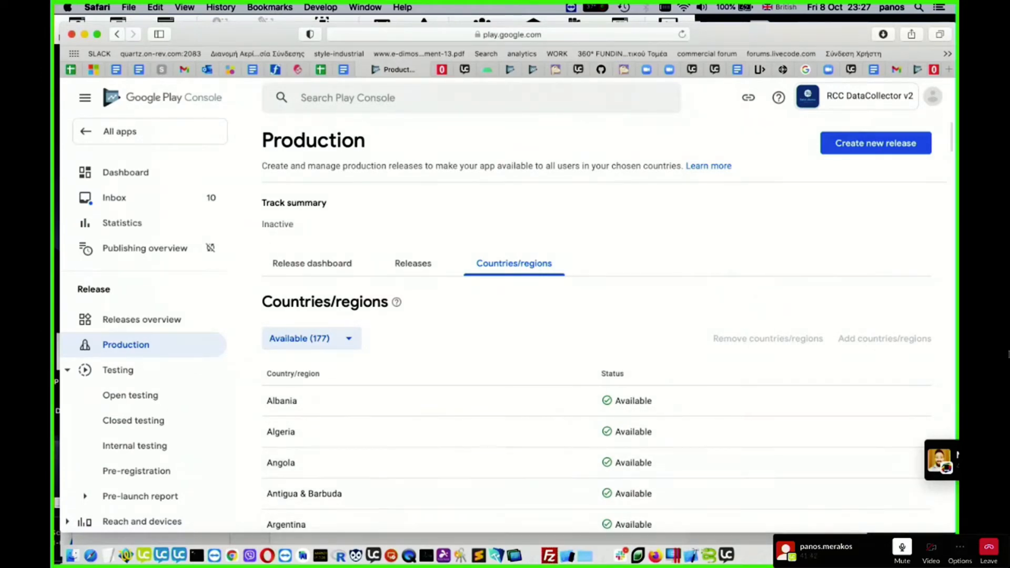
# - Switch to LiveCode for FM to show the My Projects list
pyautogui.click(830, 542)
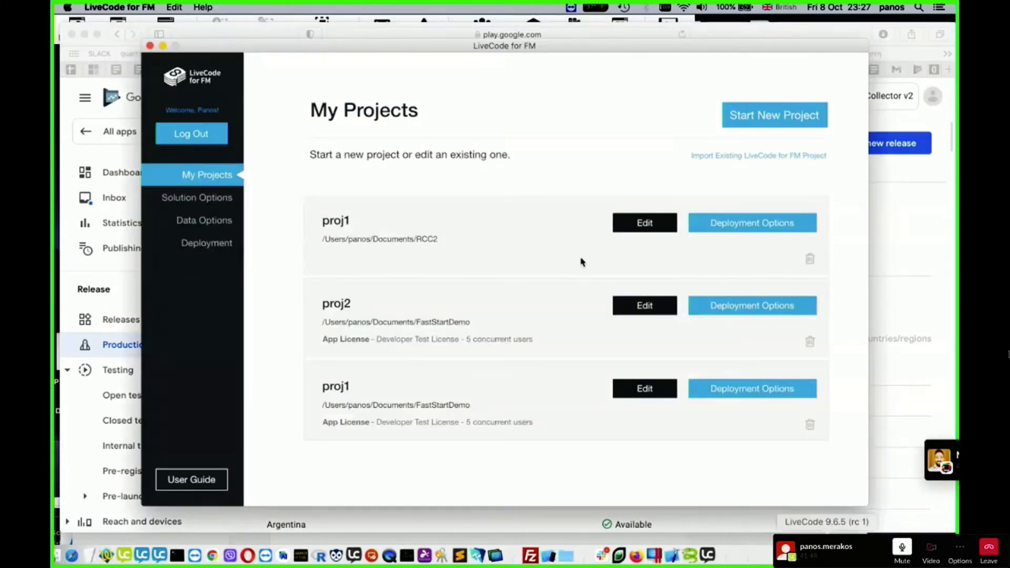
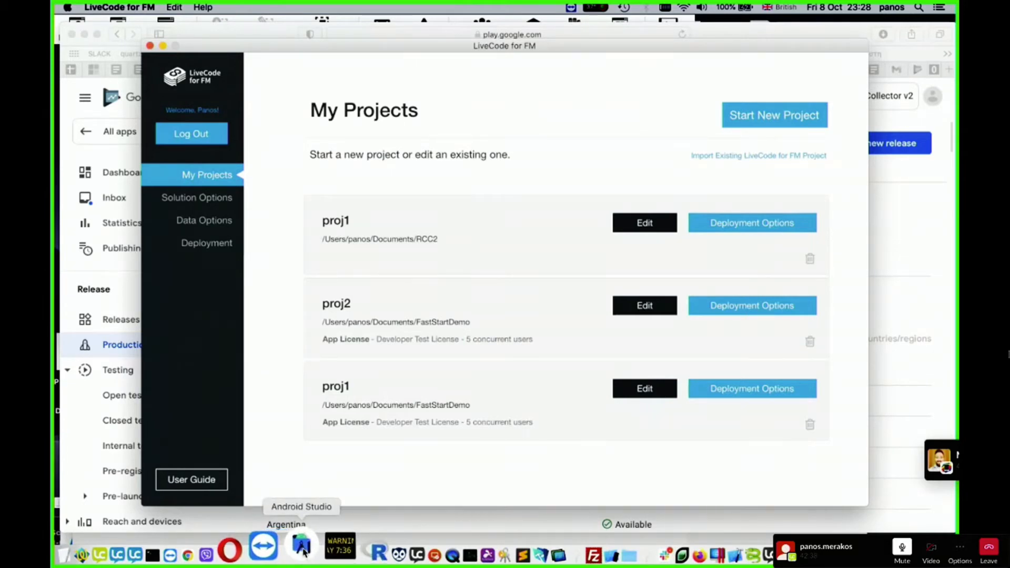
# - Switch to Android Studio and open the existing My Application project stored in ~/AndroidStudioProjects/MyApplication4
pyautogui.click(302, 548)
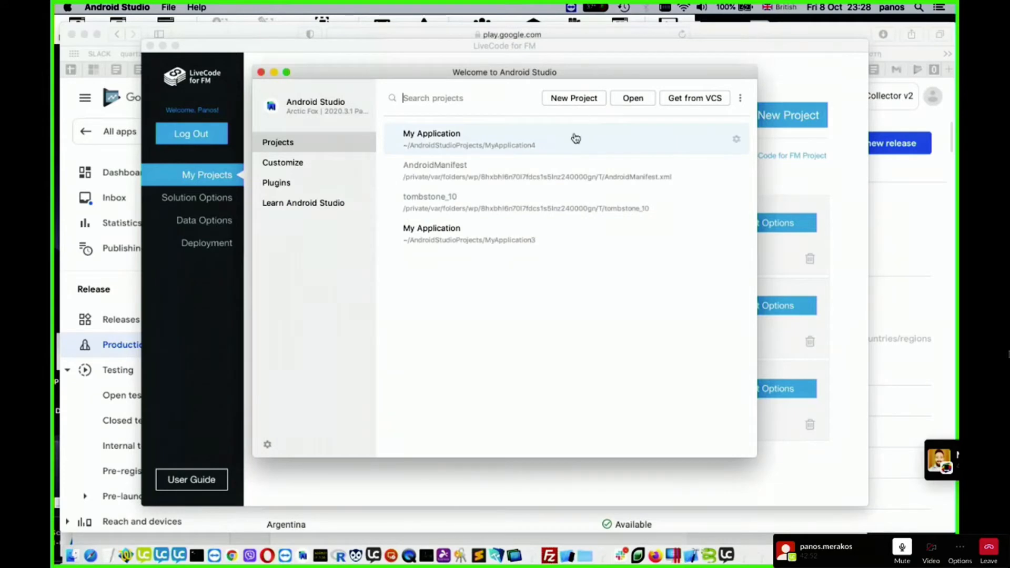
pyautogui.click(576, 101)
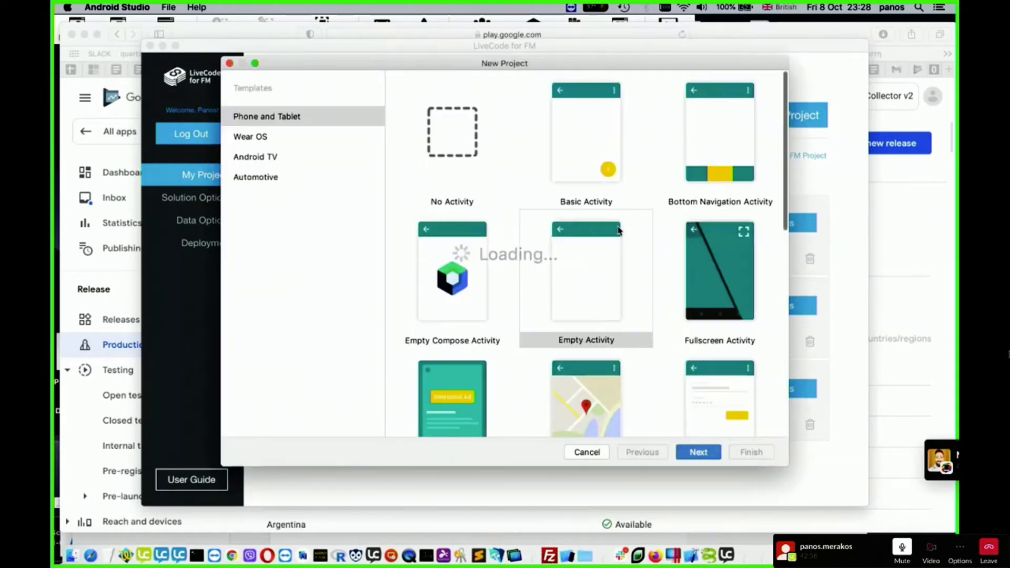
pyautogui.click(570, 455)
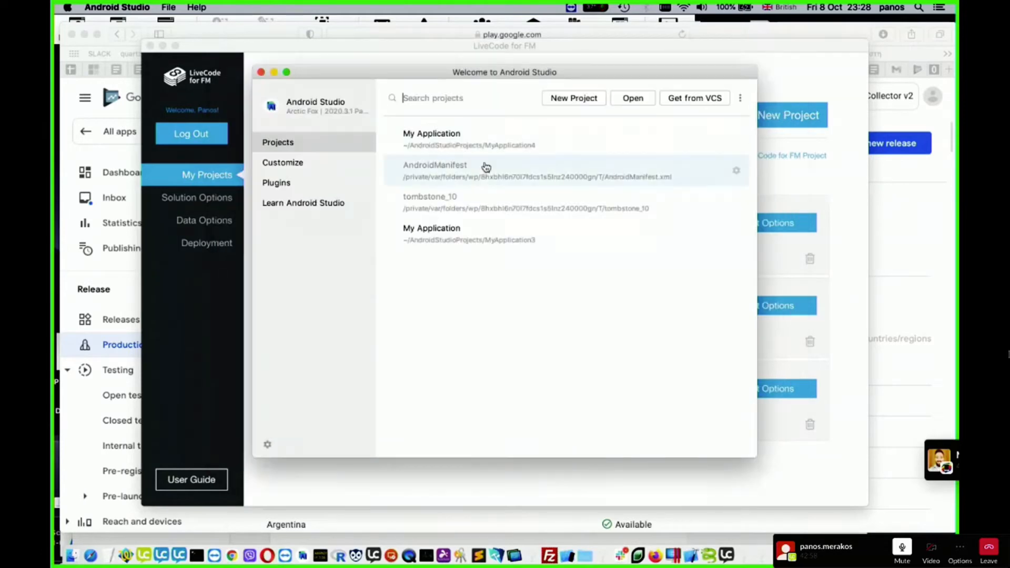
pyautogui.click(467, 152)
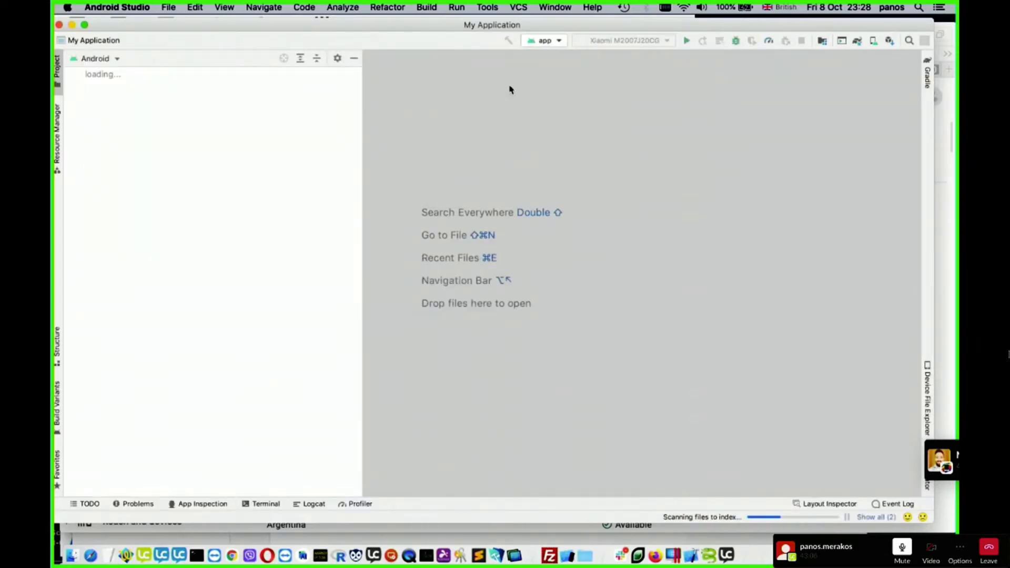
pyautogui.click(428, 8)
pyautogui.click(794, 222)
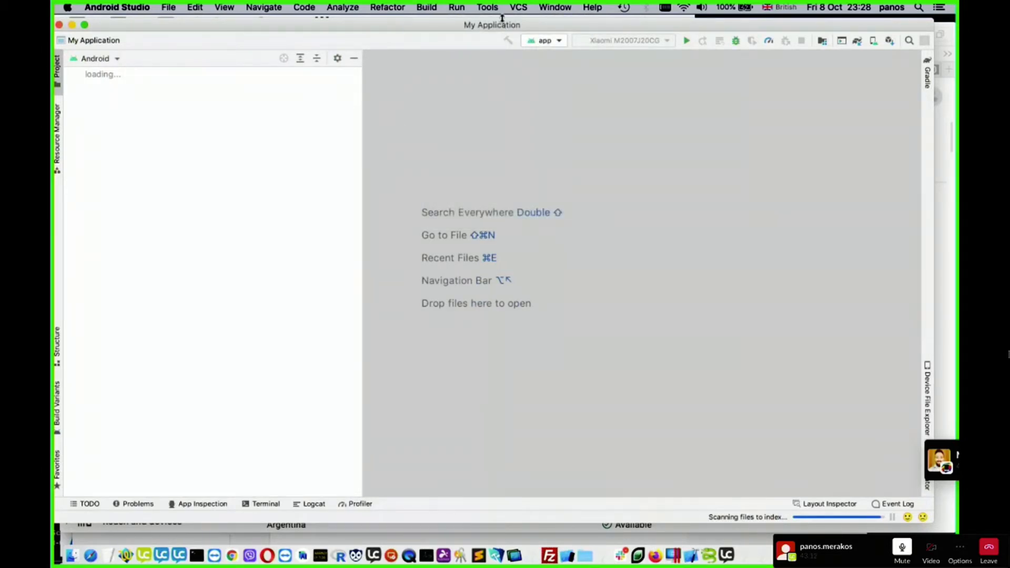
pyautogui.click(428, 8)
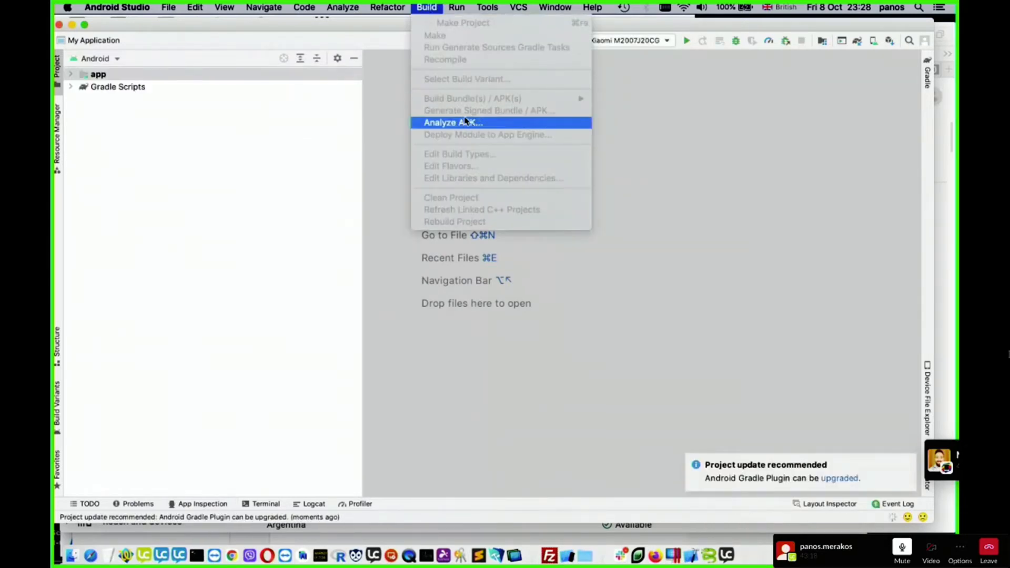
pyautogui.click(728, 198)
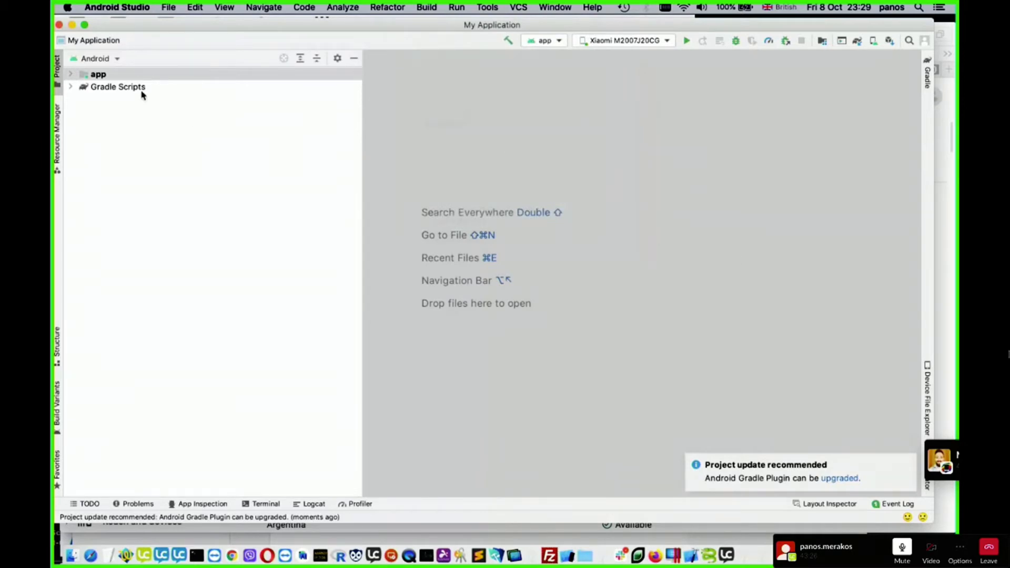
# - Expand the app module in the project tree and select its java folder
pyautogui.click(101, 74)
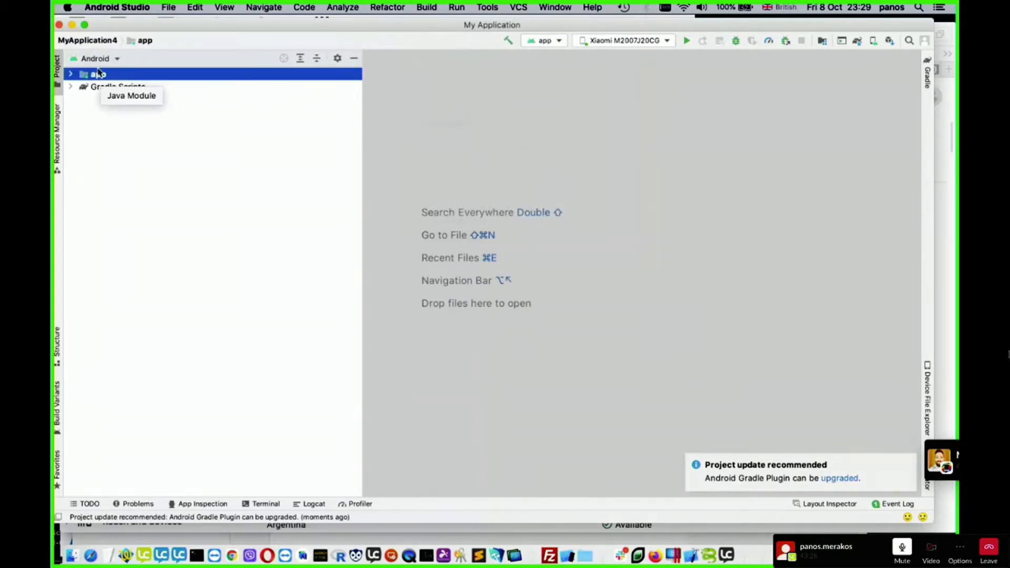
pyautogui.doubleClick(97, 75)
pyautogui.click(92, 41)
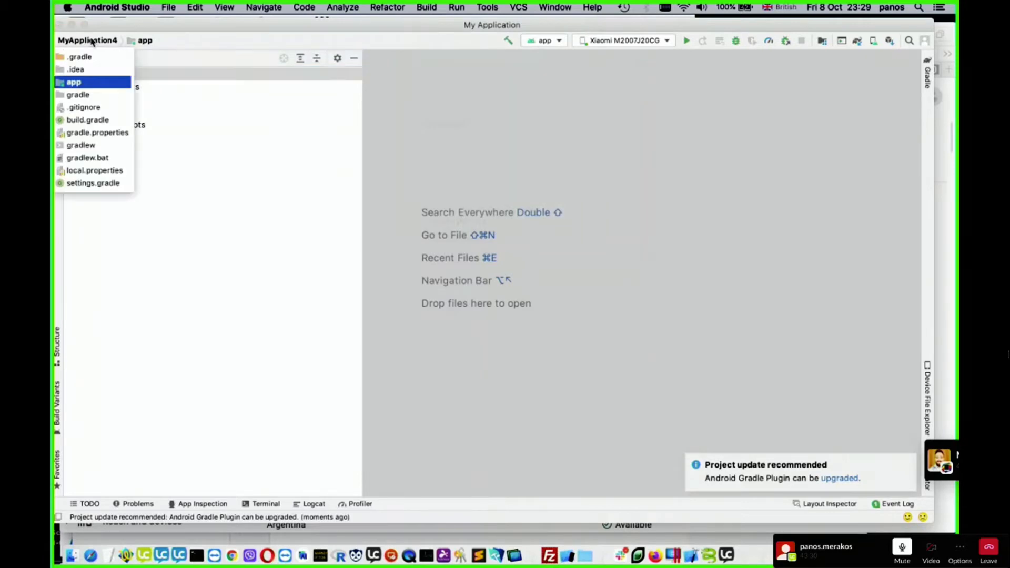
pyautogui.click(204, 99)
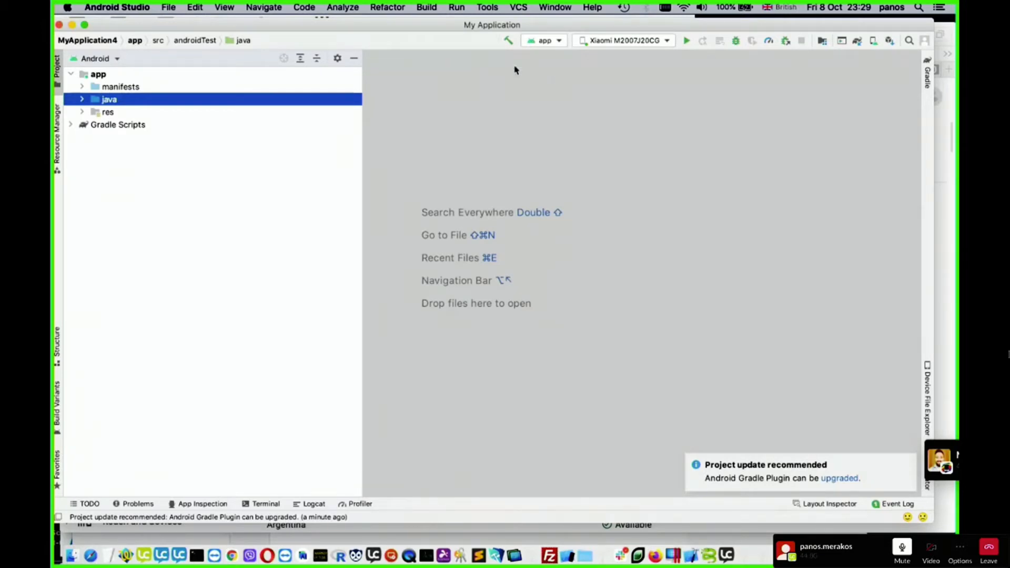
# - Start generating a signed Android App Bundle and choose to create a new key store
pyautogui.click(426, 7)
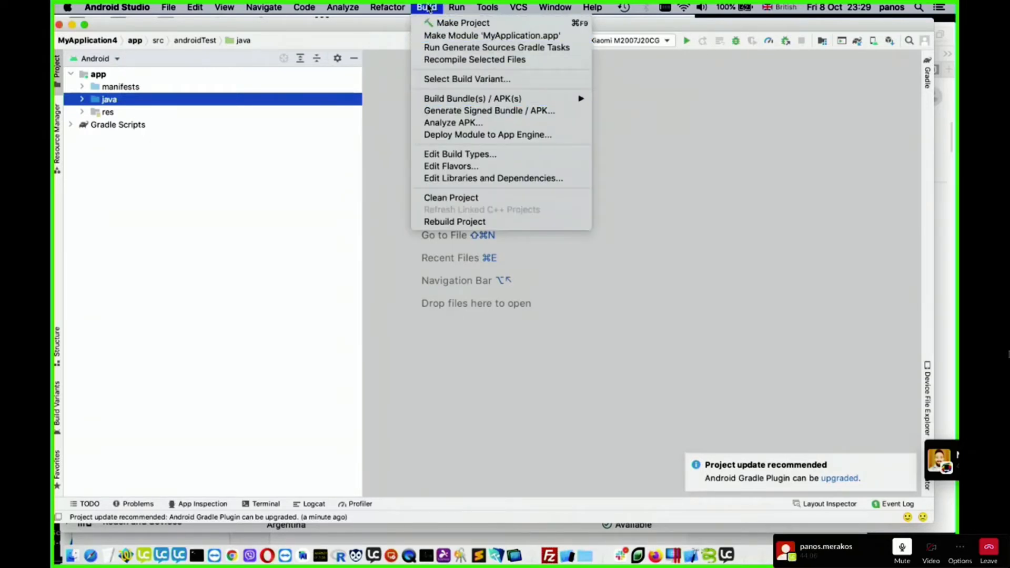
pyautogui.click(450, 112)
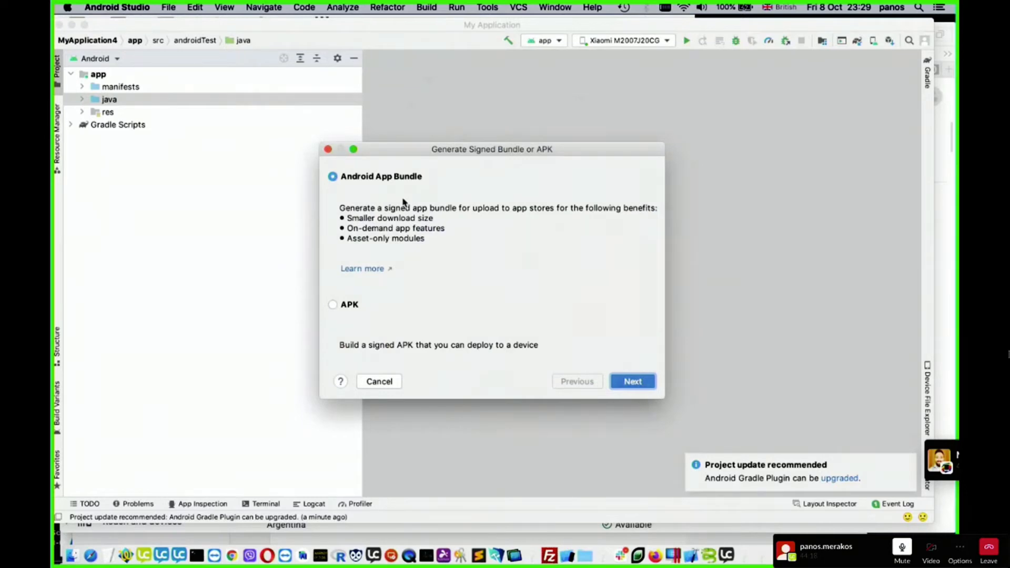
pyautogui.click(644, 381)
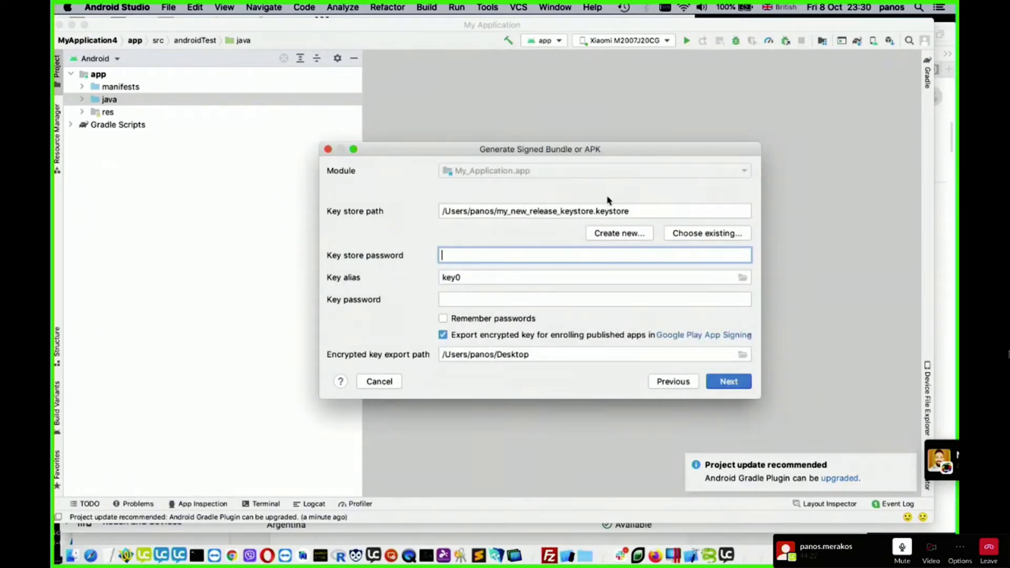
pyautogui.click(622, 235)
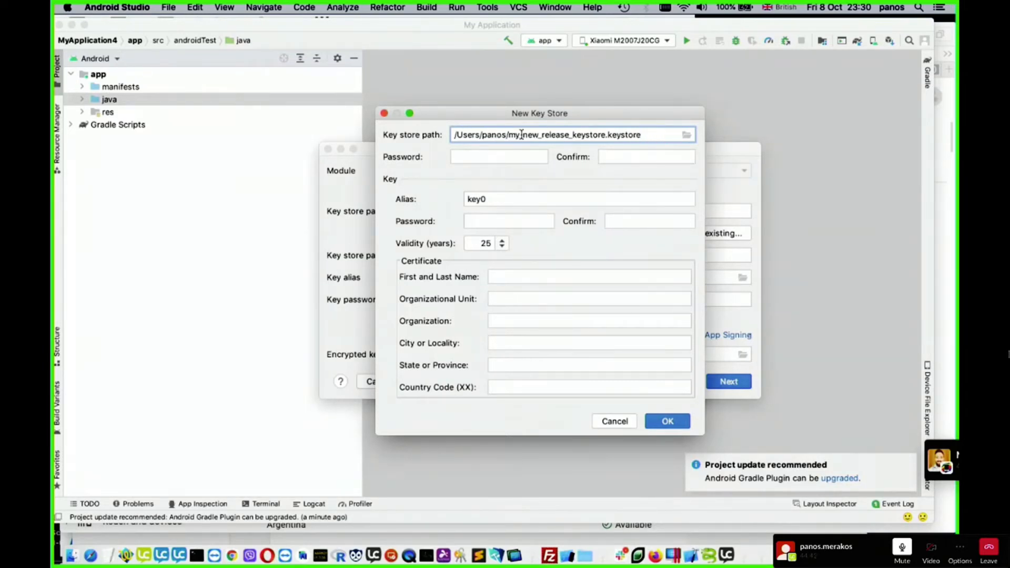
# - Enter and confirm the key store password and the password of the key with alias key0
pyautogui.click(487, 157)
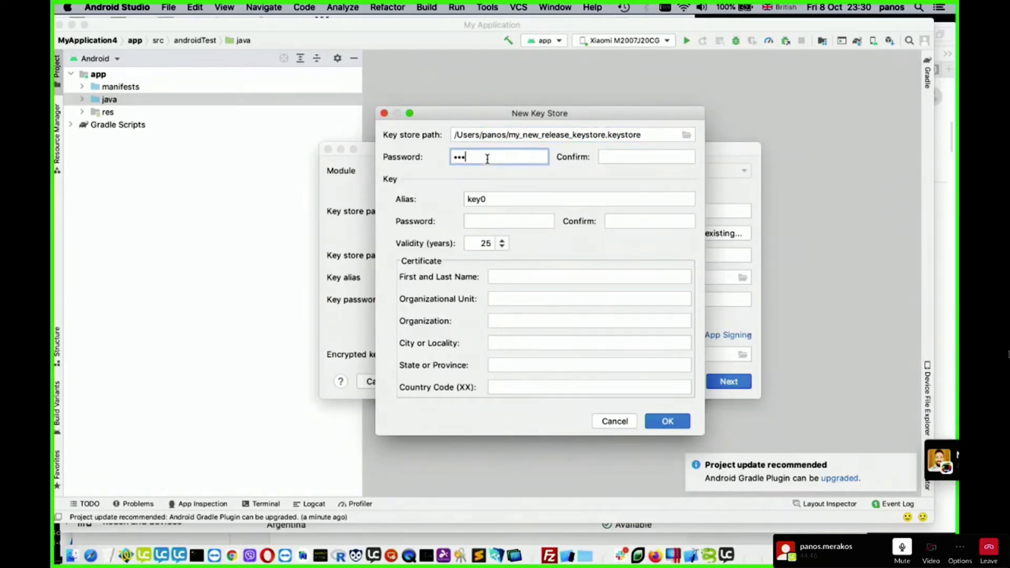
pyautogui.write('••••••••')
pyautogui.click(623, 157)
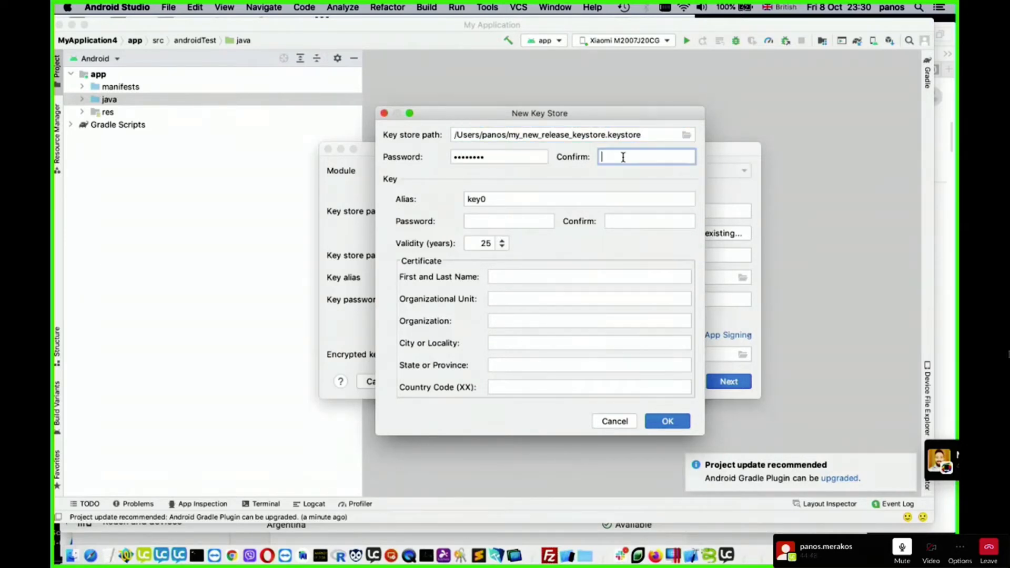
pyautogui.write('••••••••')
pyautogui.click(485, 222)
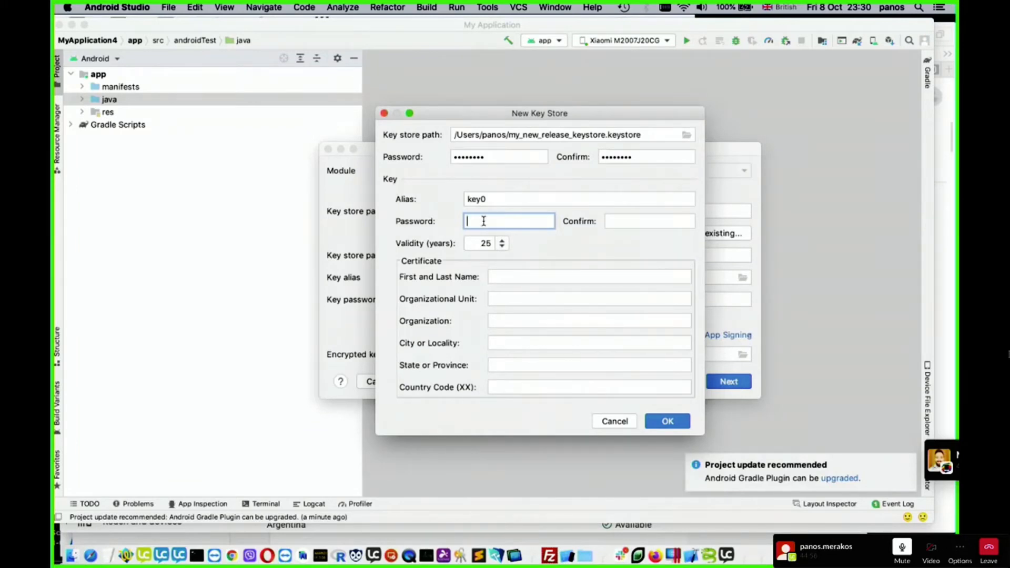
pyautogui.write('••••••••')
pyautogui.click(610, 221)
pyautogui.write('•••')
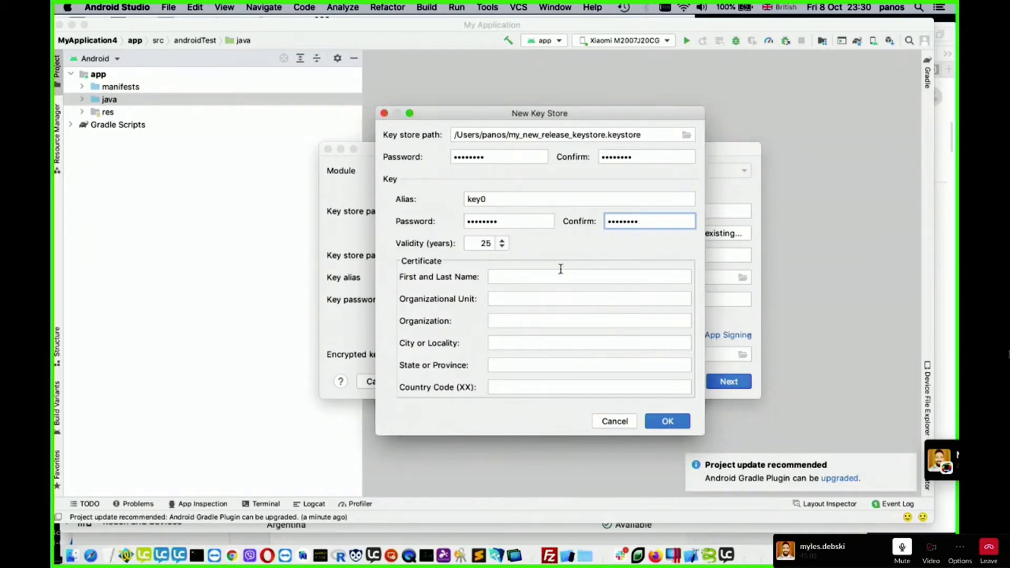
# - Fill in the certificate's first and last name, organization LiveCode Ltd, city Edinburgh and country code GB
pyautogui.click(530, 278)
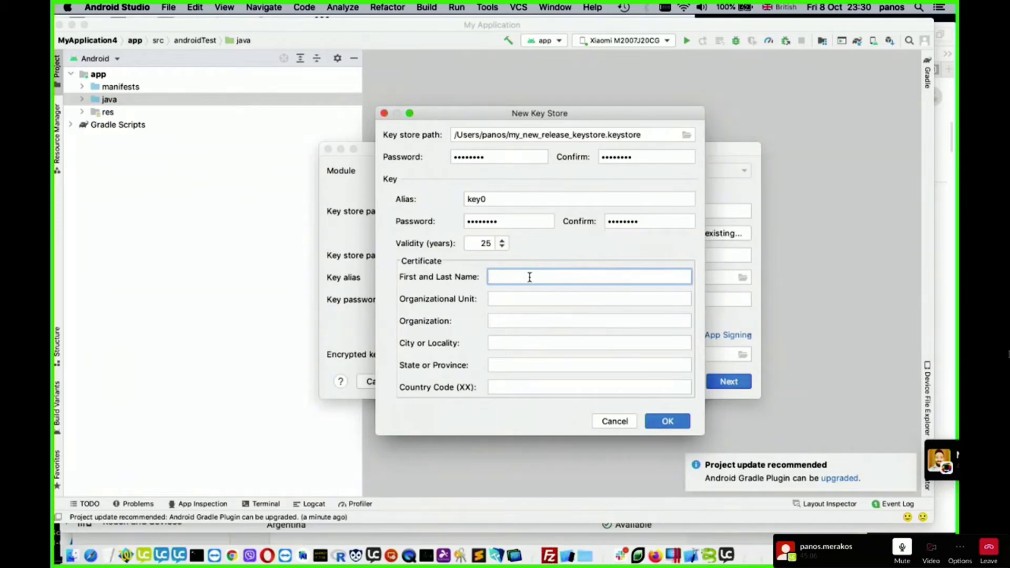
pyautogui.click(527, 323)
pyautogui.write('Live')
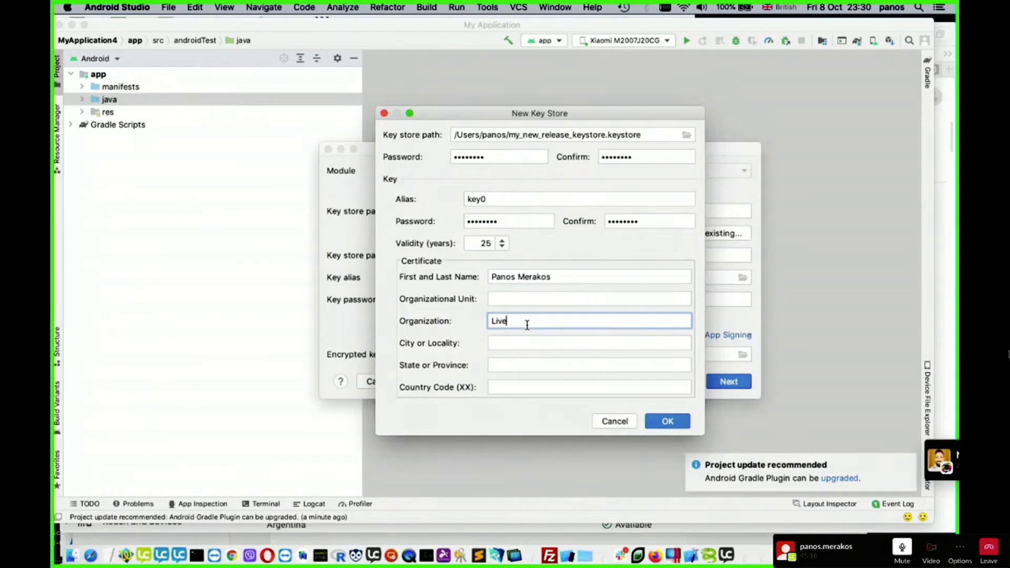
pyautogui.write('Code Ltd')
pyautogui.click(537, 342)
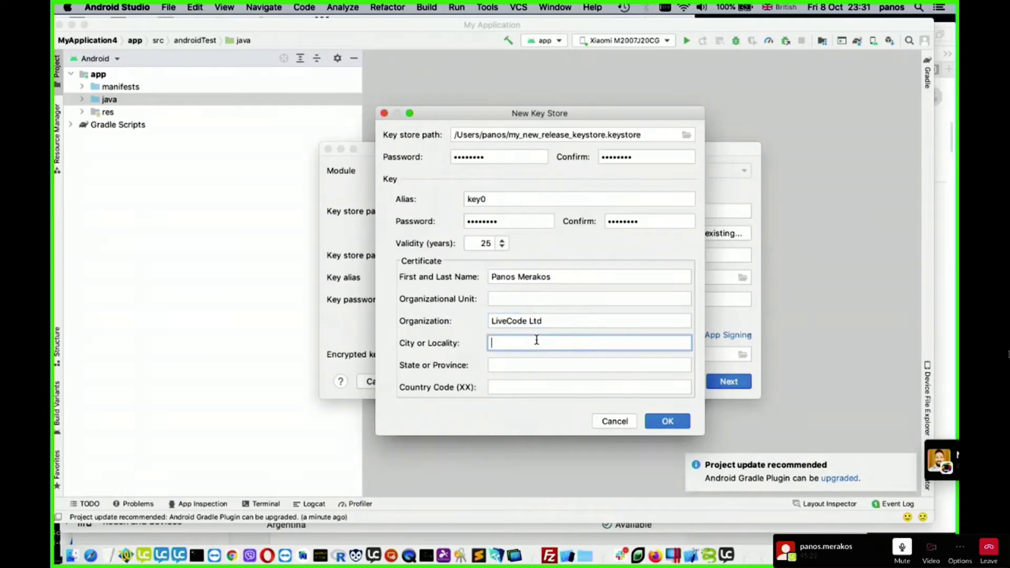
pyautogui.write('Edinburgh')
pyautogui.click(520, 387)
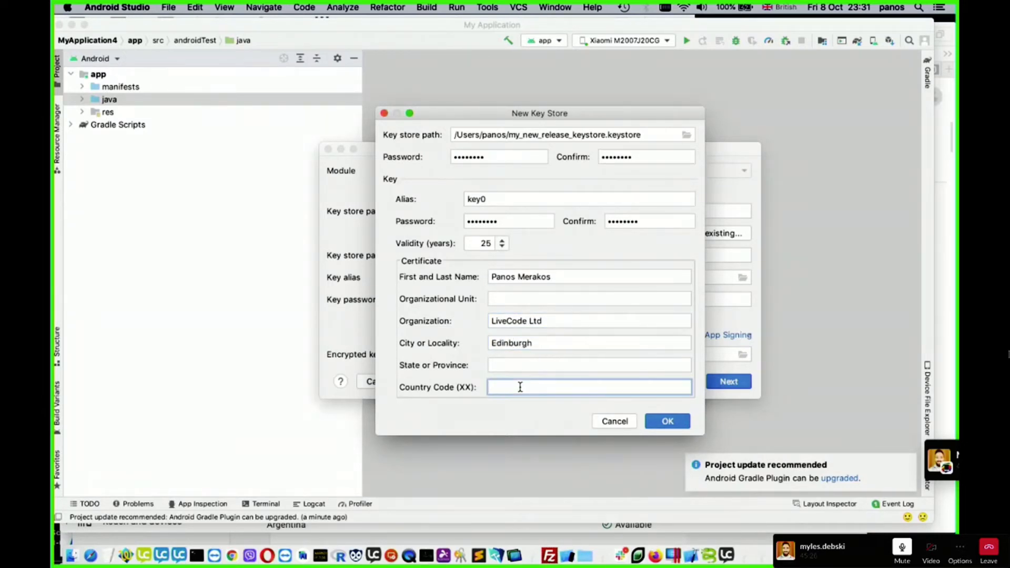
pyautogui.write('GB')
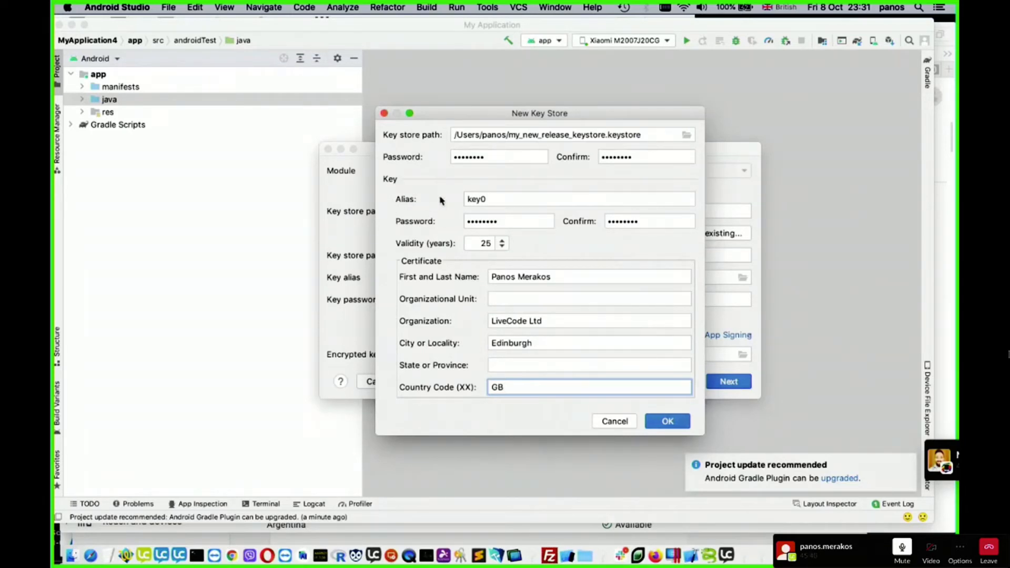
# - Create the new key store and leave the signed bundle wizard without building the bundle
pyautogui.click(673, 422)
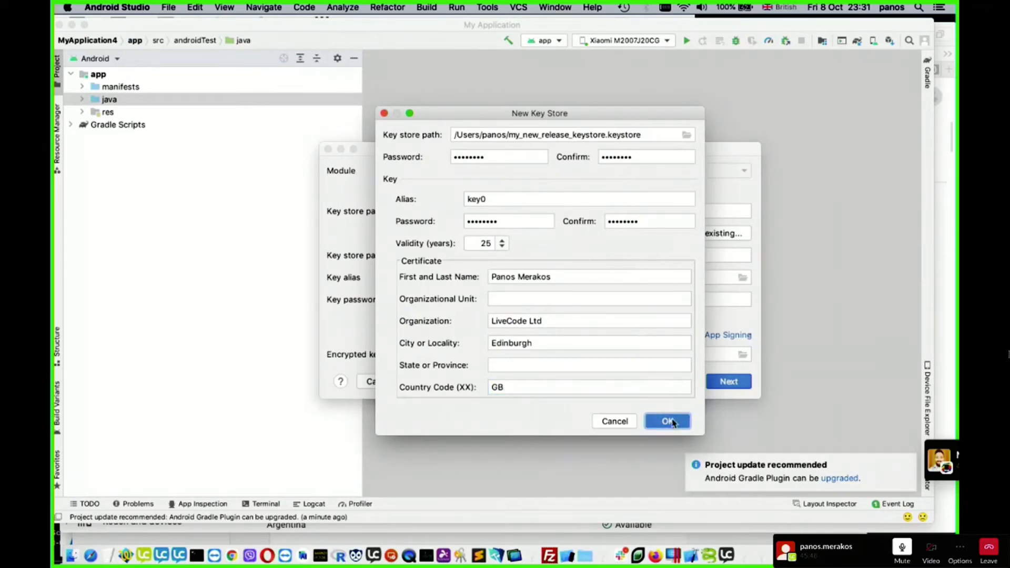
pyautogui.click(728, 382)
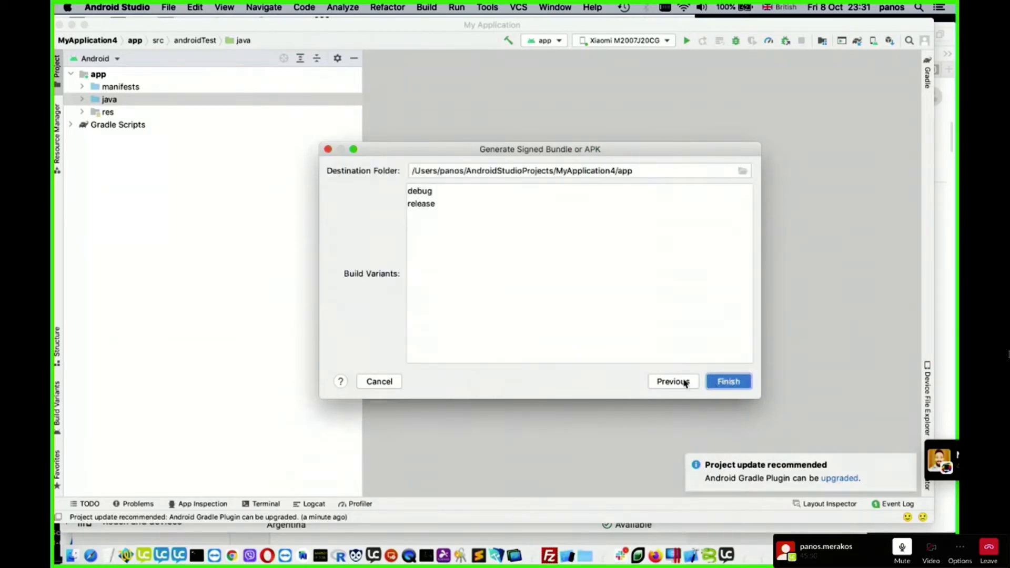
pyautogui.click(376, 382)
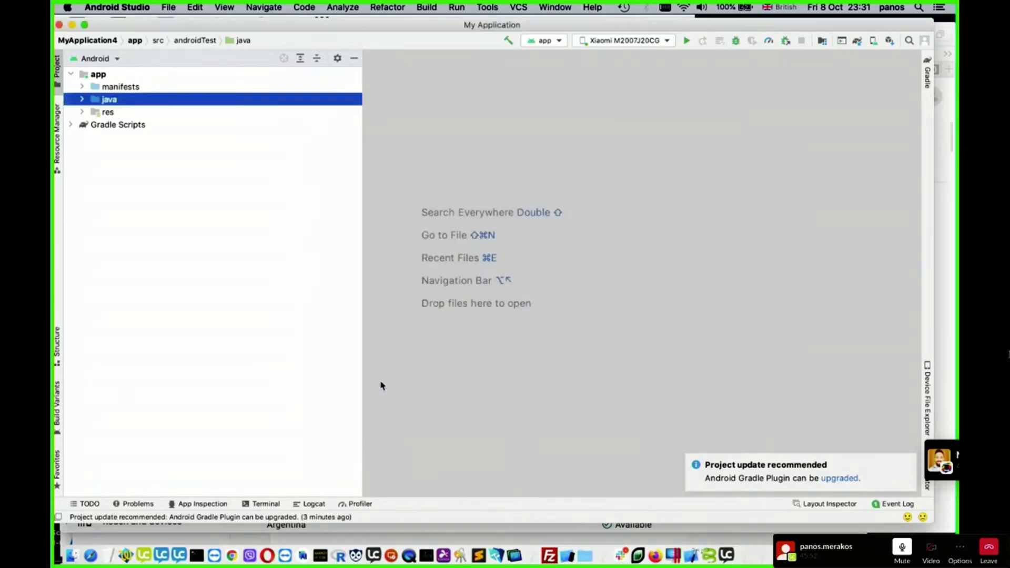
# - Switch to Finder, locate my_new_release_keystore.keystore in the home folder, and close the window
pyautogui.click(74, 553)
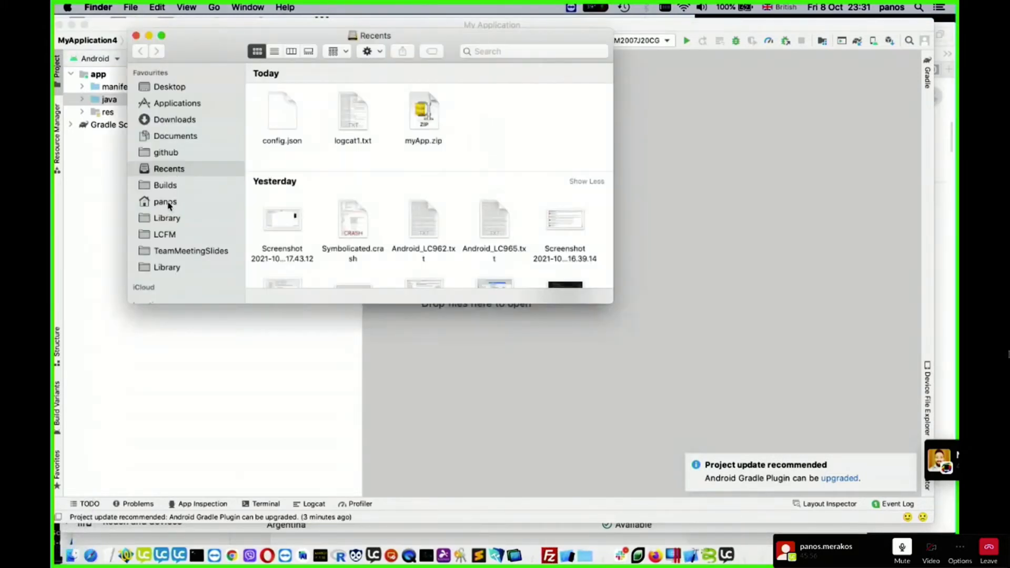
pyautogui.click(167, 203)
pyautogui.click(336, 88)
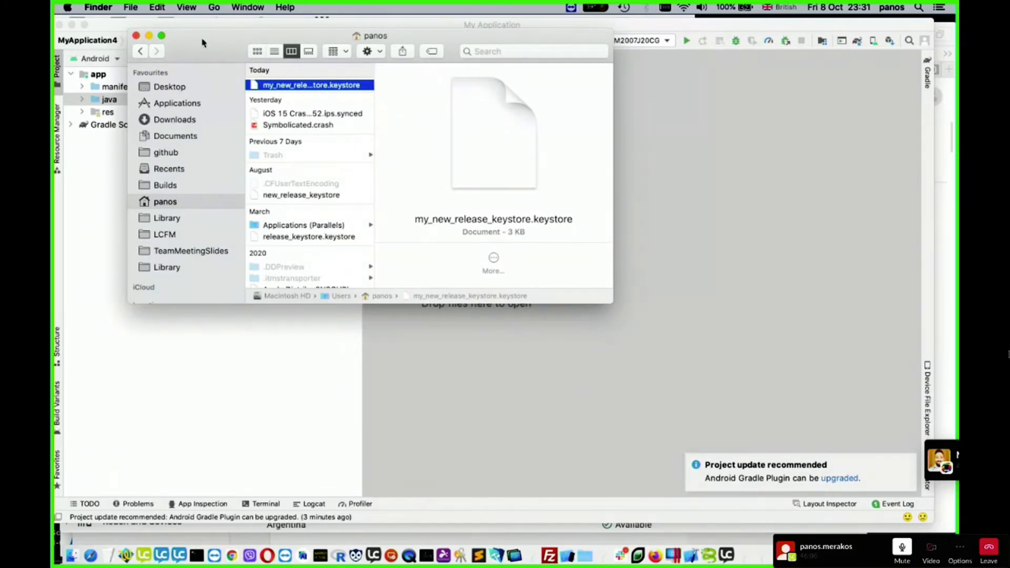
pyautogui.moveTo(202, 42); pyautogui.dragTo(219, 100)
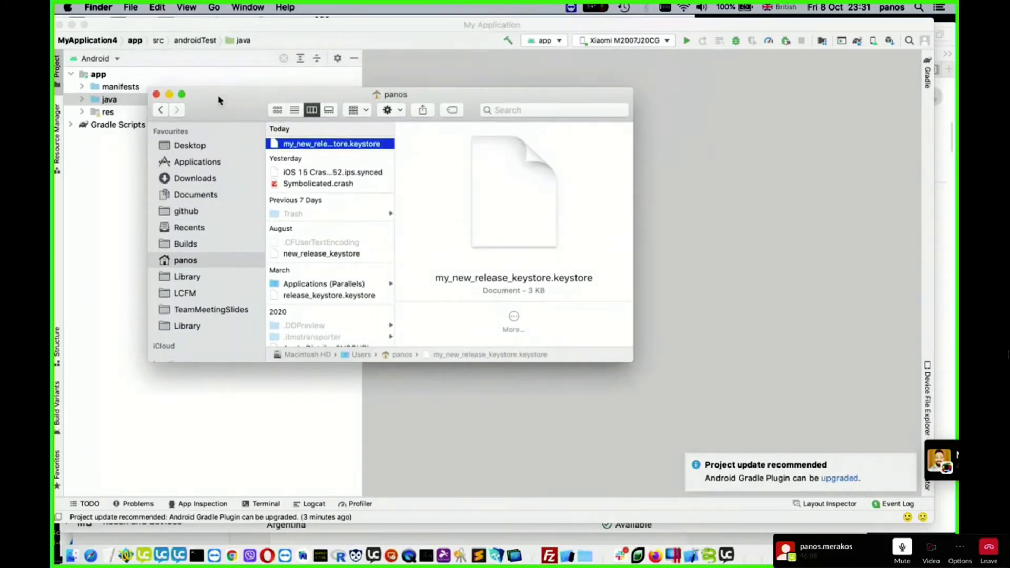
pyautogui.click(156, 95)
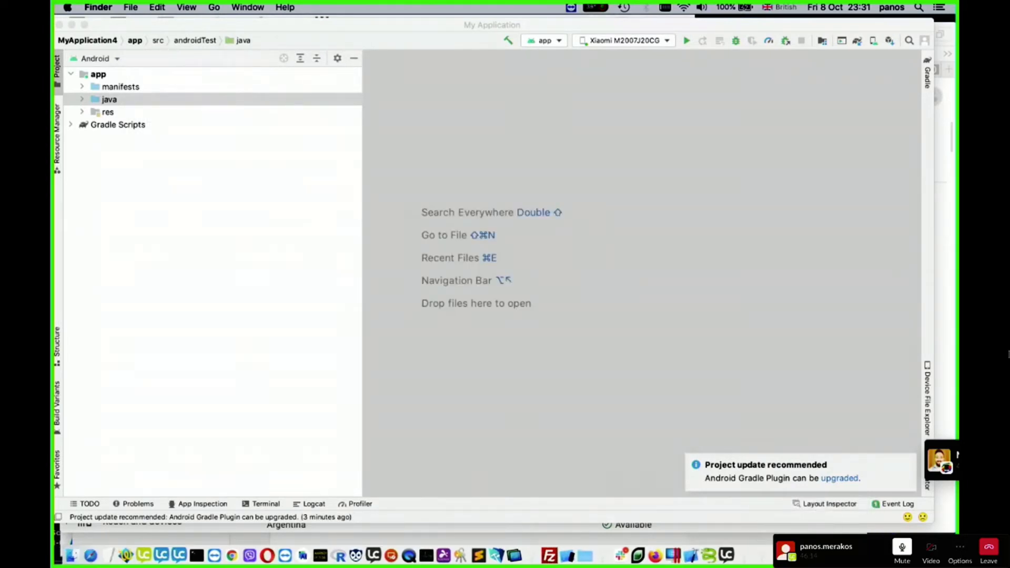
# - Switch to LiveCode for FM, look at the deployment profiles of proj1 in the RCC2 folder, and return to the project list
pyautogui.click(831, 547)
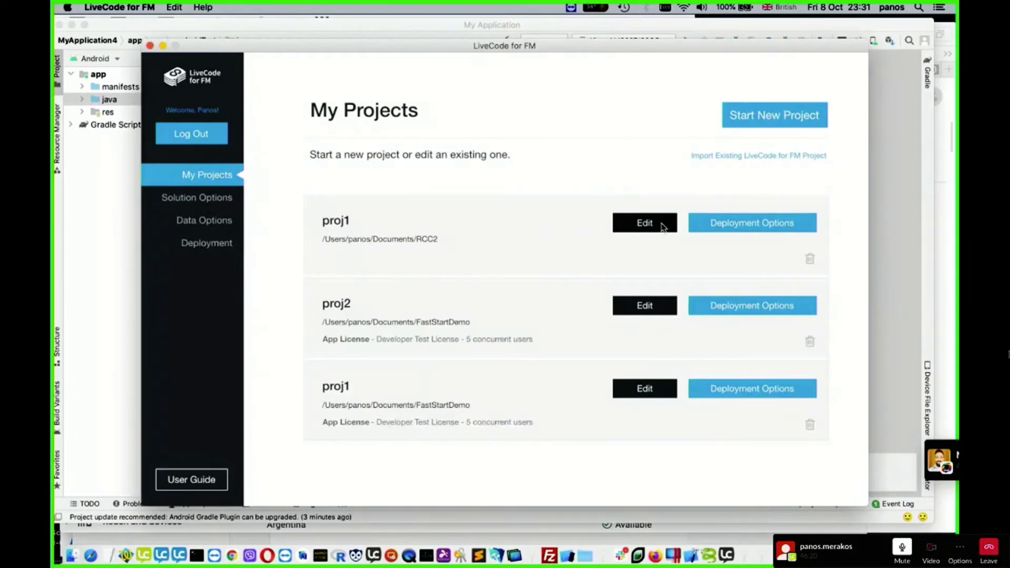
pyautogui.click(755, 226)
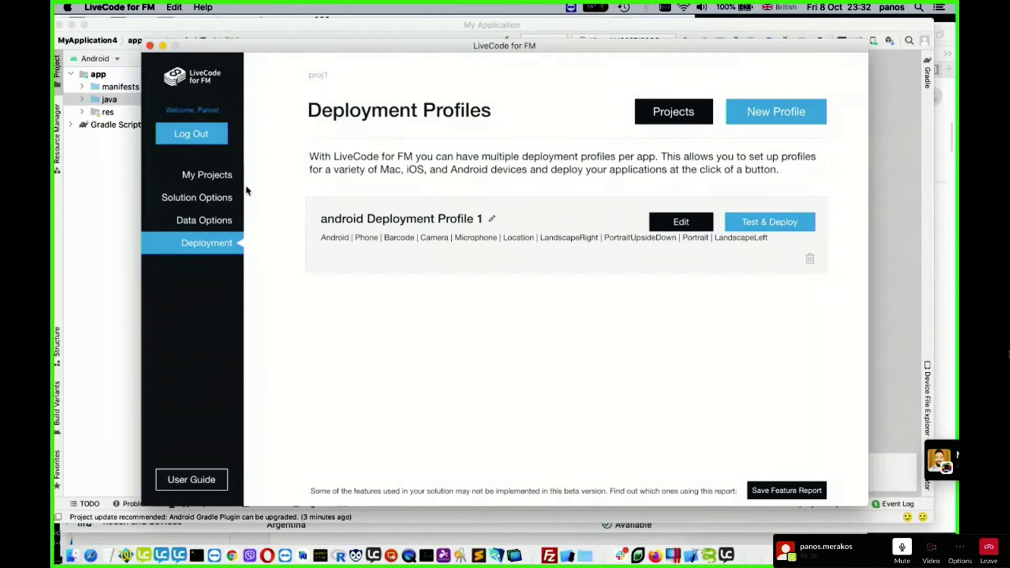
pyautogui.click(219, 179)
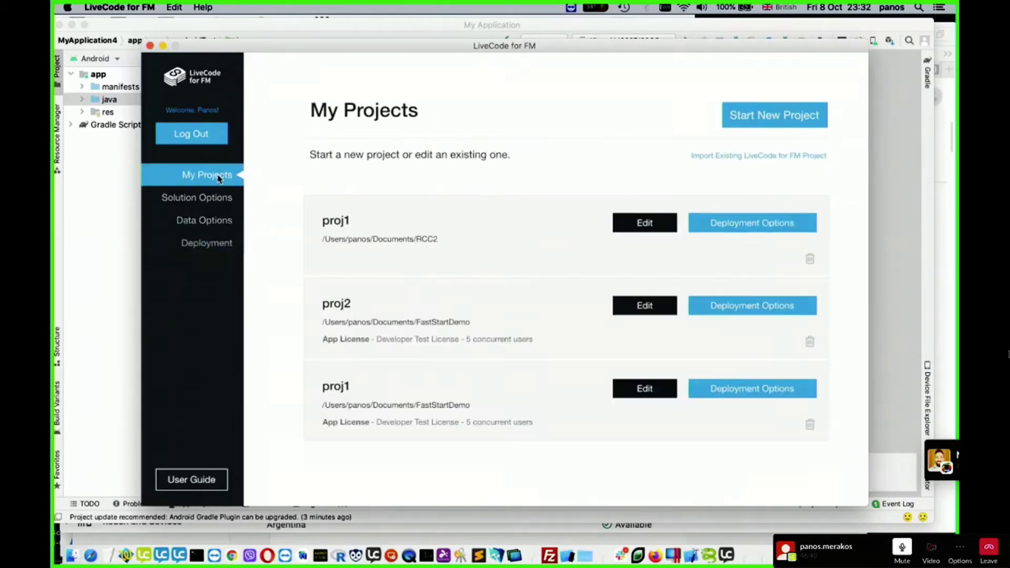
# - Edit proj1 in the RCC2 folder, accepting its existing solution details, layouts and tables, and proceed past the feature implementation report
pyautogui.click(654, 224)
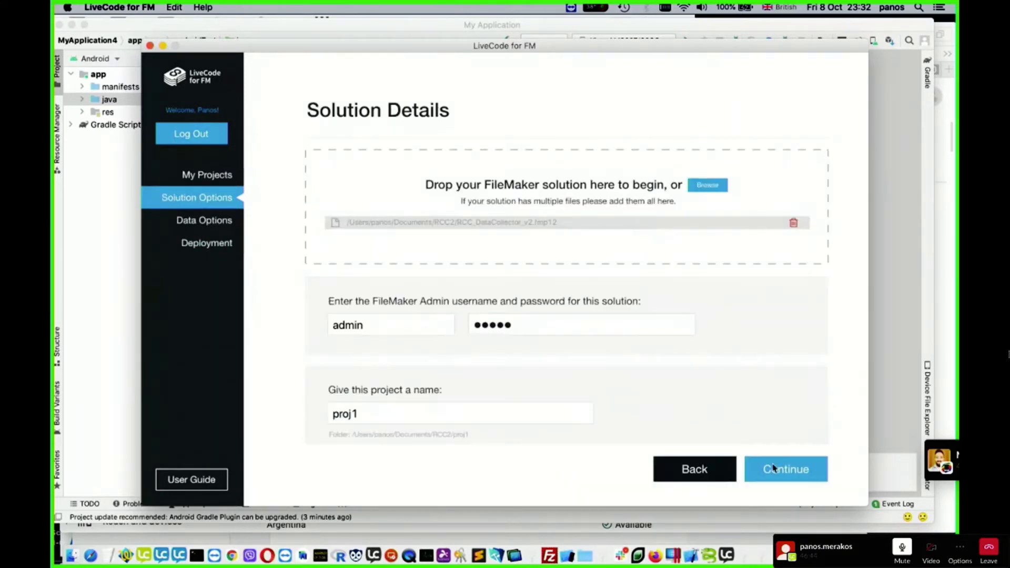
pyautogui.click(797, 473)
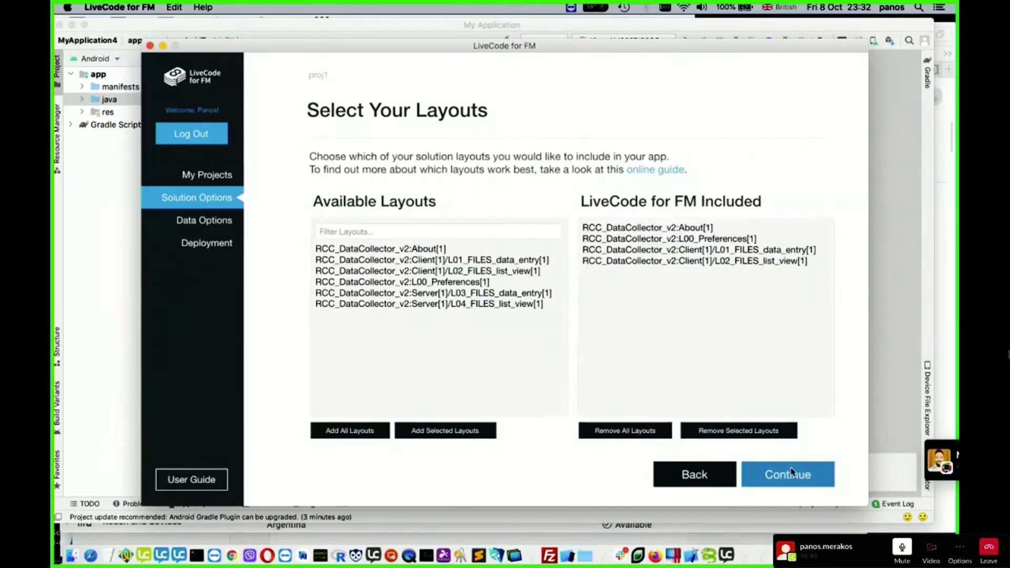
pyautogui.click(791, 474)
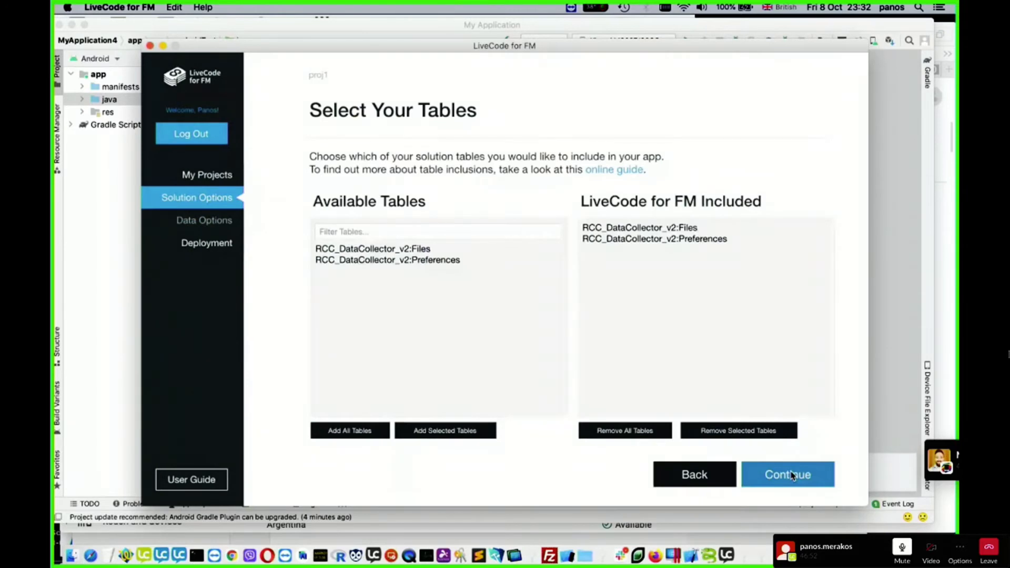
pyautogui.click(792, 475)
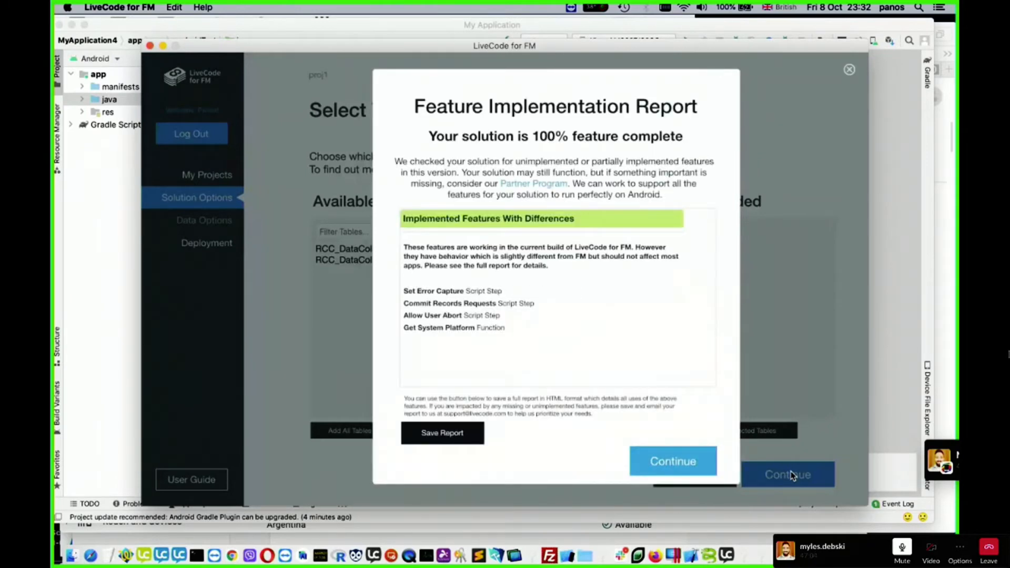
pyautogui.click(697, 466)
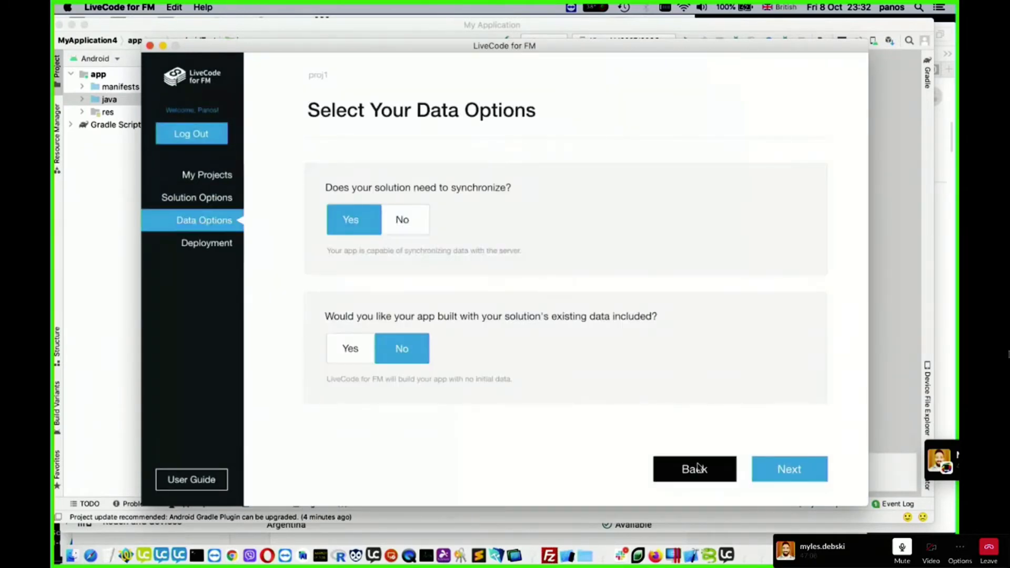
# - Accept the existing data options, the Files table sync setup and the syncing checklist, proceeding to the deployment profiles
pyautogui.click(797, 482)
pyautogui.click(797, 482)
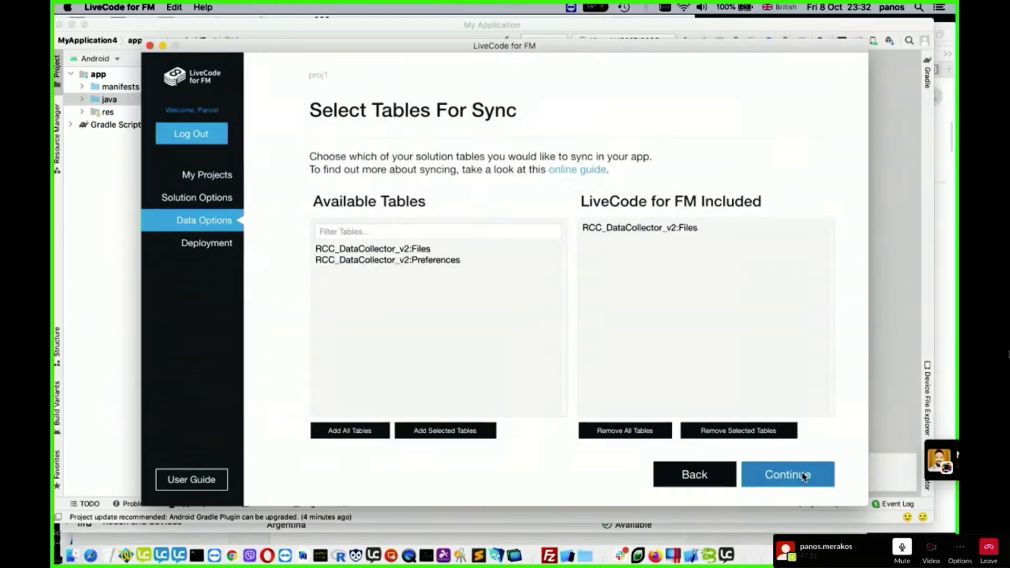
pyautogui.click(803, 476)
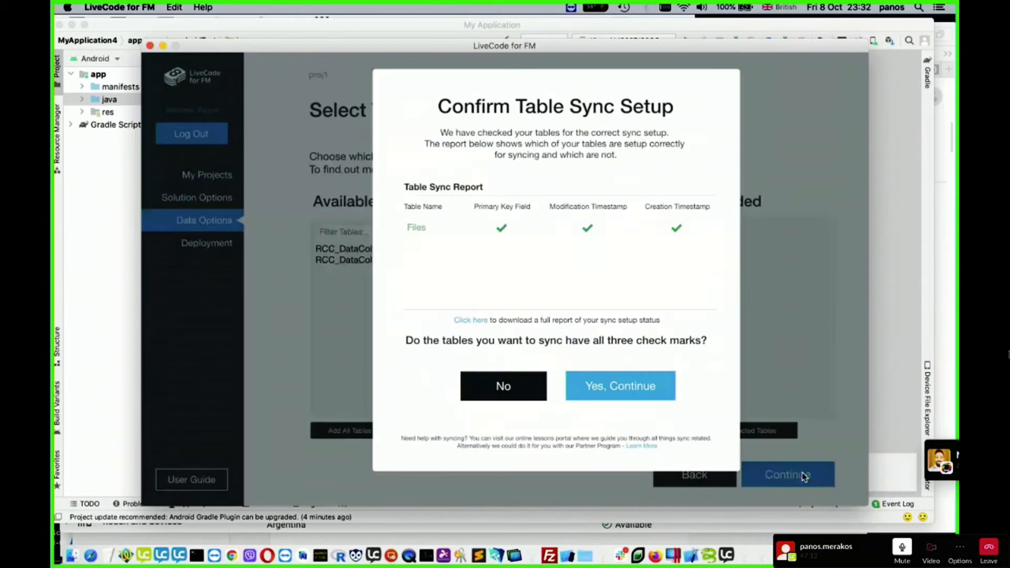
pyautogui.click(634, 387)
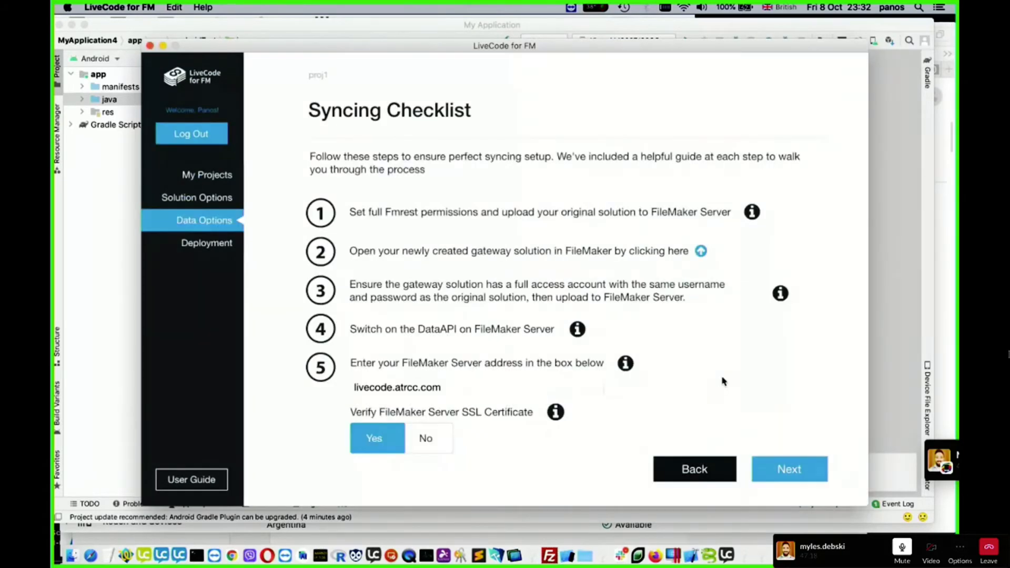
pyautogui.click(784, 472)
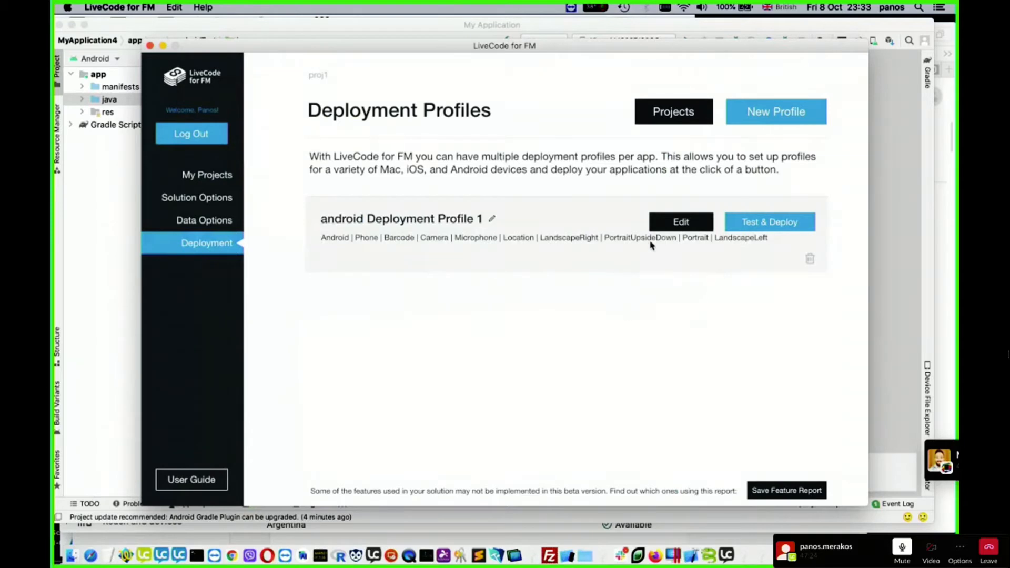
# - Set the identifier of android Deployment Profile 1 to com.lcfm.rcc.v2 and its build number to 1, check the Android settings, and save
pyautogui.click(682, 222)
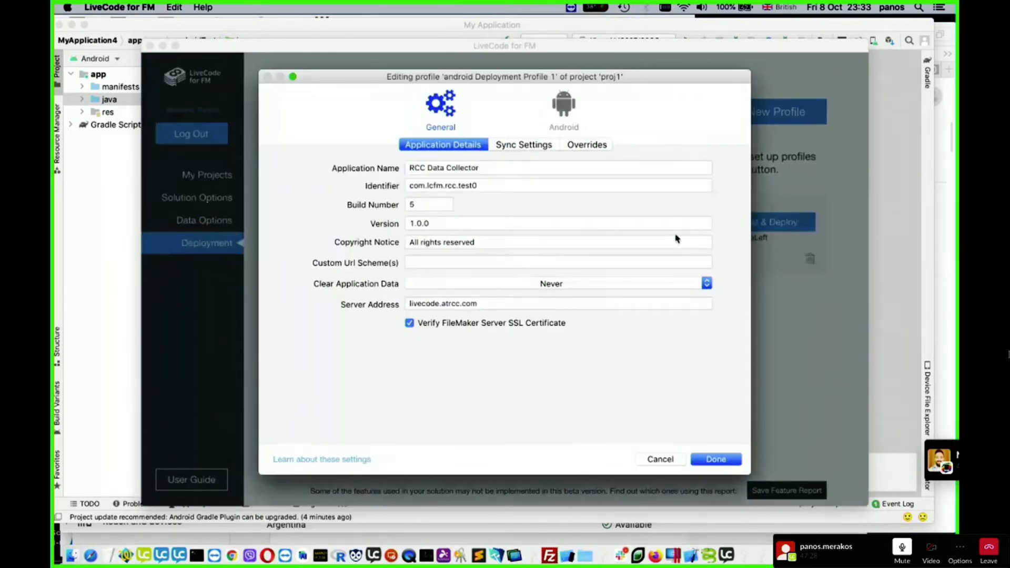
pyautogui.click(496, 185)
pyautogui.press('BackSpace')
pyautogui.press('BackSpace')
pyautogui.press('BackSpace')
pyautogui.press('BackSpace')
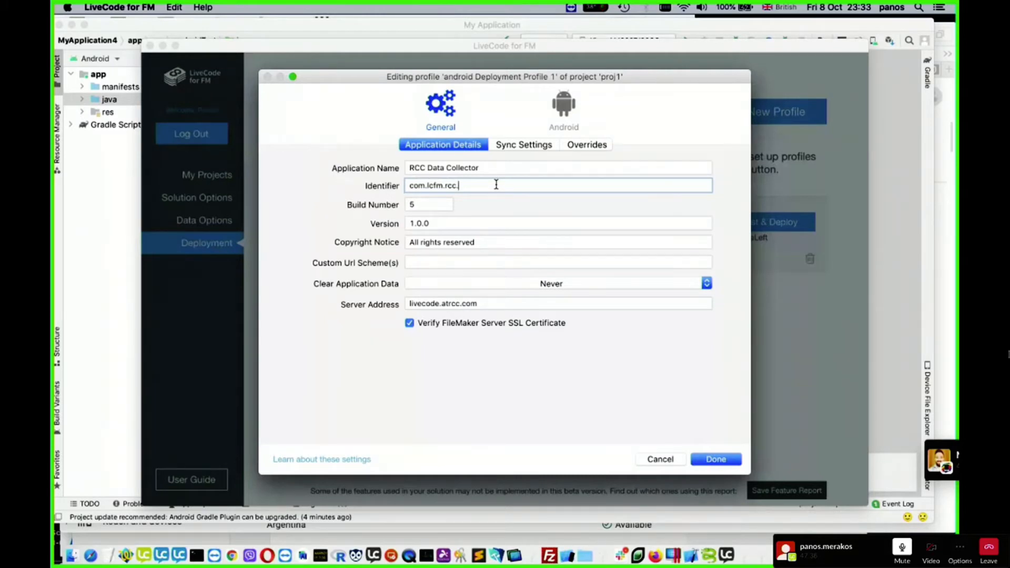
pyautogui.write('v2')
pyautogui.moveTo(420, 202); pyautogui.dragTo(408, 205)
pyautogui.write('1')
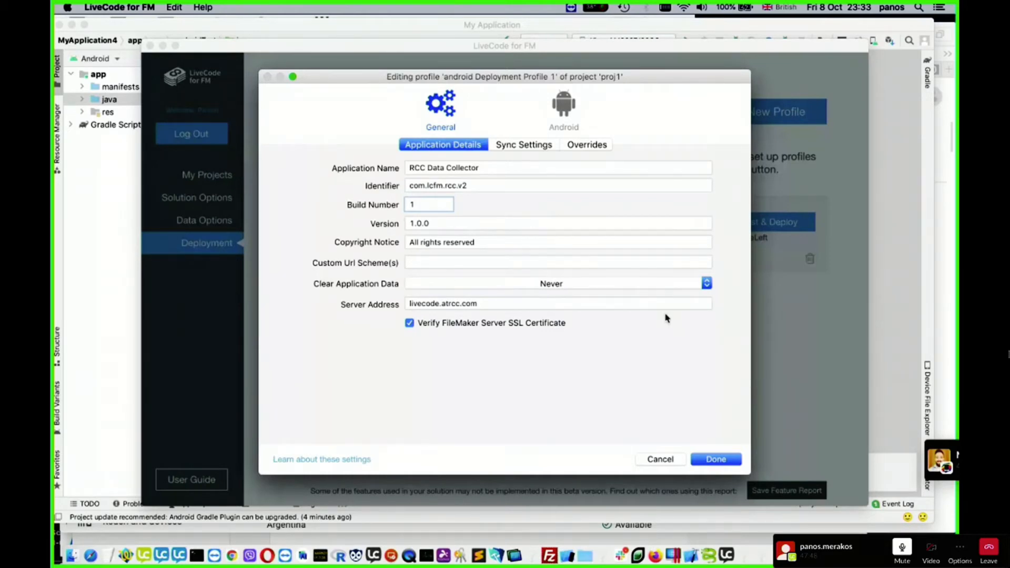
pyautogui.click(570, 108)
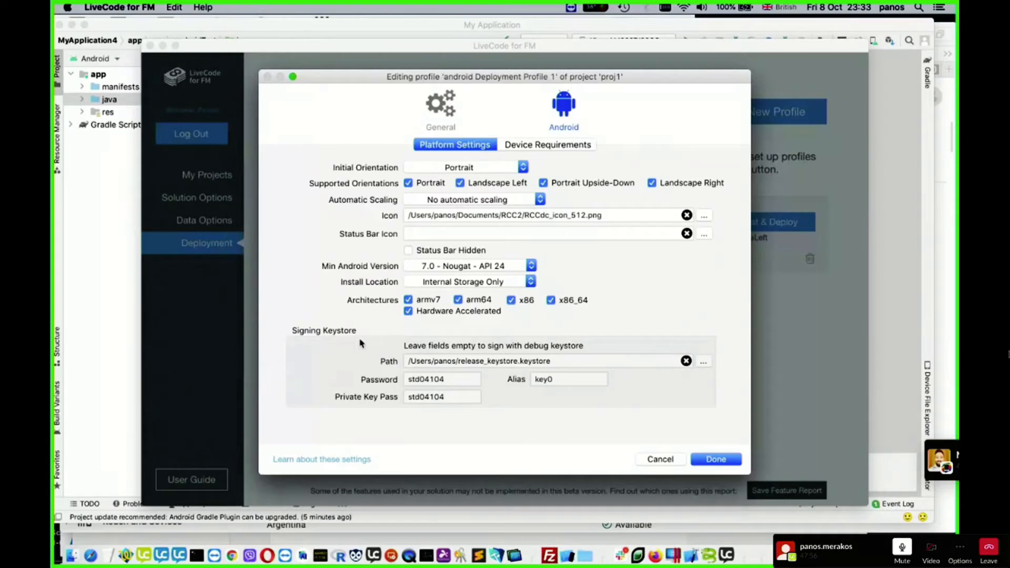
pyautogui.click(723, 462)
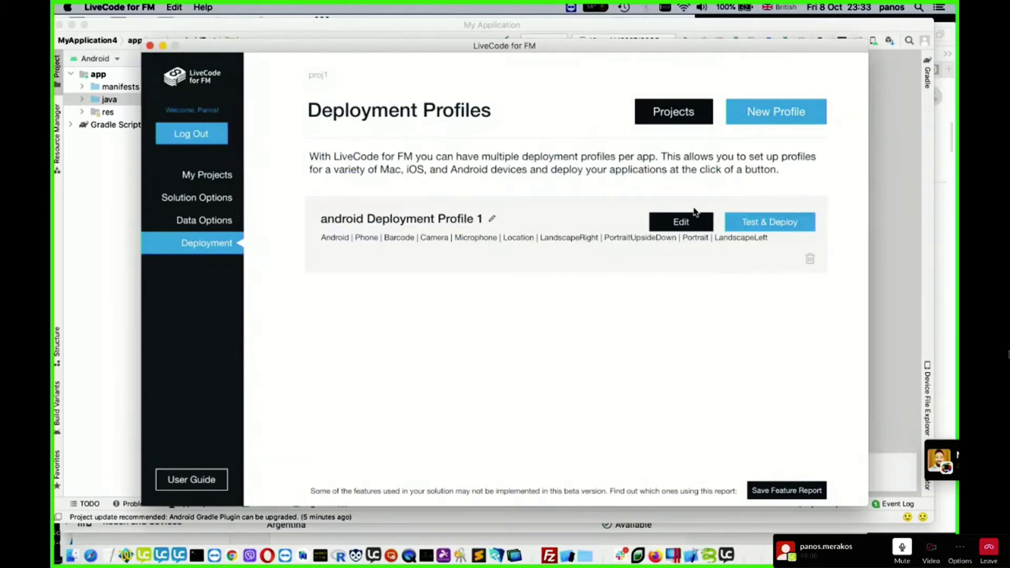
# - Build android Deployment Profile 1 for store submission with app ID com.lcfm.rcc.v2, as an Android App Bundle for Google Play
pyautogui.click(800, 222)
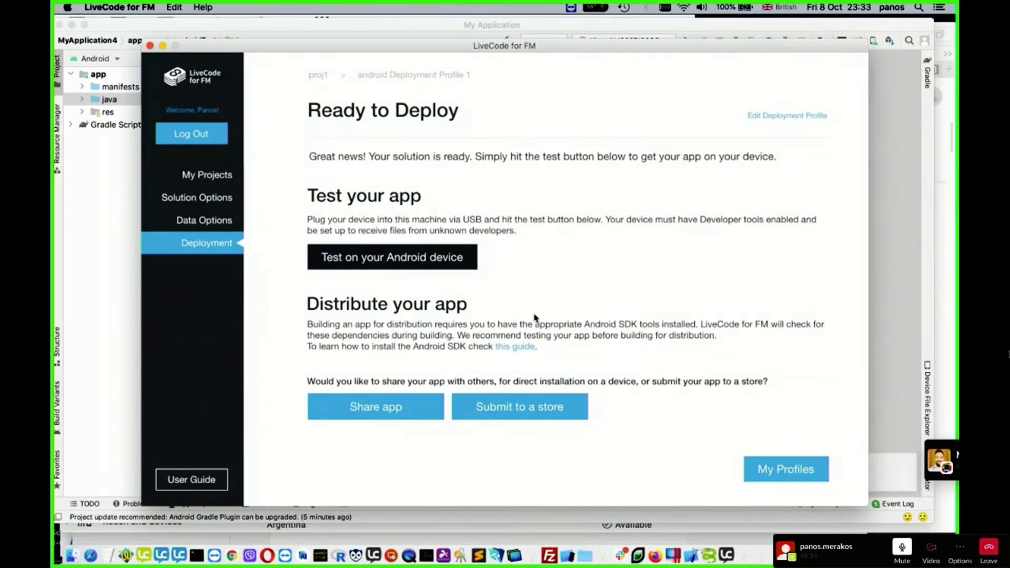
pyautogui.click(529, 415)
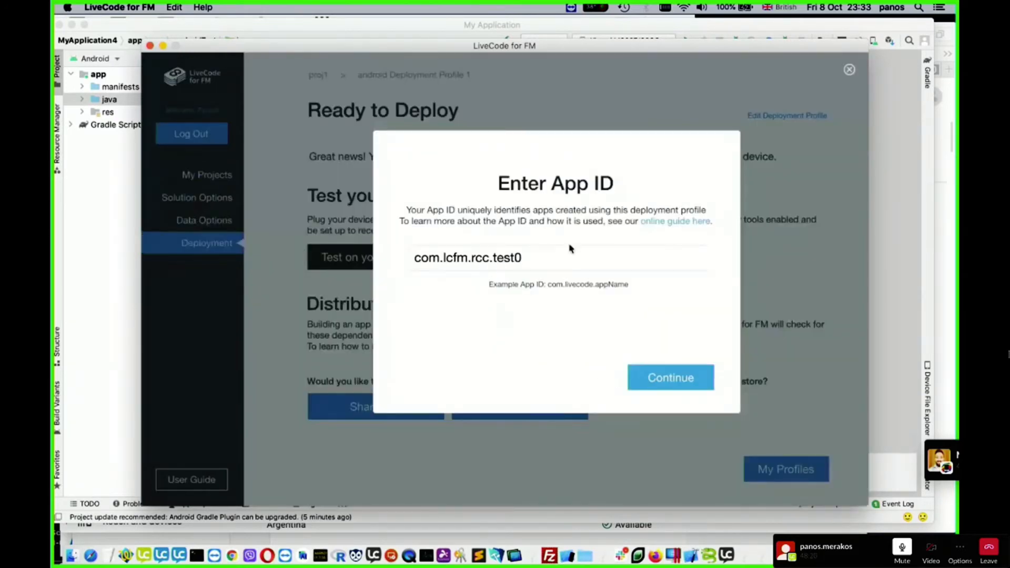
pyautogui.click(541, 255)
pyautogui.press('BackSpace')
pyautogui.press('BackSpace')
pyautogui.press('BackSpace')
pyautogui.press('BackSpace')
pyautogui.press('BackSpace')
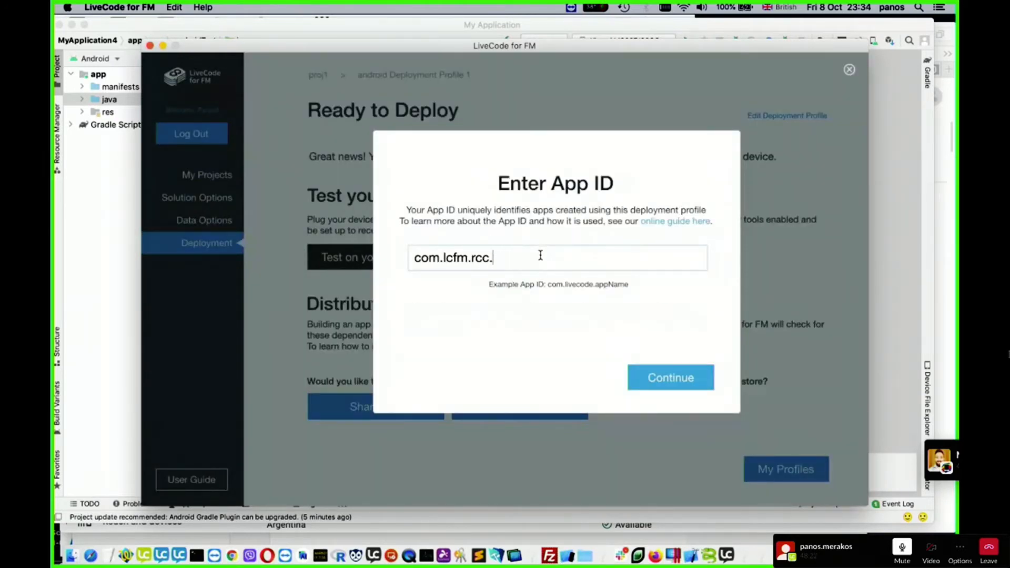
pyautogui.write('v2')
pyautogui.click(660, 385)
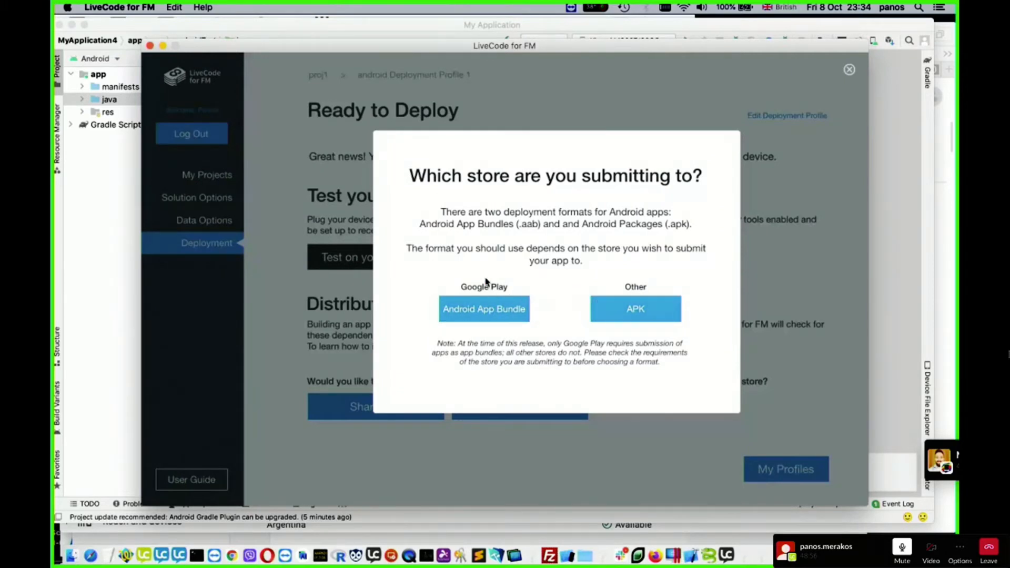
pyautogui.click(479, 314)
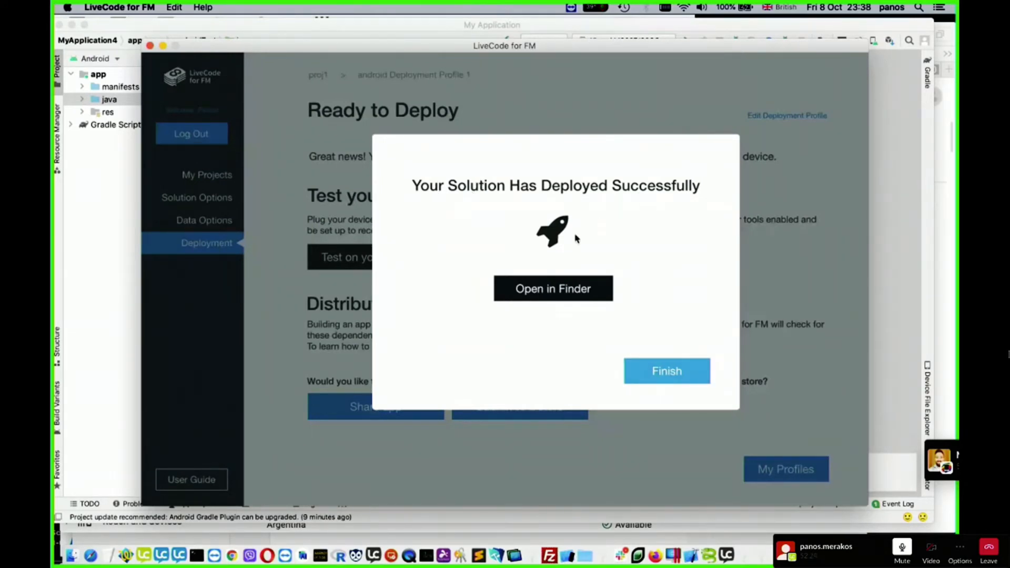
# - Show the deployed build in Finder, select RCC Data Collector.aab, and move the Finder window aside
pyautogui.click(563, 295)
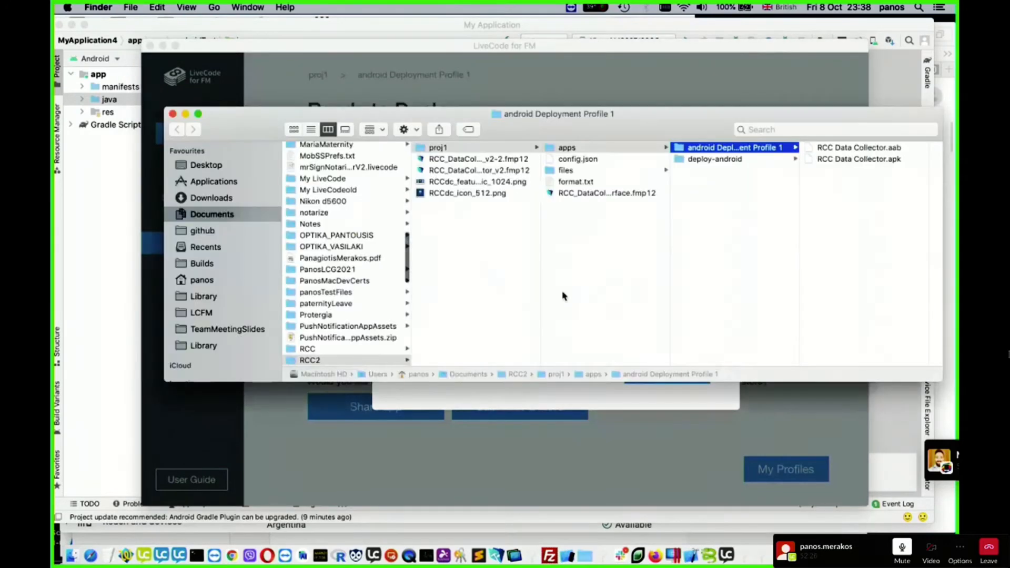
pyautogui.click(878, 149)
pyautogui.moveTo(682, 136); pyautogui.dragTo(467, 171)
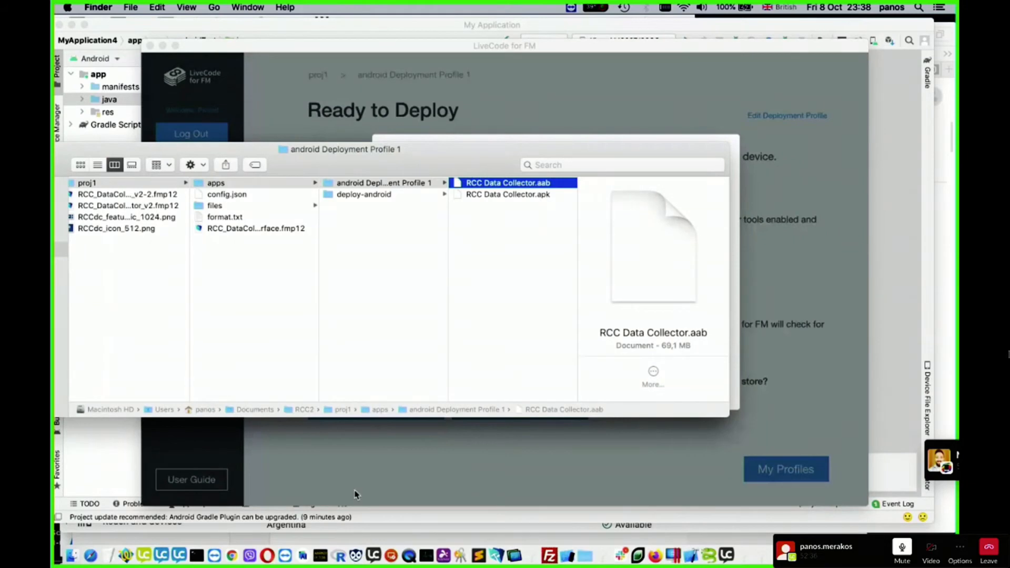
# - Switch to Google Play Console in Safari and create a new production release for RCC DataCollector v2
pyautogui.click(91, 555)
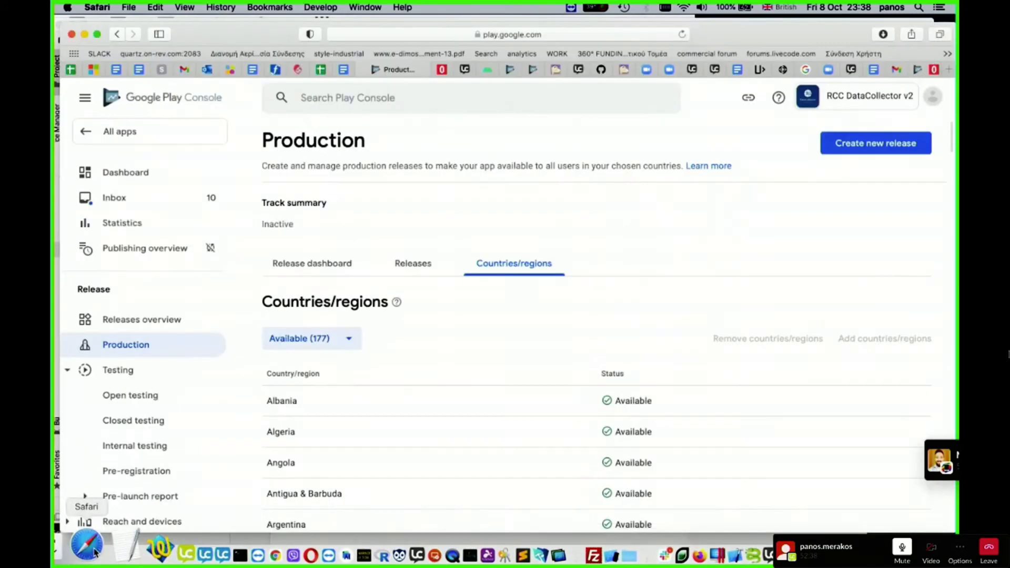
pyautogui.scroll(-2, 514, 232)
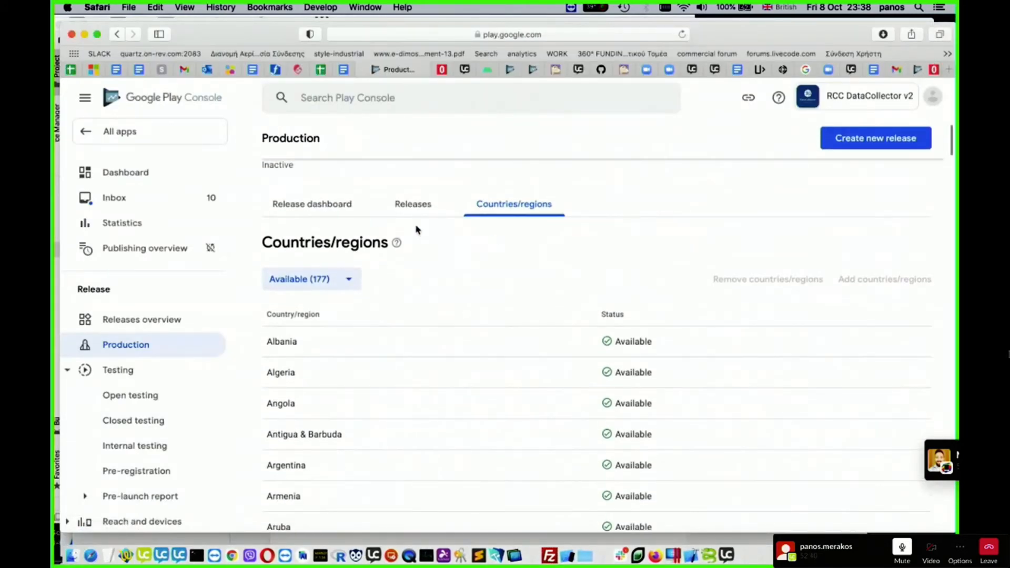
pyautogui.click(419, 207)
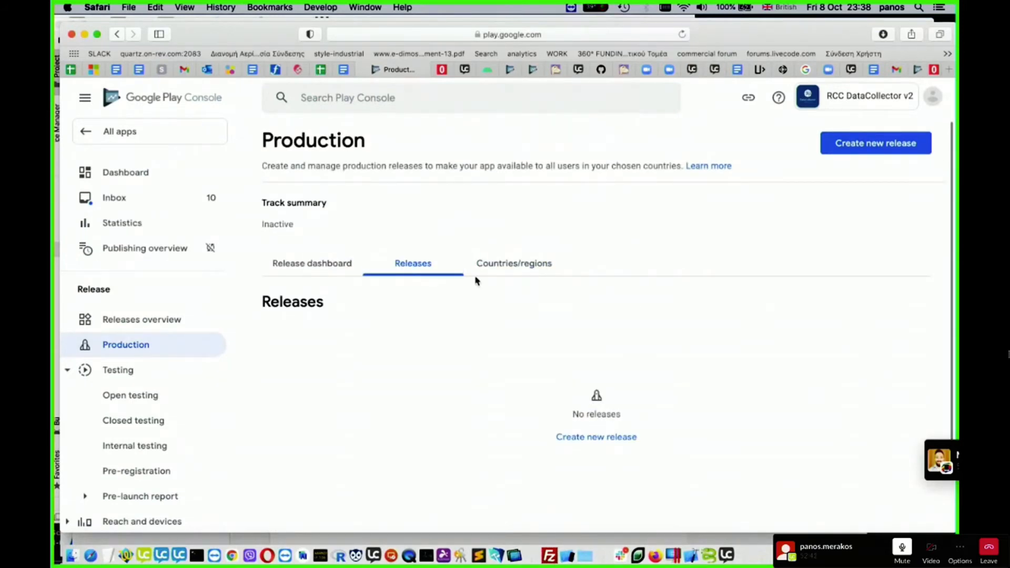
pyautogui.scroll(-1, 544, 327)
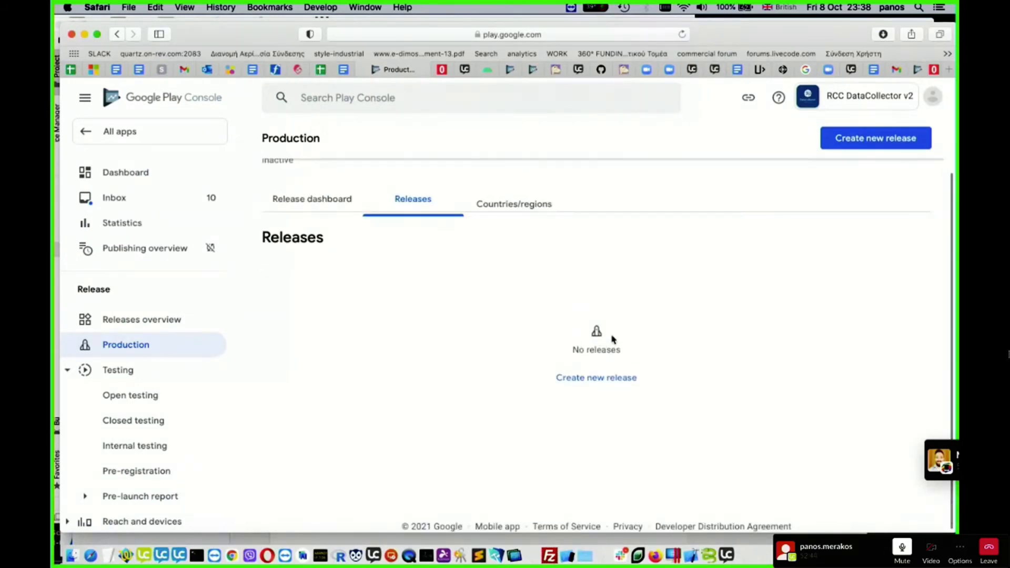
pyautogui.click(604, 377)
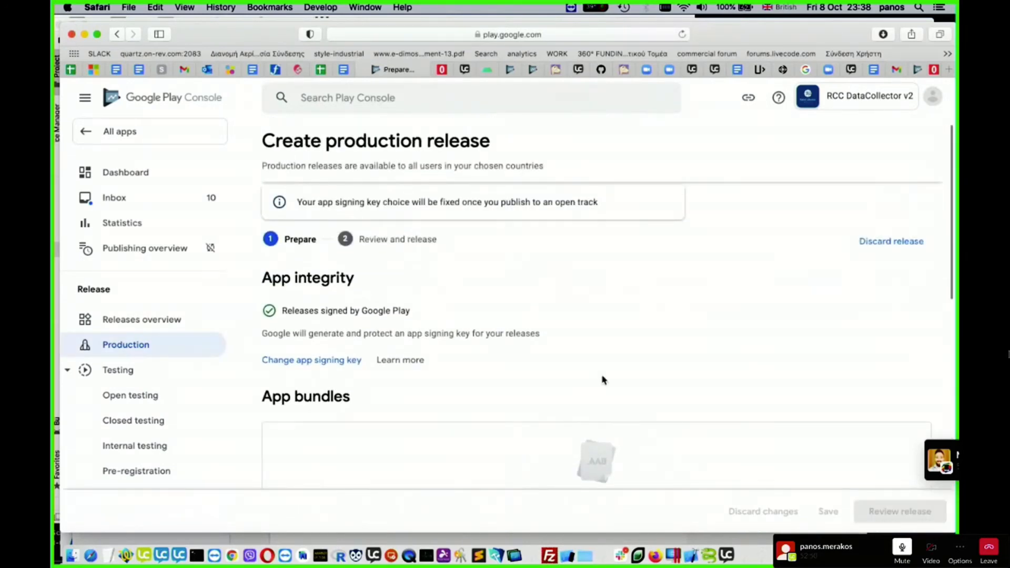
# - Name the production release "First draft"
pyautogui.scroll(-3, 603, 380)
pyautogui.scroll(-3, 603, 380)
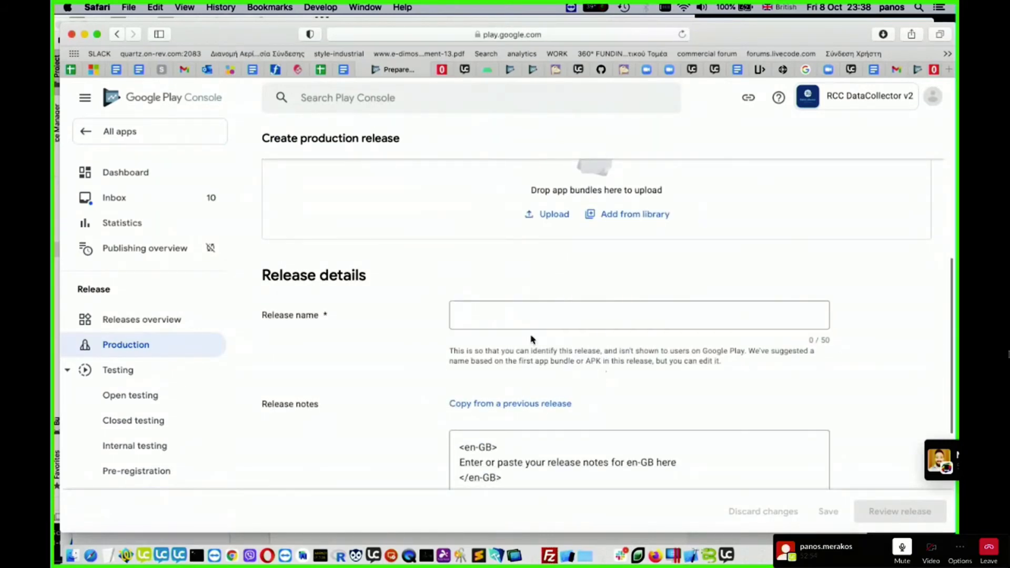
pyautogui.click(502, 312)
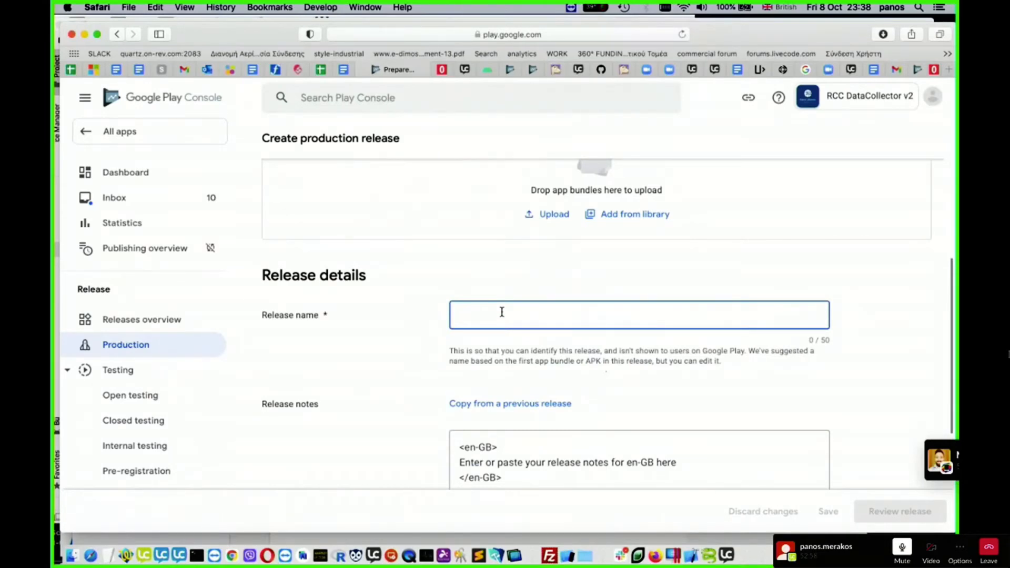
pyautogui.write('First attempt')
pyautogui.doubleClick(508, 315)
pyautogui.write('draft')
pyautogui.scroll(-2, 630, 319)
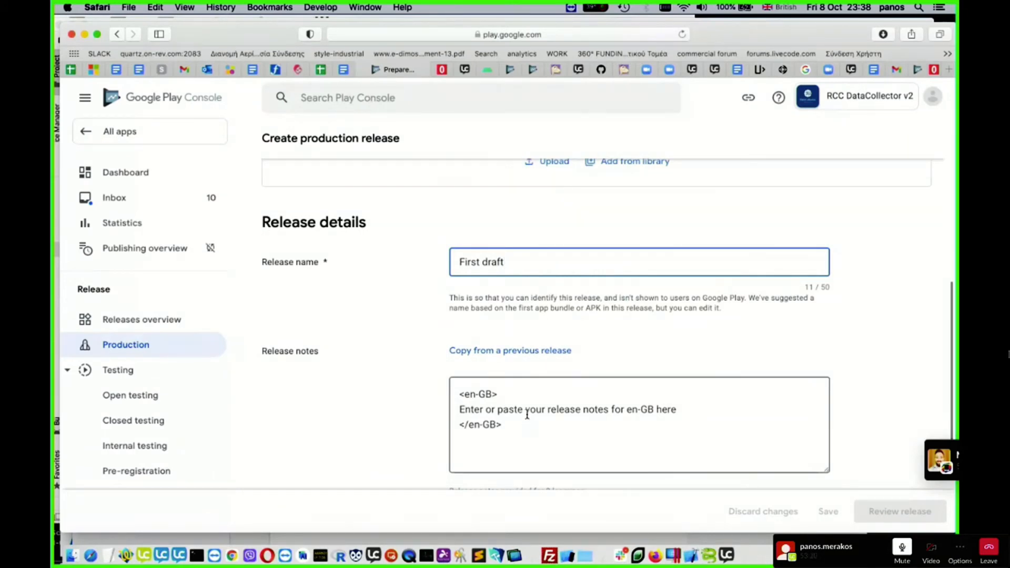
# - Clear the en-GB placeholder text from the release notes, leaving them empty
pyautogui.moveTo(521, 430); pyautogui.dragTo(462, 388)
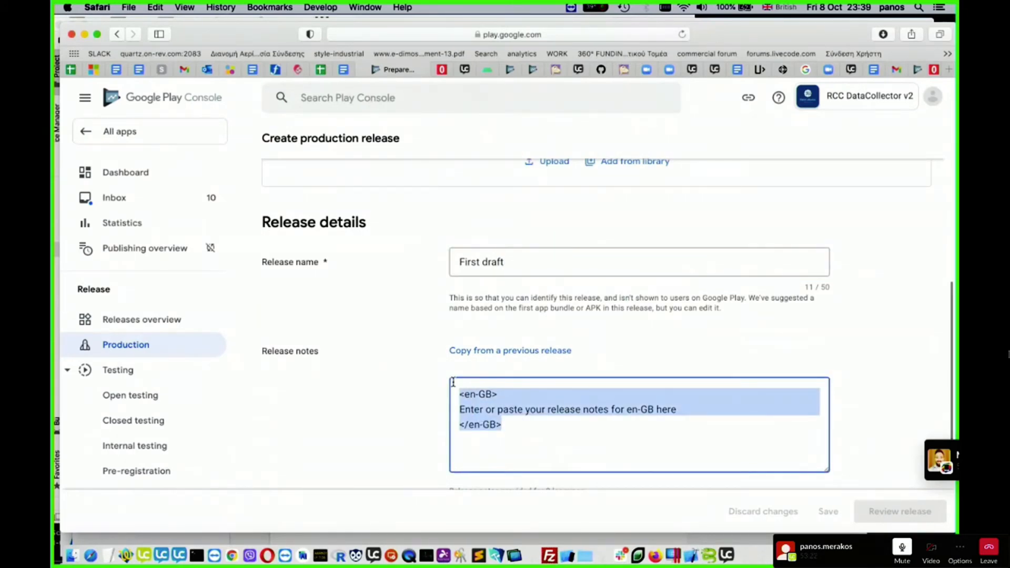
pyautogui.press('BackSpace')
pyautogui.click(715, 336)
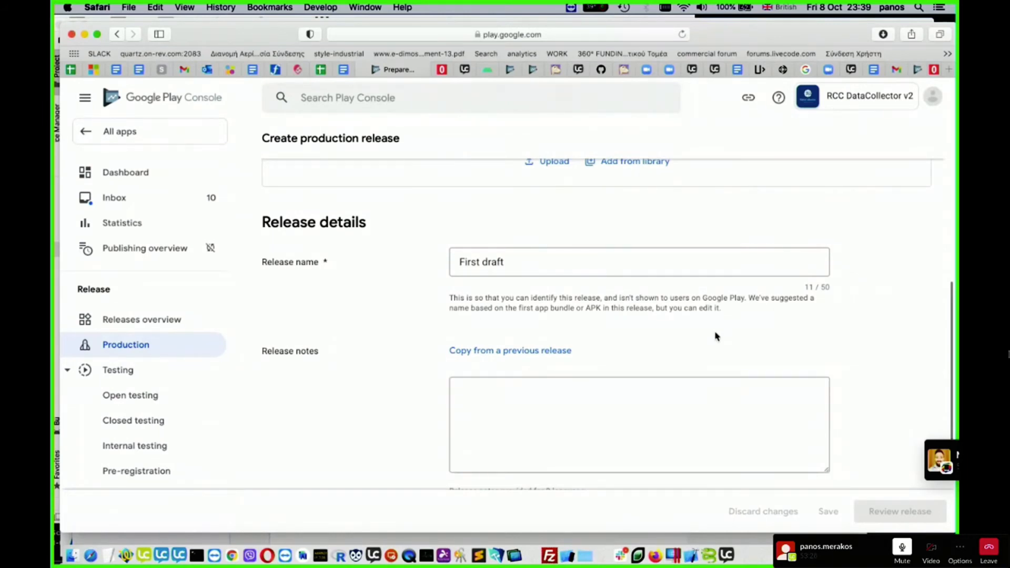
pyautogui.scroll(-3, 878, 422)
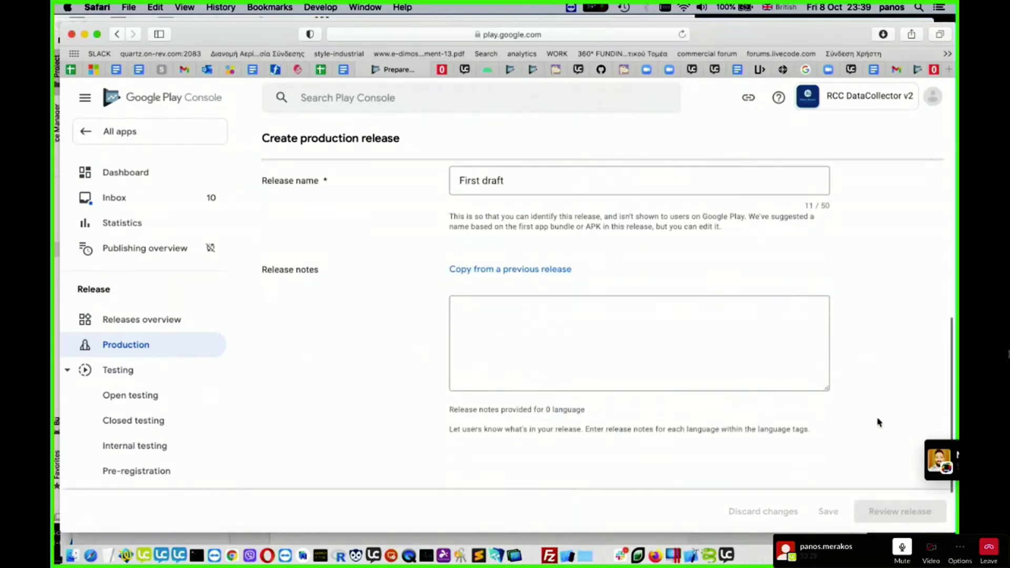
# - Upload RCC Data Collector.aab from RCC2/proj1/apps/android Deployment Profile 1 as the release's app bundle
pyautogui.scroll(-3, 877, 422)
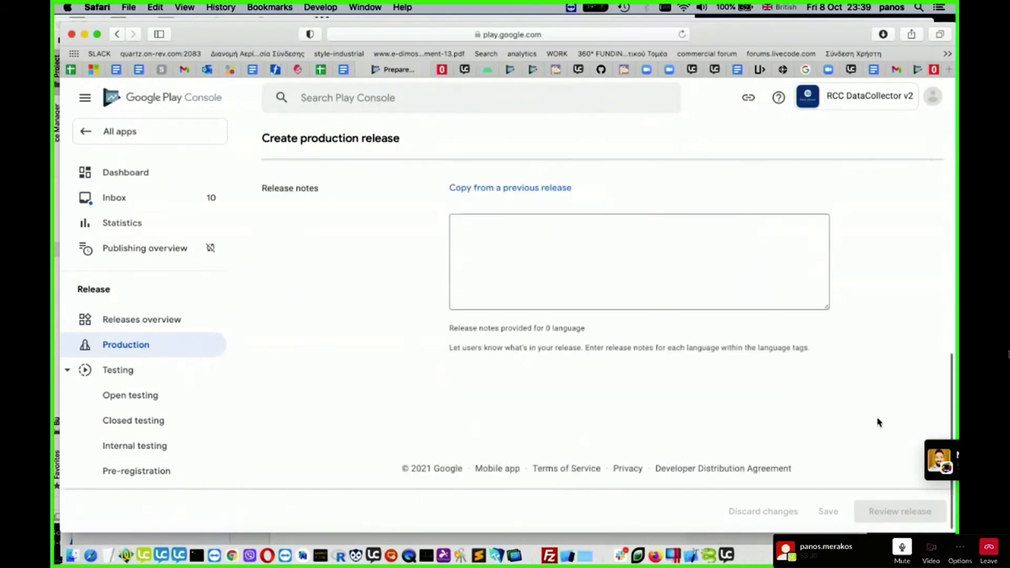
pyautogui.scroll(10, 877, 422)
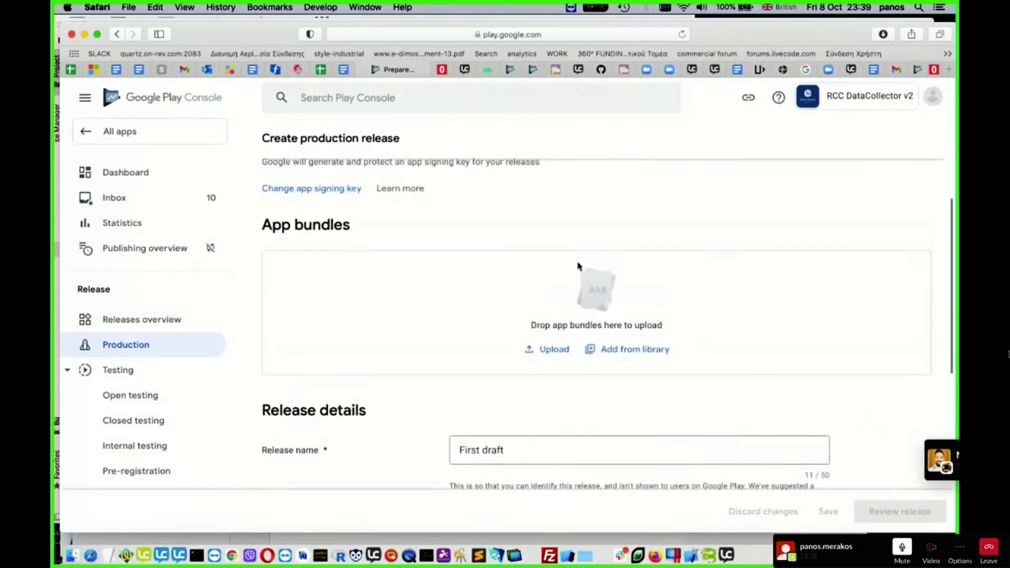
pyautogui.click(554, 357)
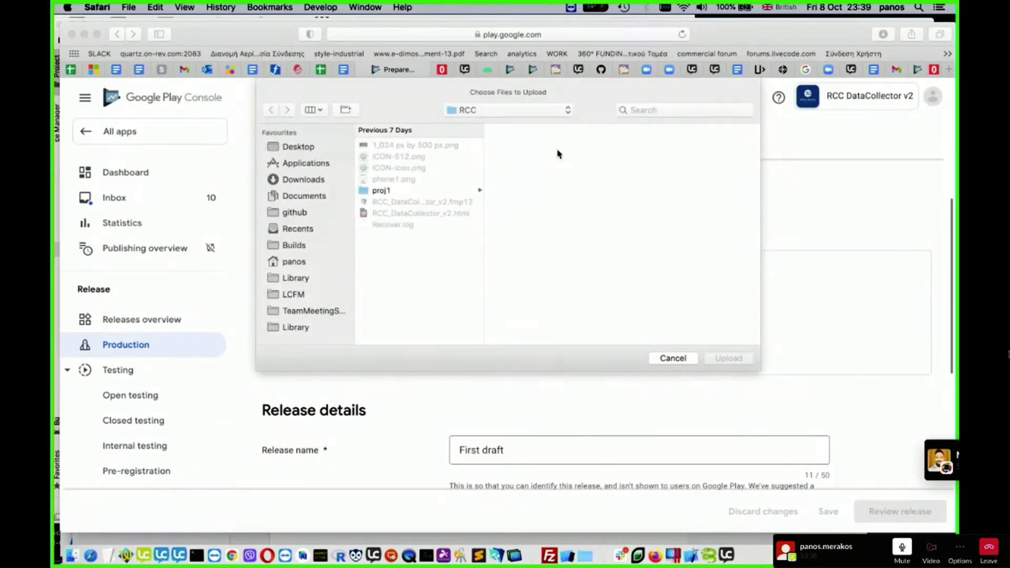
pyautogui.click(568, 110)
pyautogui.click(547, 128)
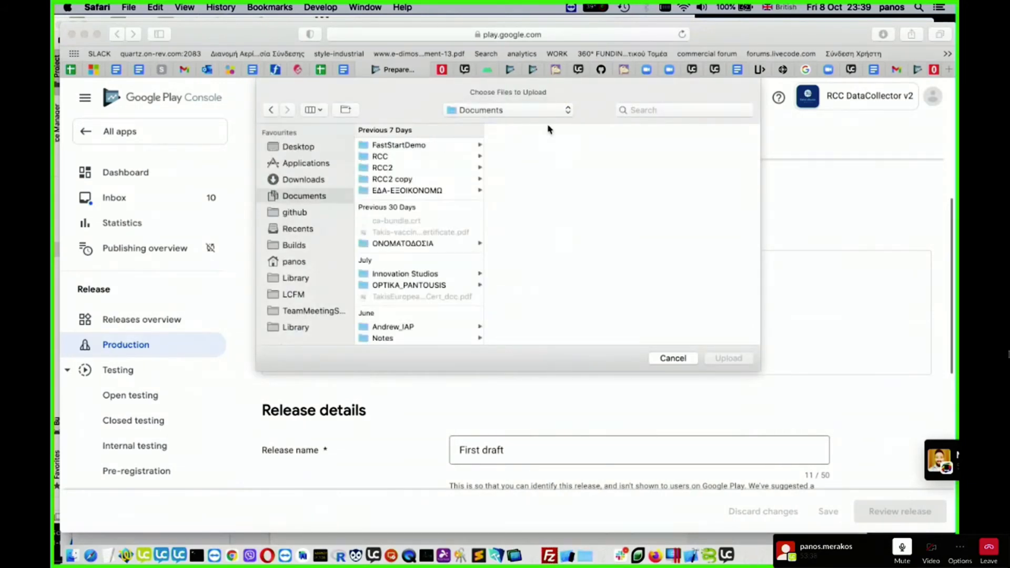
pyautogui.click(445, 169)
pyautogui.click(543, 149)
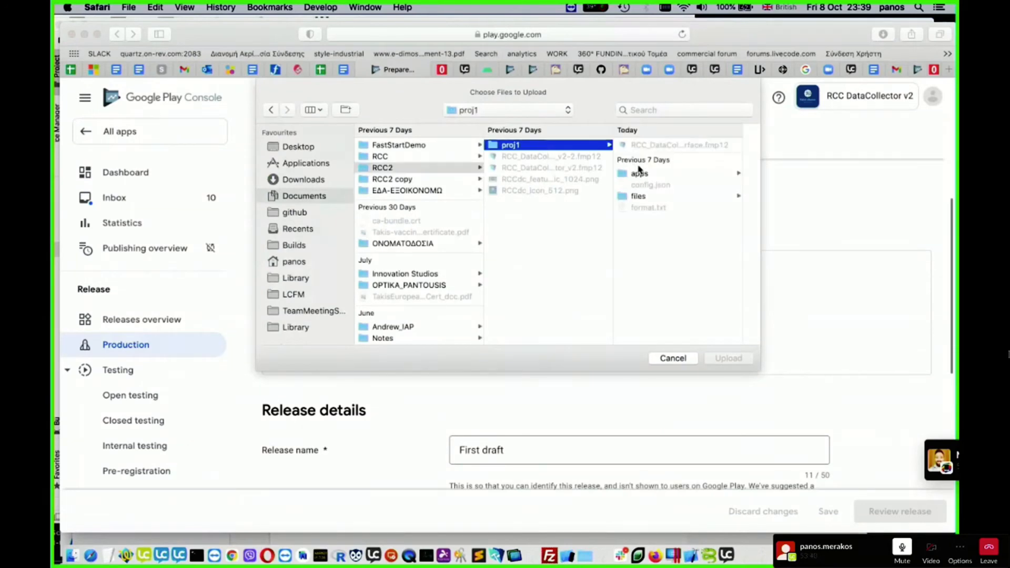
pyautogui.click(663, 176)
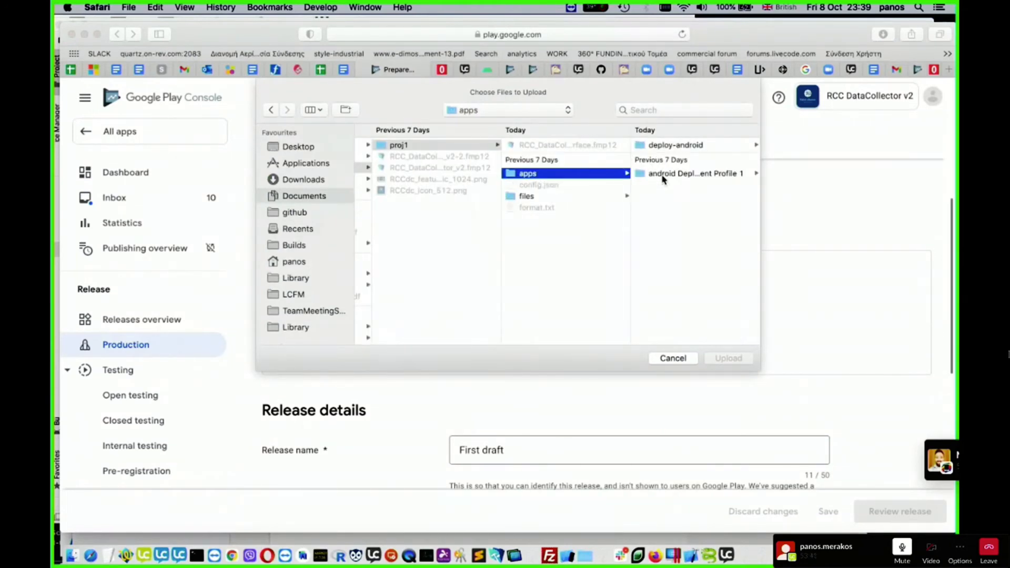
pyautogui.click(685, 145)
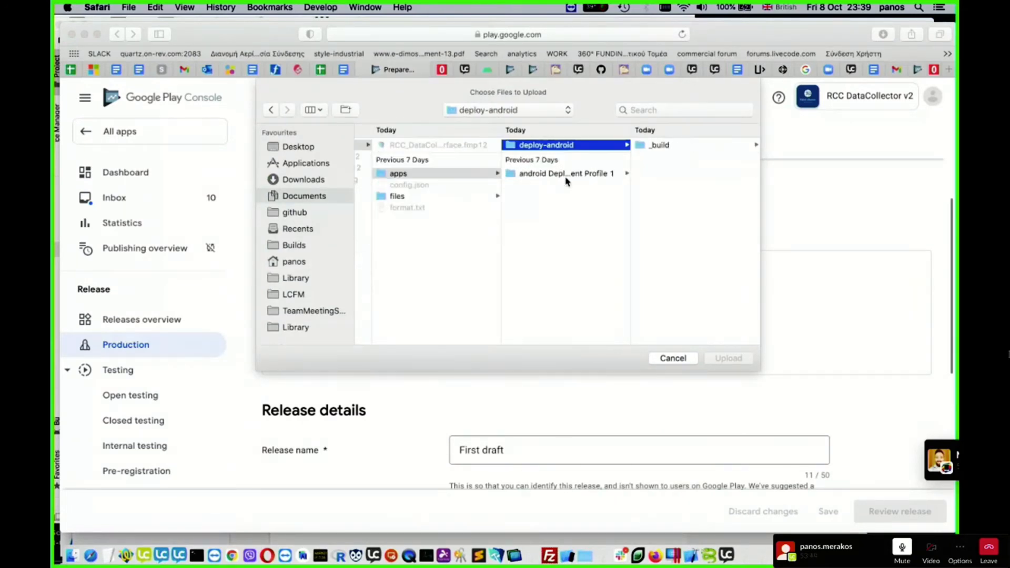
pyautogui.click(567, 177)
pyautogui.click(702, 145)
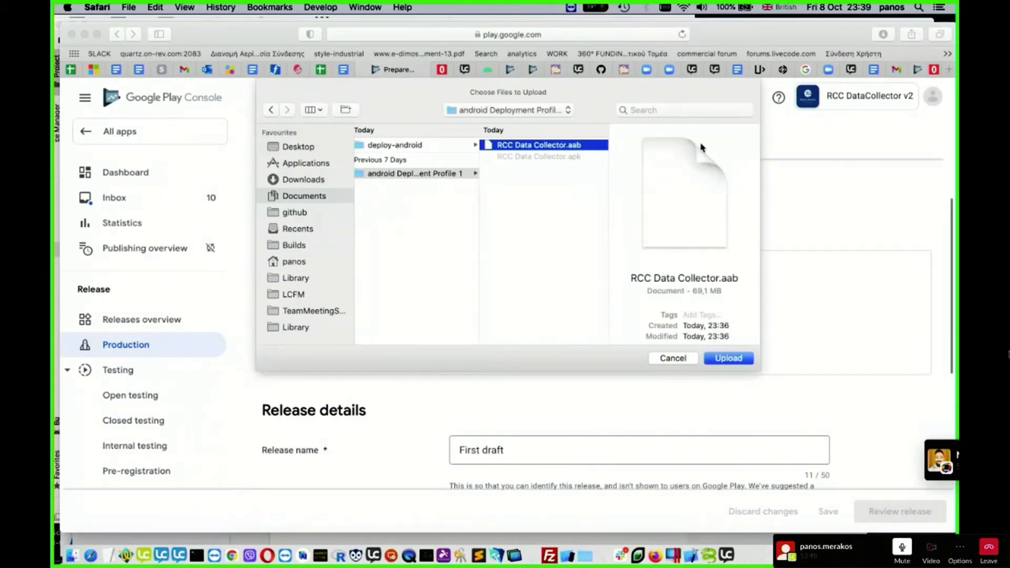
pyautogui.click(729, 358)
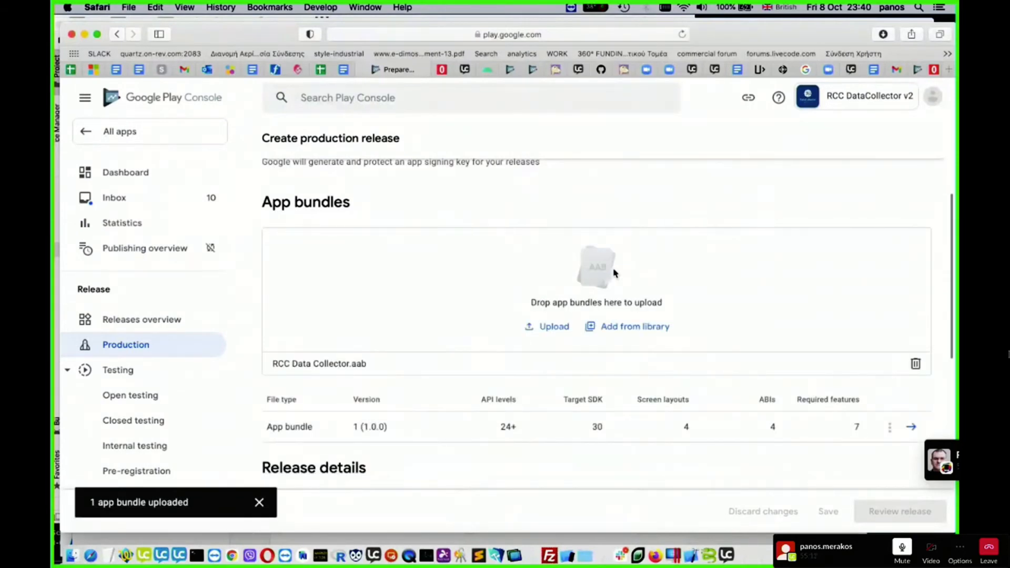
# - Examine the uploaded app bundle's details, including its features, required permissions and native platforms, and close them
pyautogui.scroll(2, 632, 304)
pyautogui.scroll(-2, 633, 304)
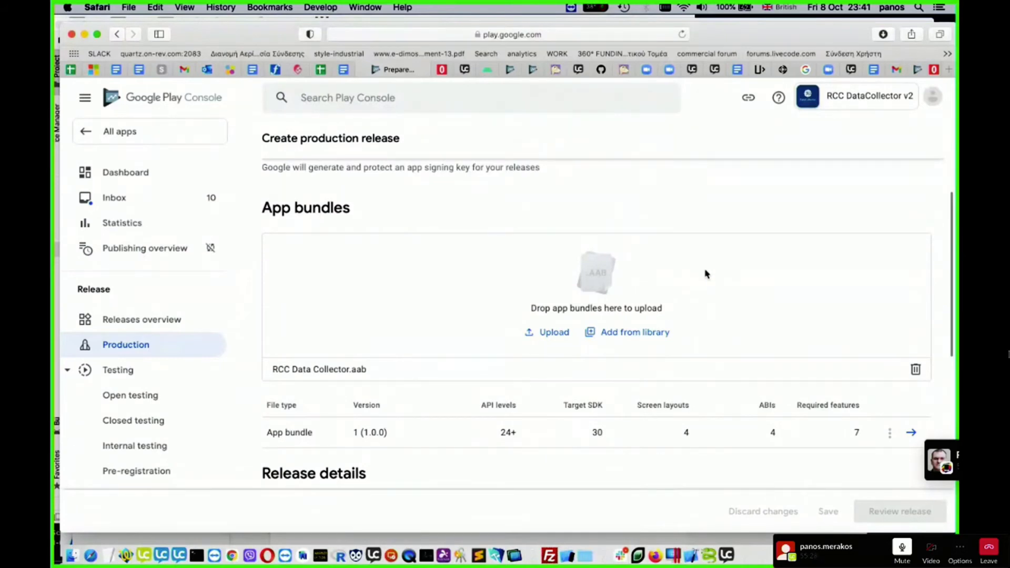
pyautogui.scroll(-1, 706, 274)
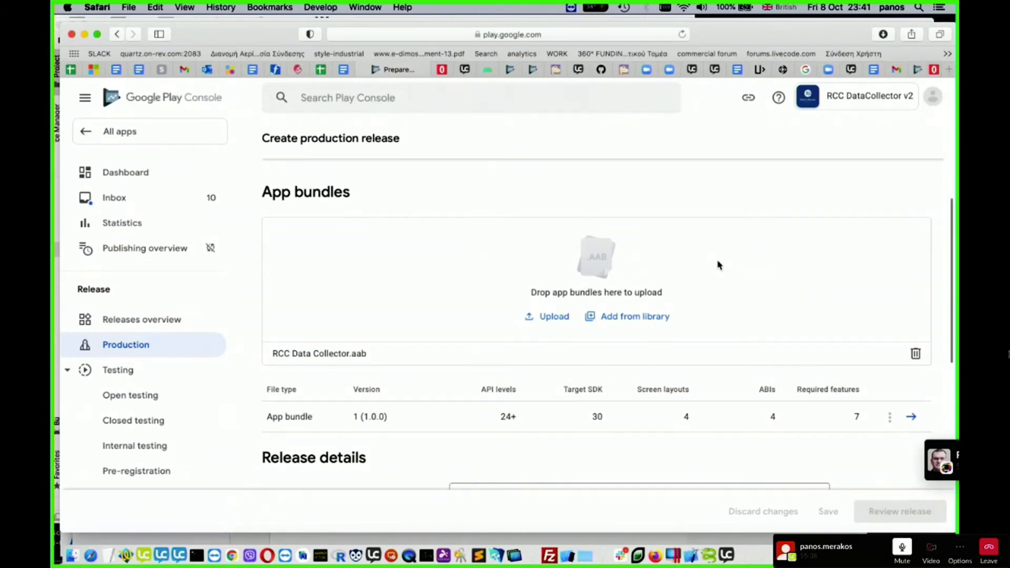
pyautogui.scroll(-1, 717, 266)
pyautogui.scroll(6, 717, 267)
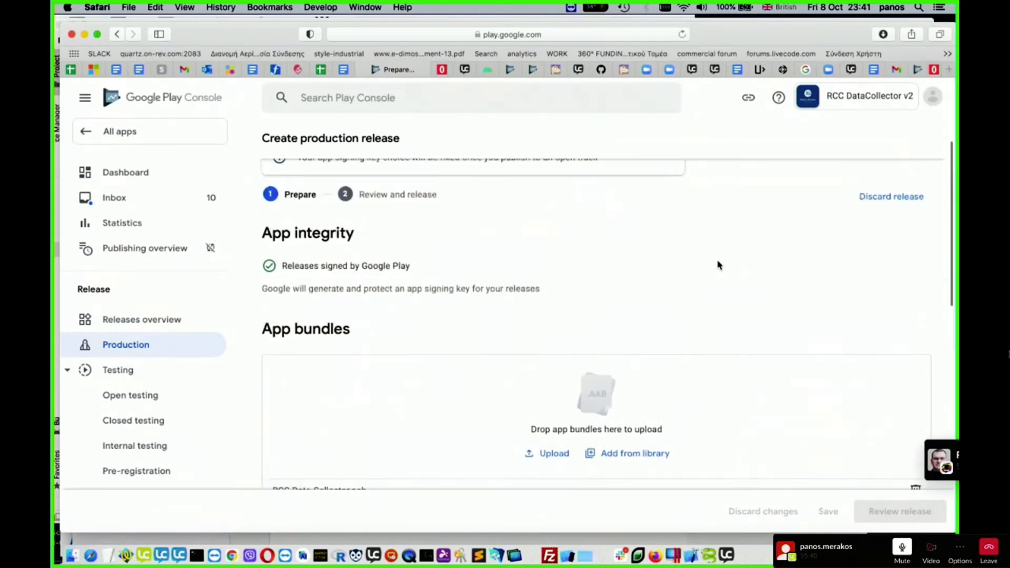
pyautogui.scroll(2, 605, 260)
pyautogui.scroll(-6, 594, 257)
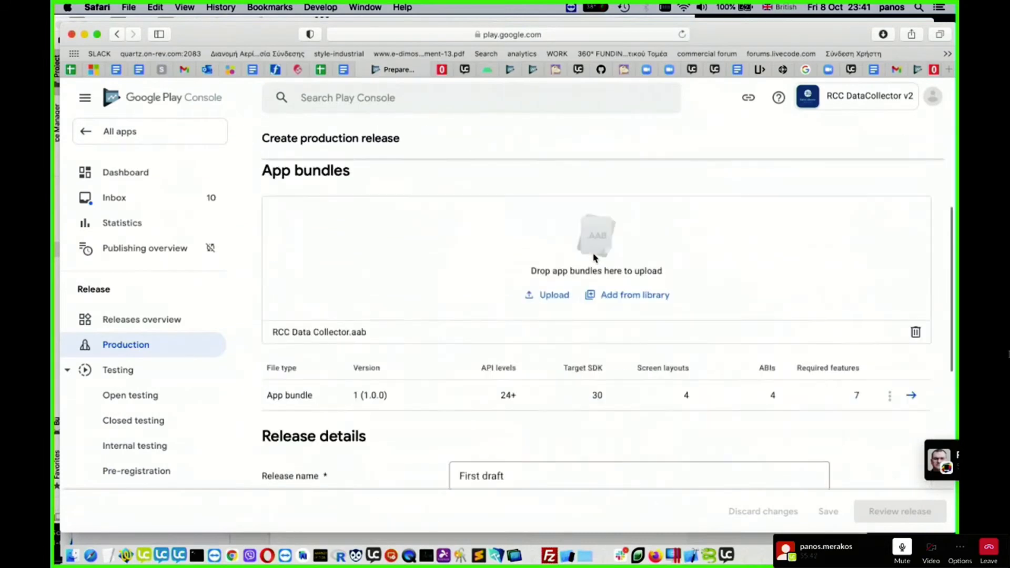
pyautogui.scroll(-3, 594, 258)
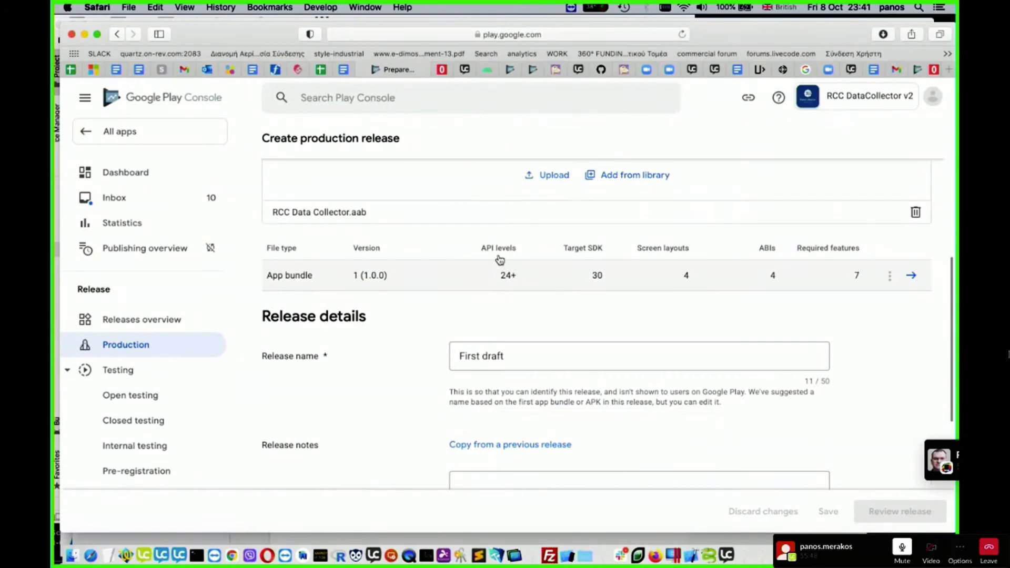
pyautogui.click(912, 275)
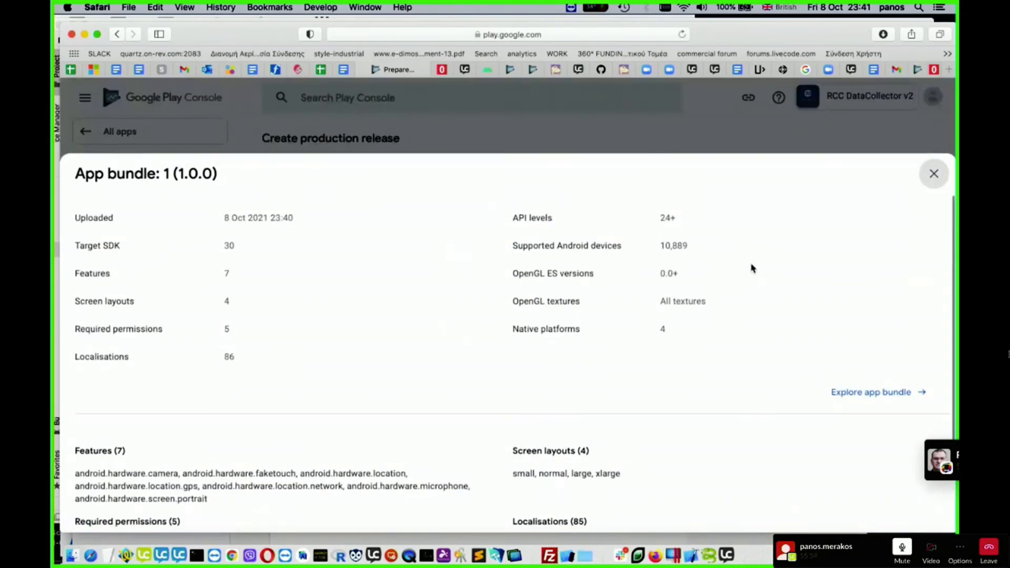
pyautogui.scroll(-3, 534, 302)
pyautogui.scroll(1, 535, 304)
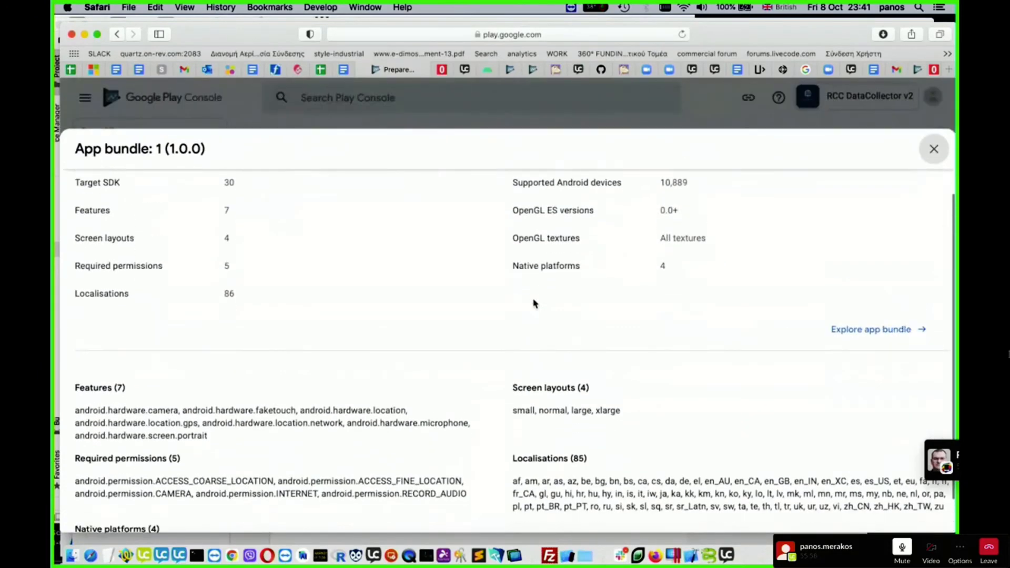
pyautogui.scroll(-1, 535, 304)
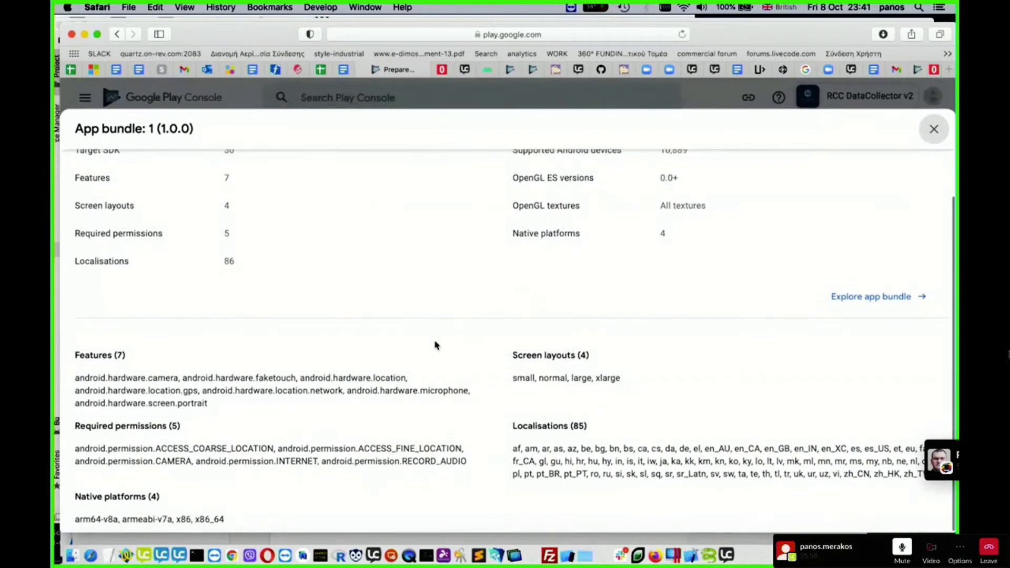
pyautogui.scroll(3, 435, 344)
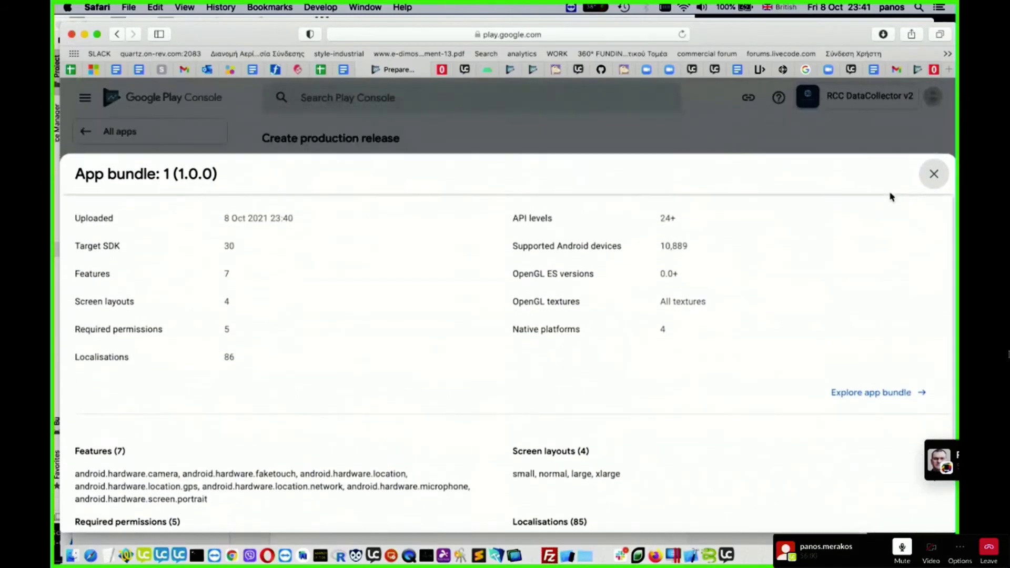
pyautogui.click(932, 174)
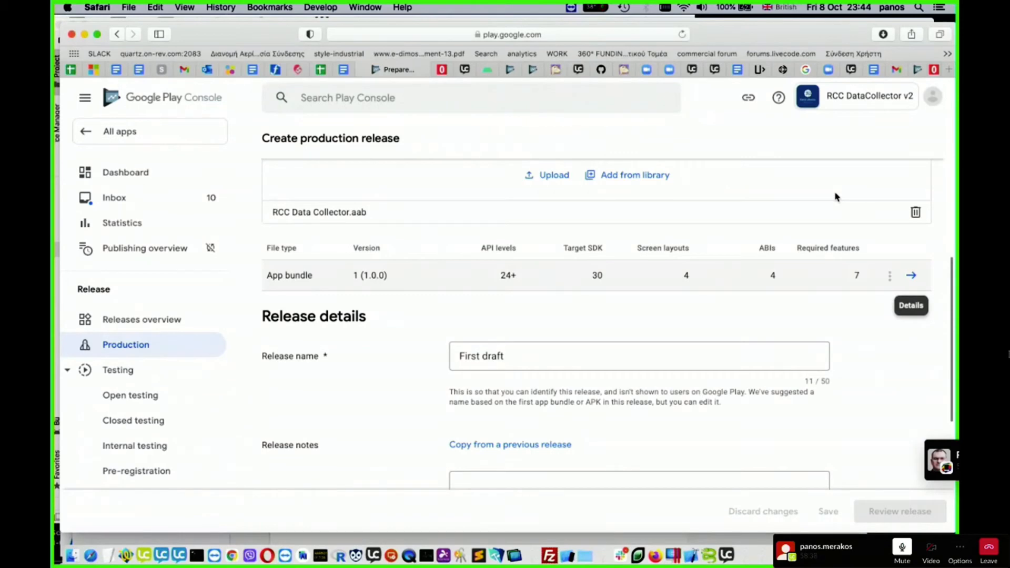
# - Look over the production release form, checking the app integrity, app bundle, release name and release notes sections
pyautogui.scroll(-3, 822, 396)
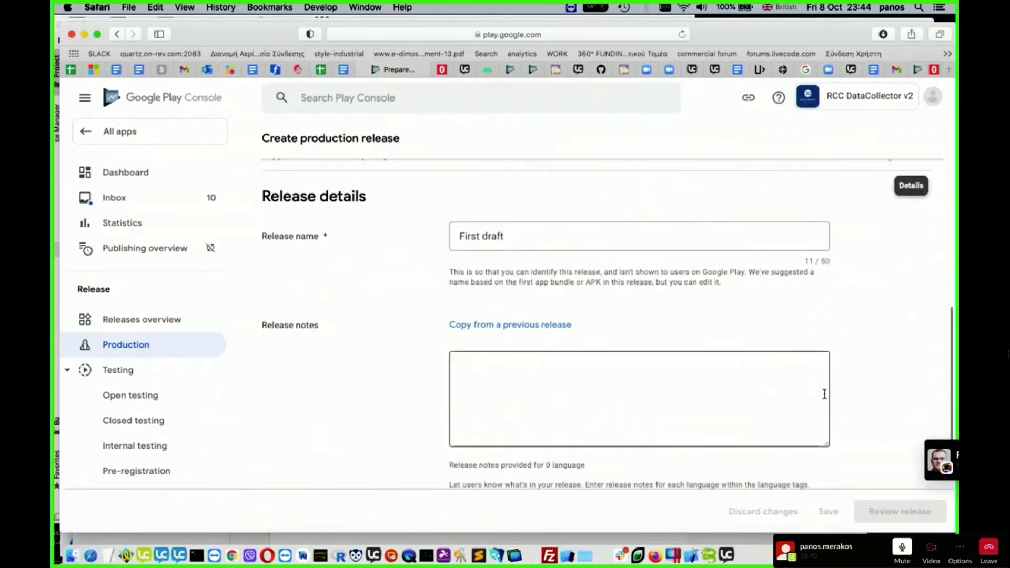
pyautogui.scroll(-3, 825, 394)
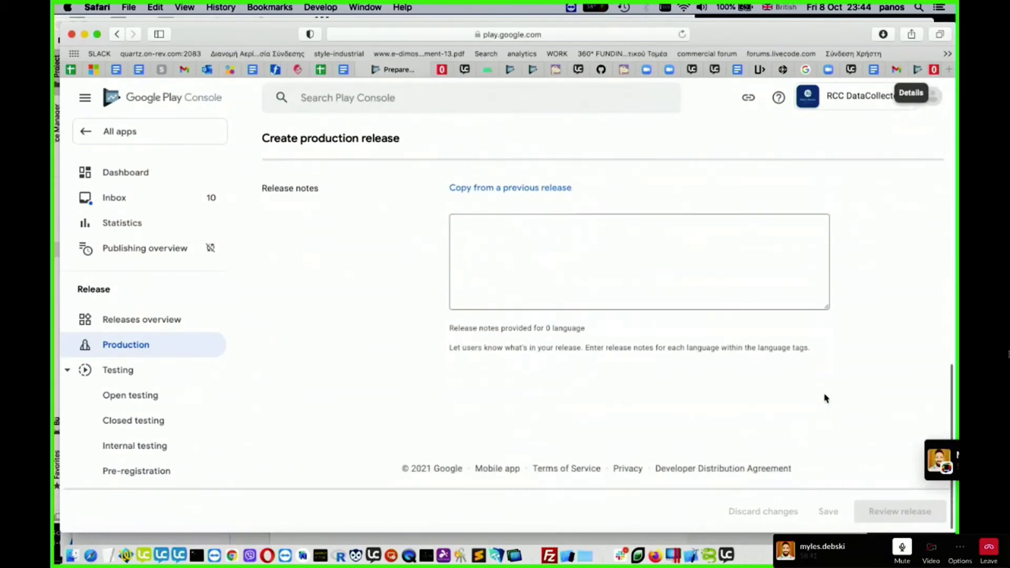
pyautogui.scroll(5, 824, 397)
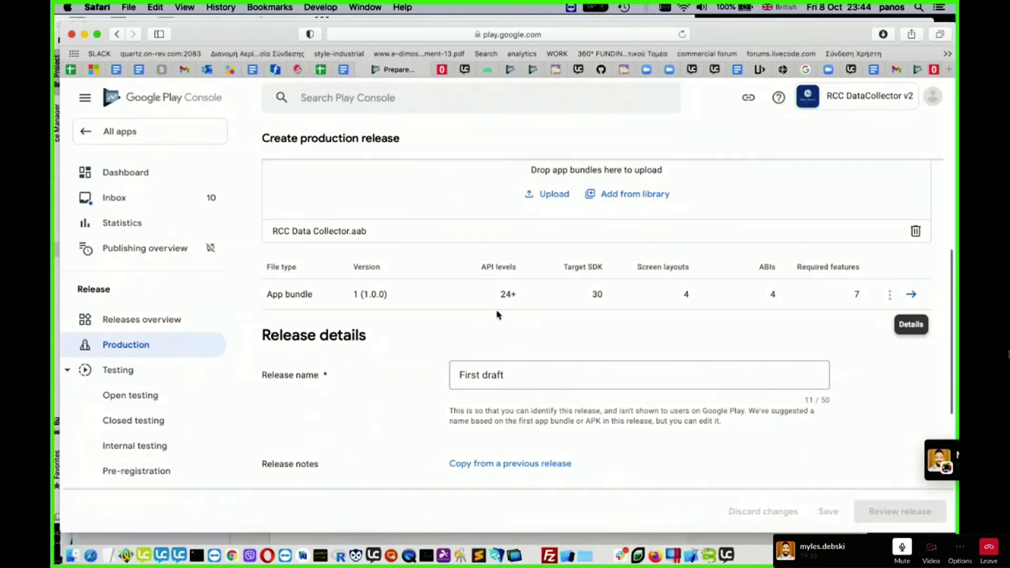
pyautogui.scroll(5, 495, 313)
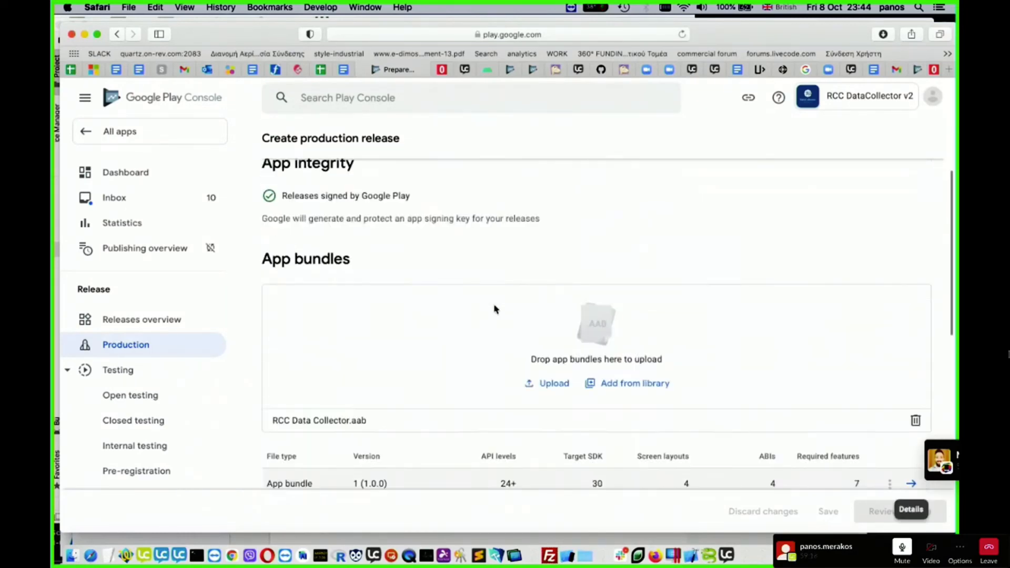
pyautogui.scroll(2, 484, 339)
pyautogui.scroll(-6, 483, 339)
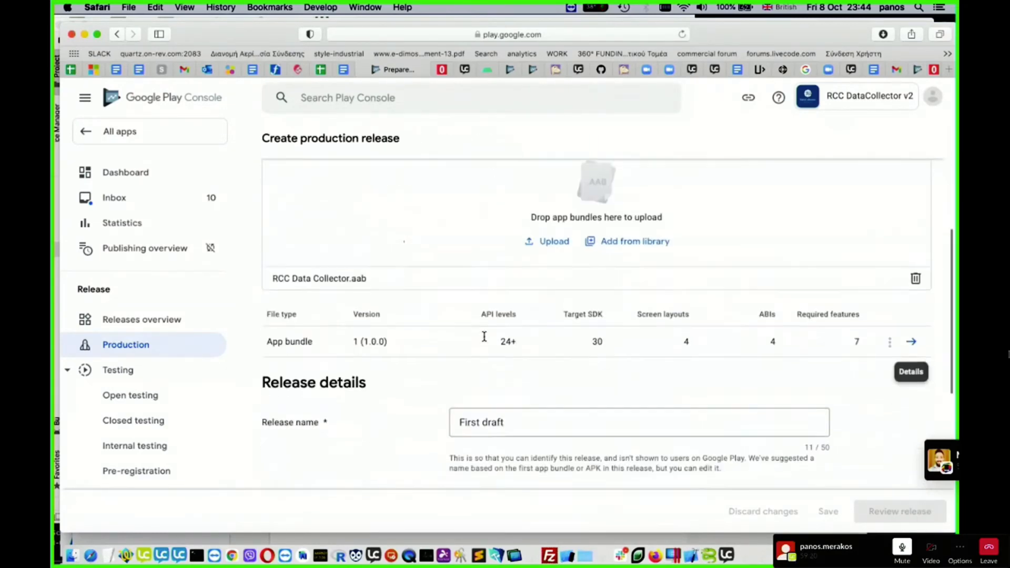
pyautogui.scroll(-3, 440, 330)
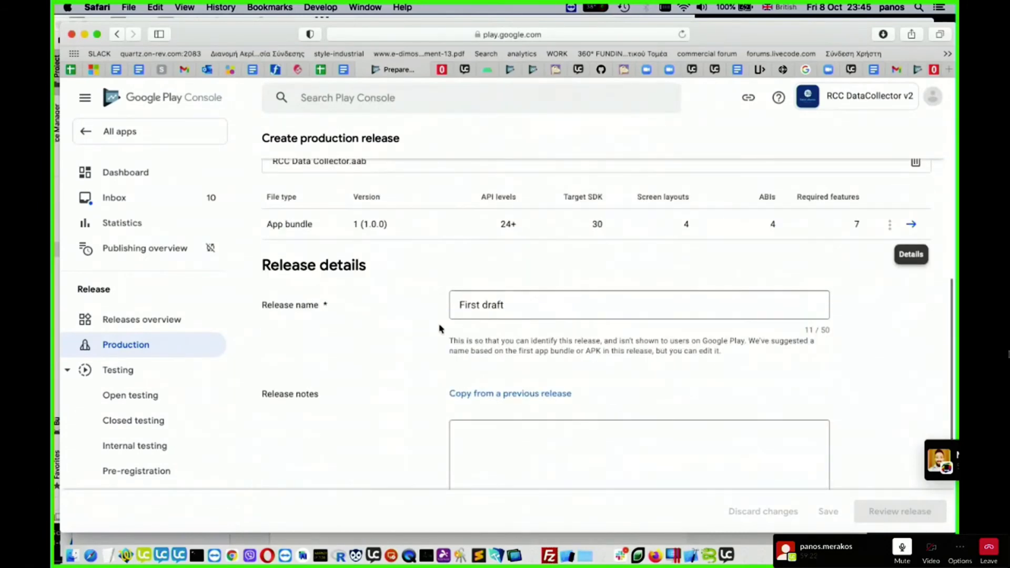
pyautogui.scroll(-3, 405, 383)
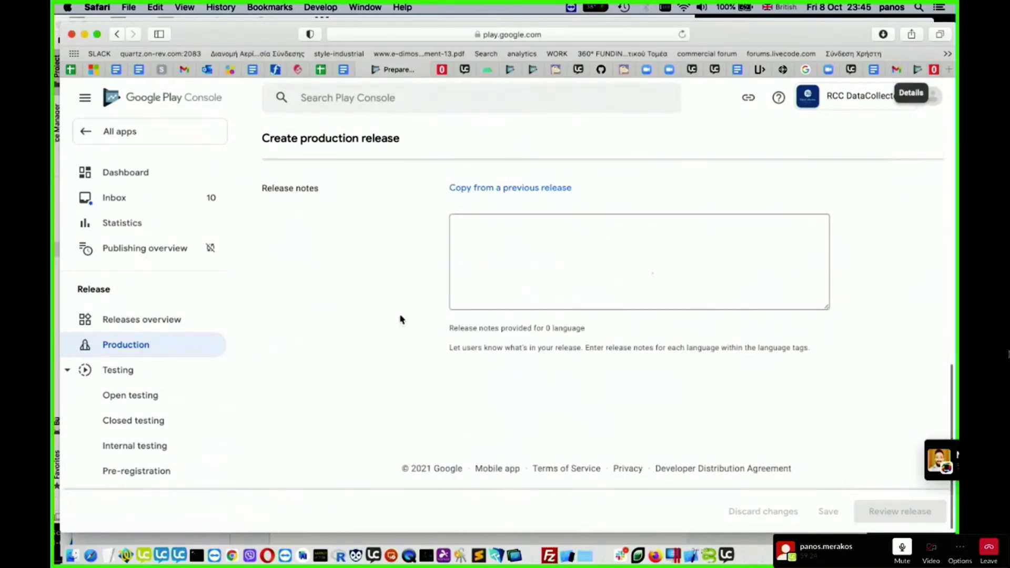
pyautogui.scroll(8, 399, 310)
pyautogui.scroll(1, 487, 252)
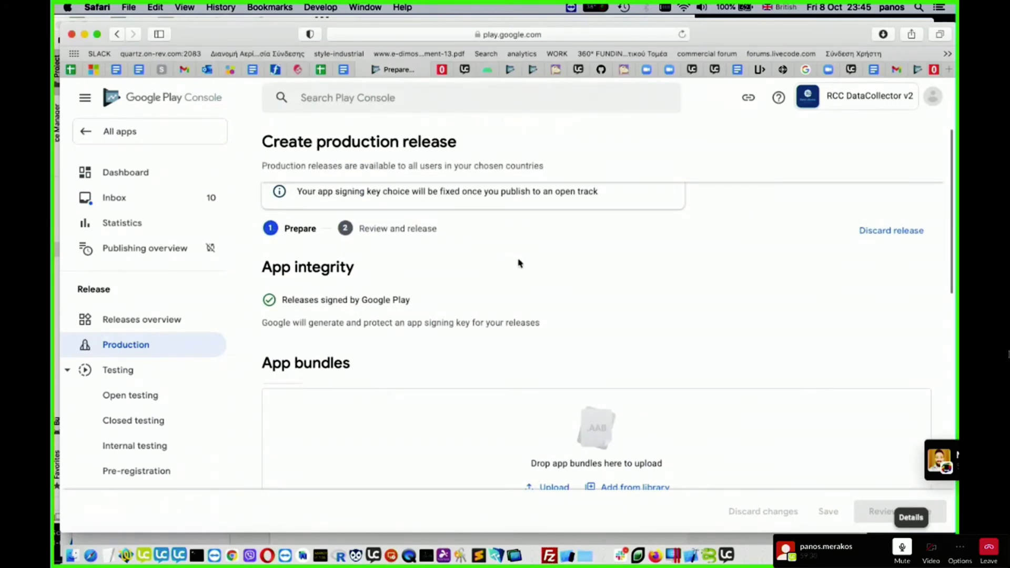
pyautogui.scroll(-2, 519, 263)
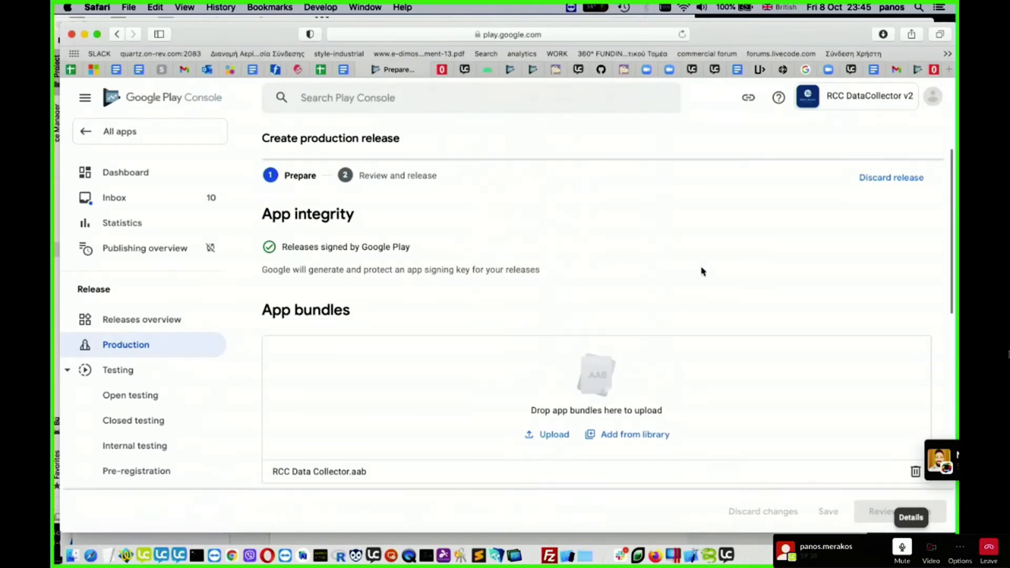
pyautogui.scroll(-1, 702, 271)
pyautogui.scroll(-5, 710, 259)
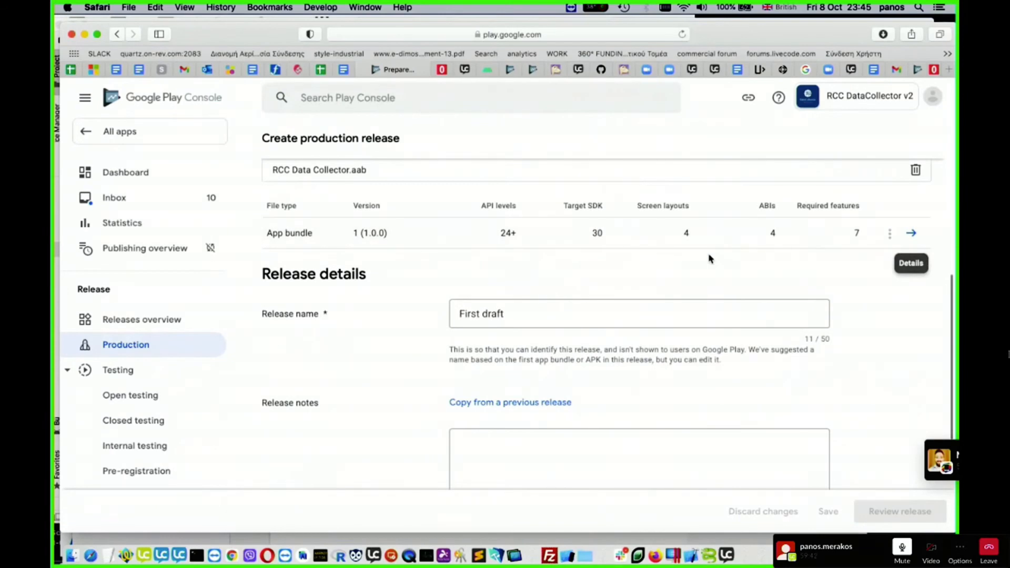
pyautogui.scroll(-4, 772, 284)
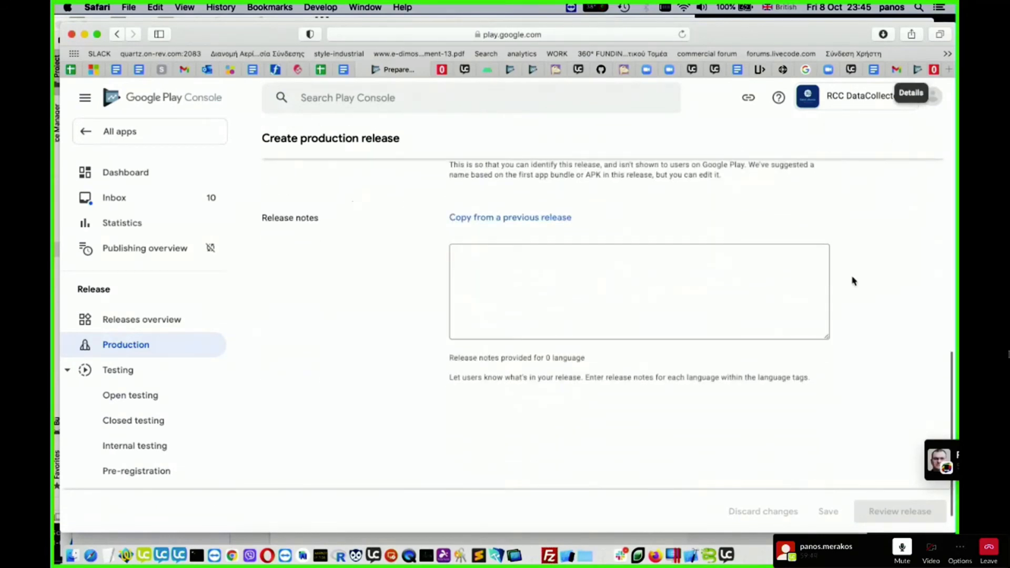
pyautogui.scroll(1, 852, 280)
pyautogui.scroll(6, 853, 281)
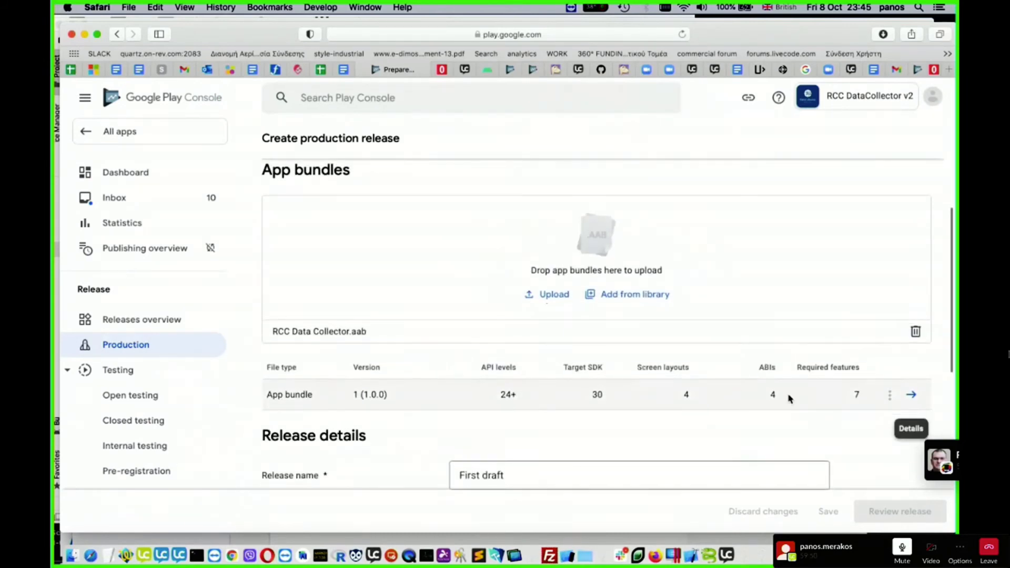
# - Save the production release and open its review with the error details expanded
pyautogui.scroll(-6, 784, 397)
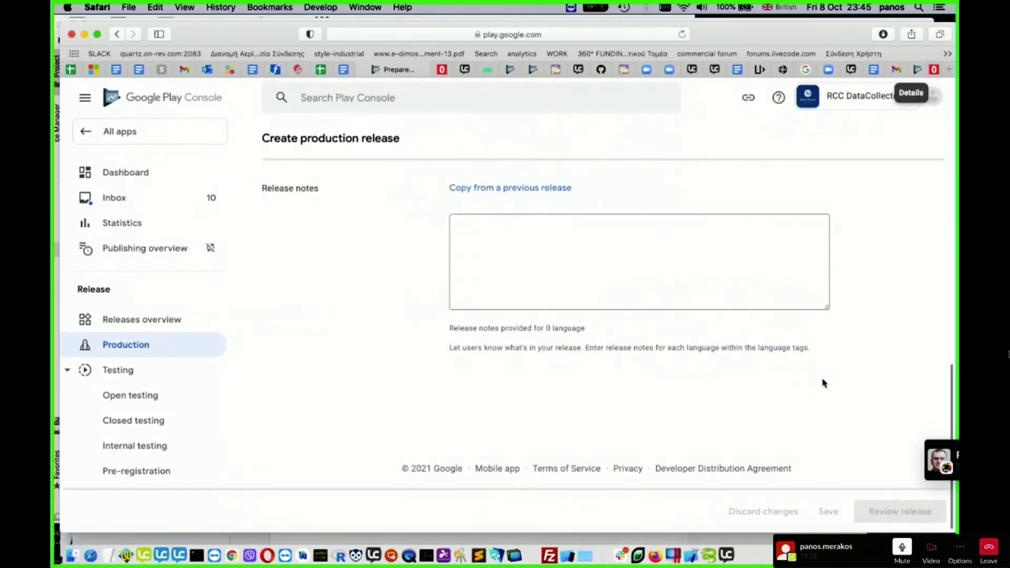
pyautogui.click(828, 512)
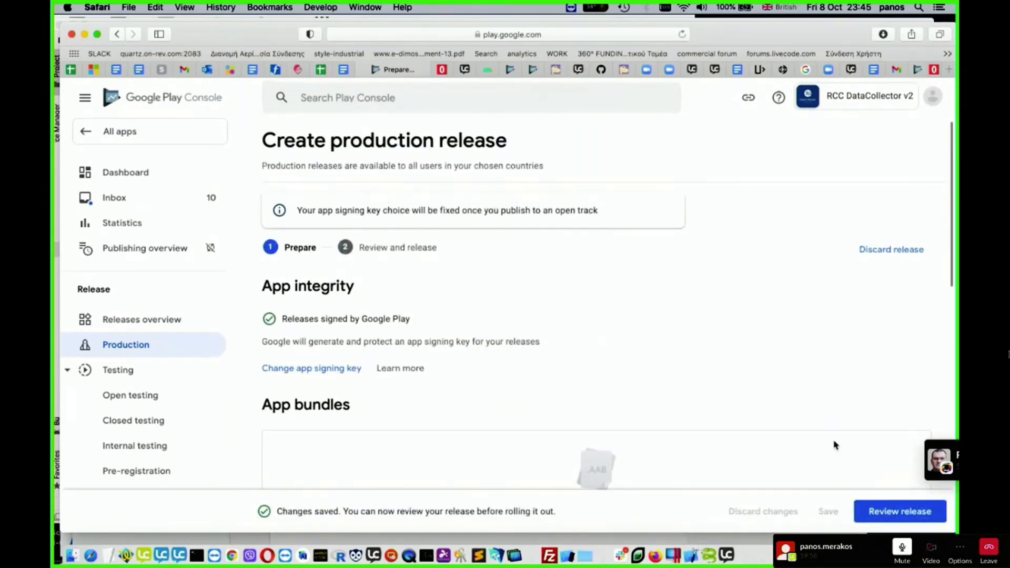
pyautogui.click(900, 510)
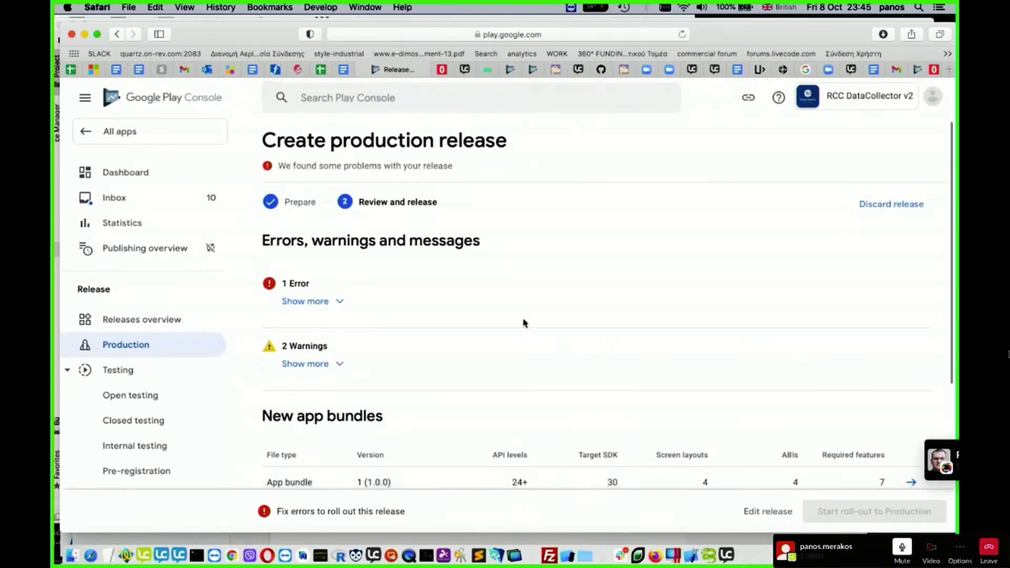
pyautogui.click(338, 300)
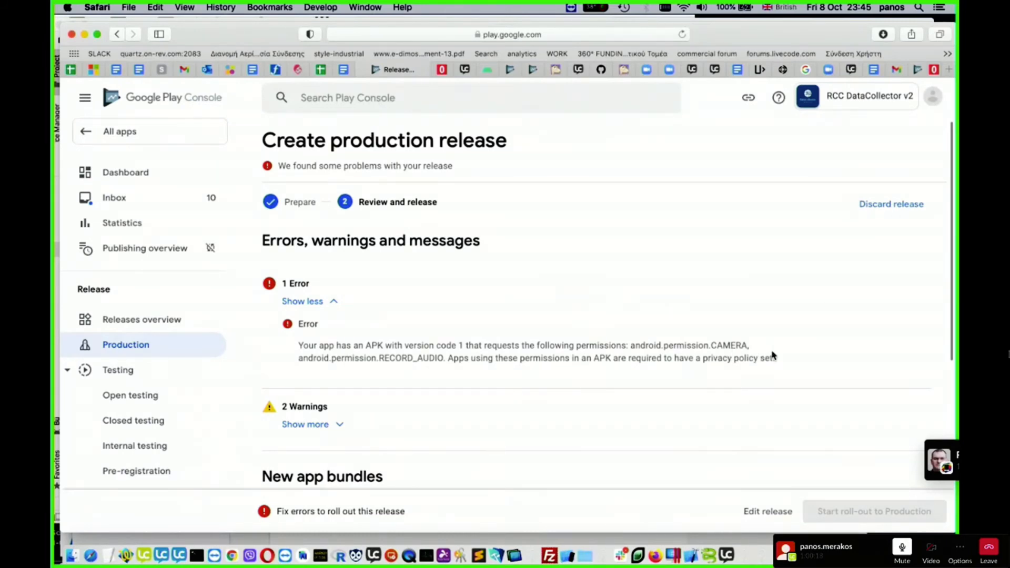
# - Look over the production release review and open the app's policy status page
pyautogui.scroll(-8, 794, 300)
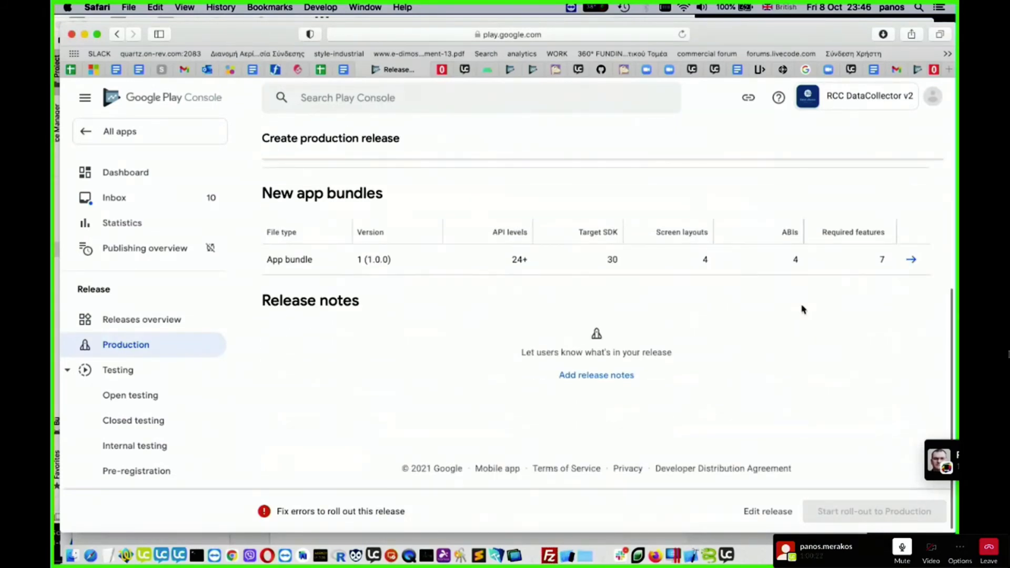
pyautogui.scroll(10, 803, 309)
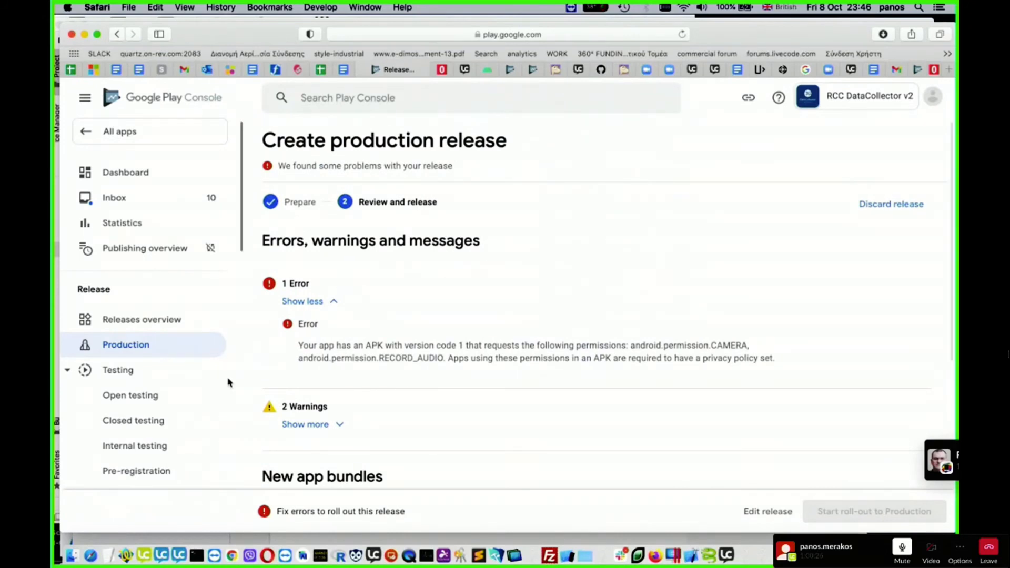
pyautogui.scroll(-10, 228, 383)
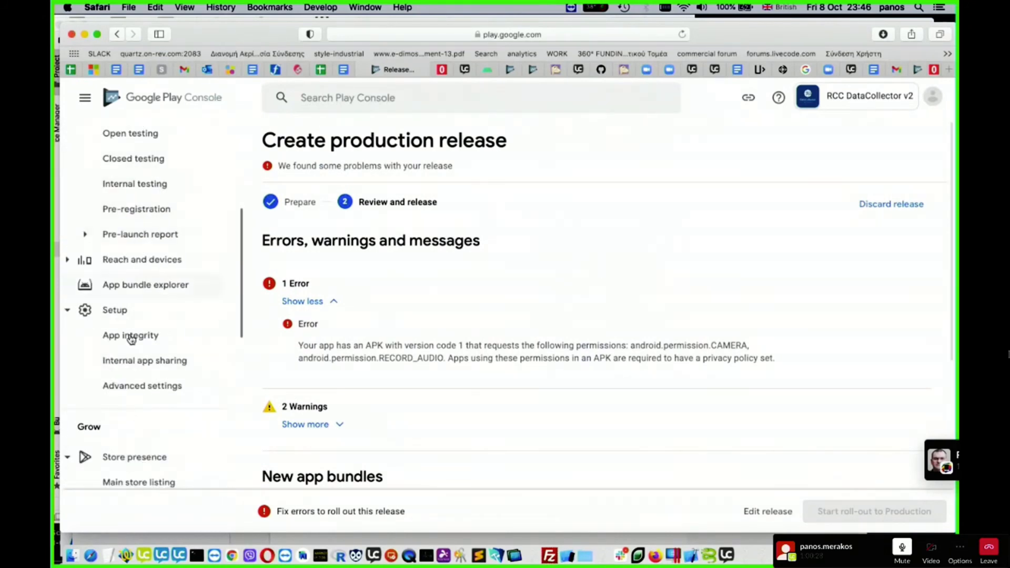
pyautogui.scroll(-6, 152, 422)
pyautogui.scroll(-4, 152, 423)
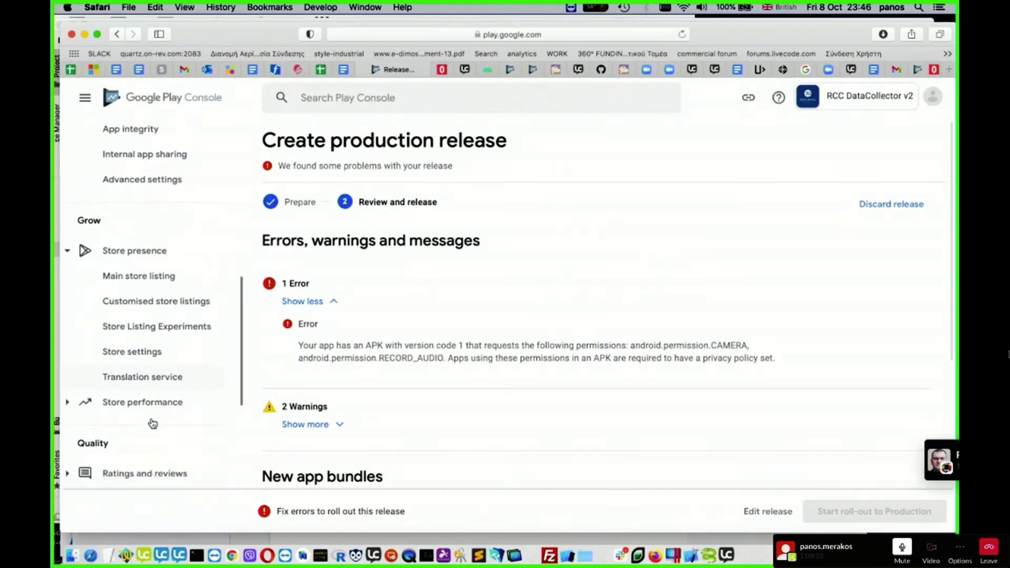
pyautogui.scroll(-10, 152, 423)
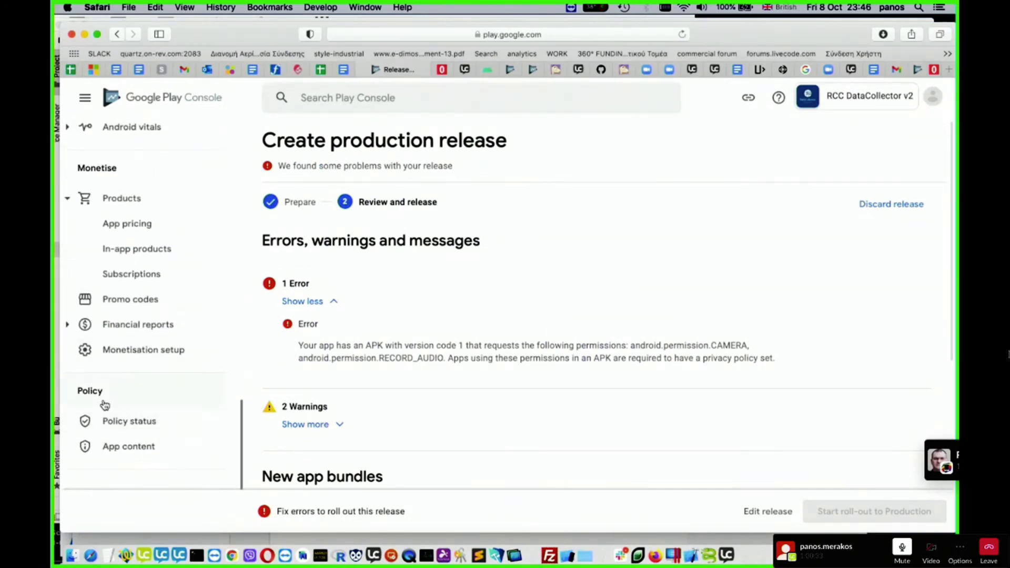
pyautogui.click(131, 421)
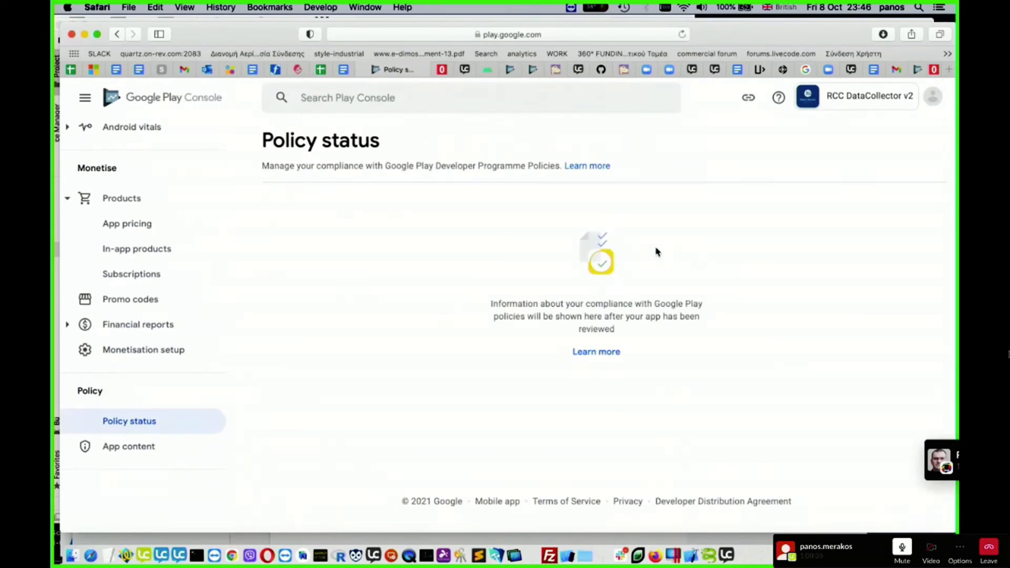
# - Look through the additional information about policy status and return to the RCC DataCollector v2 console page
pyautogui.click(606, 353)
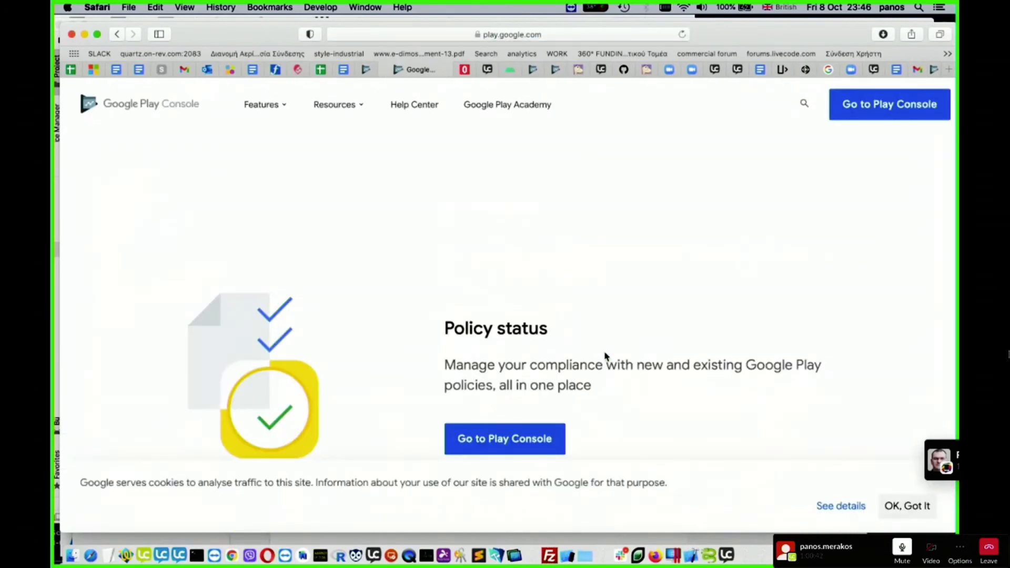
pyautogui.scroll(-4, 604, 360)
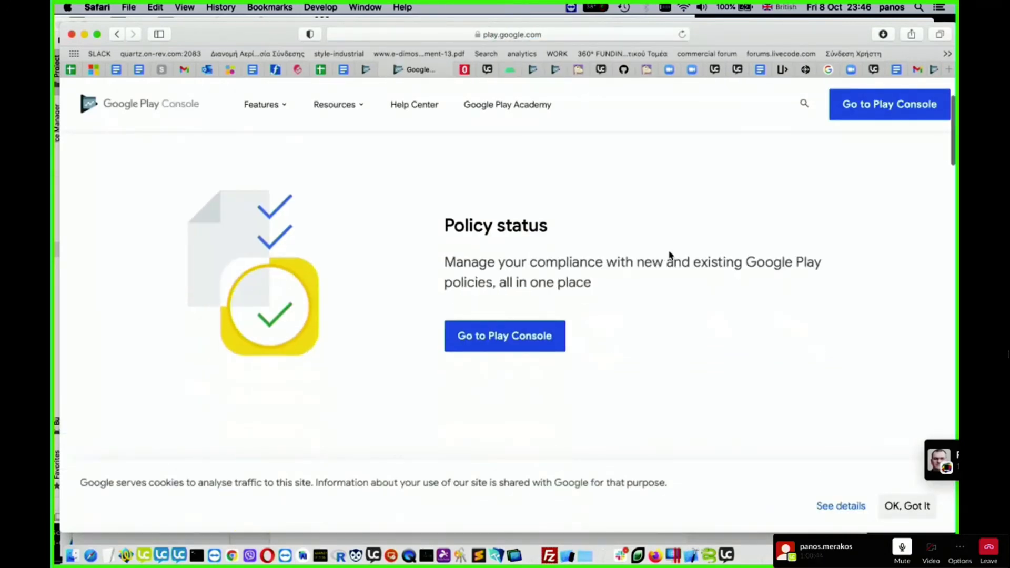
pyautogui.click(502, 336)
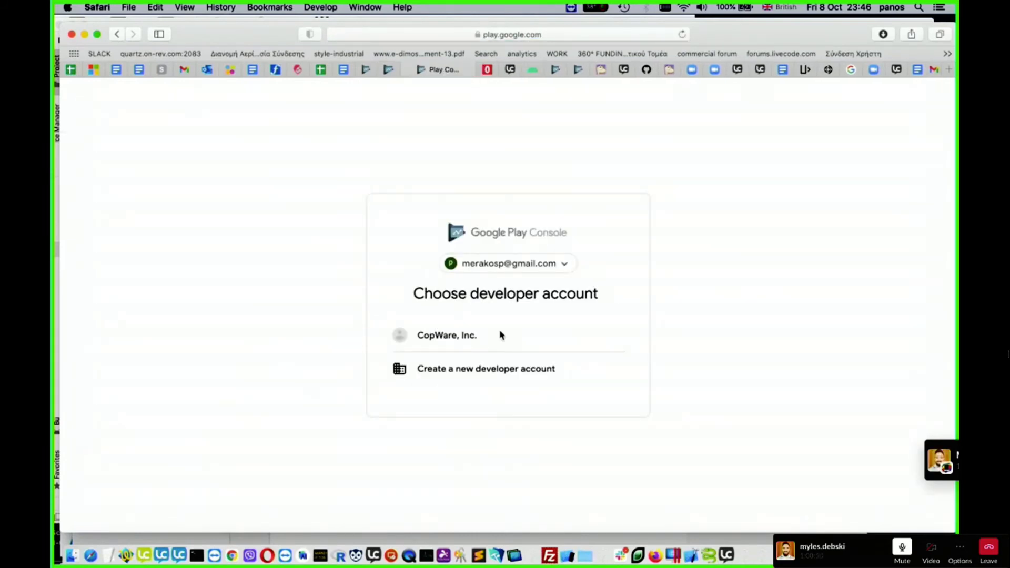
pyautogui.click(387, 71)
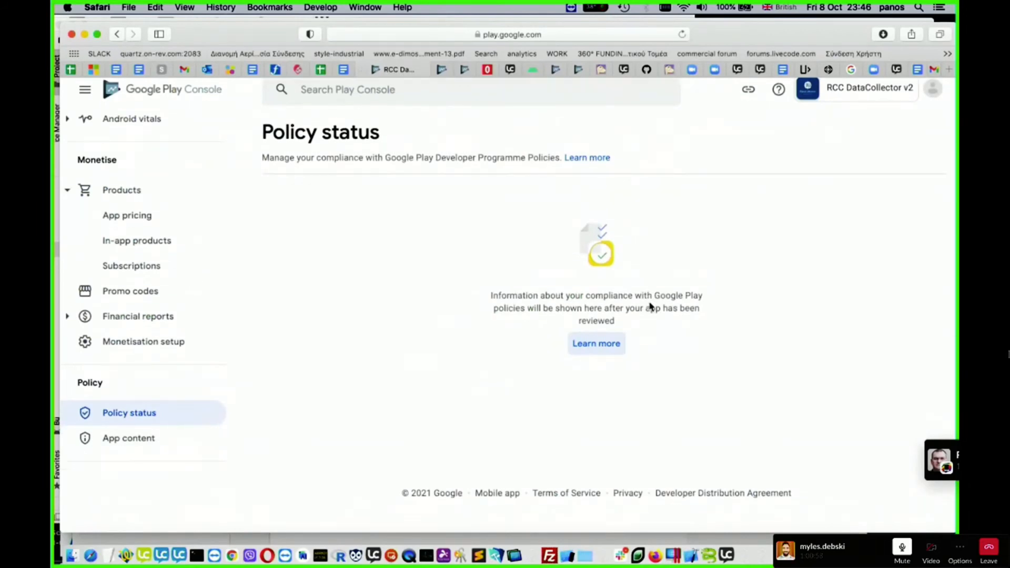
# - Start the privacy policy declaration from the to-do section of the app content page
pyautogui.click(132, 449)
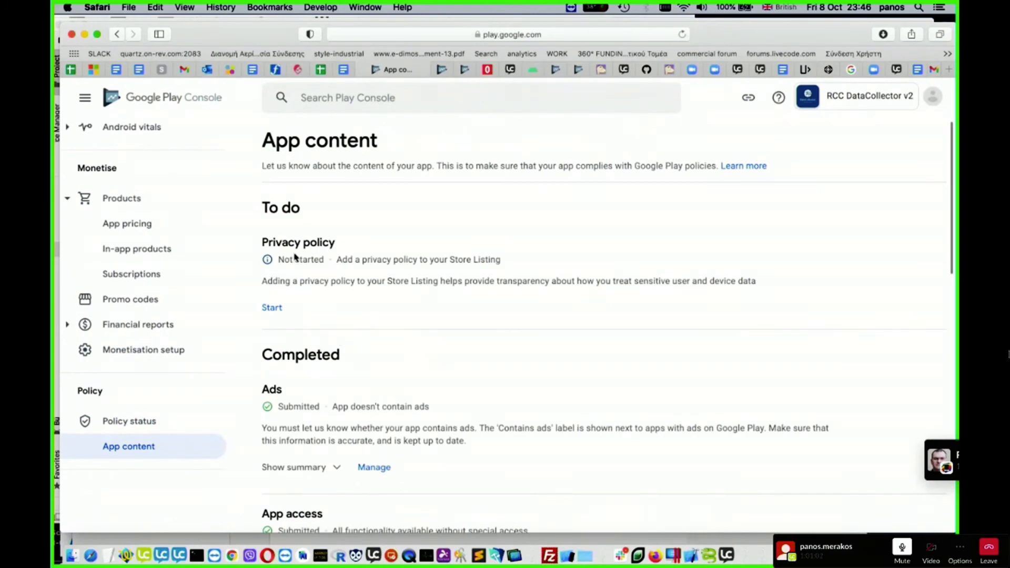
pyautogui.scroll(-2, 390, 300)
pyautogui.scroll(2, 390, 300)
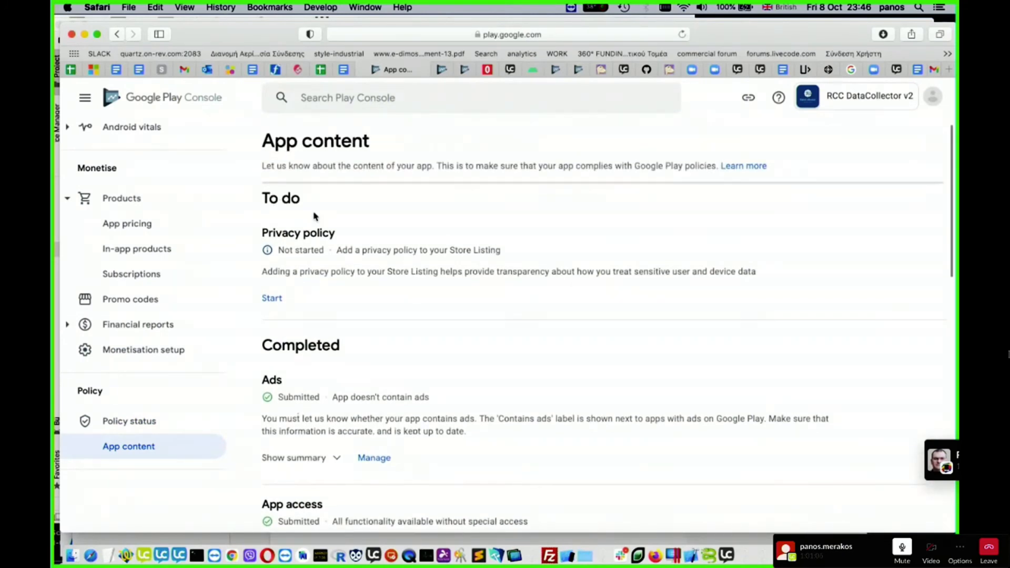
pyautogui.click(272, 298)
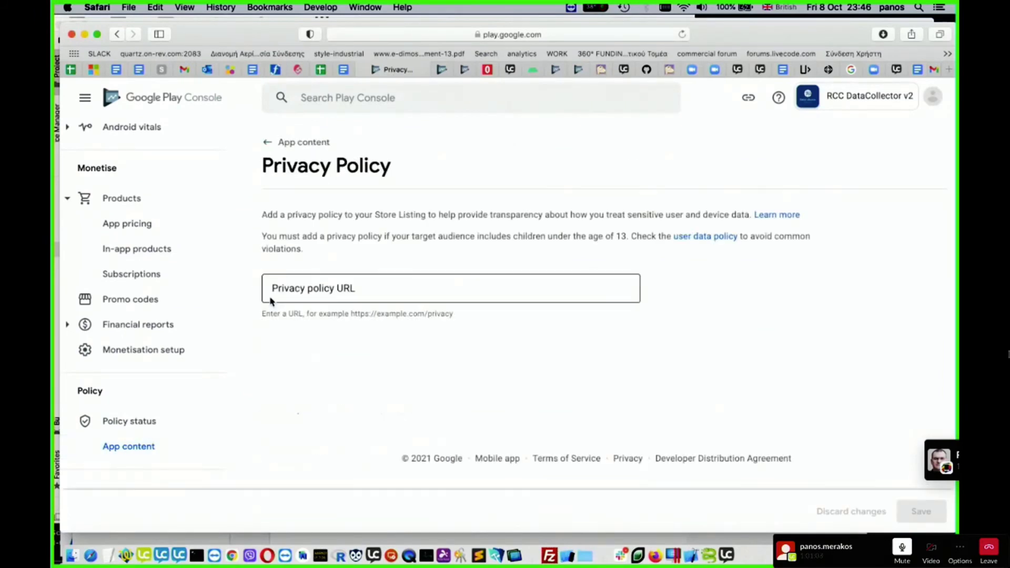
pyautogui.click(386, 289)
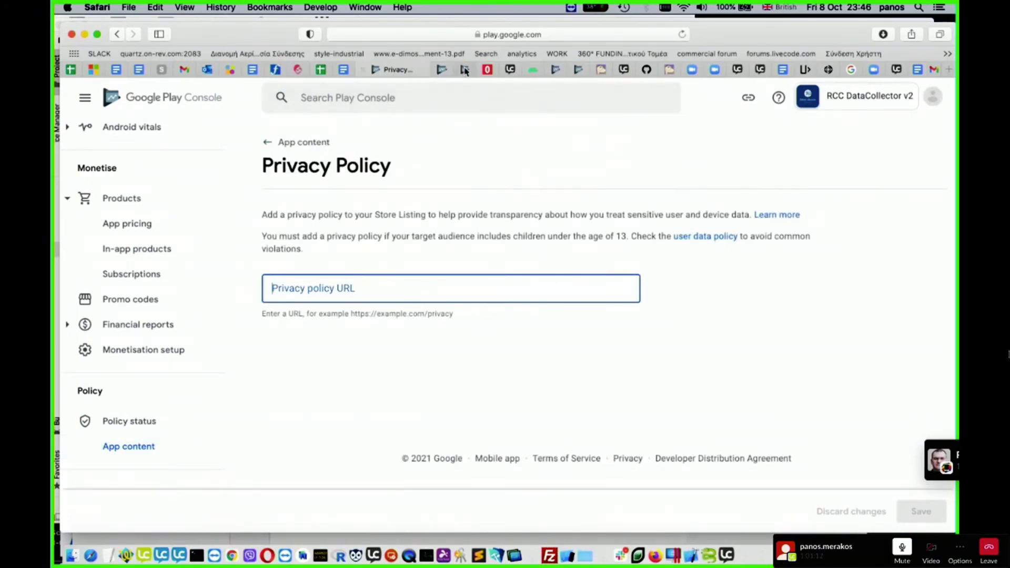
# - Search the web for "livecode privacy policy" in the separate Google Play policy status page's browser tab
pyautogui.click(442, 70)
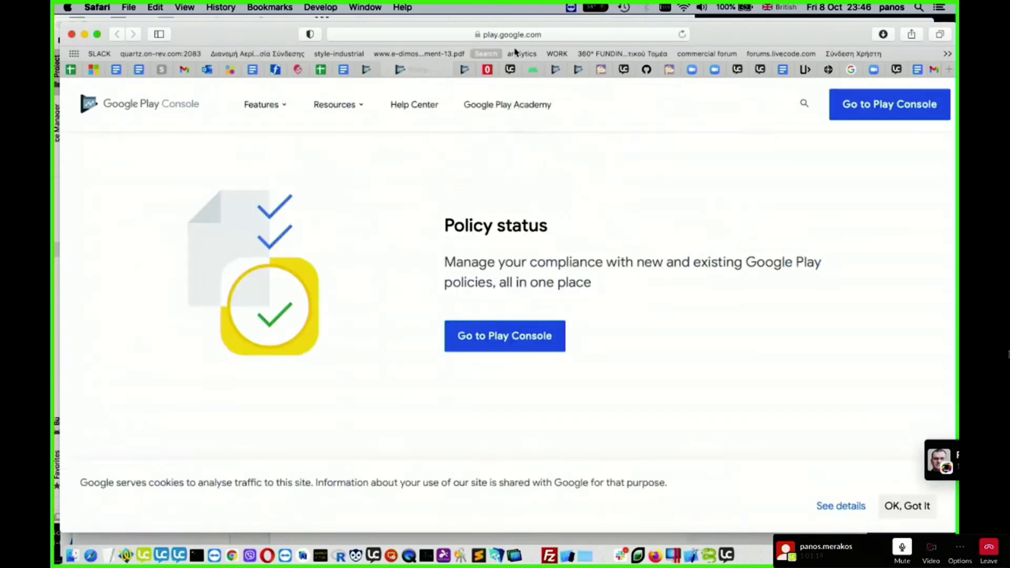
pyautogui.click(527, 34)
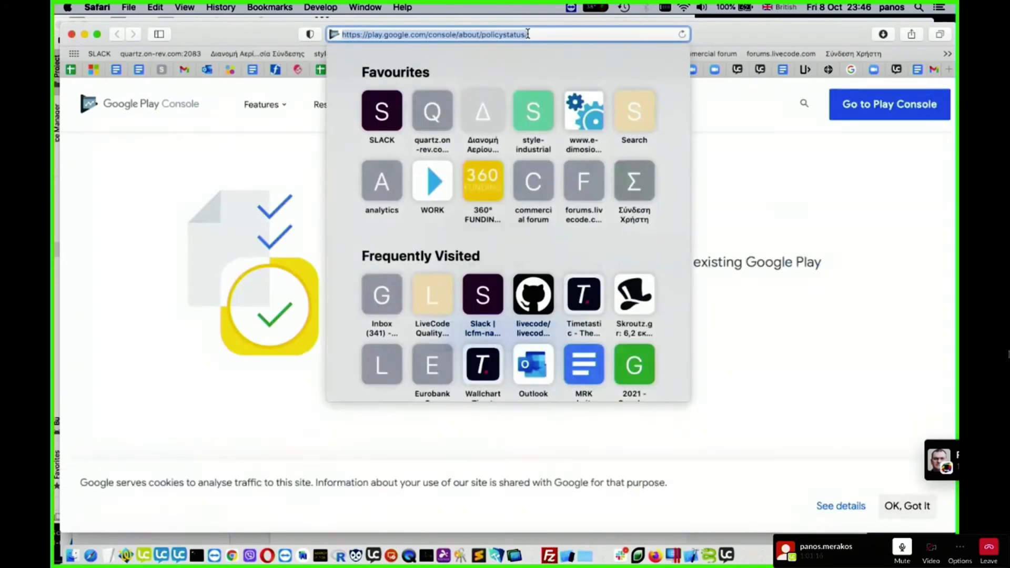
pyautogui.press('BackSpace')
pyautogui.write('livecode')
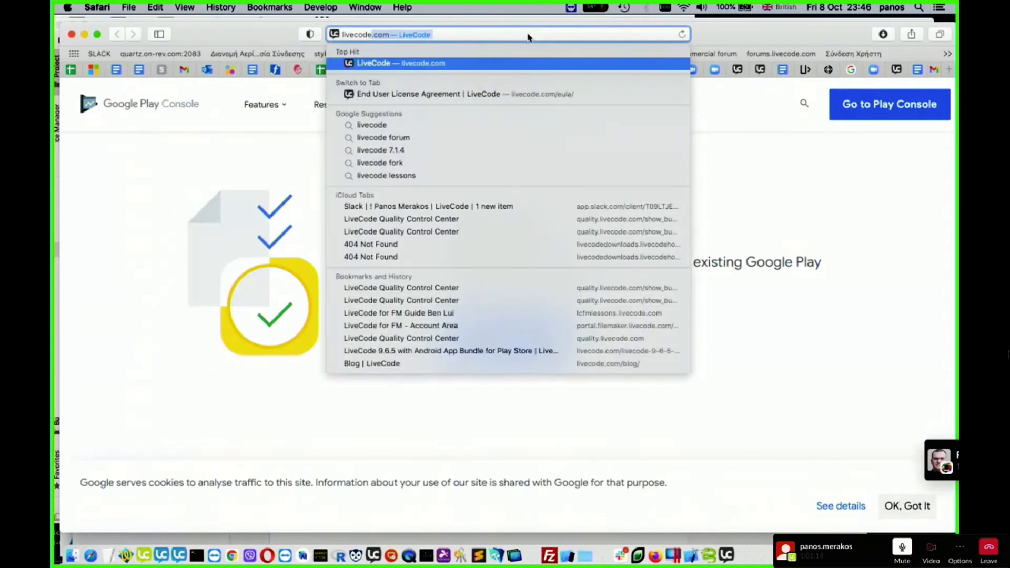
pyautogui.write(' privacy')
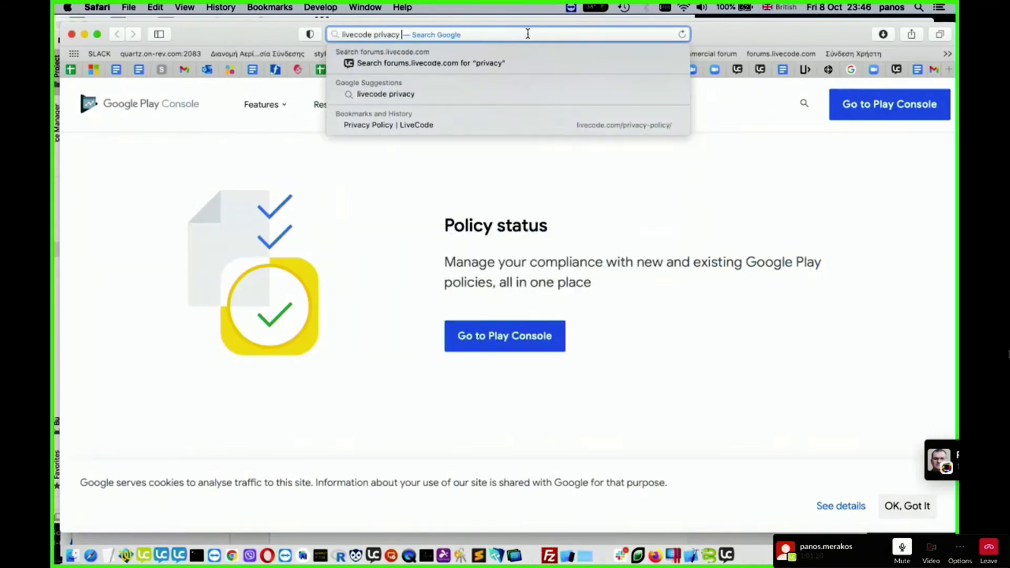
pyautogui.write(' policy')
pyautogui.press('Return')
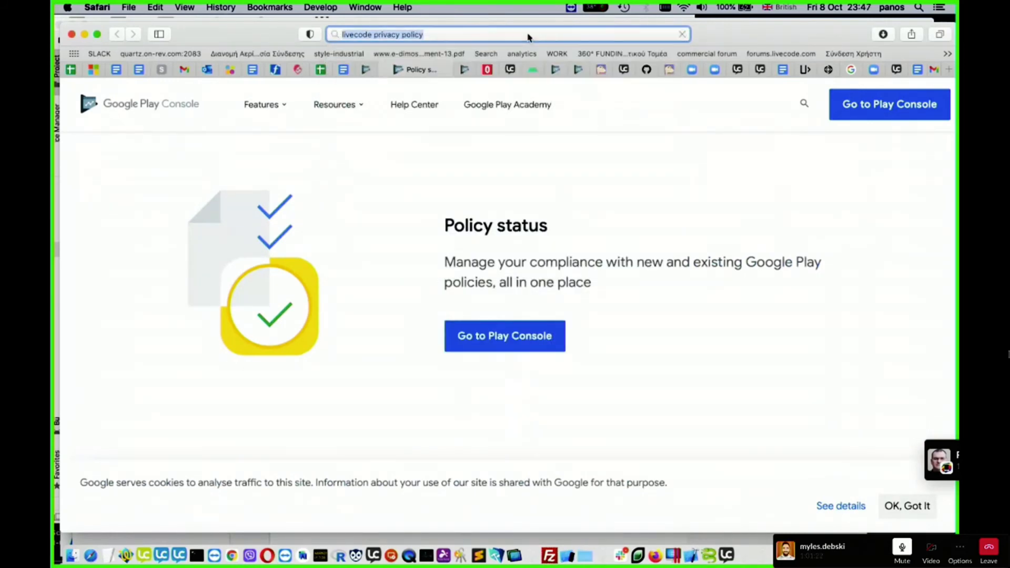
# - Open LiveCode's Privacy Policy page from the search results and copy its web address
pyautogui.click(238, 290)
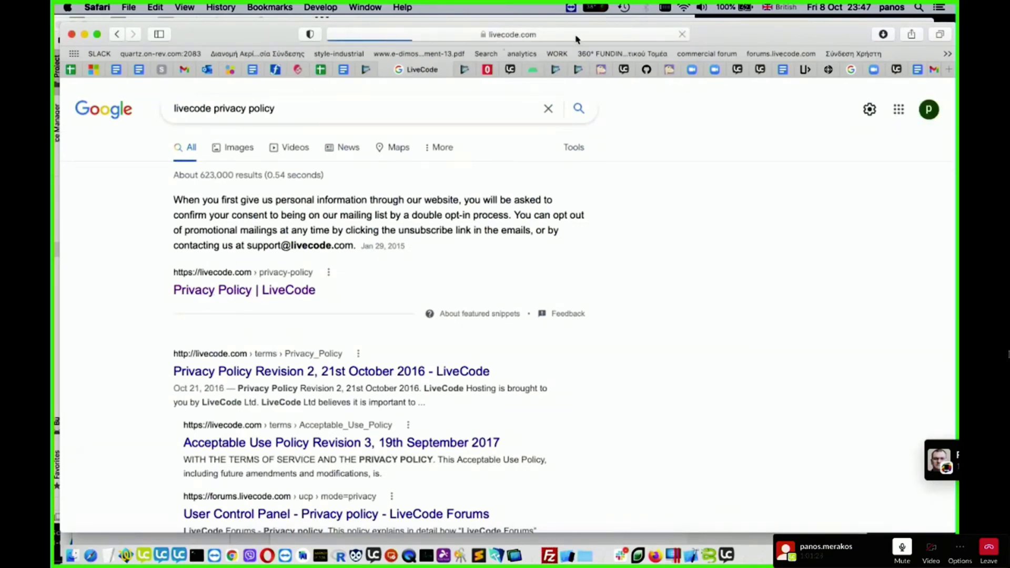
pyautogui.click(439, 35)
pyautogui.press('super+c')
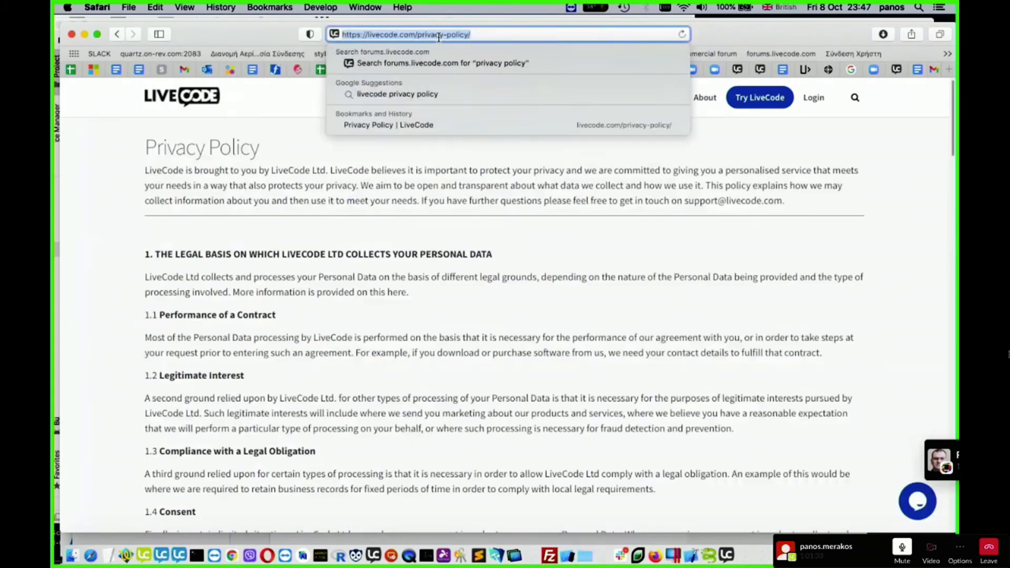
pyautogui.click(263, 125)
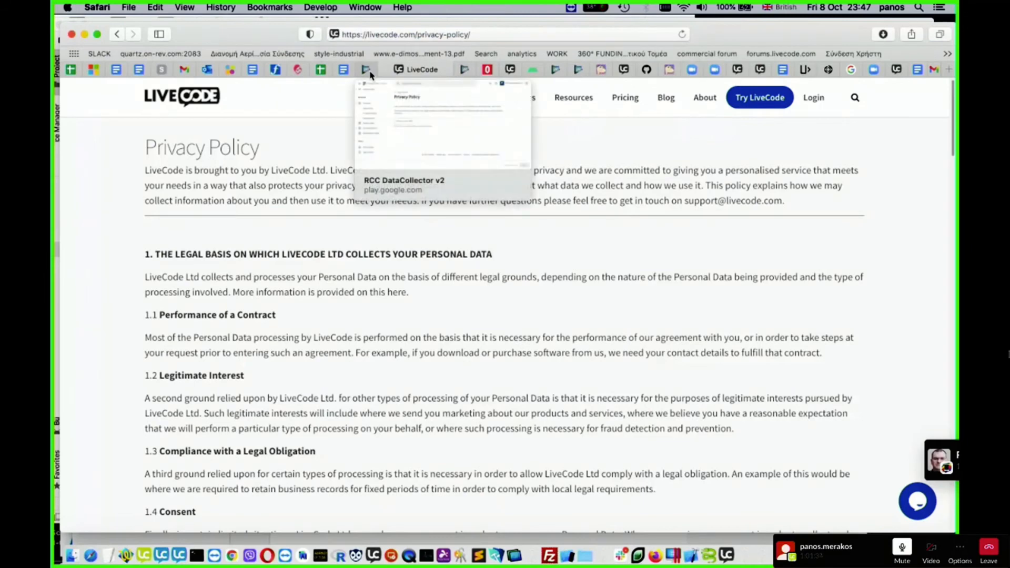
pyautogui.click(368, 73)
pyautogui.press('super+v')
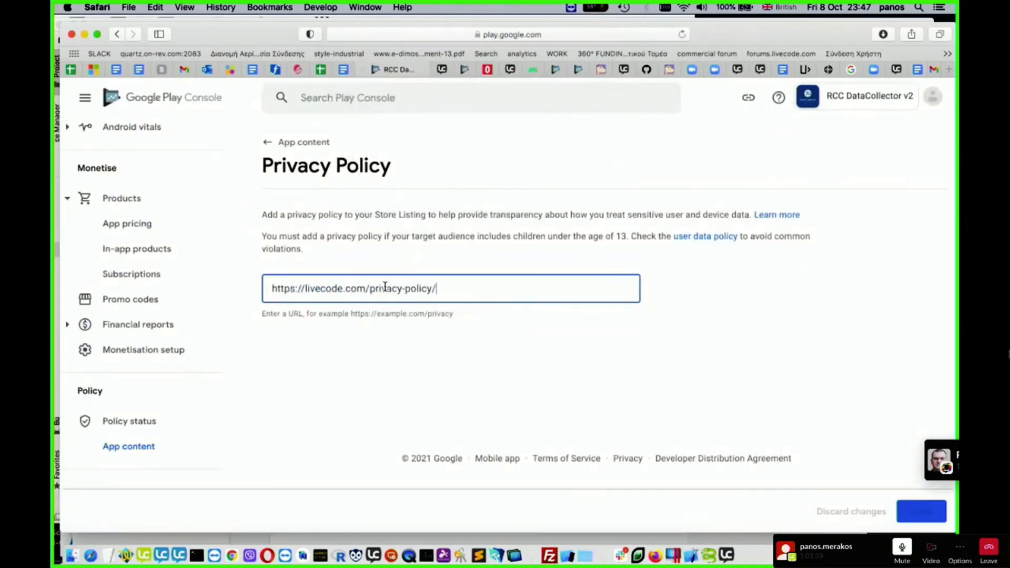
pyautogui.click(695, 303)
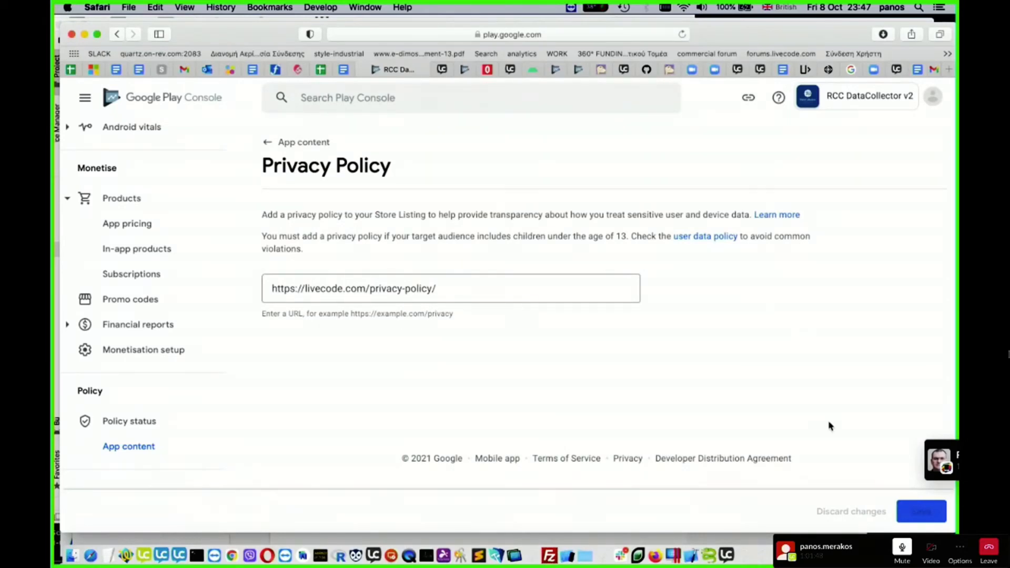
pyautogui.click(921, 513)
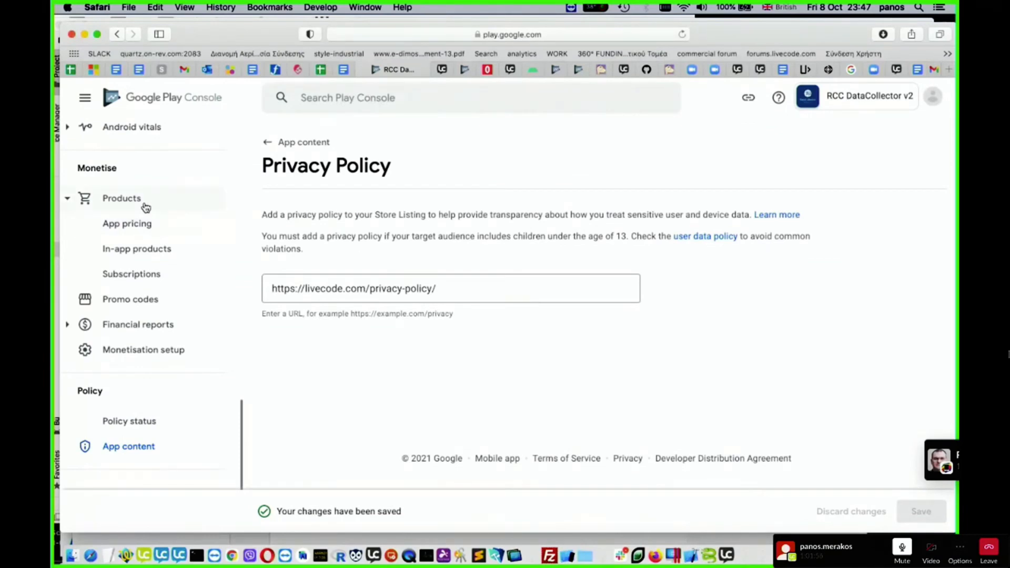
# - Reopen the First draft production release for editing from the production track's releases
pyautogui.scroll(10, 163, 275)
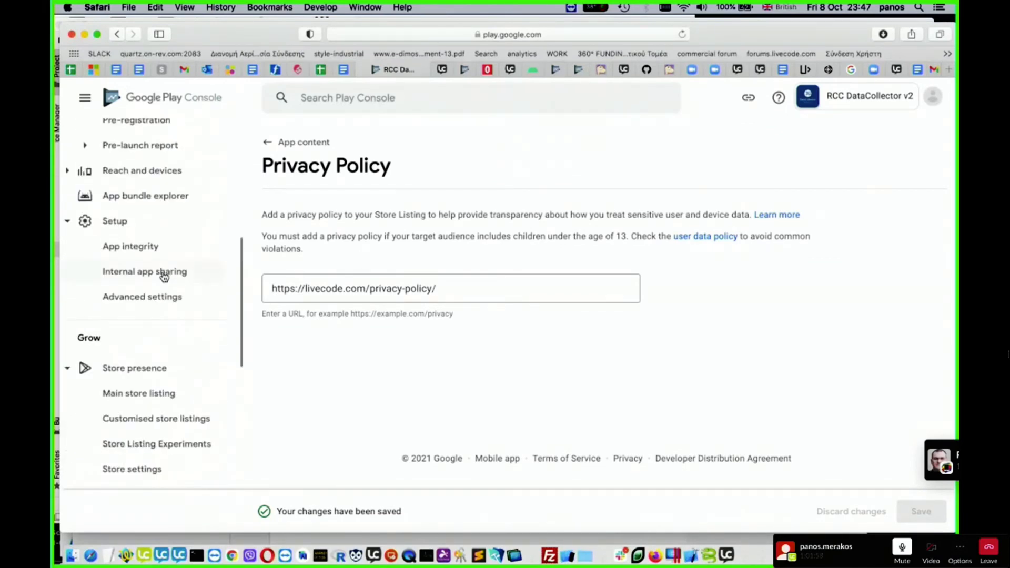
pyautogui.scroll(8, 164, 276)
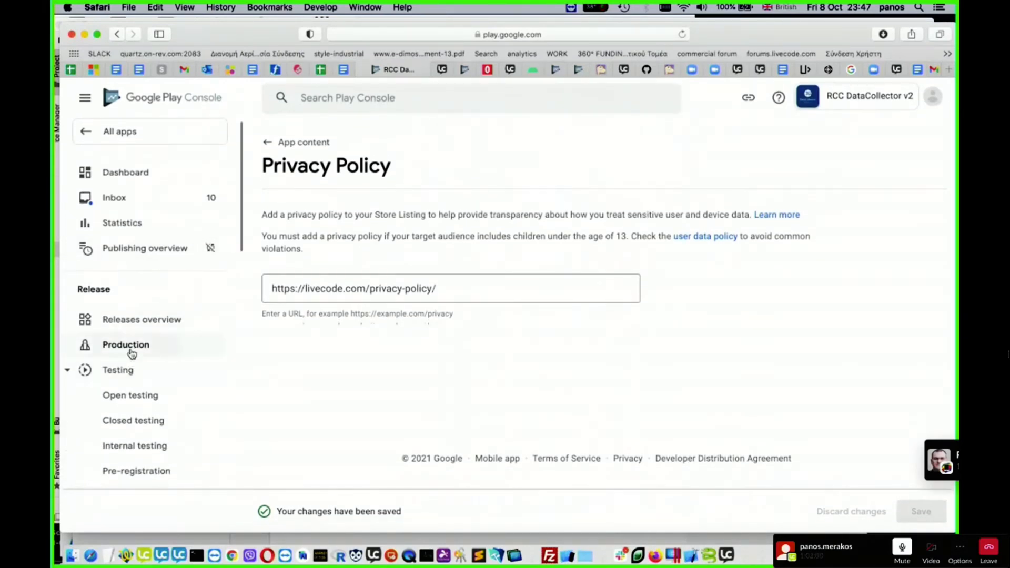
pyautogui.click(132, 351)
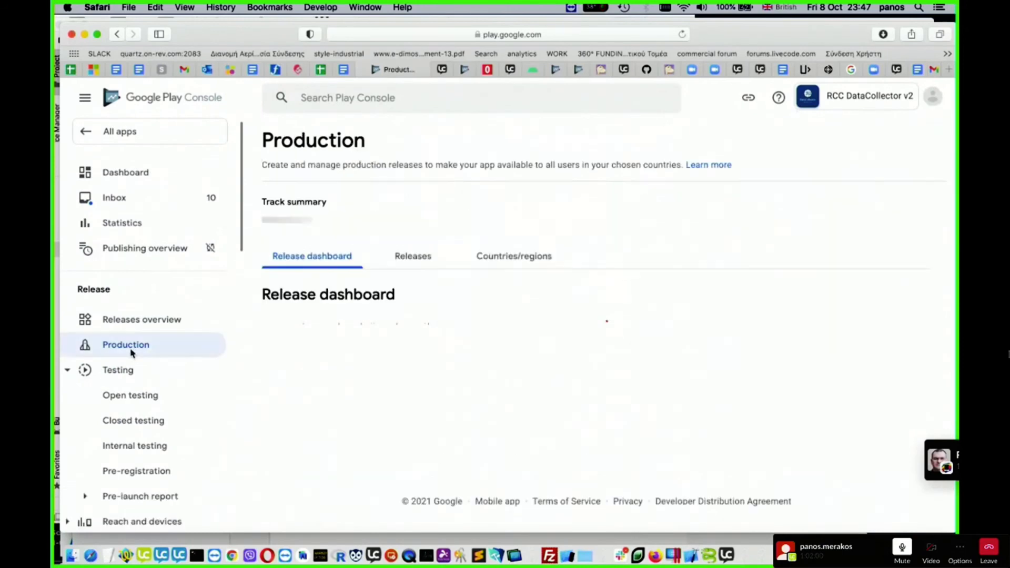
pyautogui.click(423, 259)
pyautogui.scroll(-1, 497, 352)
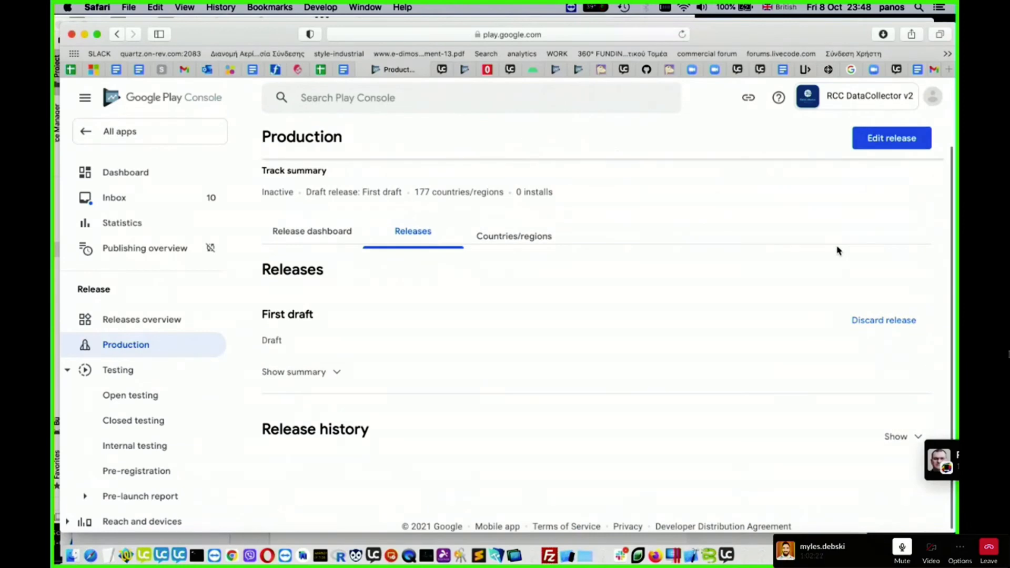
pyautogui.click(905, 140)
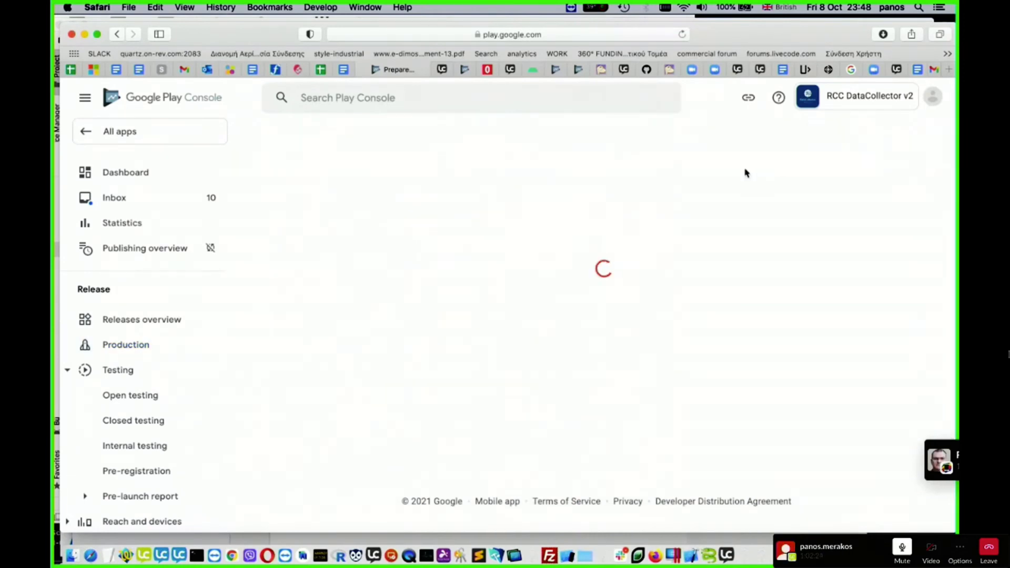
# - Look over the release form's app bundle and release details, and show the additional actions for app bundle 1 (1.0.0)
pyautogui.scroll(-4, 476, 307)
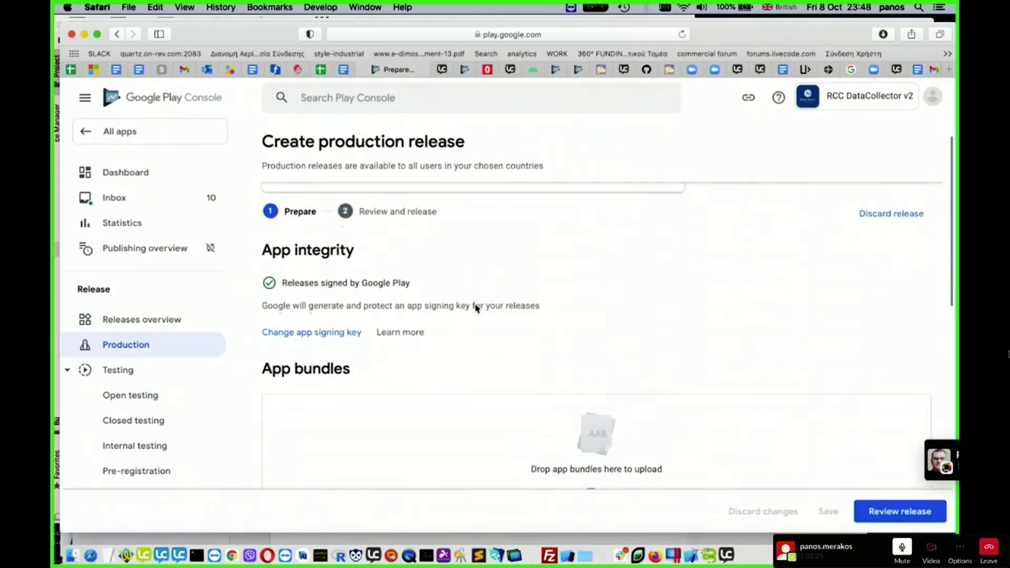
pyautogui.scroll(-5, 560, 427)
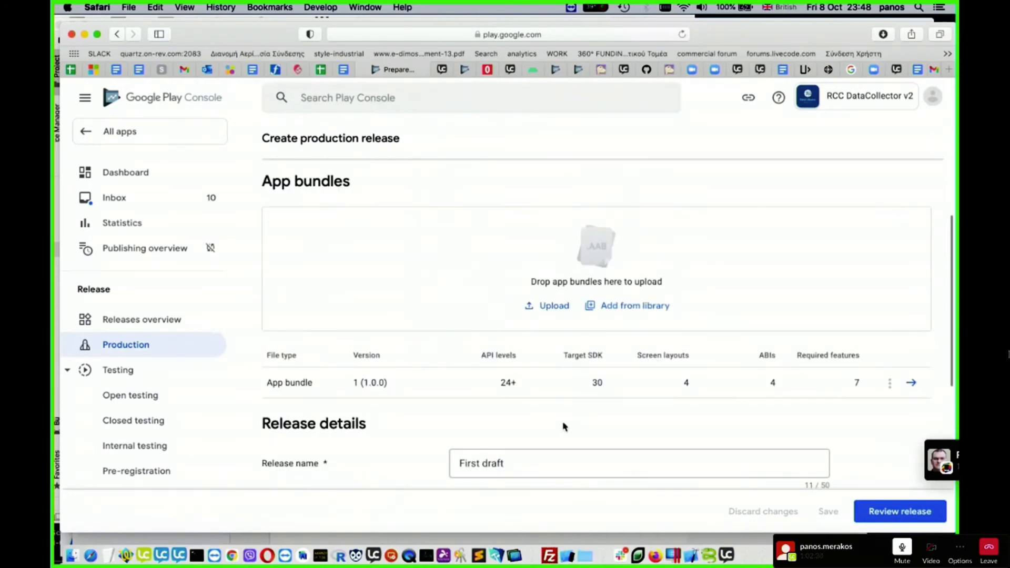
pyautogui.scroll(-3, 754, 407)
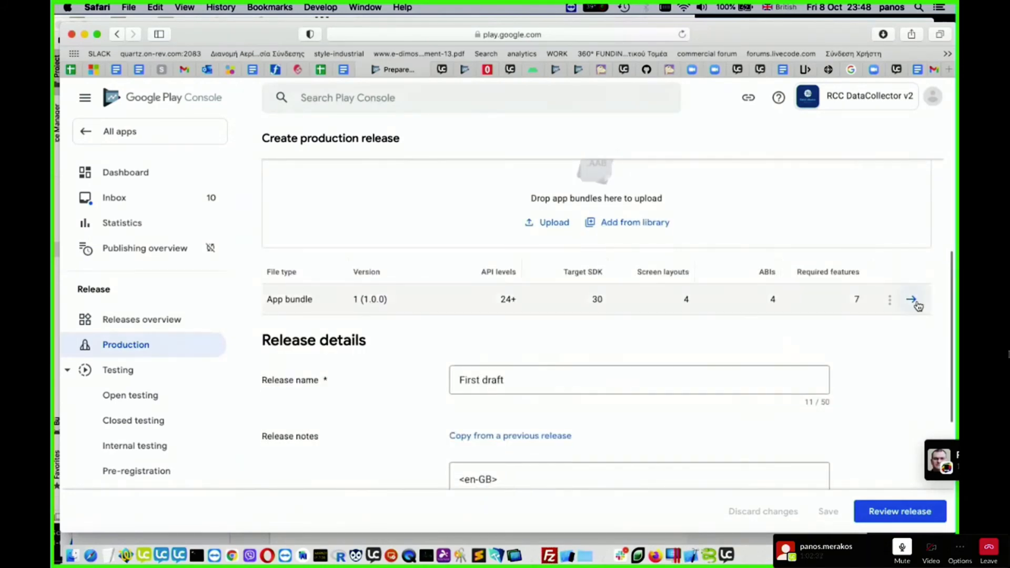
pyautogui.scroll(3, 907, 321)
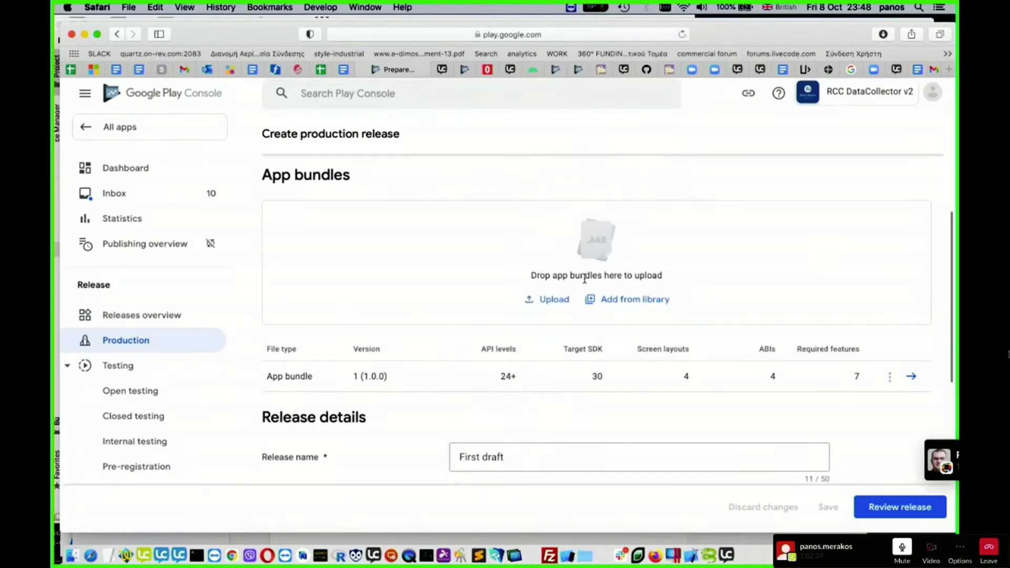
pyautogui.scroll(-2, 755, 329)
pyautogui.click(889, 341)
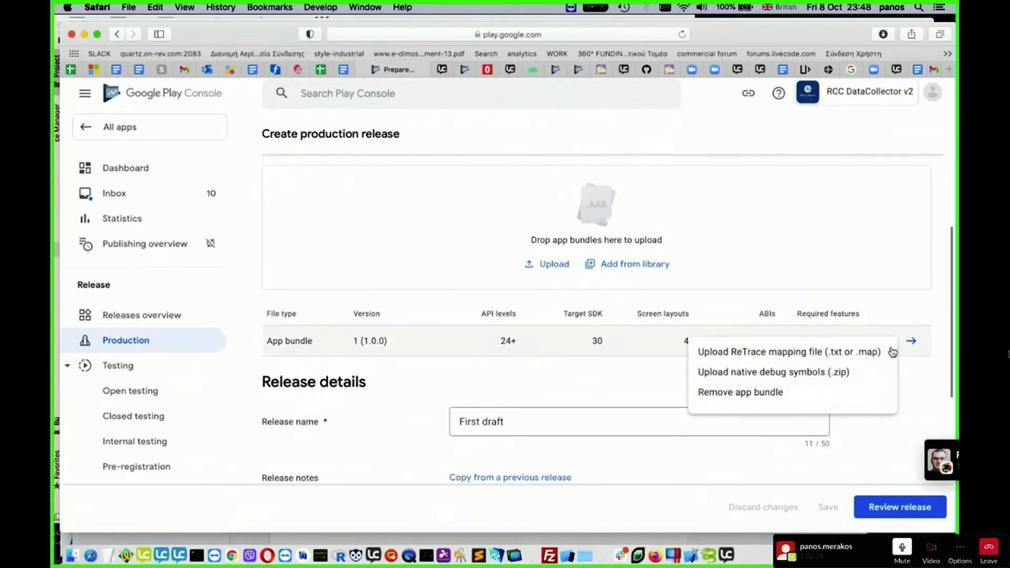
# - Remove app bundle 1 (1.0.0) from the production release and try to upload RCC Data Collector.aab again
pyautogui.click(750, 396)
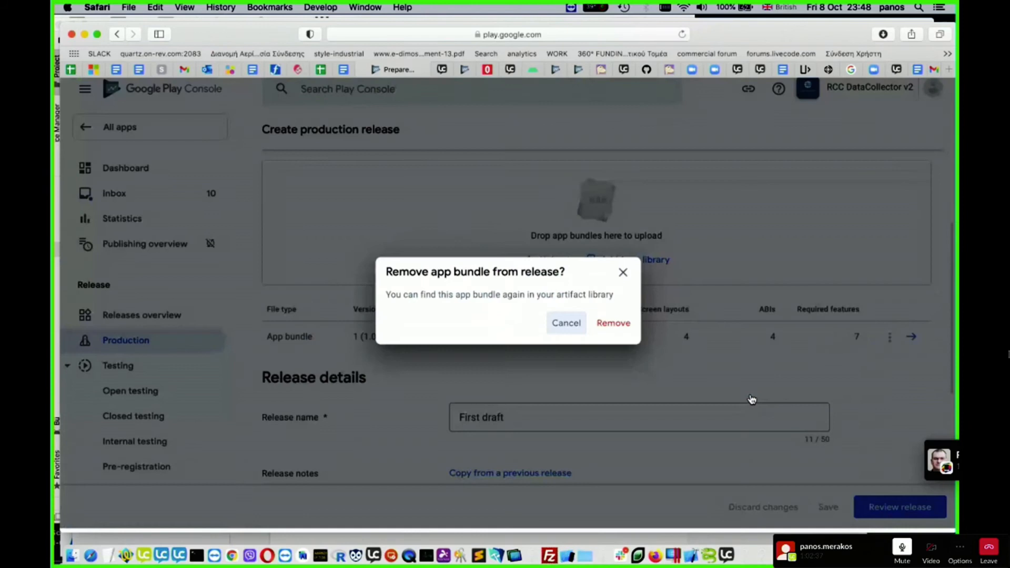
pyautogui.click(626, 329)
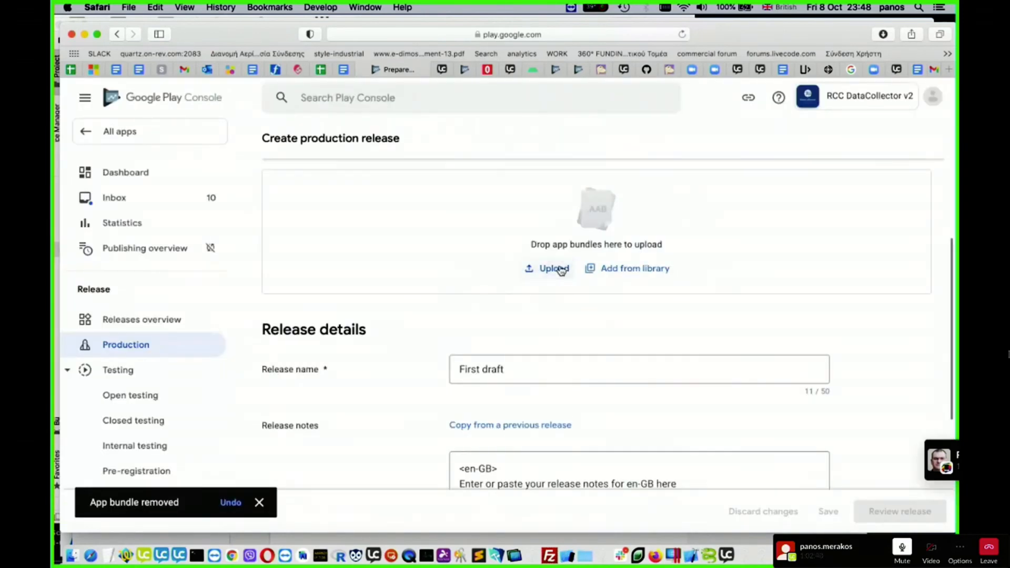
pyautogui.click(553, 268)
pyautogui.click(436, 145)
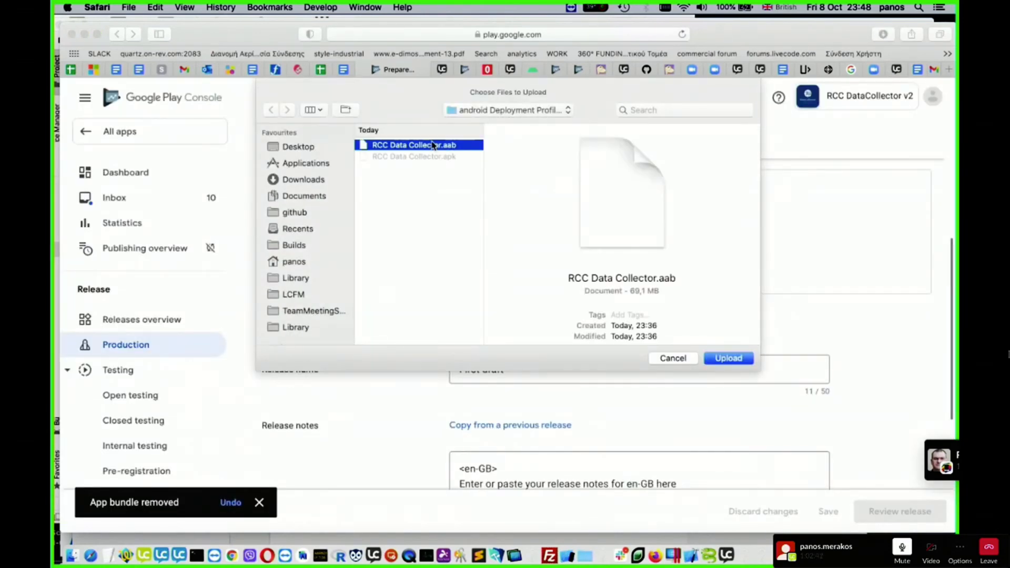
pyautogui.click(727, 358)
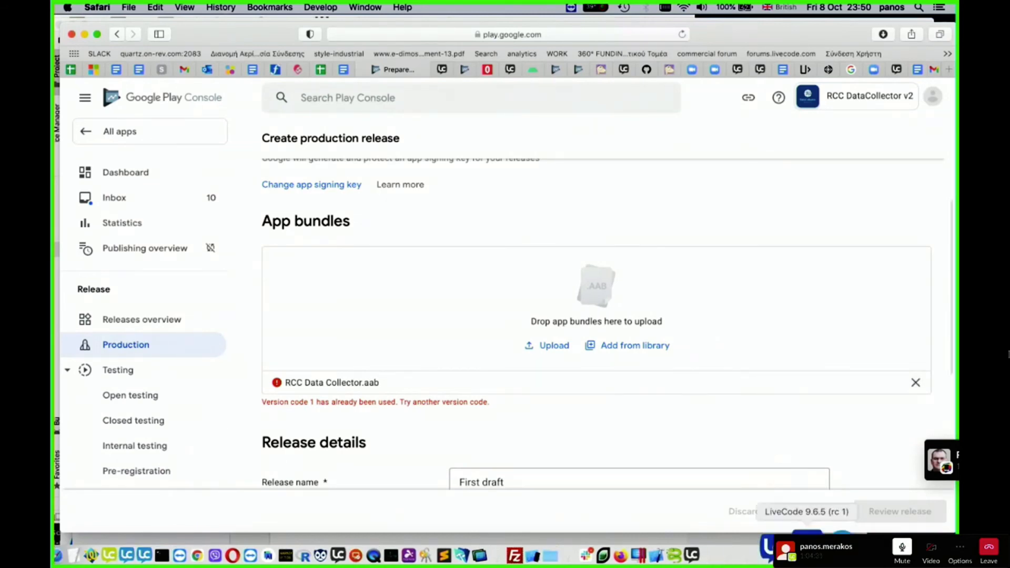
# - Switch to LiveCode for FM and set the build number of android Deployment Profile 1 to 2, saving the profile
pyautogui.click(829, 549)
pyautogui.click(669, 373)
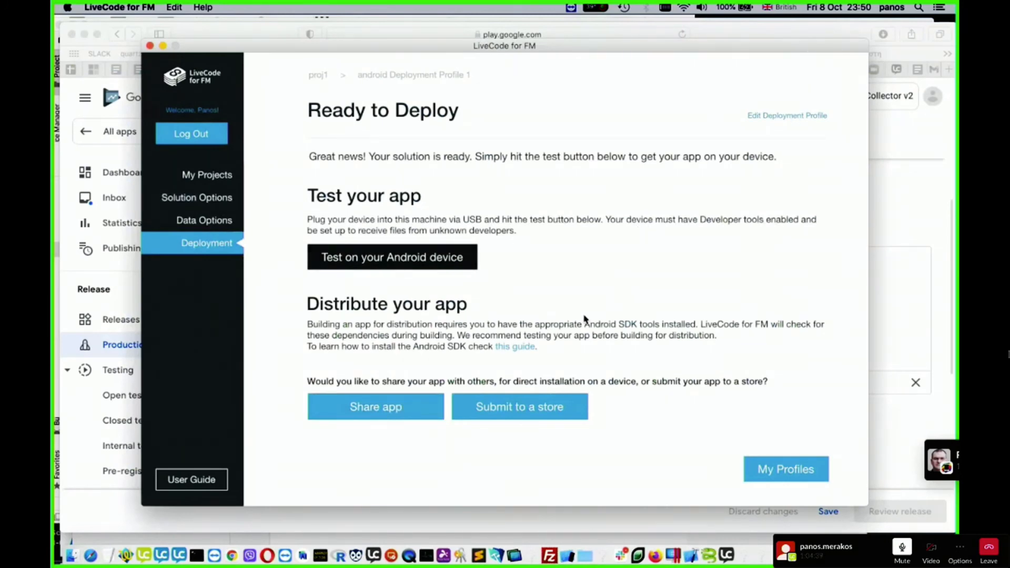
pyautogui.click(802, 116)
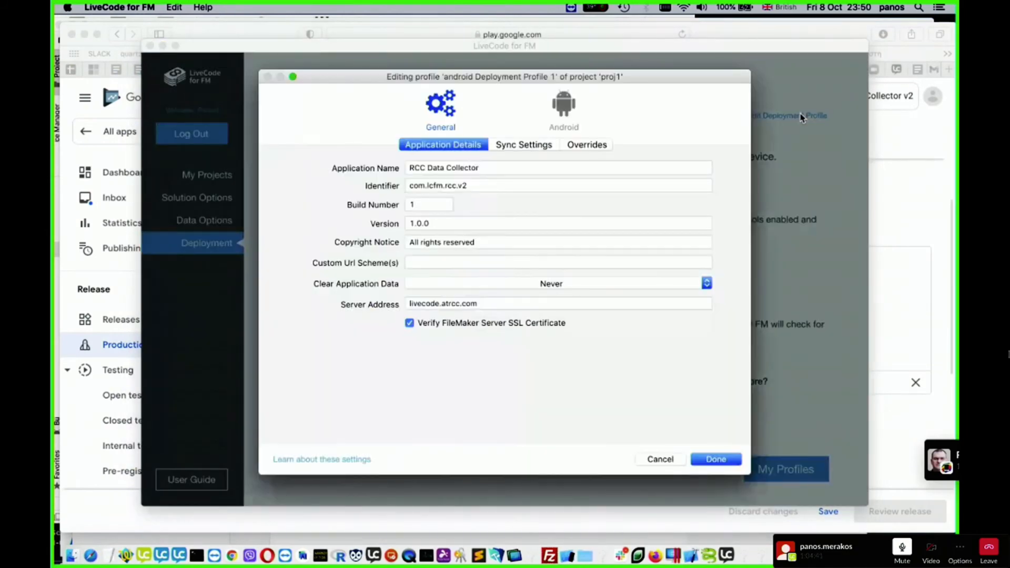
pyautogui.click(564, 108)
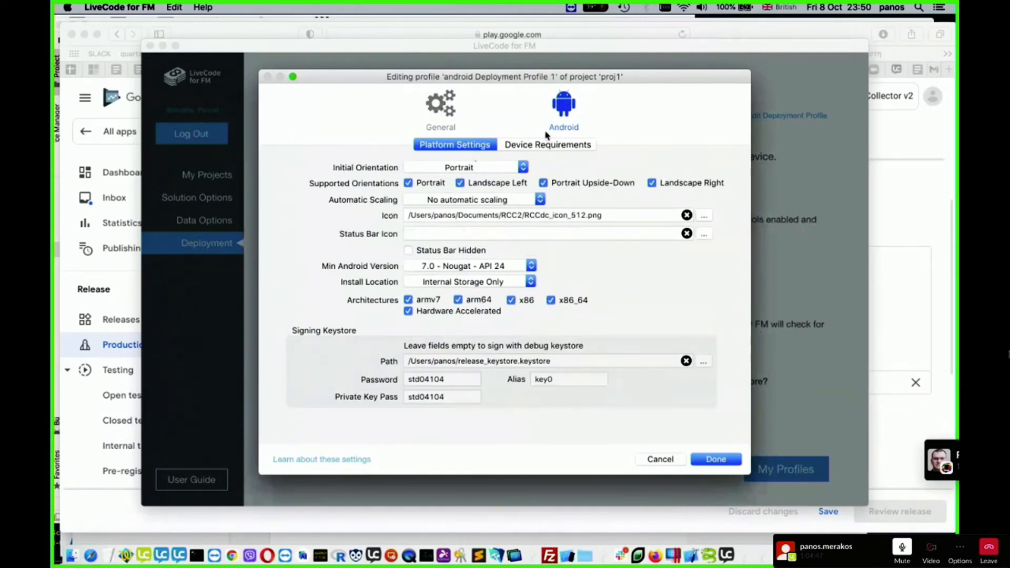
pyautogui.click(555, 144)
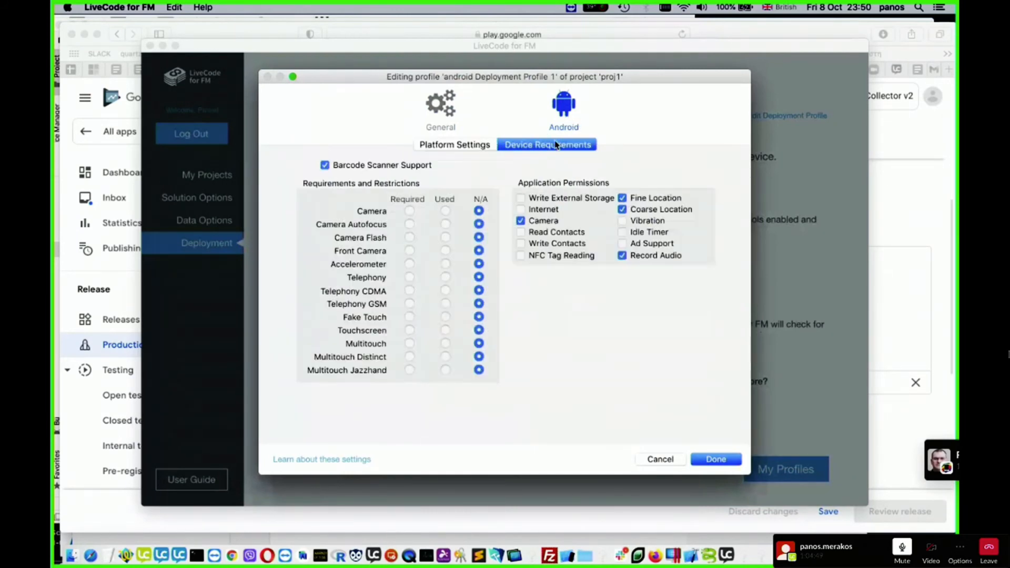
pyautogui.click(457, 144)
pyautogui.click(441, 126)
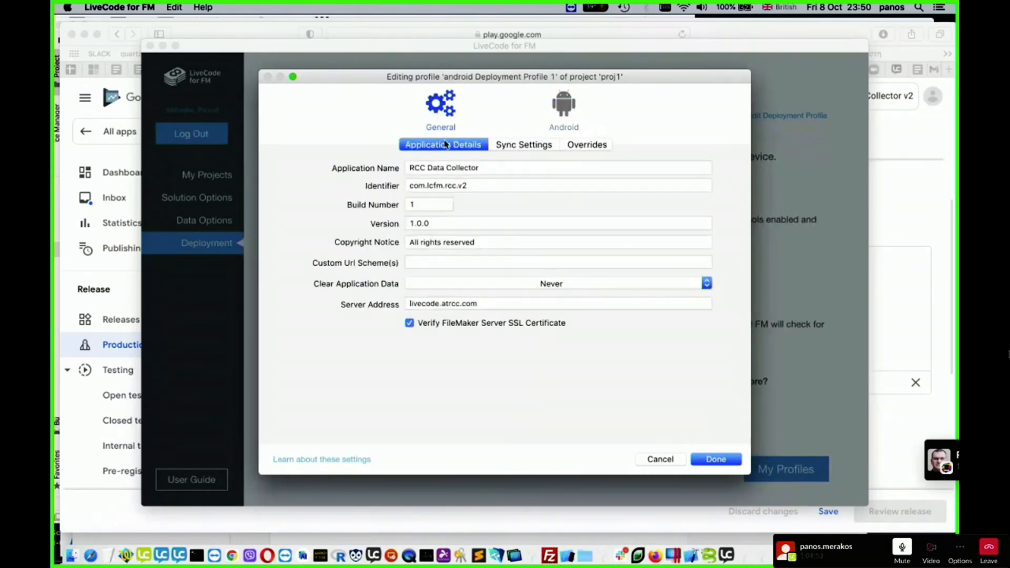
pyautogui.click(419, 205)
pyautogui.press('BackSpace')
pyautogui.write('2')
pyautogui.click(719, 461)
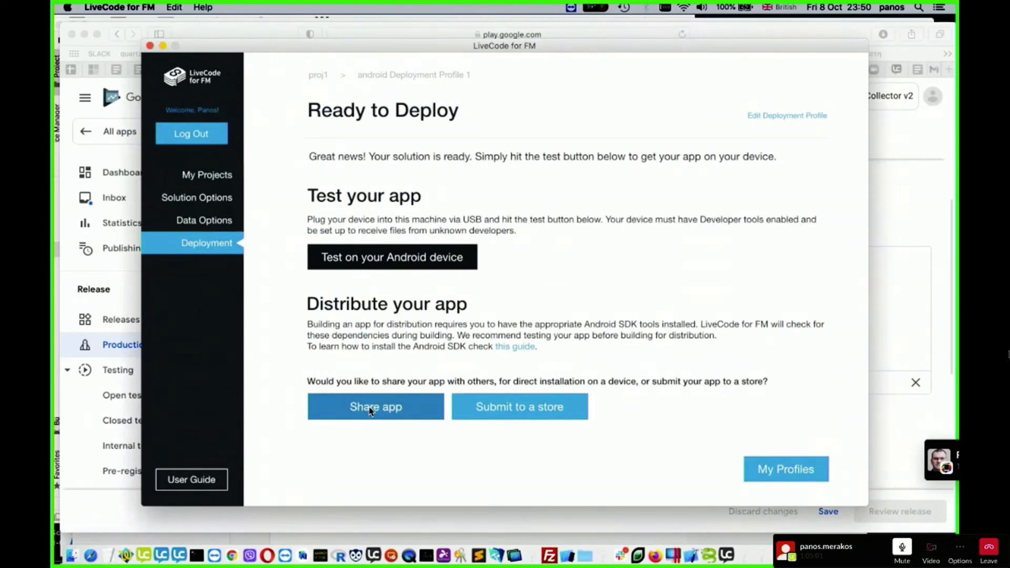
# - Deploy the app for store submission as a Google Play Android App Bundle with the App ID com.lcfm.rcc.v2
pyautogui.click(520, 409)
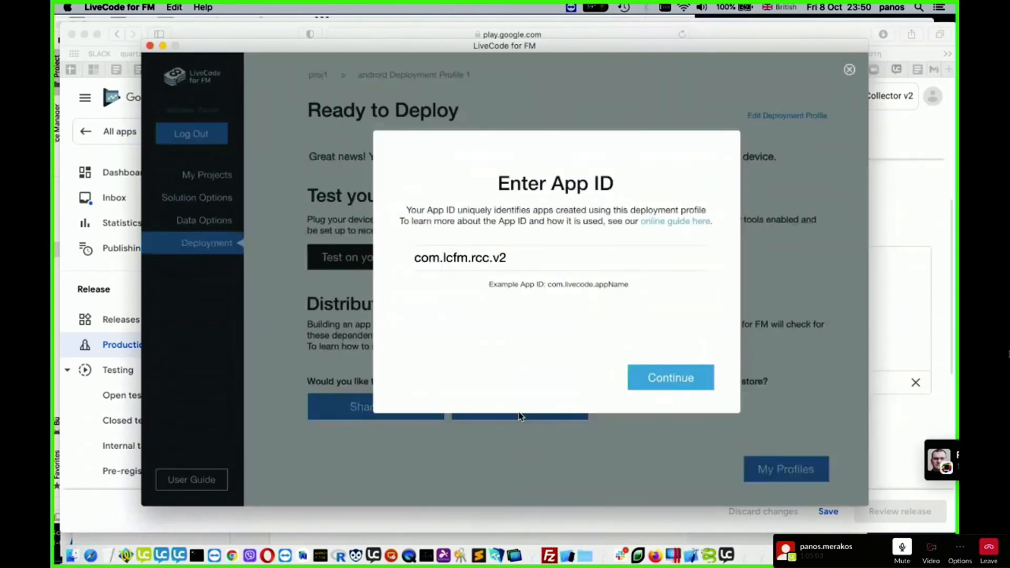
pyautogui.click(673, 379)
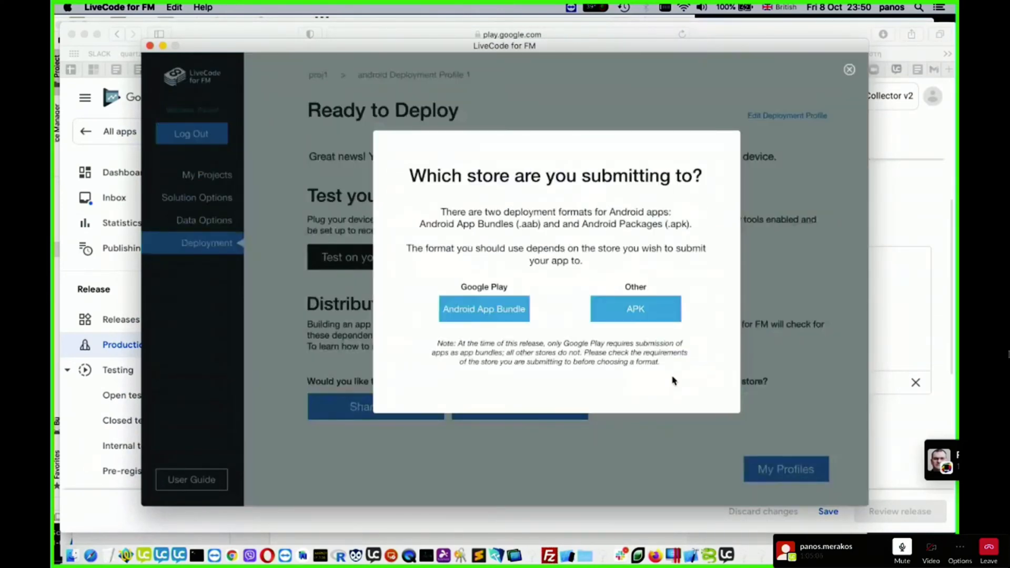
pyautogui.click(491, 313)
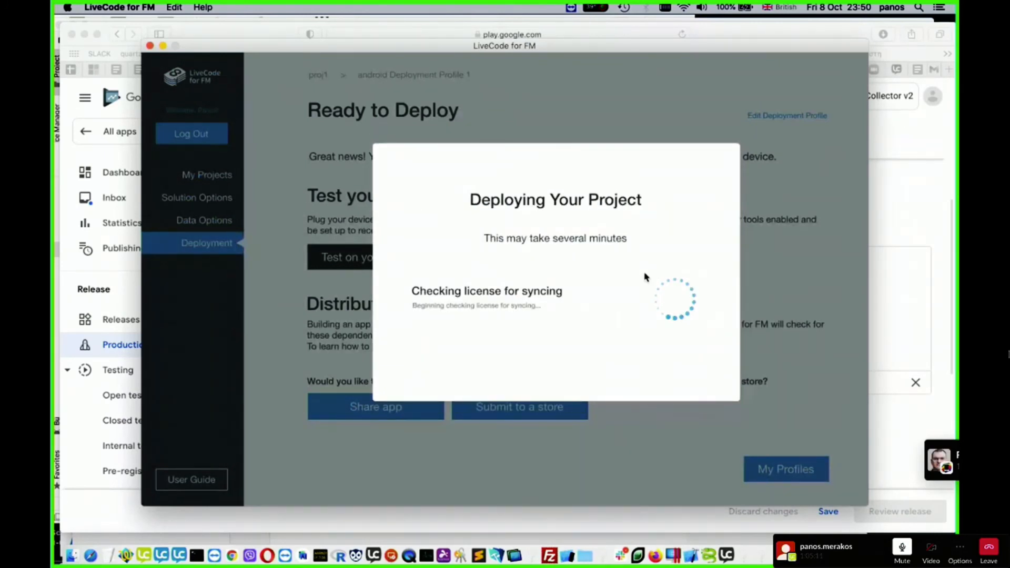
# - Switch to the TextWrangler notes and highlight the Google Developer signup address and the app listing address
pyautogui.click(127, 556)
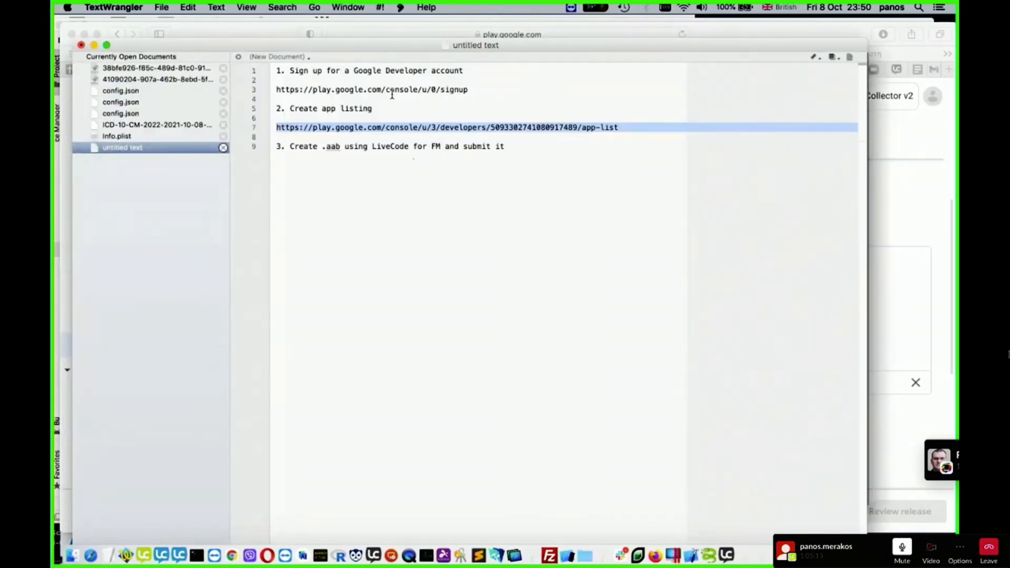
pyautogui.moveTo(277, 89); pyautogui.dragTo(471, 90)
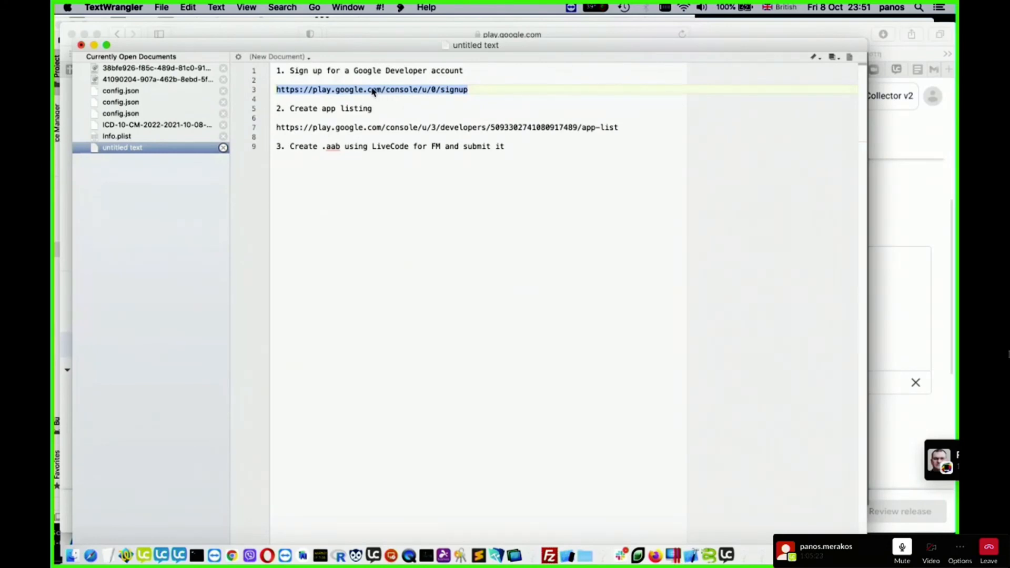
pyautogui.click(496, 100)
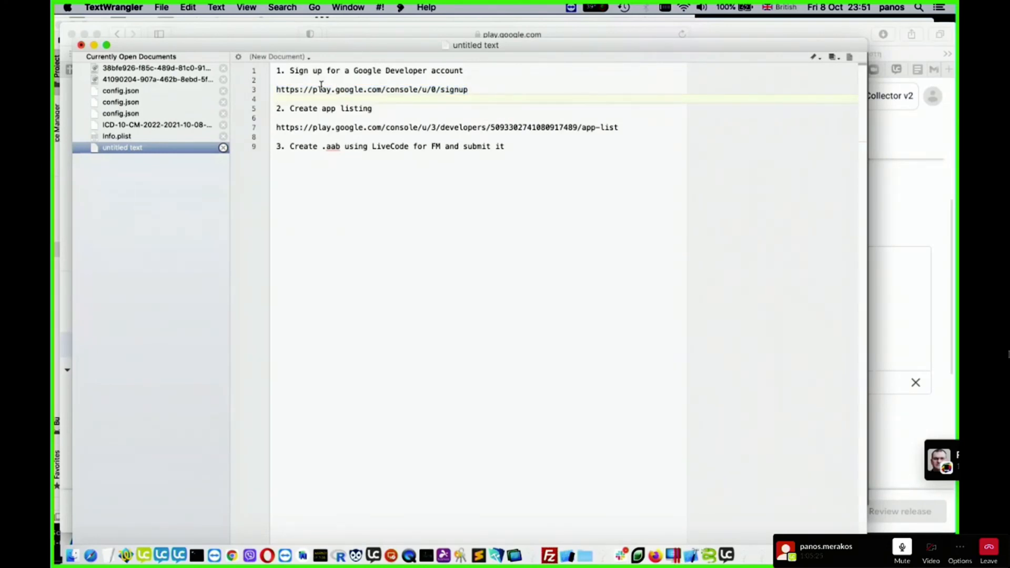
pyautogui.moveTo(278, 90); pyautogui.dragTo(473, 89)
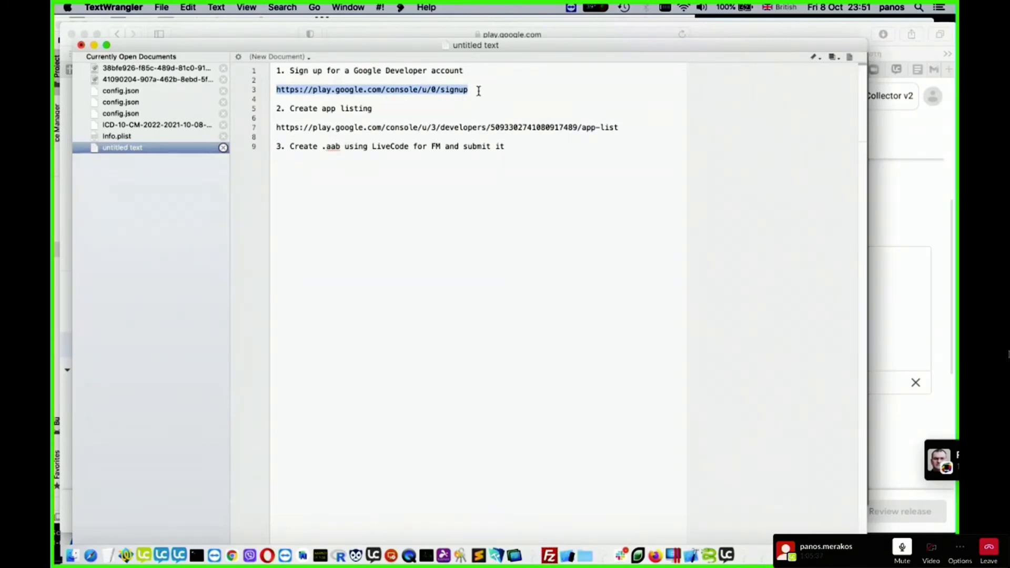
pyautogui.tripleClick(463, 127)
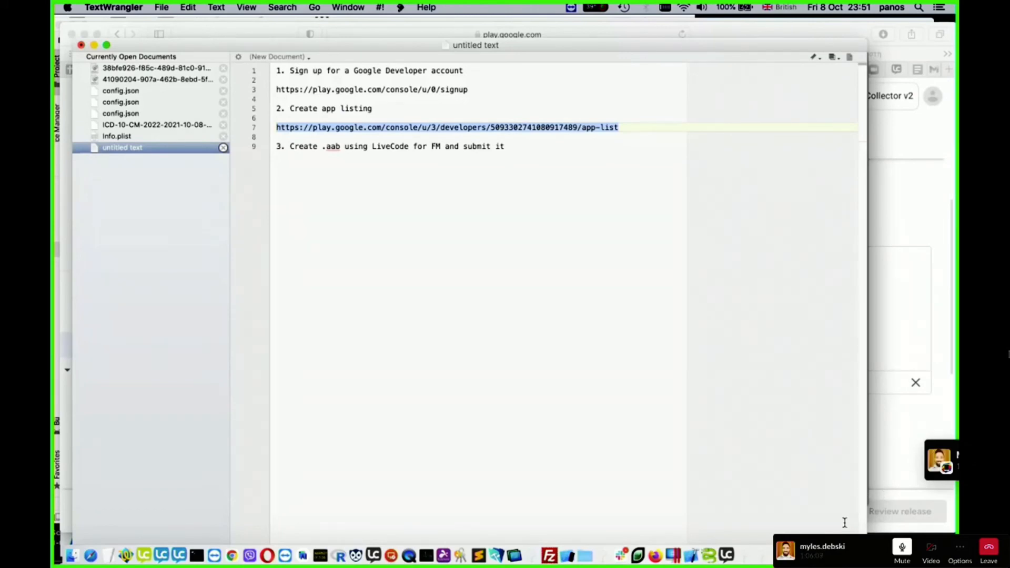
# - Return to the LiveCode for FM window and check the progress of the app bundle deployment
pyautogui.click(831, 543)
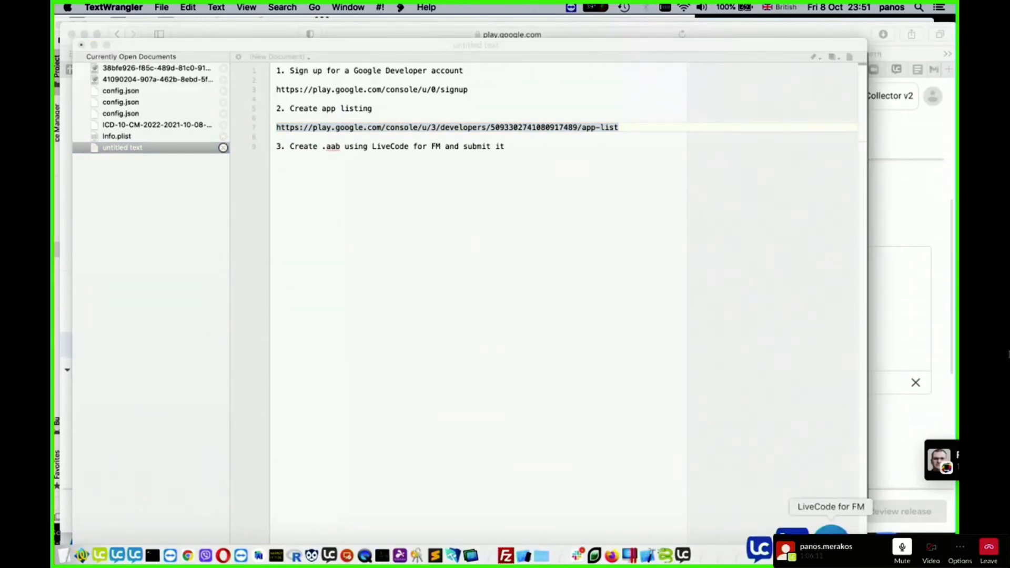
pyautogui.rightClick(831, 543)
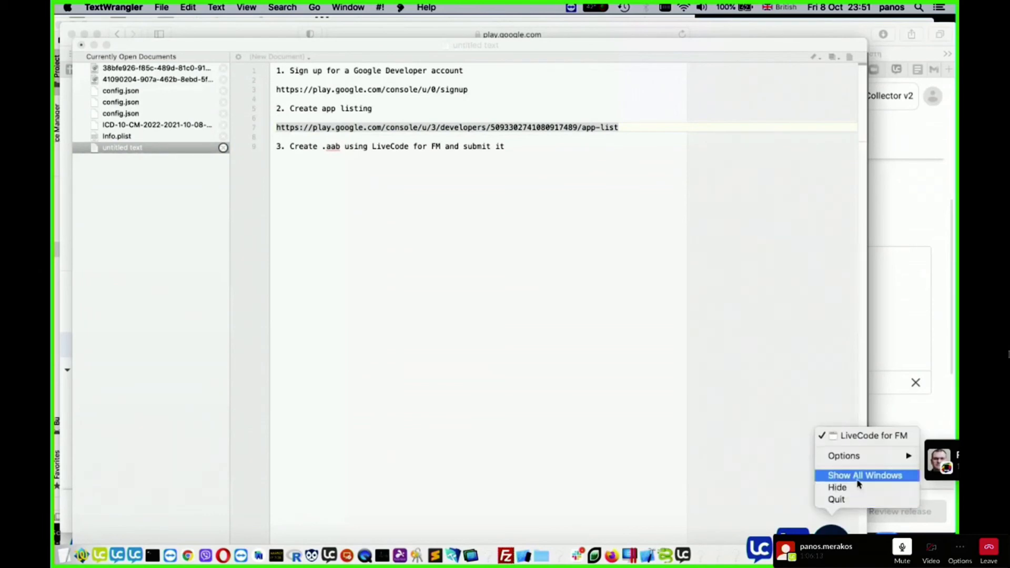
pyautogui.click(858, 484)
pyautogui.click(773, 309)
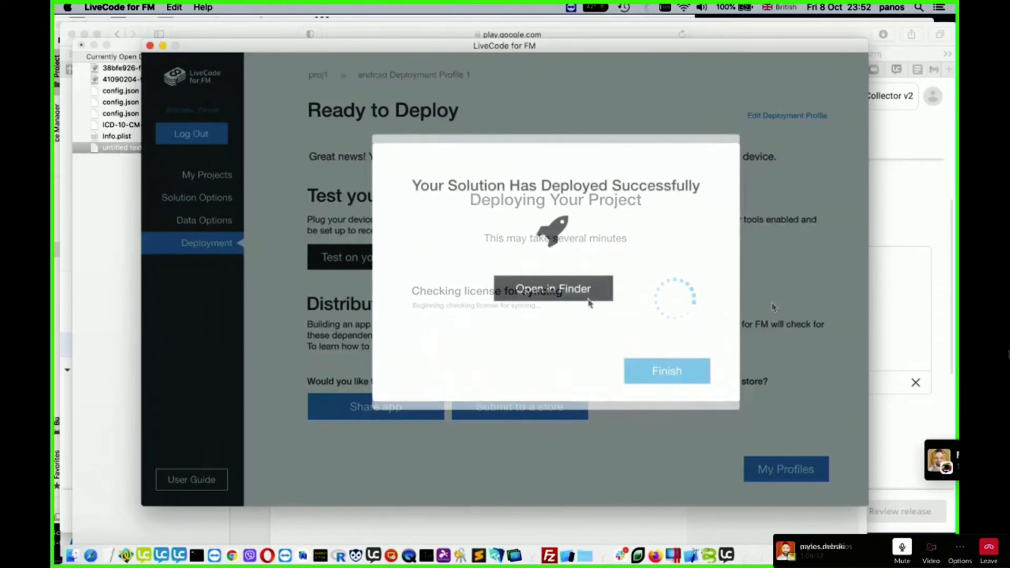
pyautogui.click(588, 299)
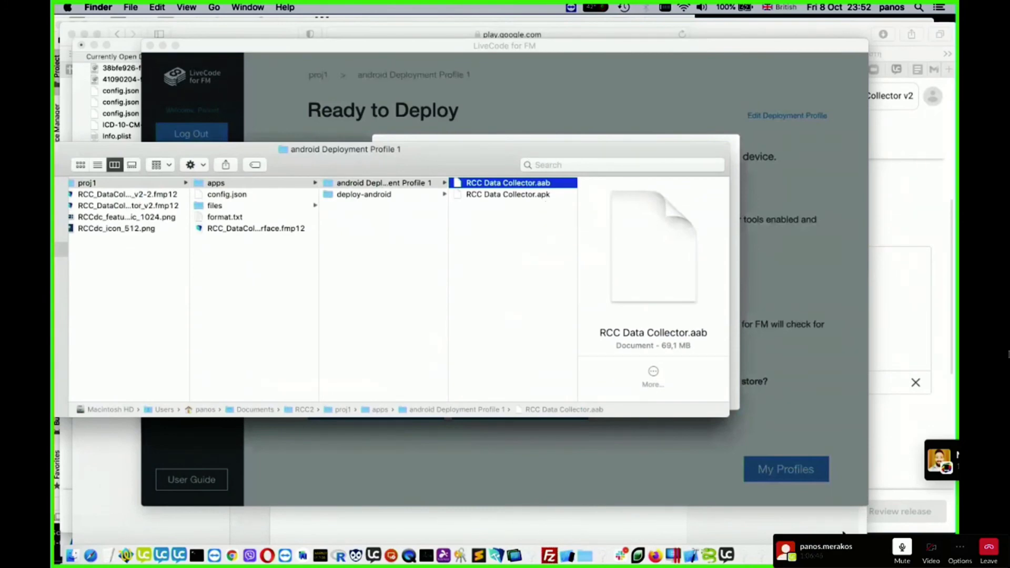
# - Upload the rebuilt RCC Data Collector.aab from its Finder folder to the production release open in Safari
pyautogui.click(91, 555)
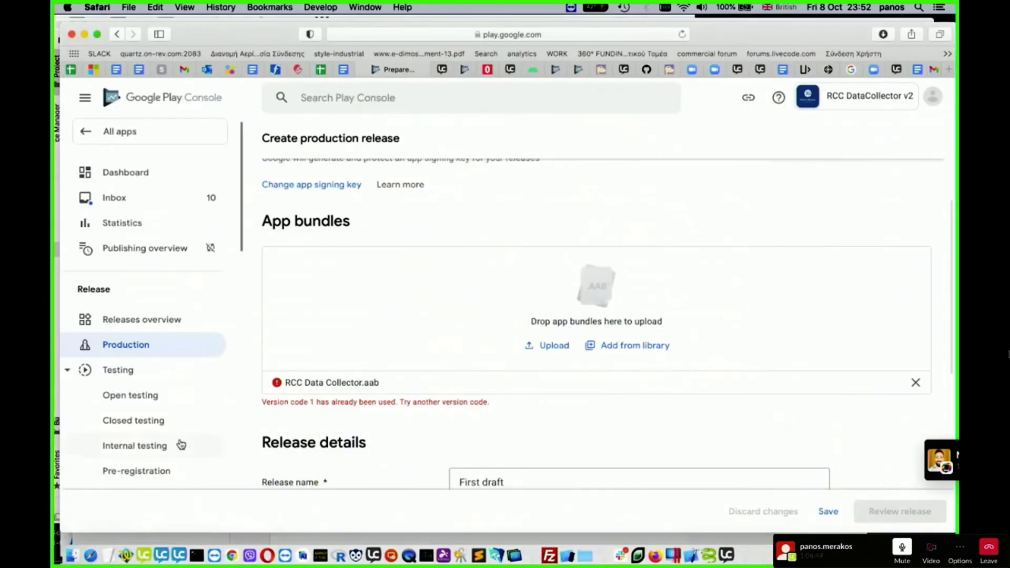
pyautogui.click(72, 554)
pyautogui.moveTo(499, 165); pyautogui.dragTo(699, 309)
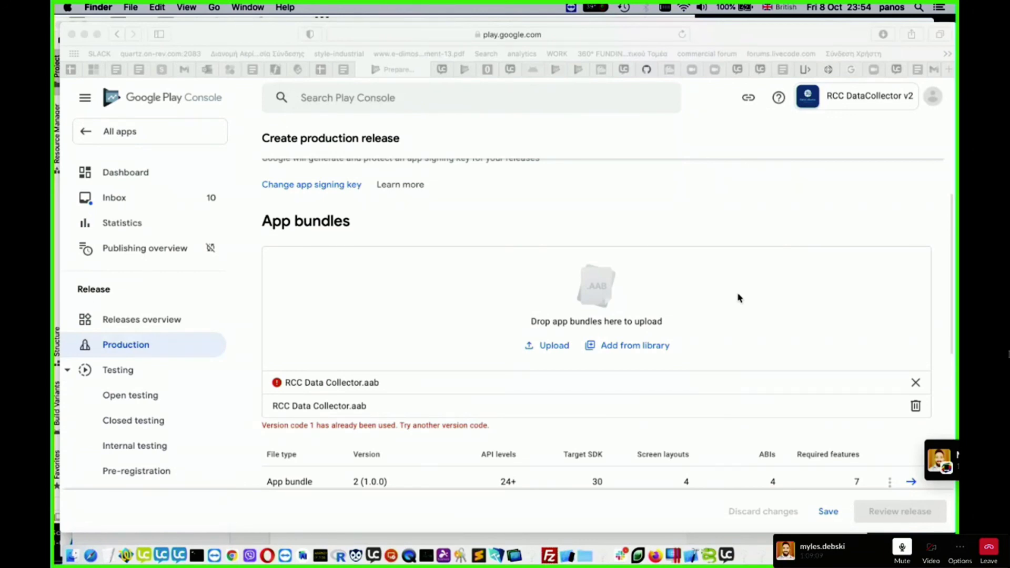
# - Check the uploaded bundle in the release form and dismiss the failed RCC Data Collector.aab upload entry
pyautogui.scroll(-5, 757, 298)
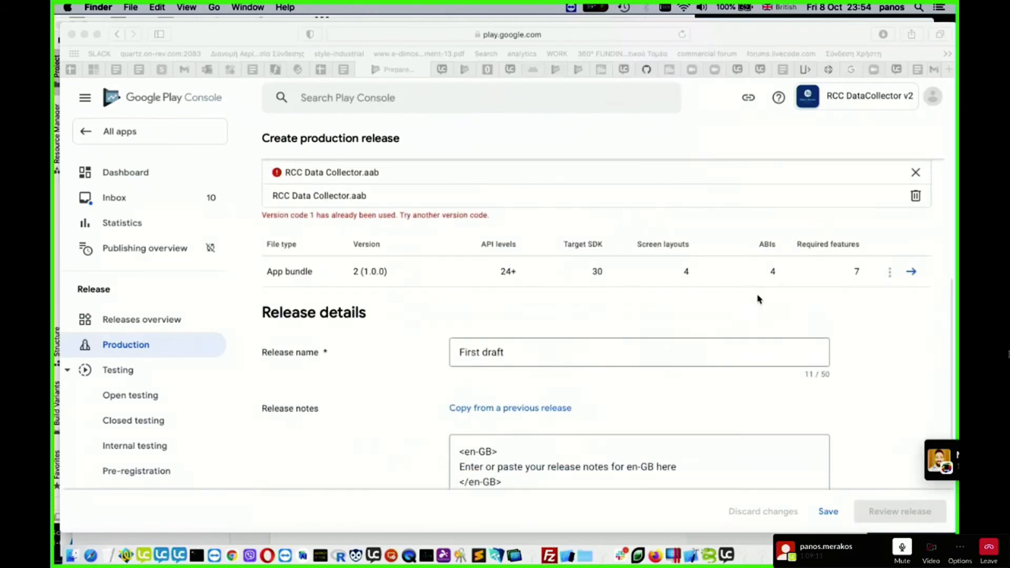
pyautogui.scroll(3, 757, 298)
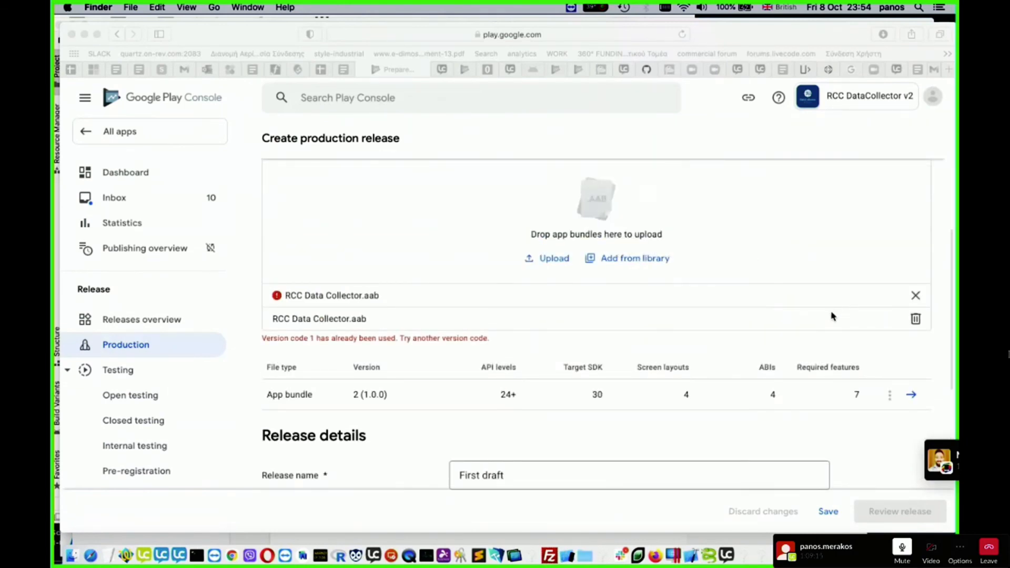
pyautogui.scroll(-10, 831, 316)
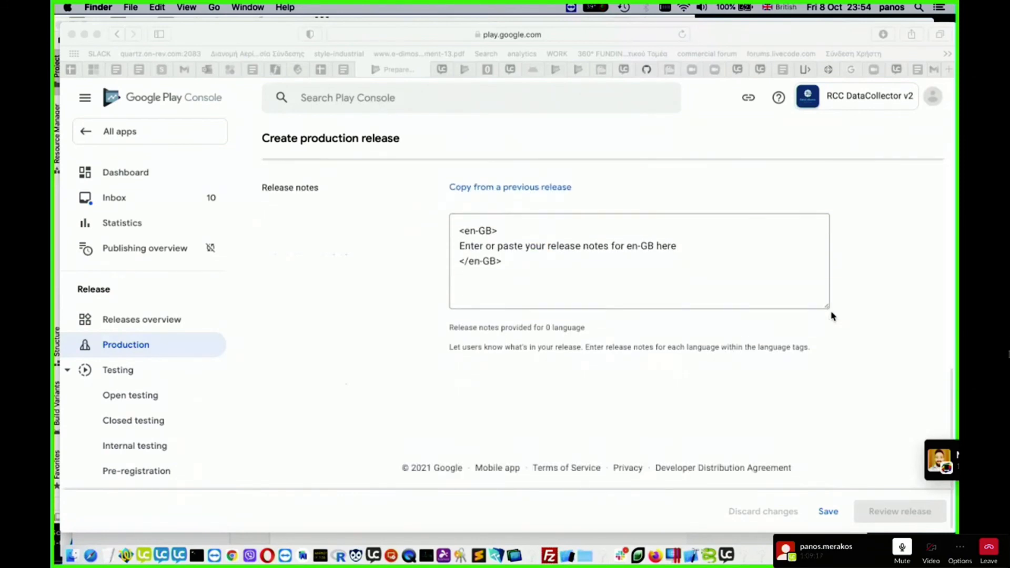
pyautogui.scroll(8, 831, 316)
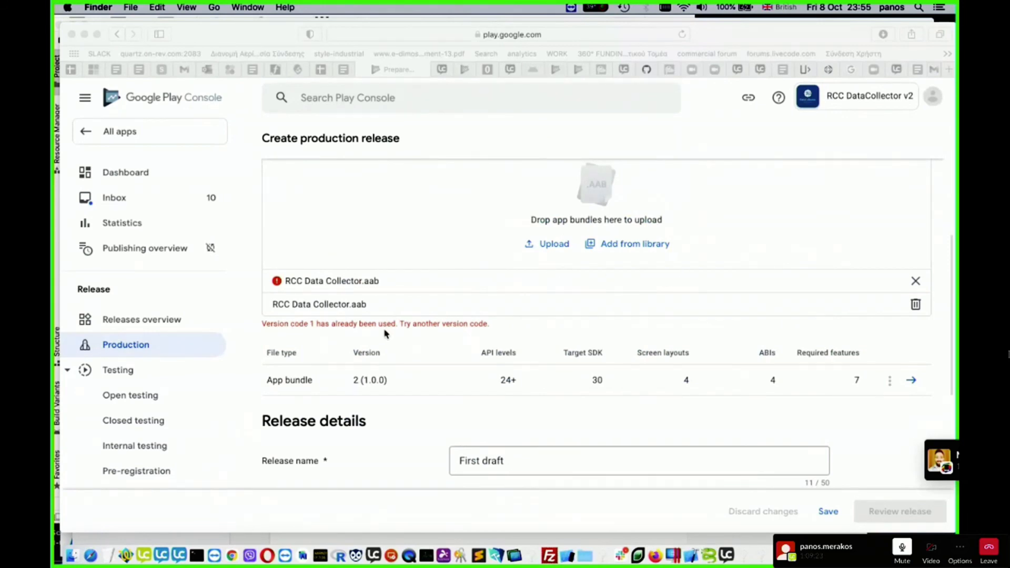
pyautogui.click(916, 284)
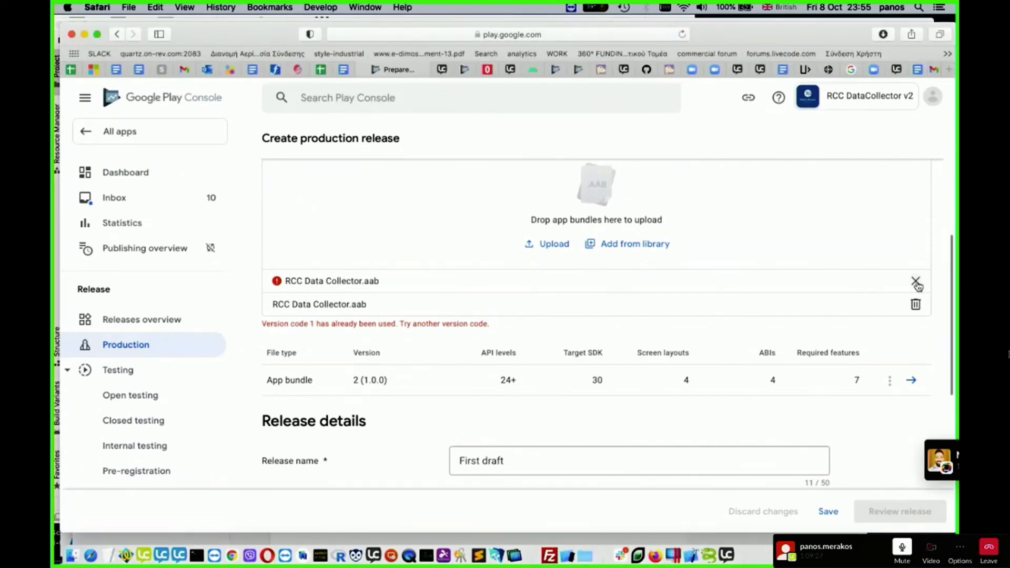
pyautogui.click(916, 282)
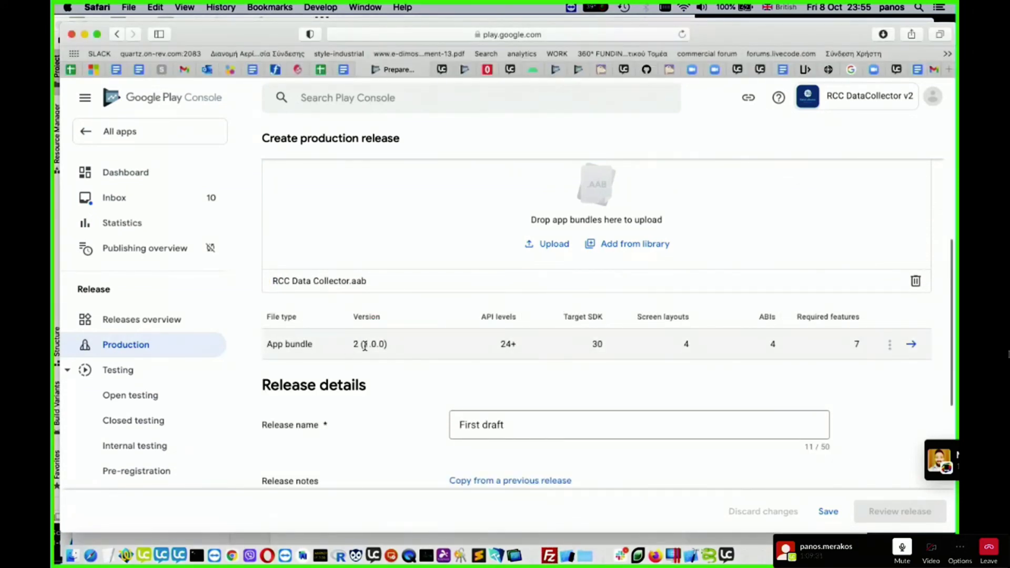
# - Save the First draft production release and send it on to the review stage
pyautogui.scroll(-5, 633, 402)
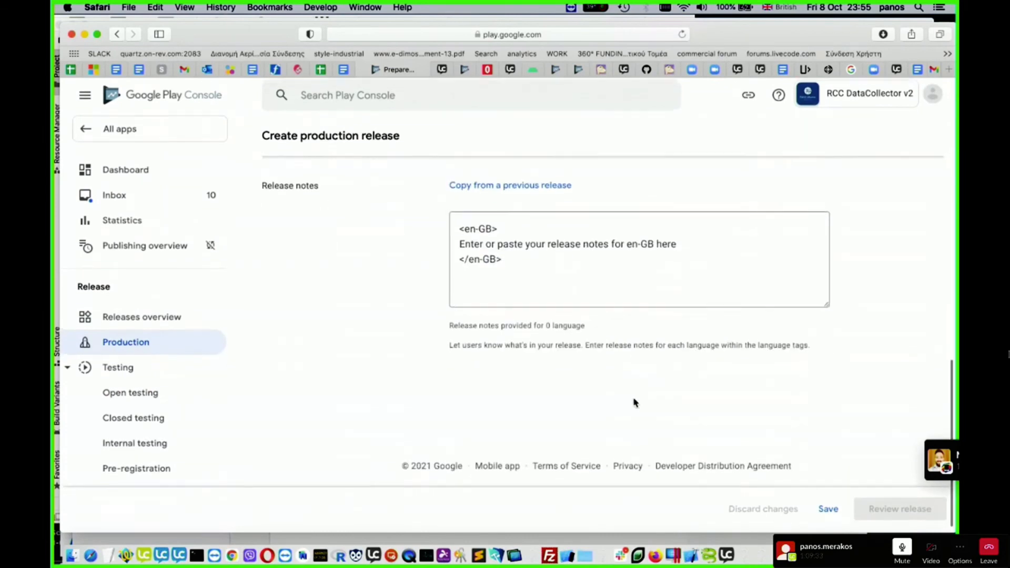
pyautogui.click(829, 512)
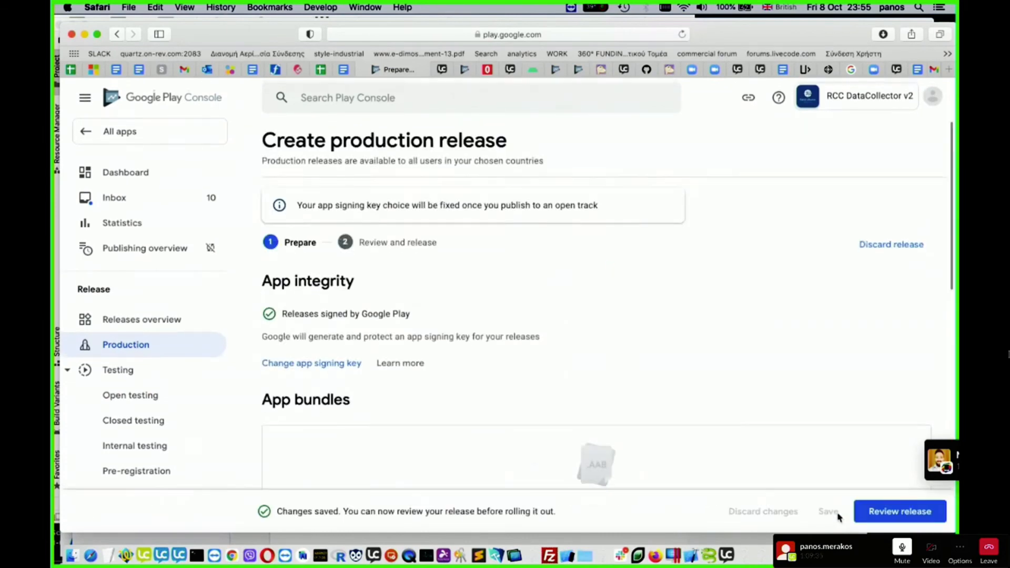
pyautogui.click(901, 516)
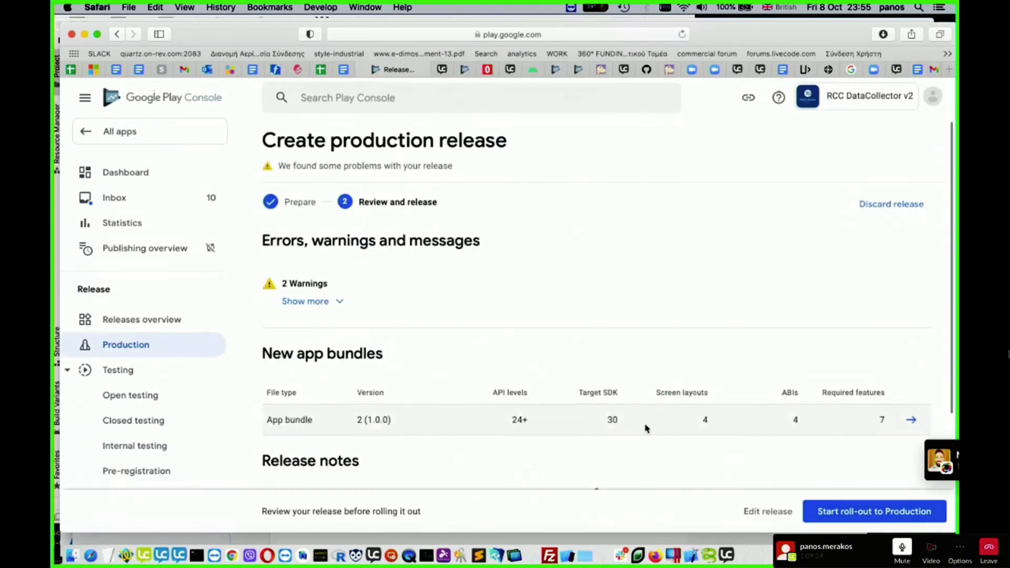
# - Look over the release review page and expand the details of its warnings
pyautogui.scroll(-5, 645, 426)
pyautogui.scroll(3, 644, 425)
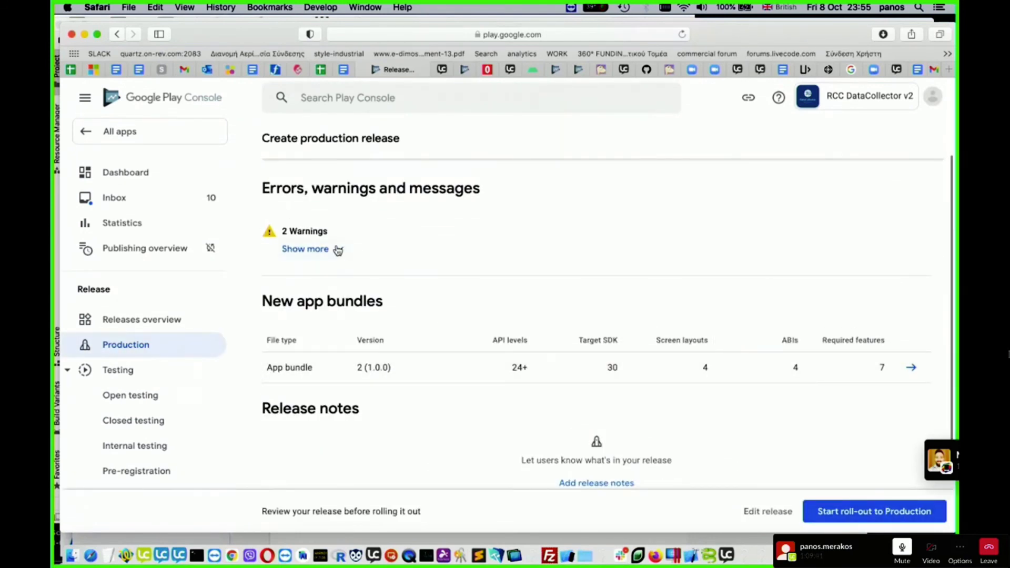
pyautogui.click(338, 248)
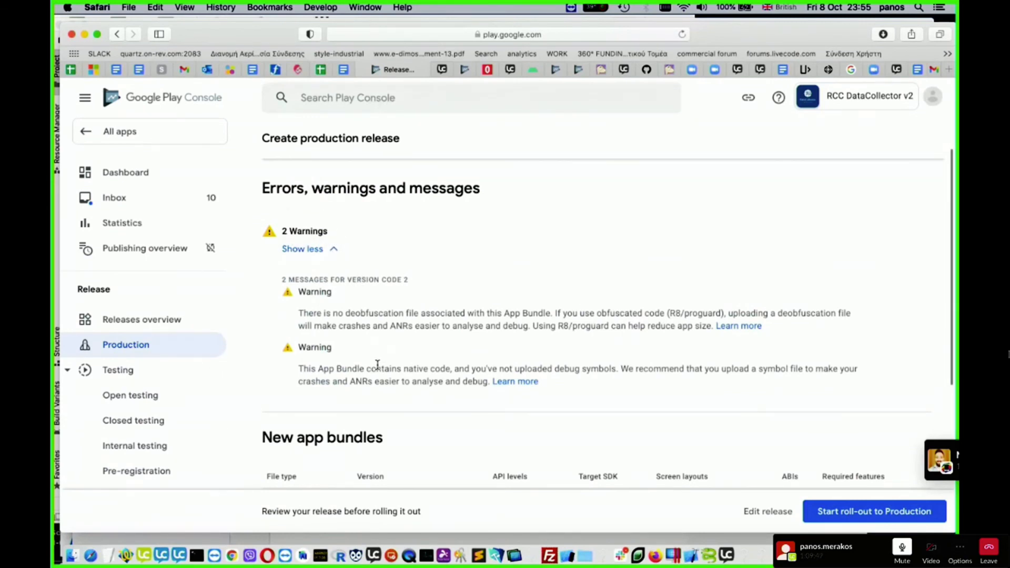
# - Review the new app bundle and release notes sections, and roll the First draft release out to production
pyautogui.scroll(-5, 377, 364)
pyautogui.scroll(-3, 451, 388)
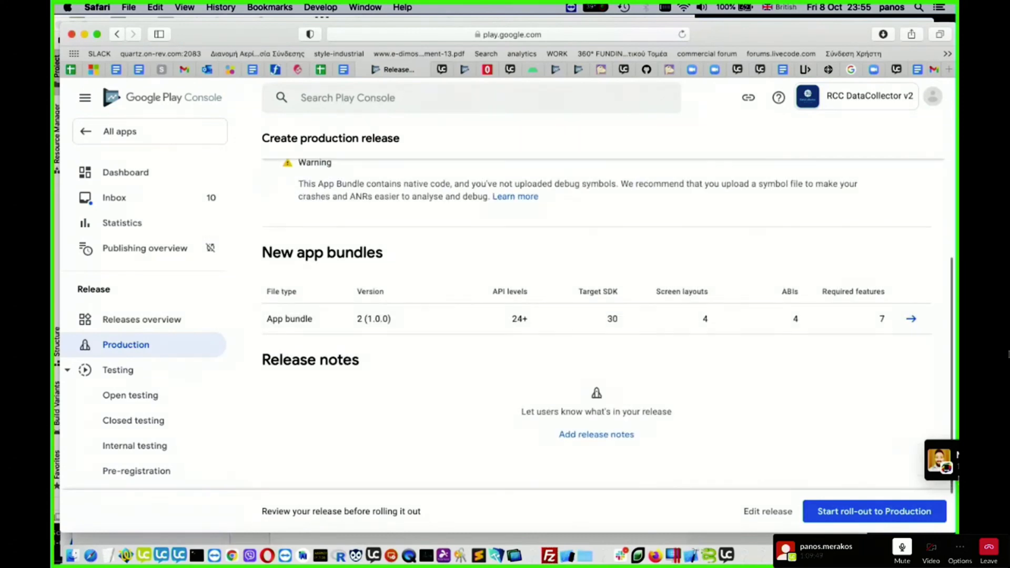
pyautogui.click(876, 515)
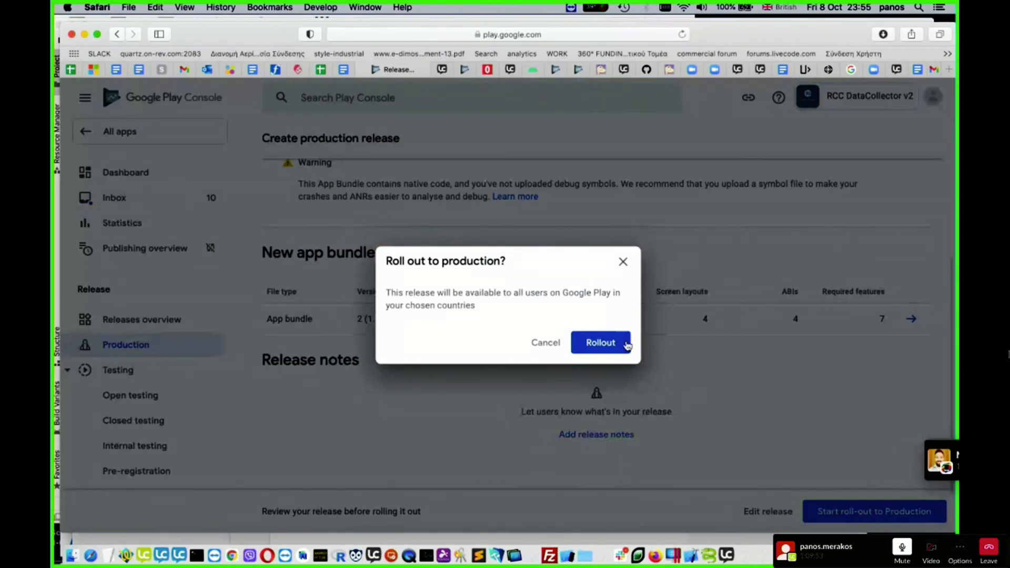
pyautogui.click(610, 345)
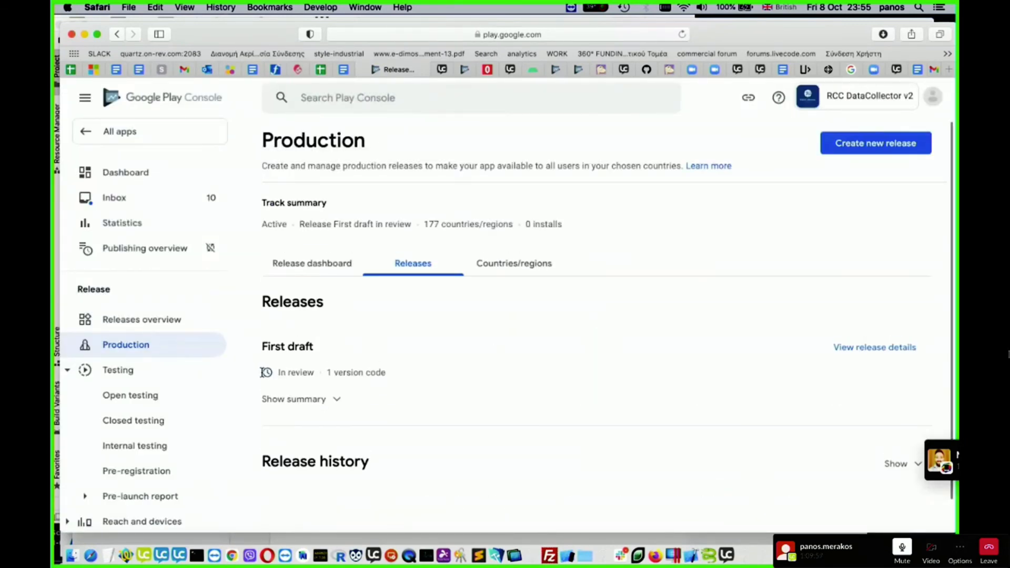
# - Check the First draft release's review status and look over the rest of the Production page
pyautogui.moveTo(321, 373); pyautogui.dragTo(280, 373)
pyautogui.scroll(-2, 708, 370)
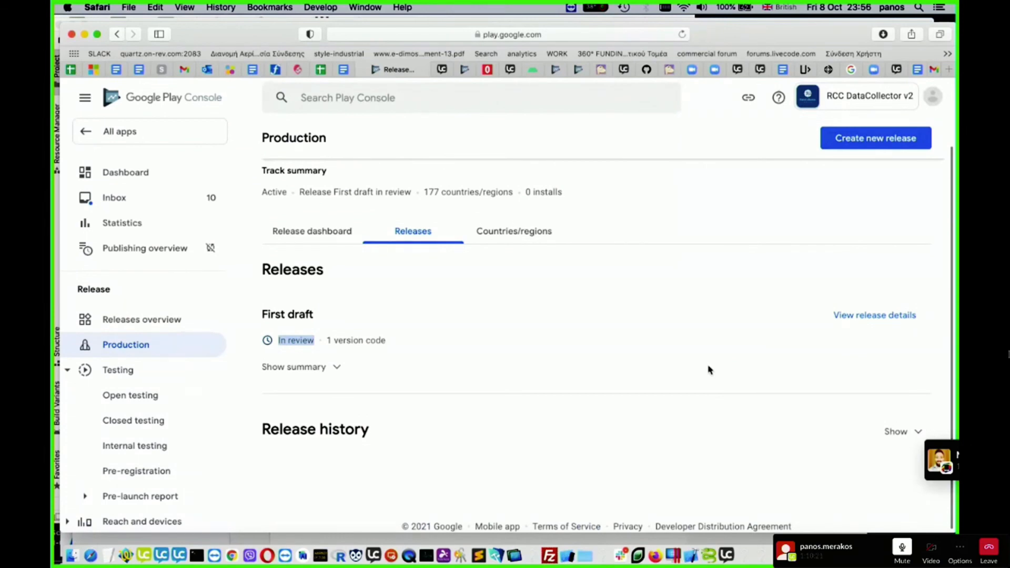
pyautogui.scroll(-1, 678, 286)
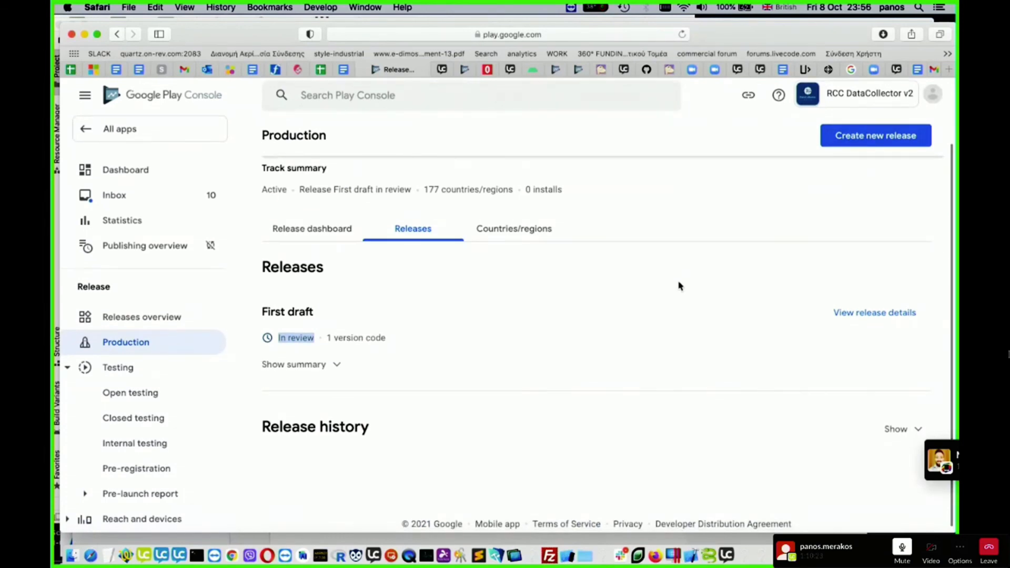
pyautogui.scroll(2, 678, 286)
pyautogui.scroll(-2, 678, 286)
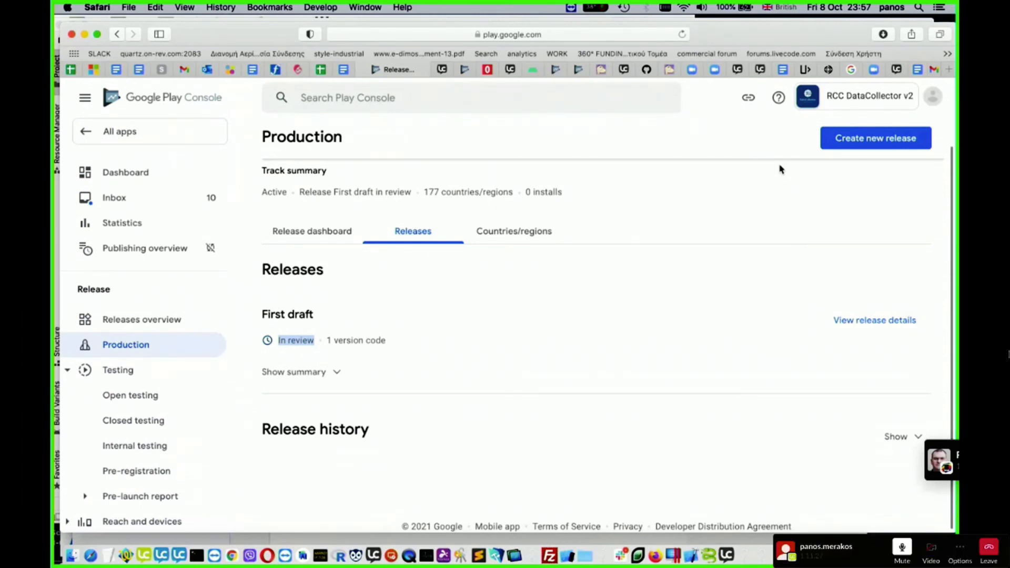
# - Take the Slack call window out of full screen and reposition it on the desktop
pyautogui.moveTo(72, 5)
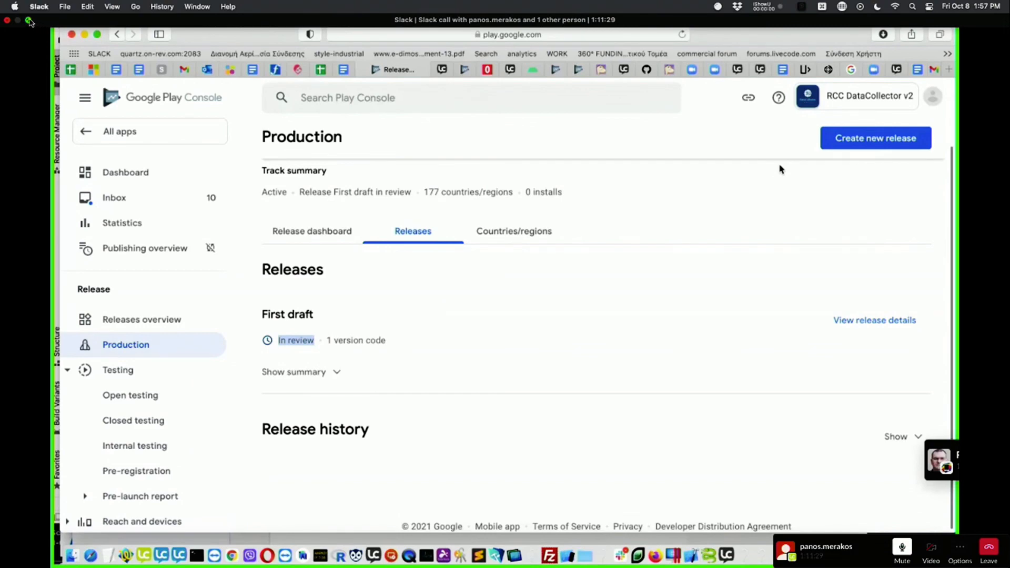
pyautogui.click(29, 20)
pyautogui.moveTo(447, 55); pyautogui.dragTo(311, 116)
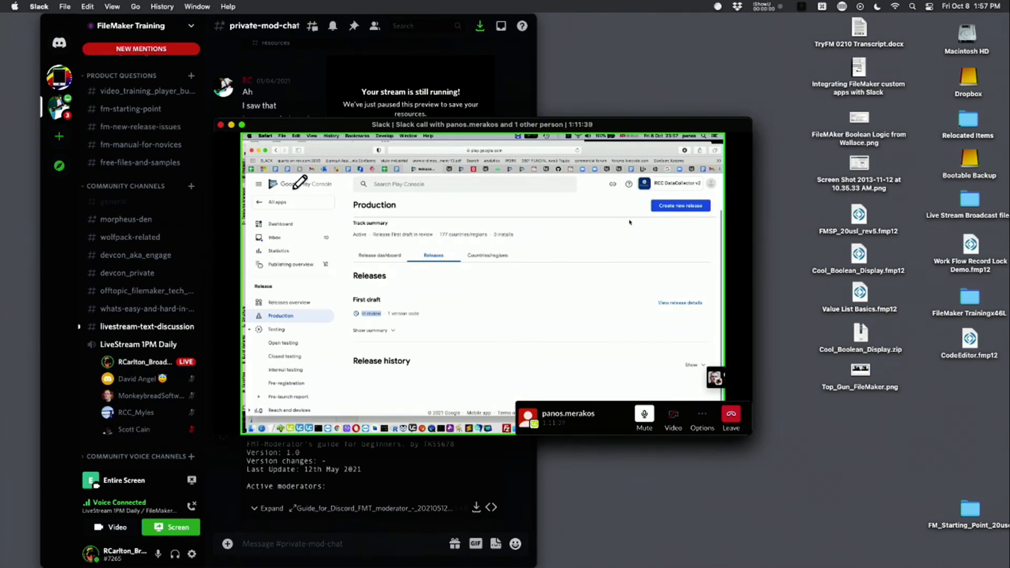
pyautogui.moveTo(446, 453); pyautogui.dragTo(436, 453)
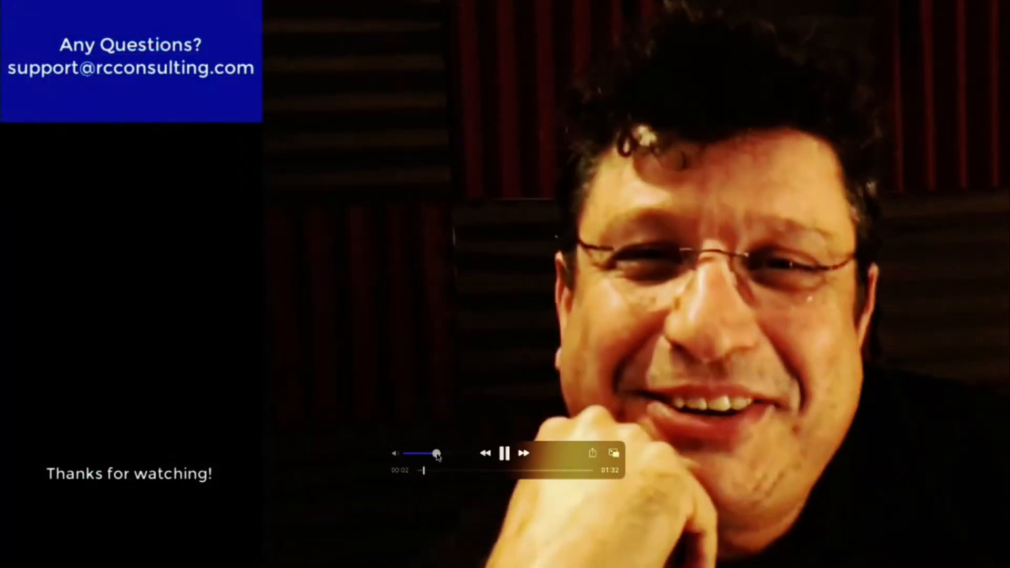